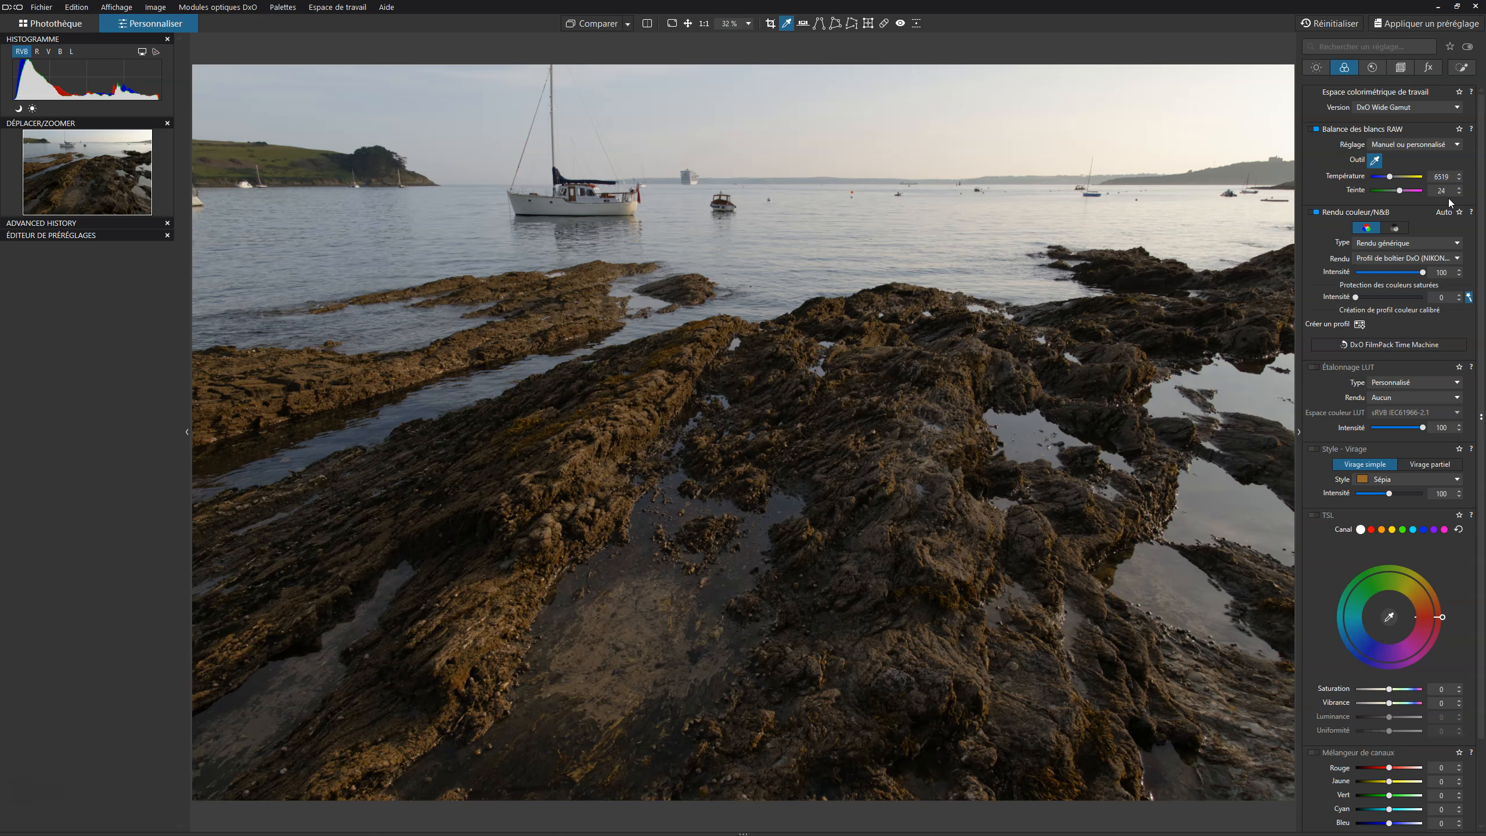
- Compare the photo with DxO Smart Lighting switched off and on in the light adjustments
{"action": "left_click", "coordinate": [1317, 67]}
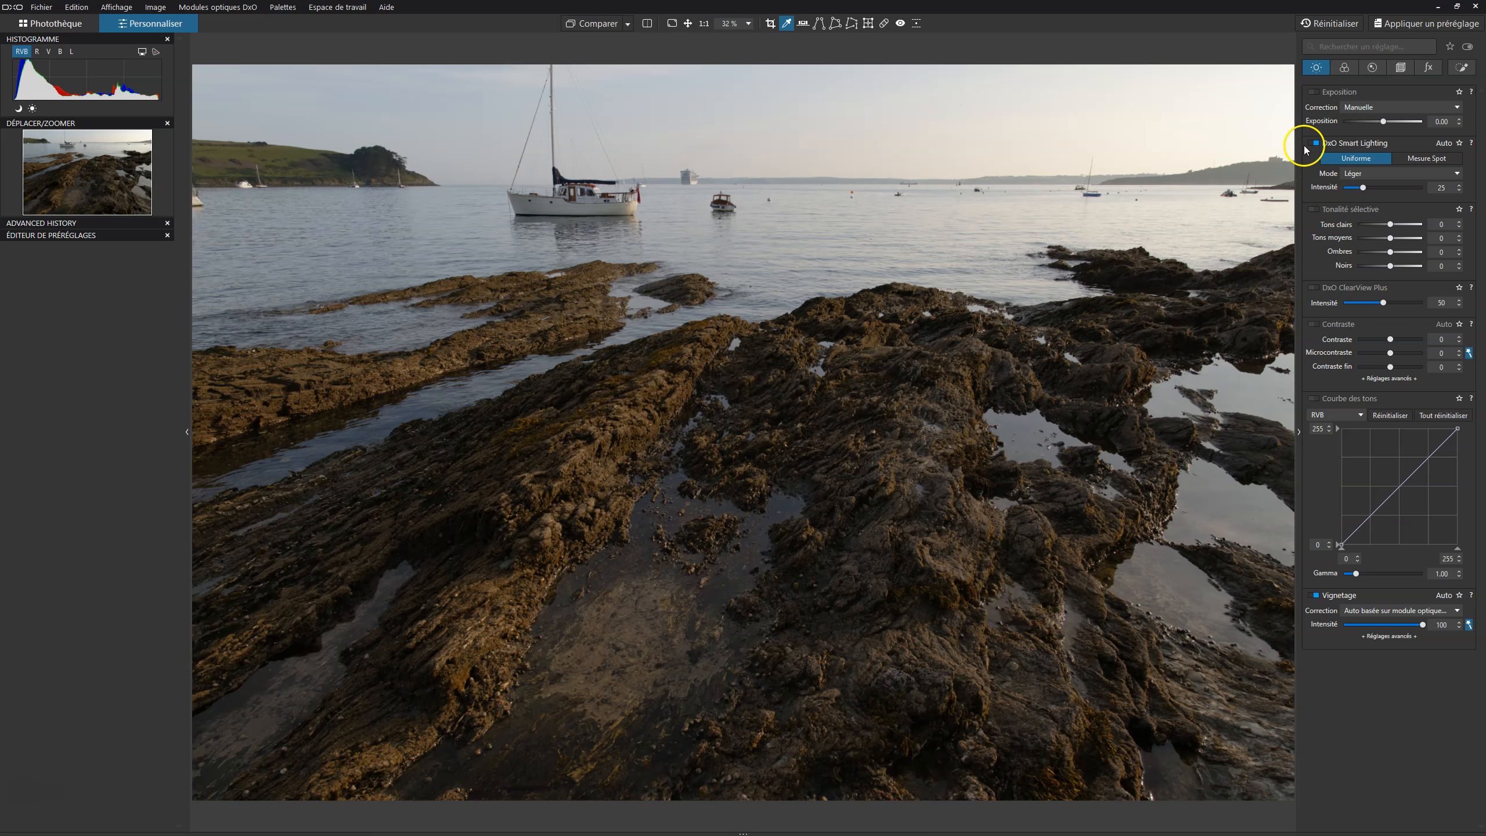
{"action": "left_click", "coordinate": [1315, 144]}
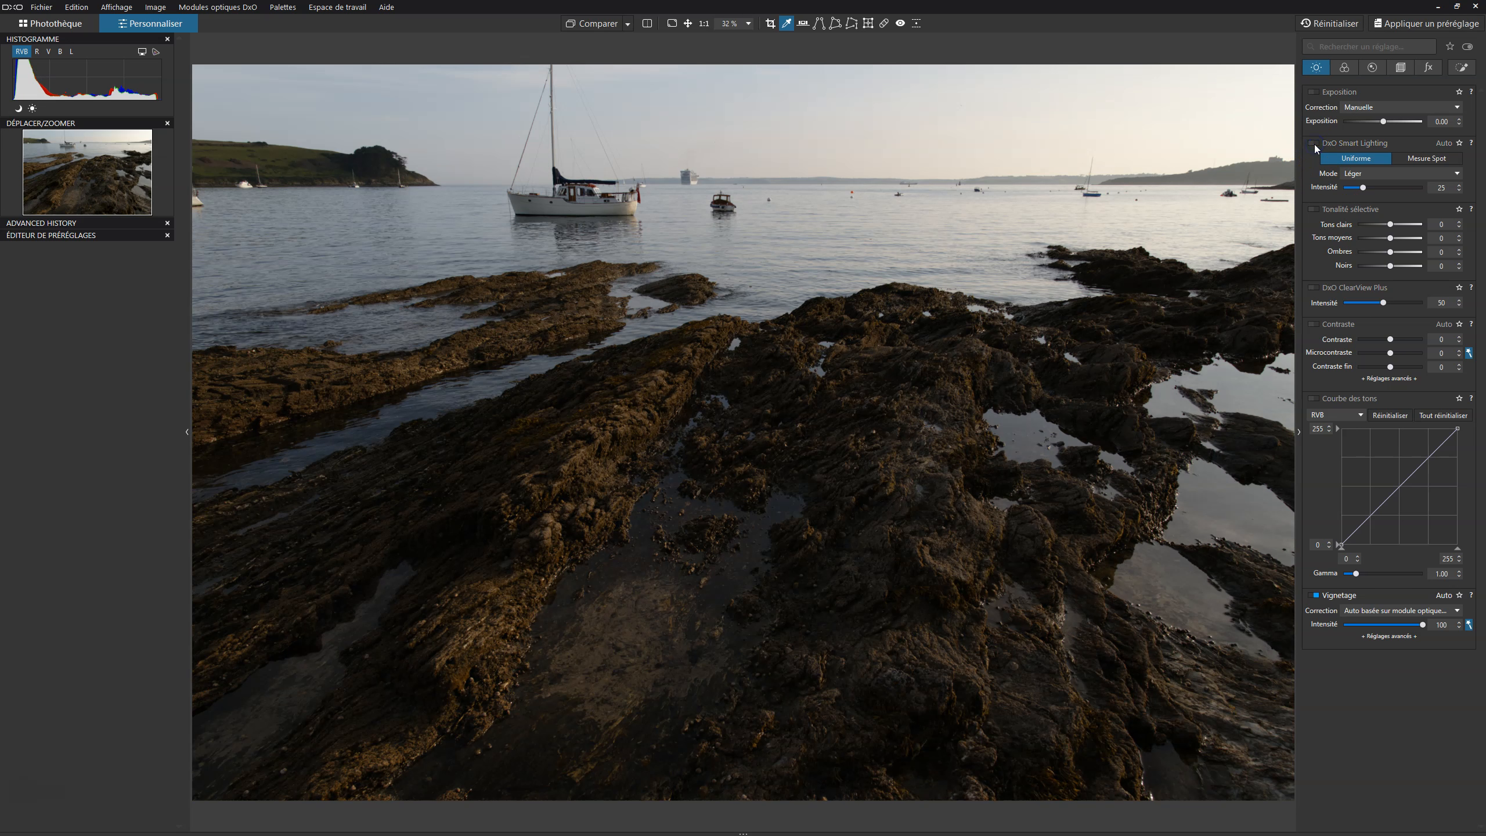
{"action": "left_click", "coordinate": [1315, 144]}
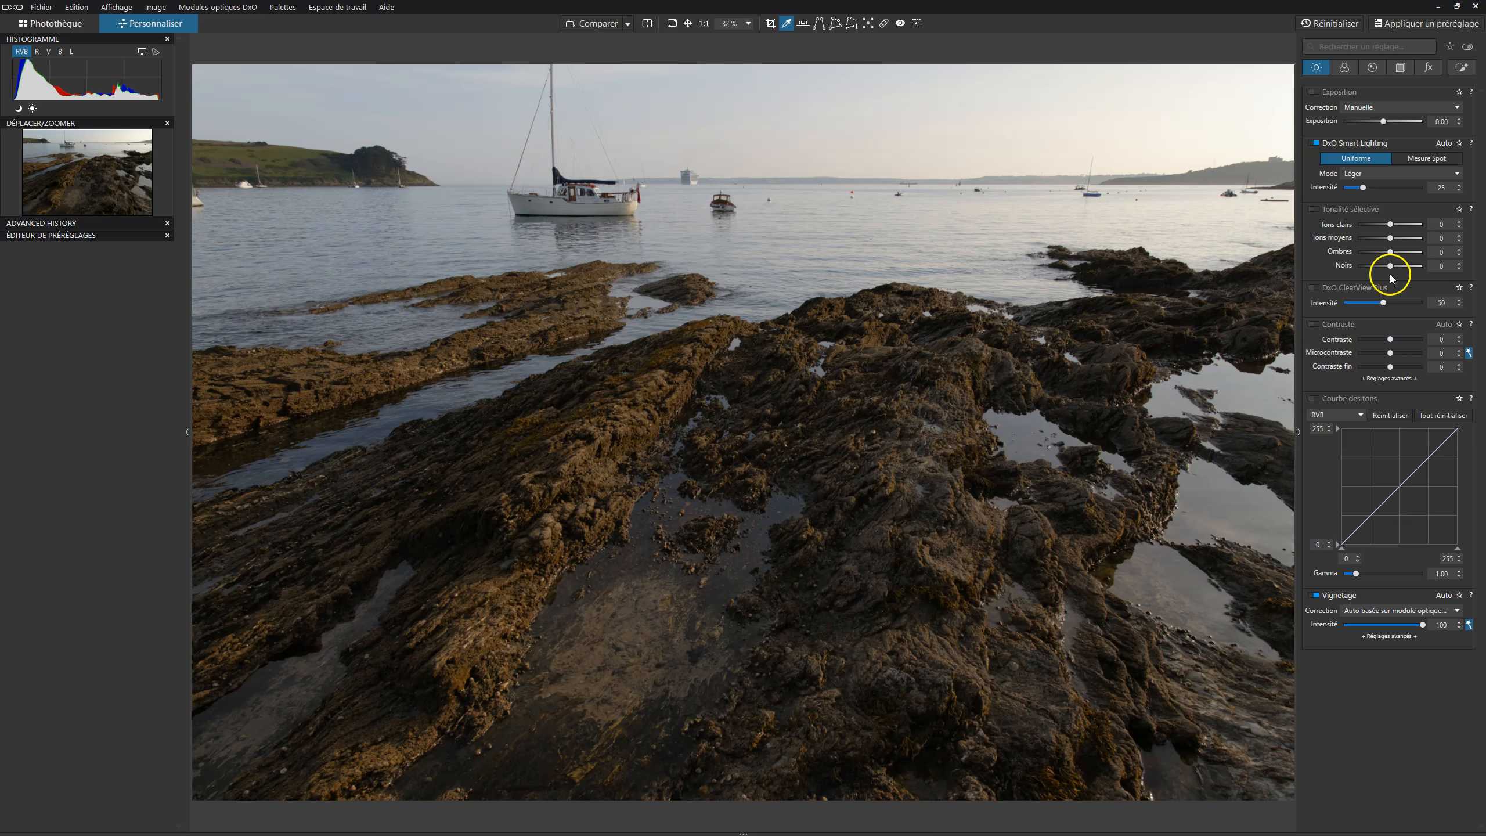
- Try lowering the selective tone highlights (Tons clairs) to -84
{"action": "left_click", "coordinate": [1391, 226]}
{"action": "left_click_drag", "start_coordinate": [1390, 226], "coordinate": [1365, 227]}
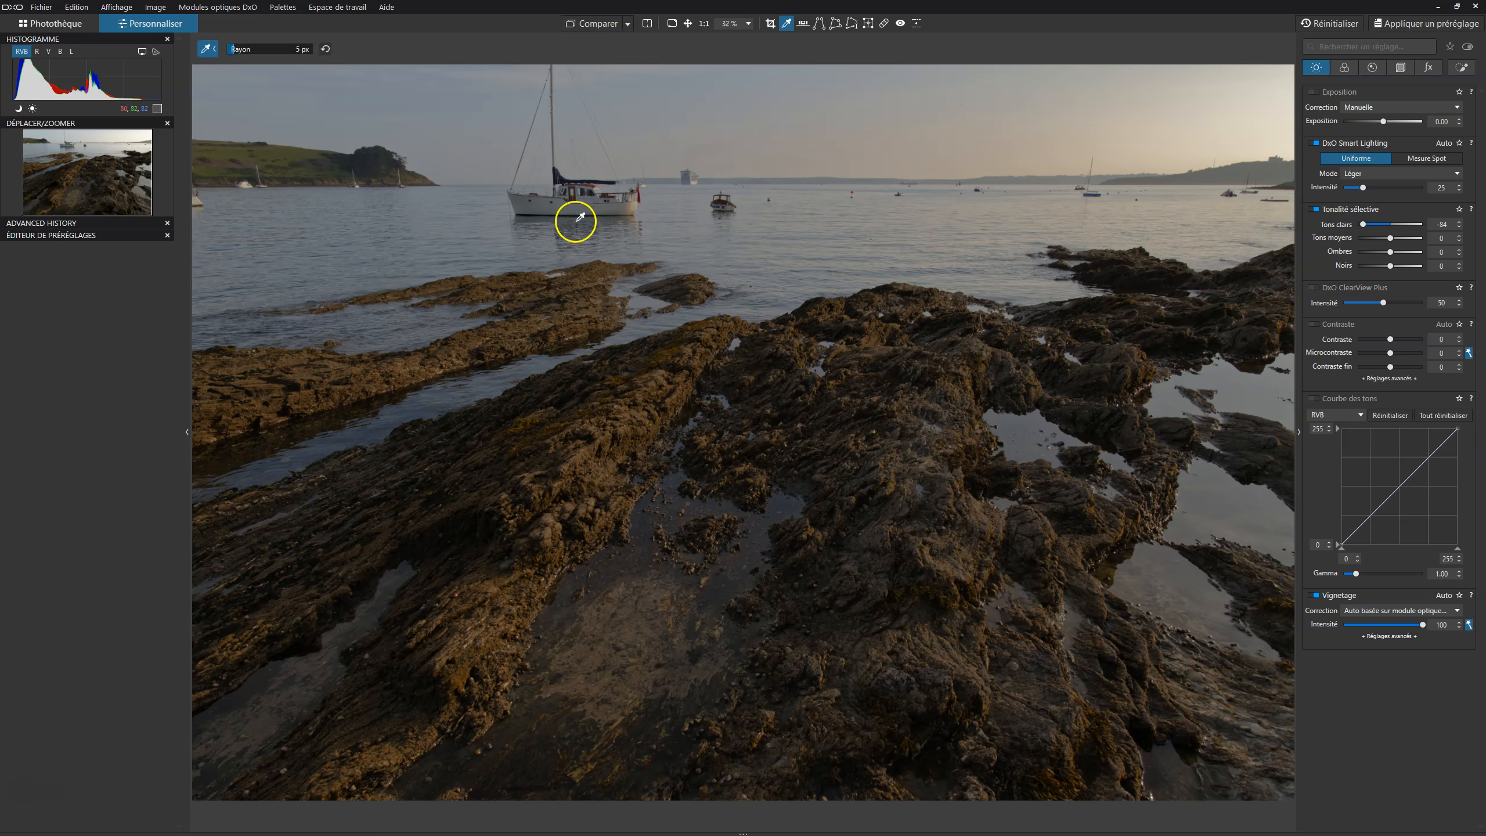
{"action": "double_click", "coordinate": [1363, 224]}
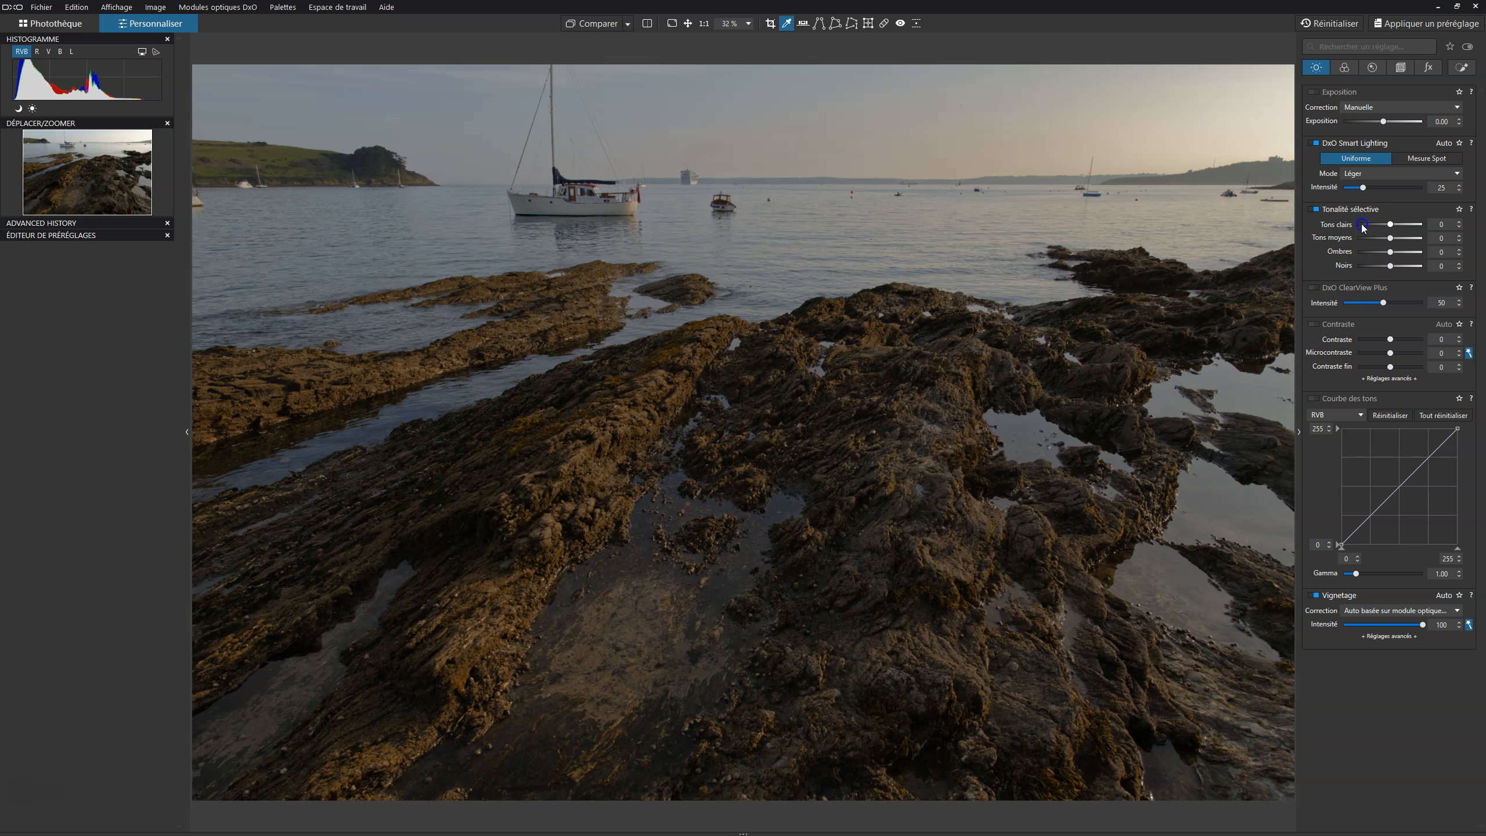
- Check the highlight clipping, set Tons clairs to -52 and compare the photo without and with Tonalité sélective
{"action": "left_click", "coordinate": [34, 109]}
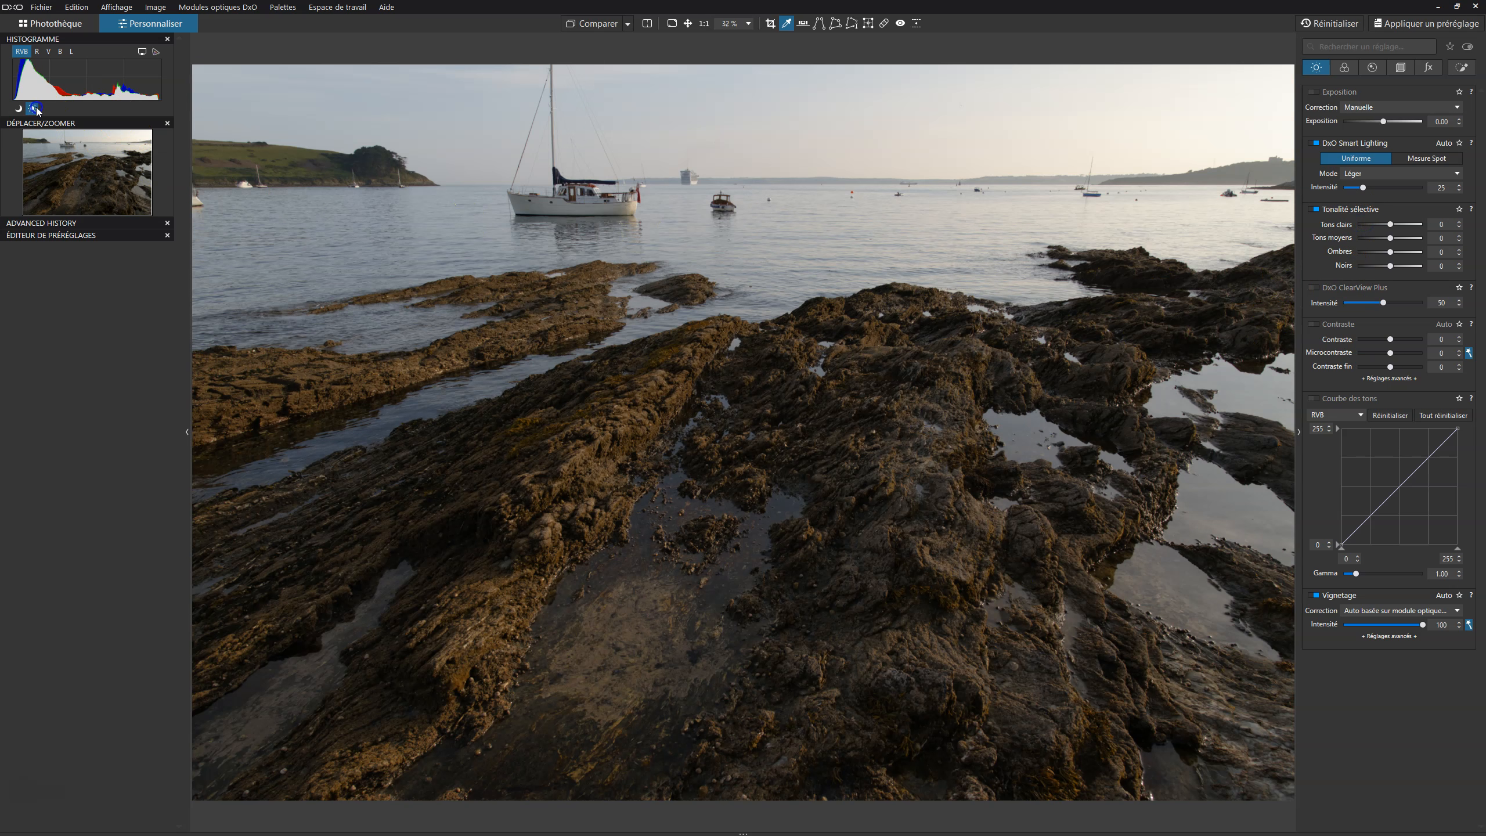
{"action": "left_click", "coordinate": [34, 109]}
{"action": "left_click_drag", "start_coordinate": [1392, 227], "coordinate": [1376, 227]}
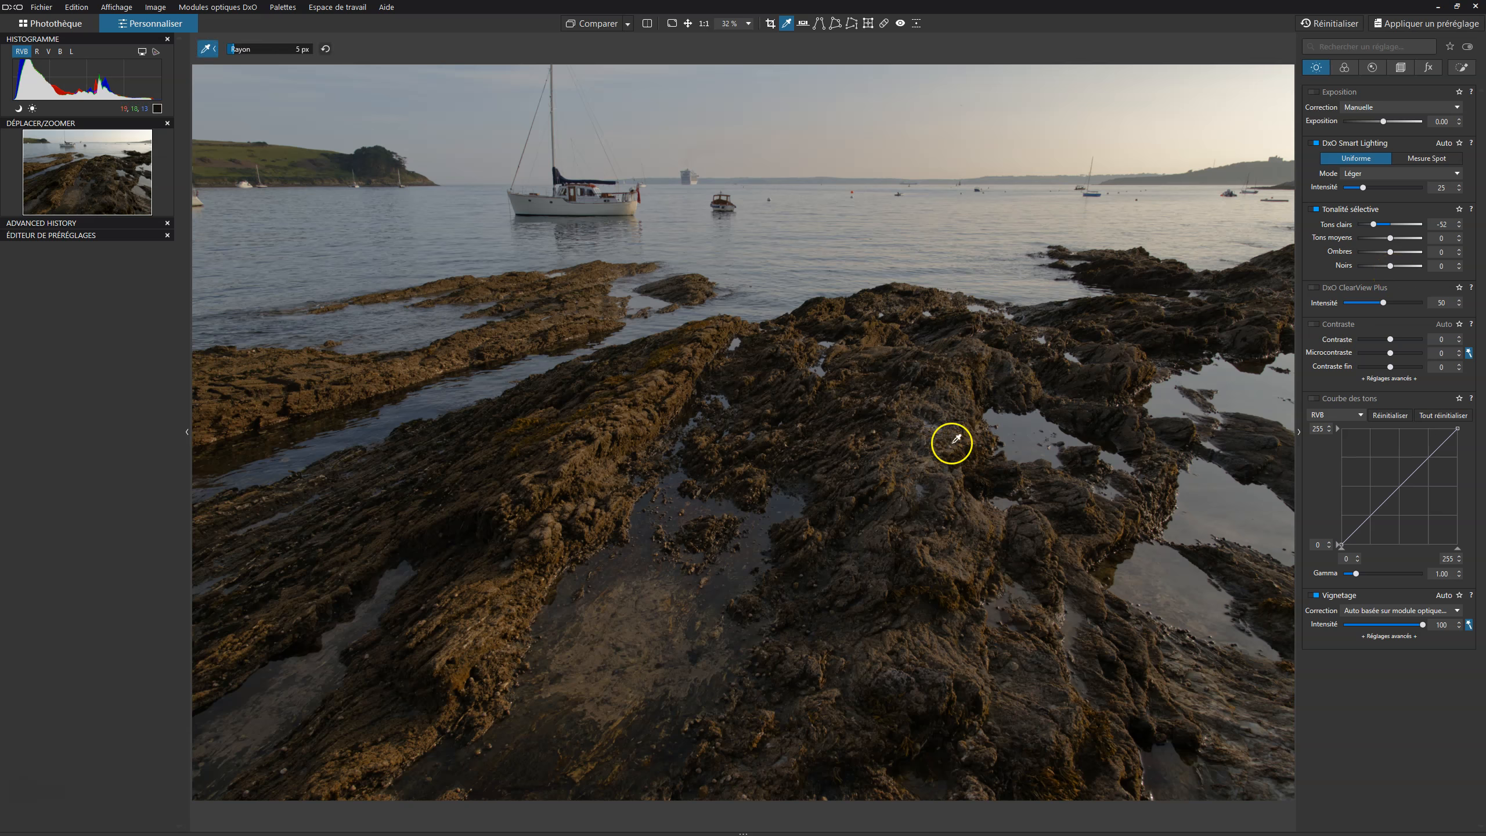
{"action": "left_click", "coordinate": [1315, 210]}
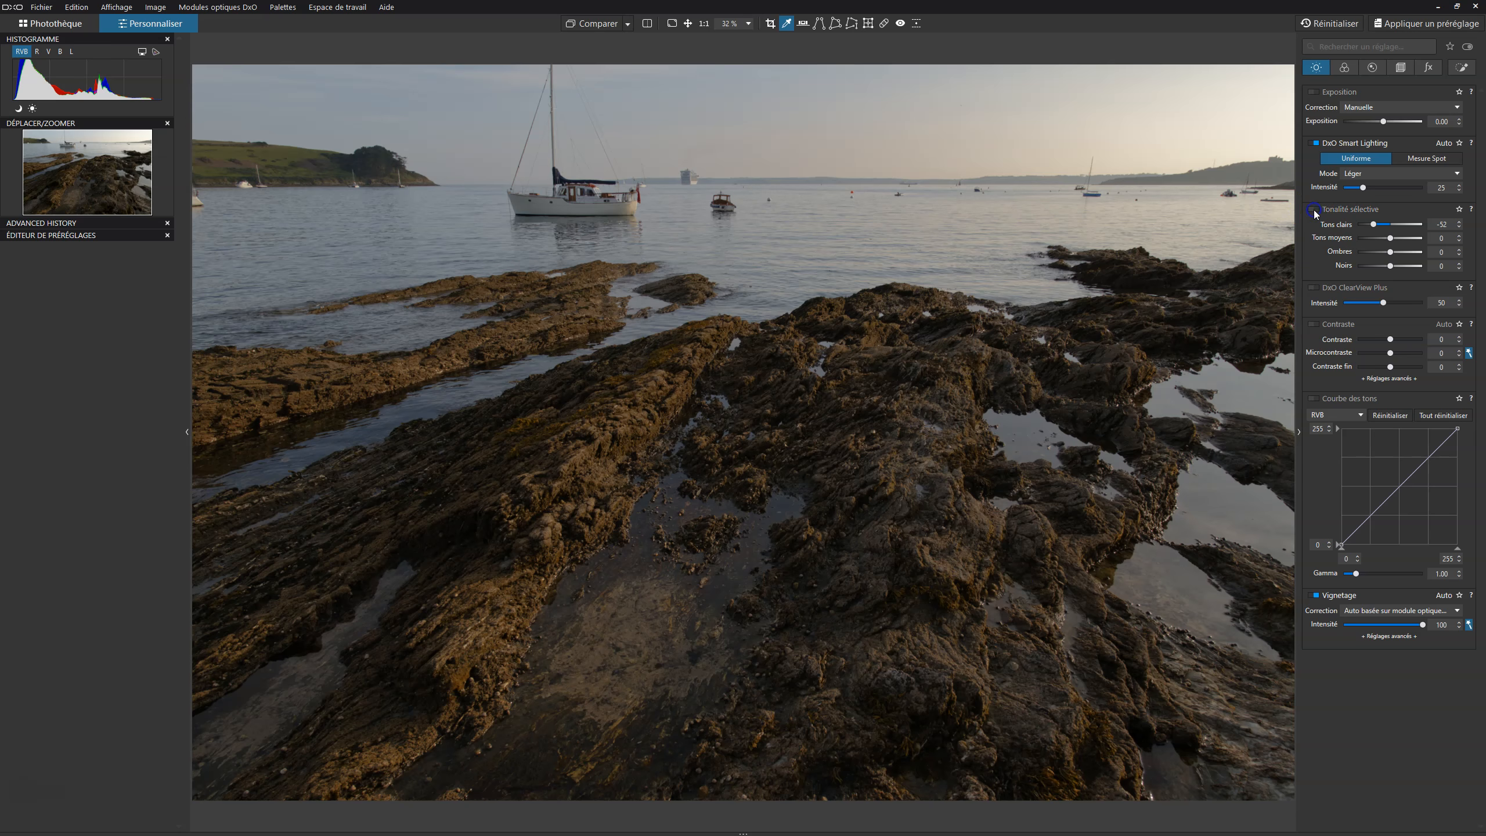
{"action": "left_click", "coordinate": [1315, 209]}
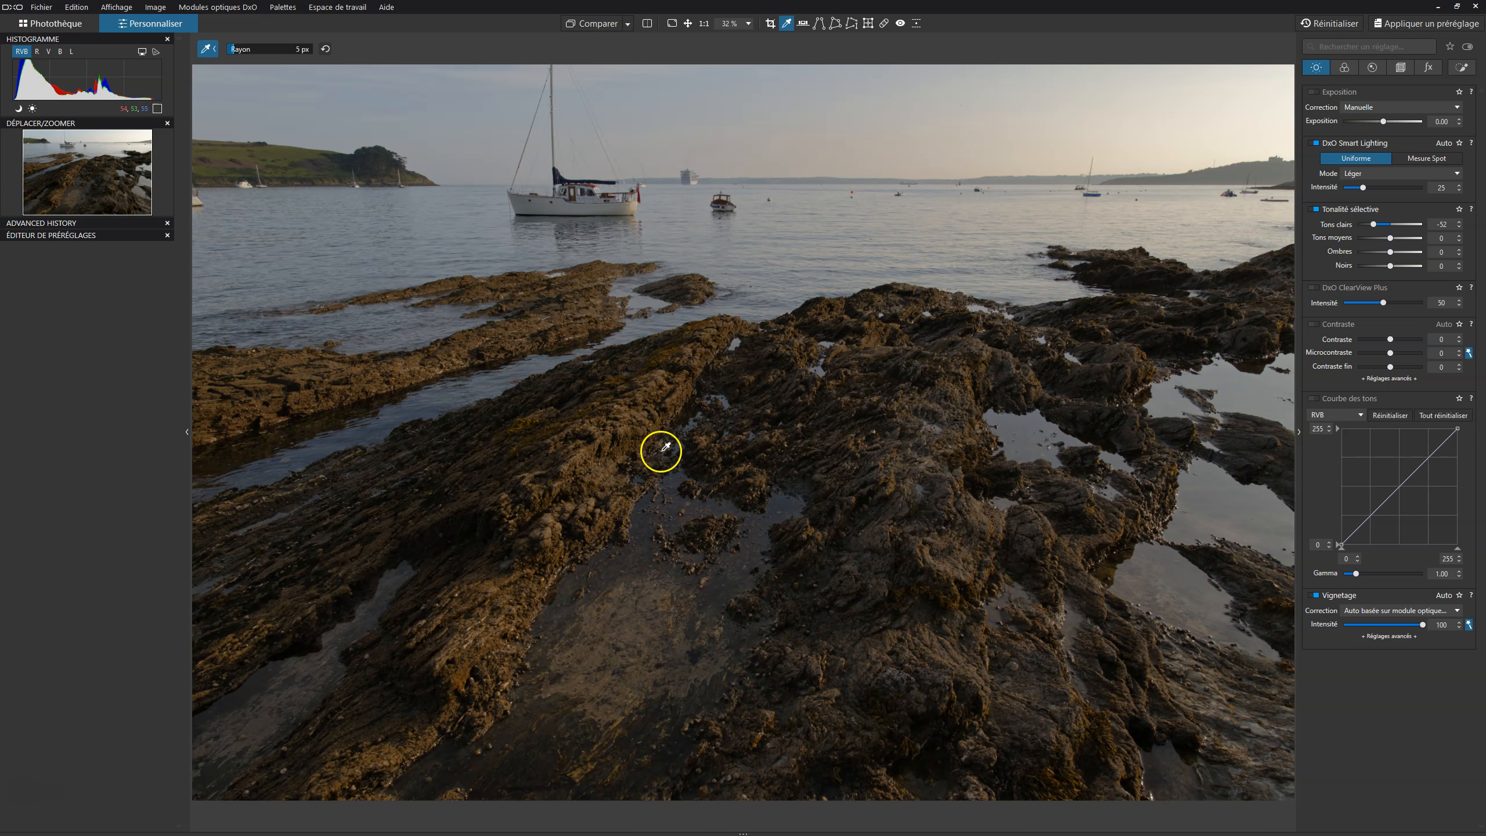
- Raise the shadows (Ombres) to 16 and compare the photo without and with Tonalité sélective
{"action": "left_click", "coordinate": [1392, 254]}
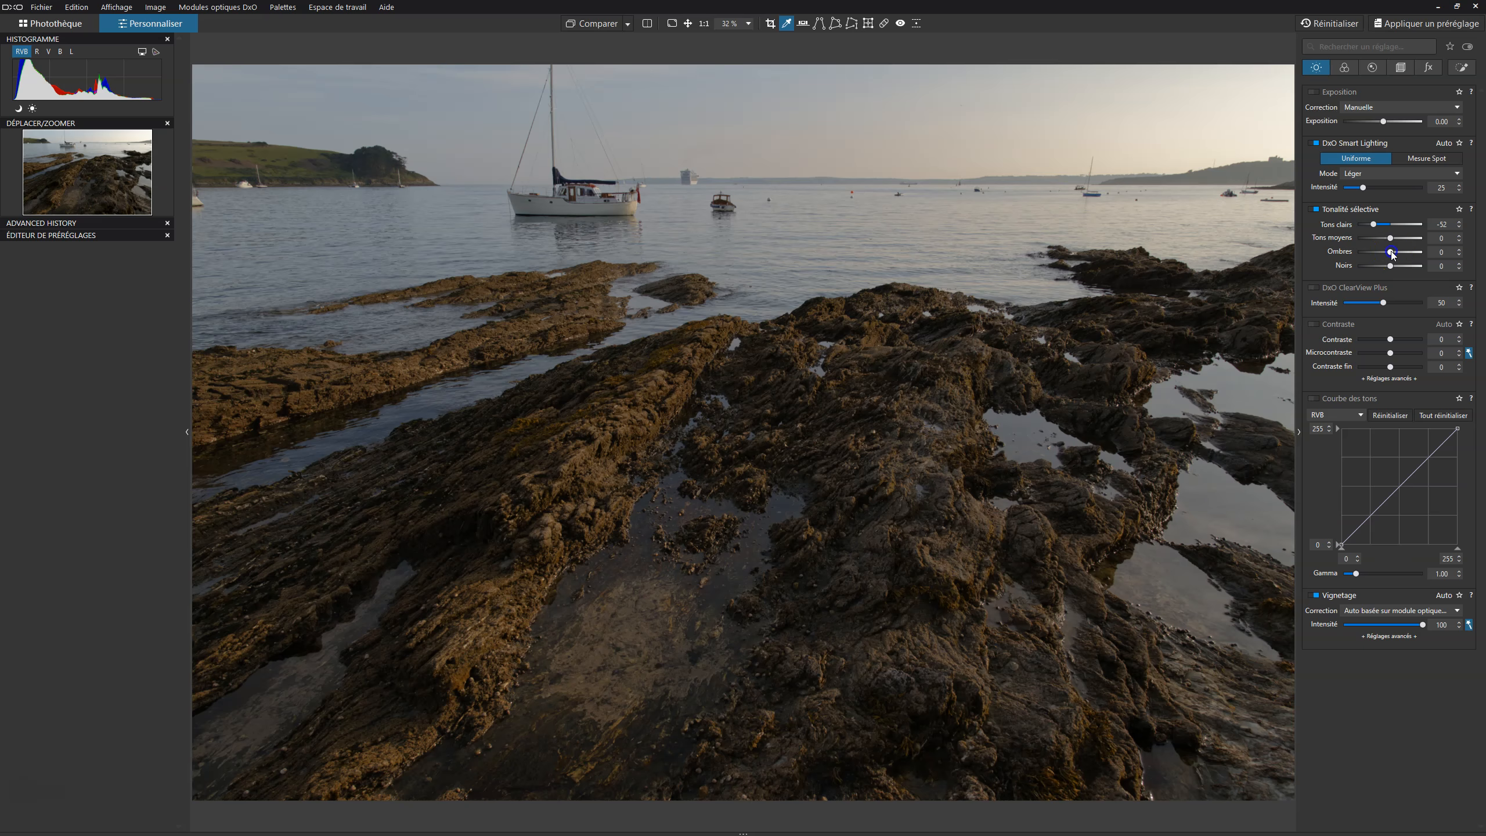
{"action": "left_click_drag", "start_coordinate": [1393, 254], "coordinate": [1398, 254]}
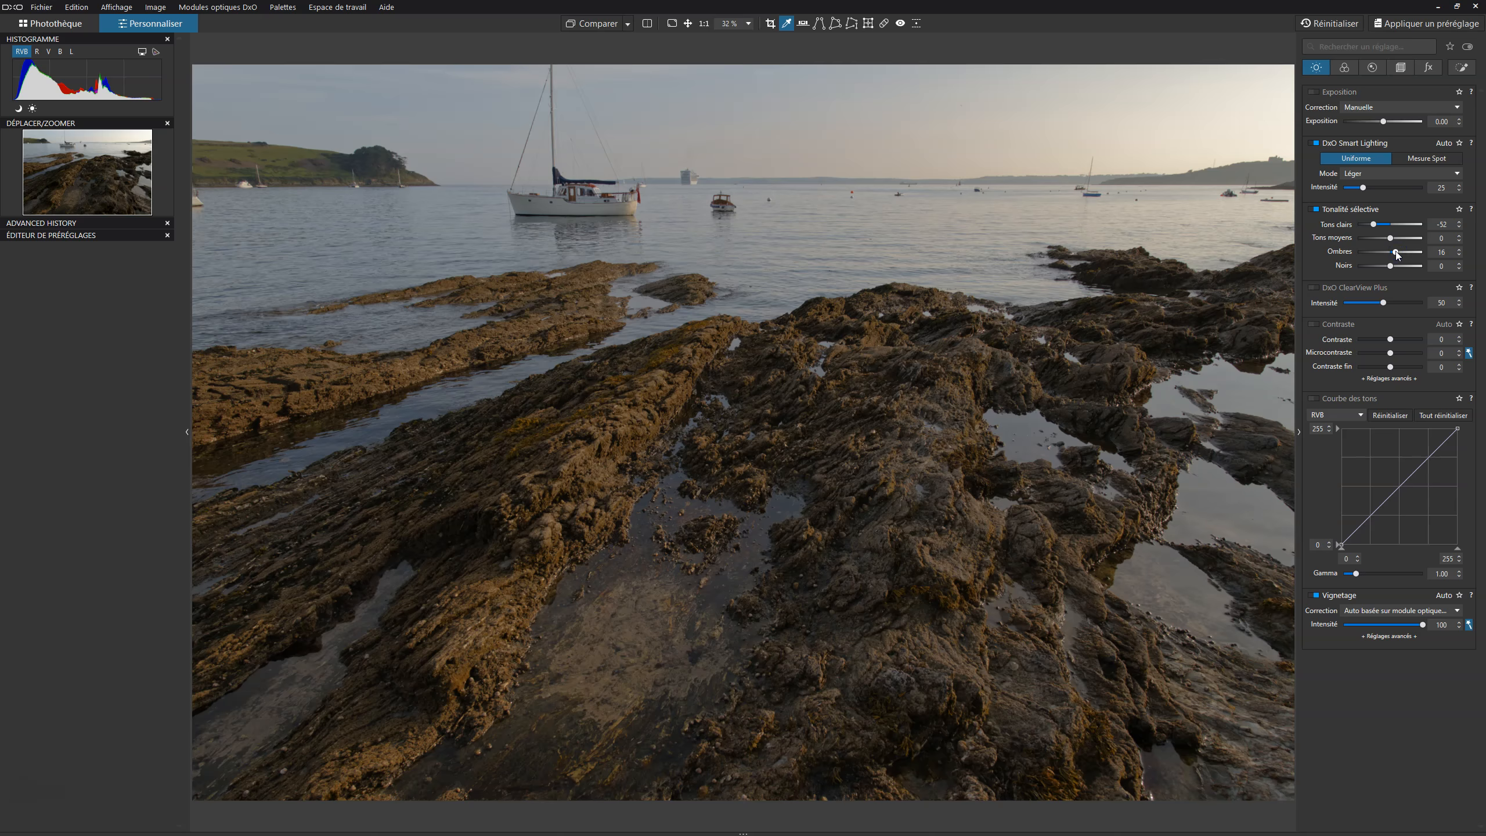
{"action": "left_click", "coordinate": [1314, 210]}
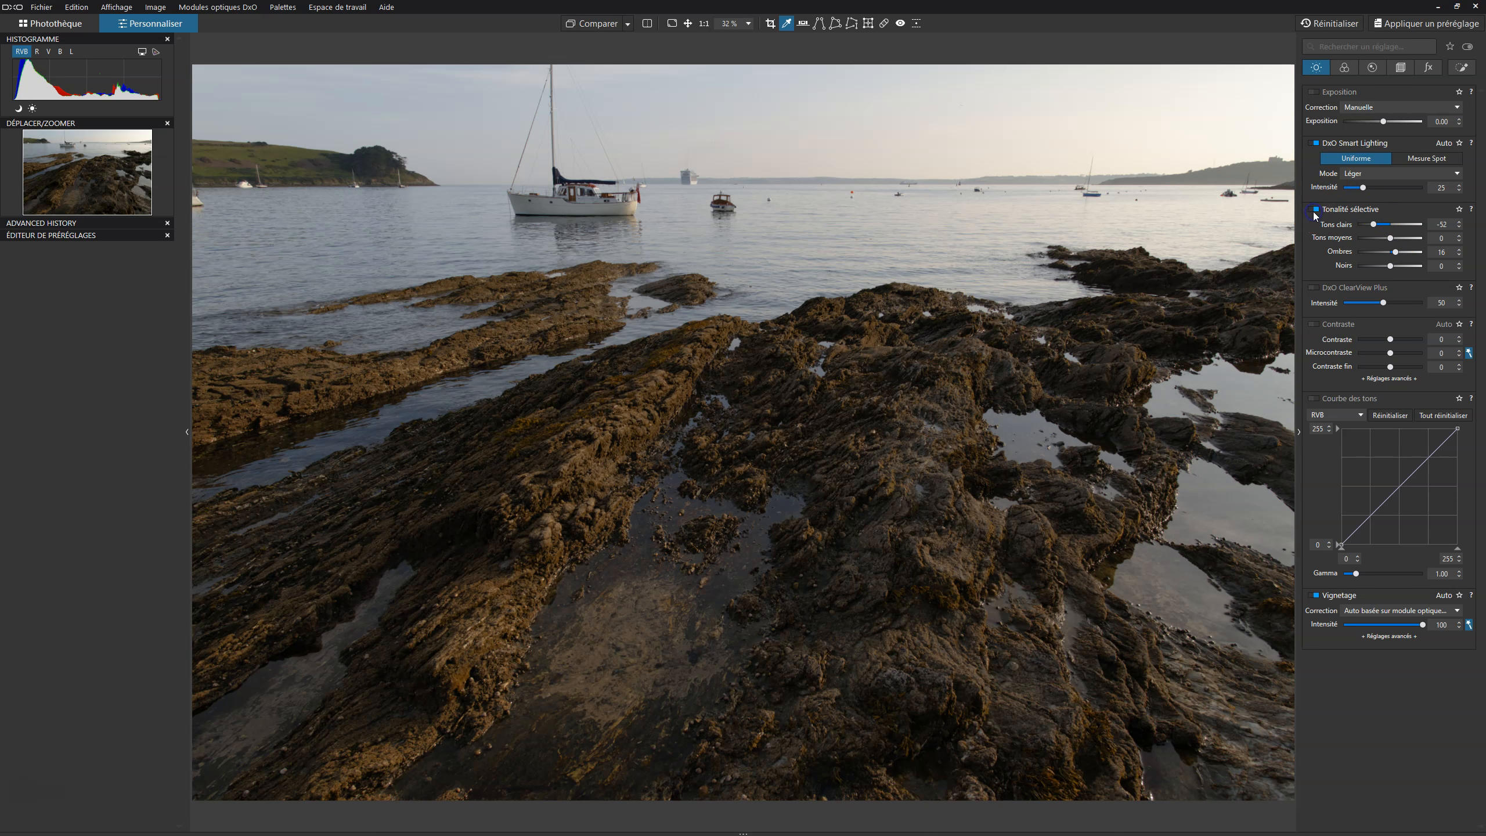
{"action": "left_click", "coordinate": [1314, 211]}
{"action": "left_click", "coordinate": [1314, 211]}
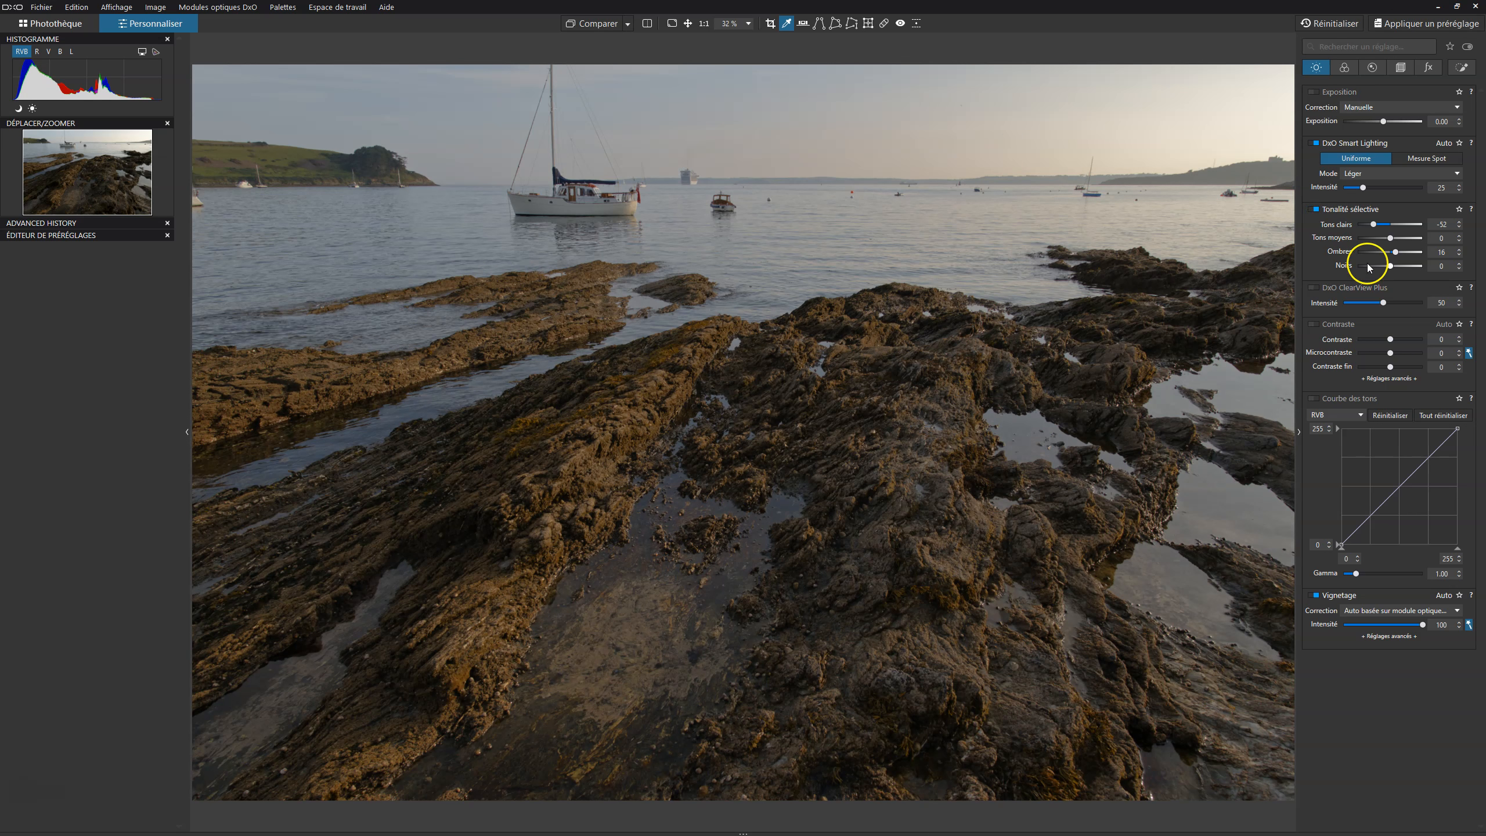
- Set the selective tone midtones (Tons moyens) to -4 and the blacks (Noirs) to -11
{"action": "left_click_drag", "start_coordinate": [1391, 240], "coordinate": [1382, 241]}
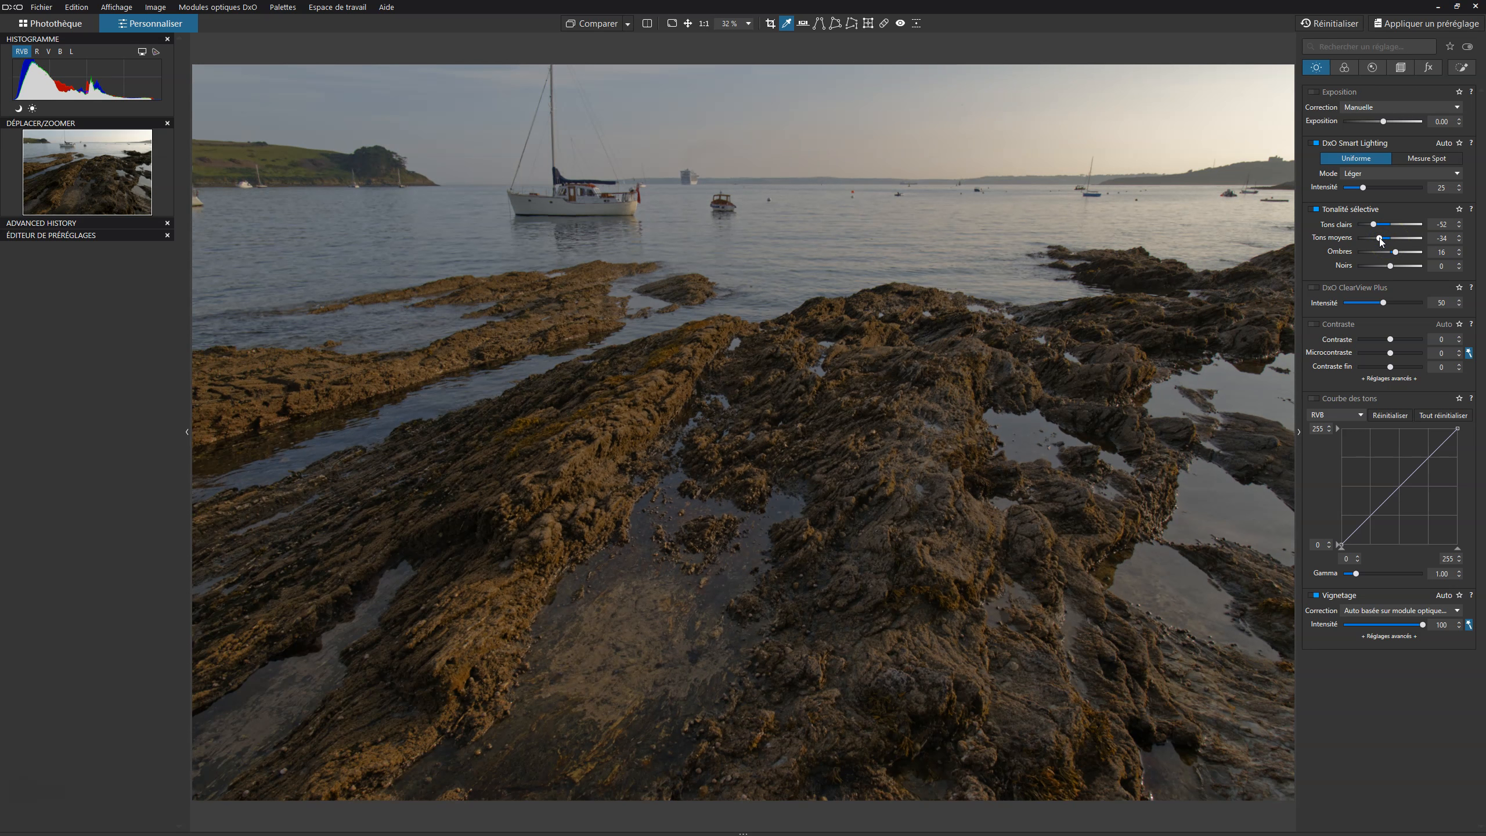
{"action": "left_click_drag", "start_coordinate": [1382, 240], "coordinate": [1385, 242]}
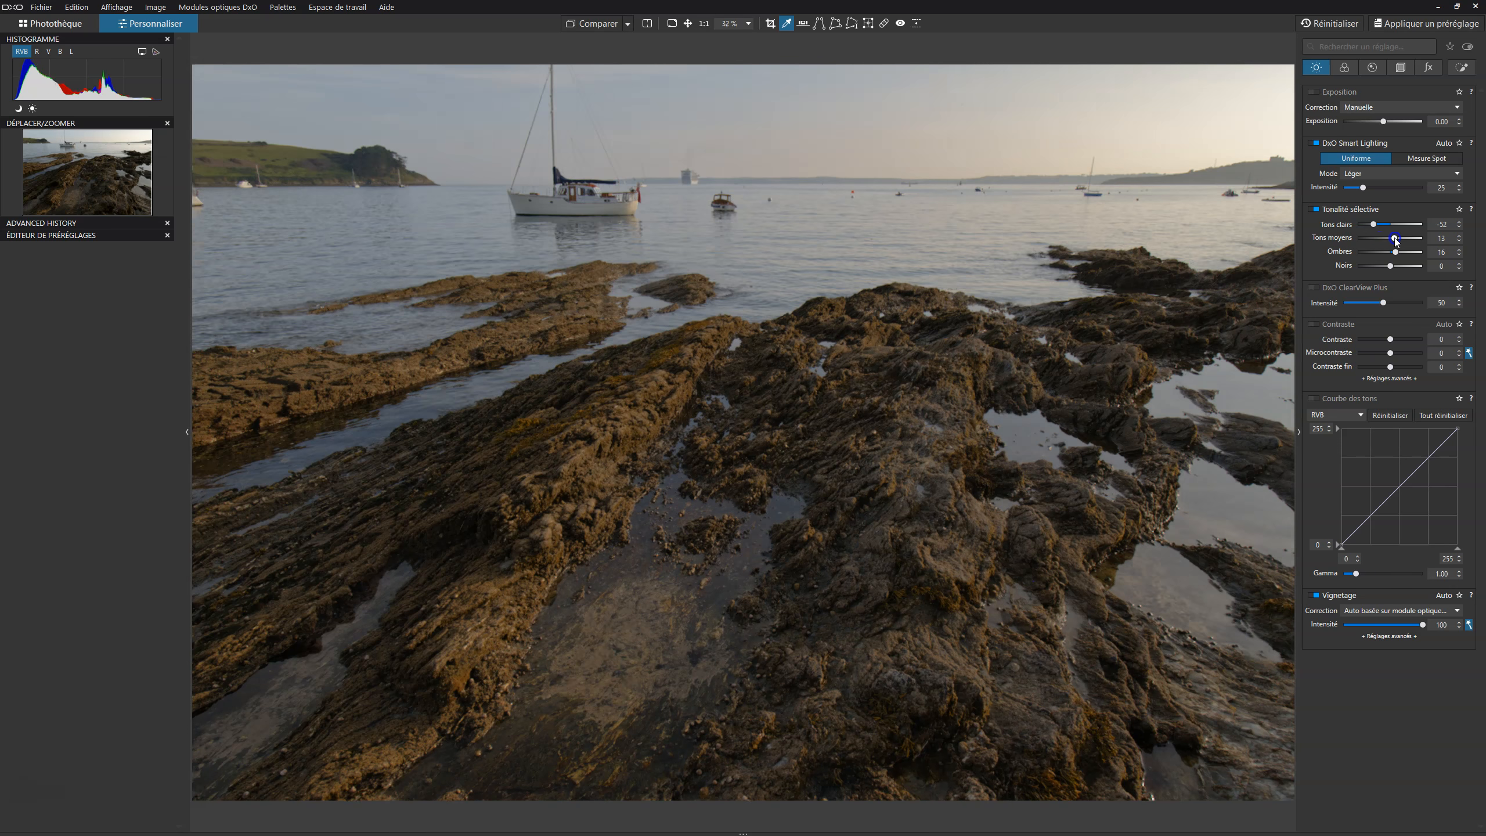
{"action": "left_click_drag", "start_coordinate": [1385, 240], "coordinate": [1389, 267]}
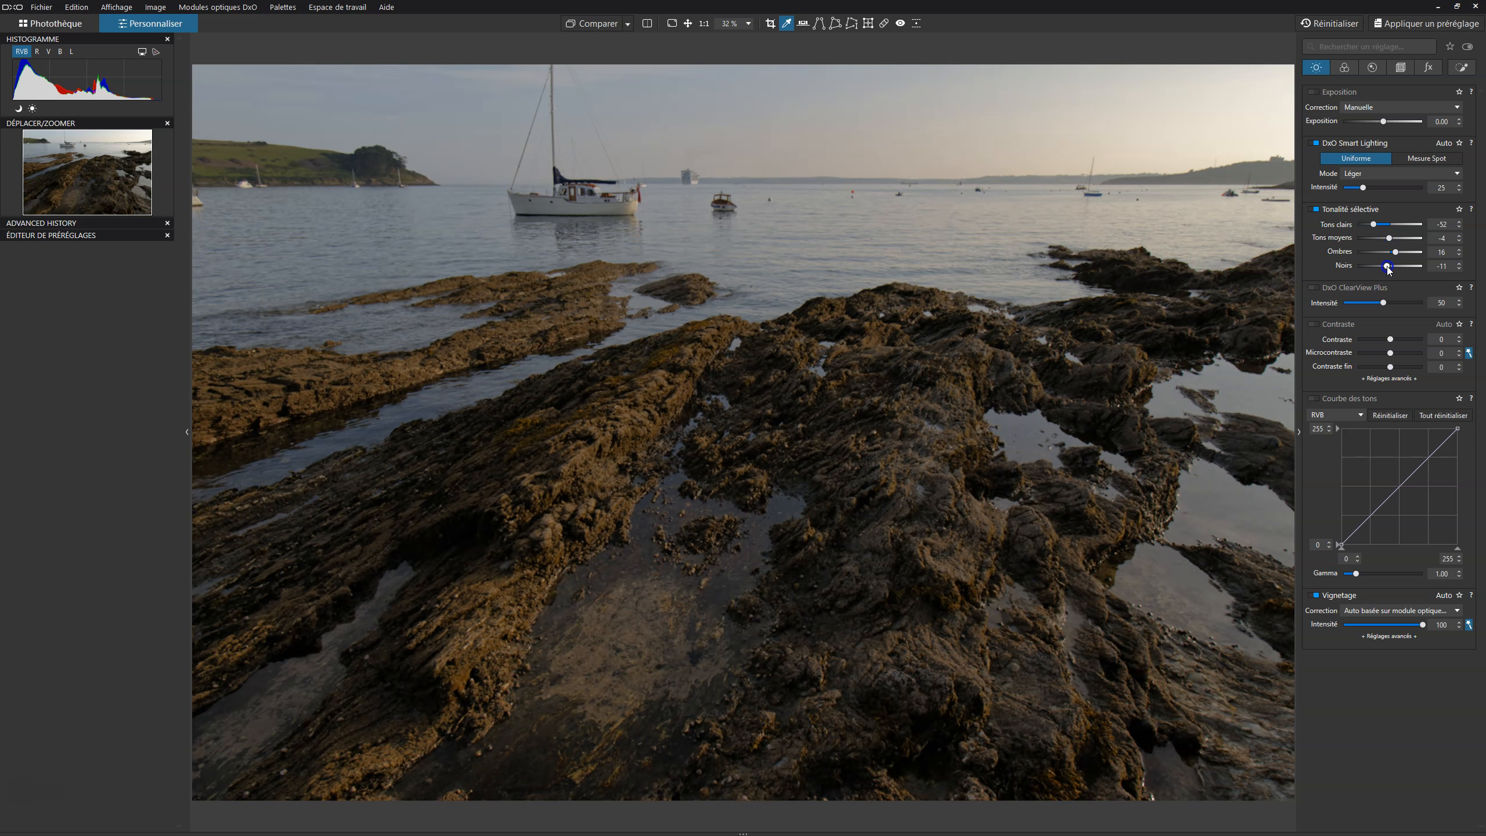
- Try lowering the blacks (Noirs) stepwise to -17, and bring them back to -11
{"action": "left_click", "coordinate": [1459, 269]}
{"action": "left_click", "coordinate": [1460, 268]}
{"action": "left_click", "coordinate": [1460, 269]}
{"action": "left_click", "coordinate": [1460, 269]}
{"action": "left_click", "coordinate": [1460, 268]}
{"action": "left_click", "coordinate": [1460, 269]}
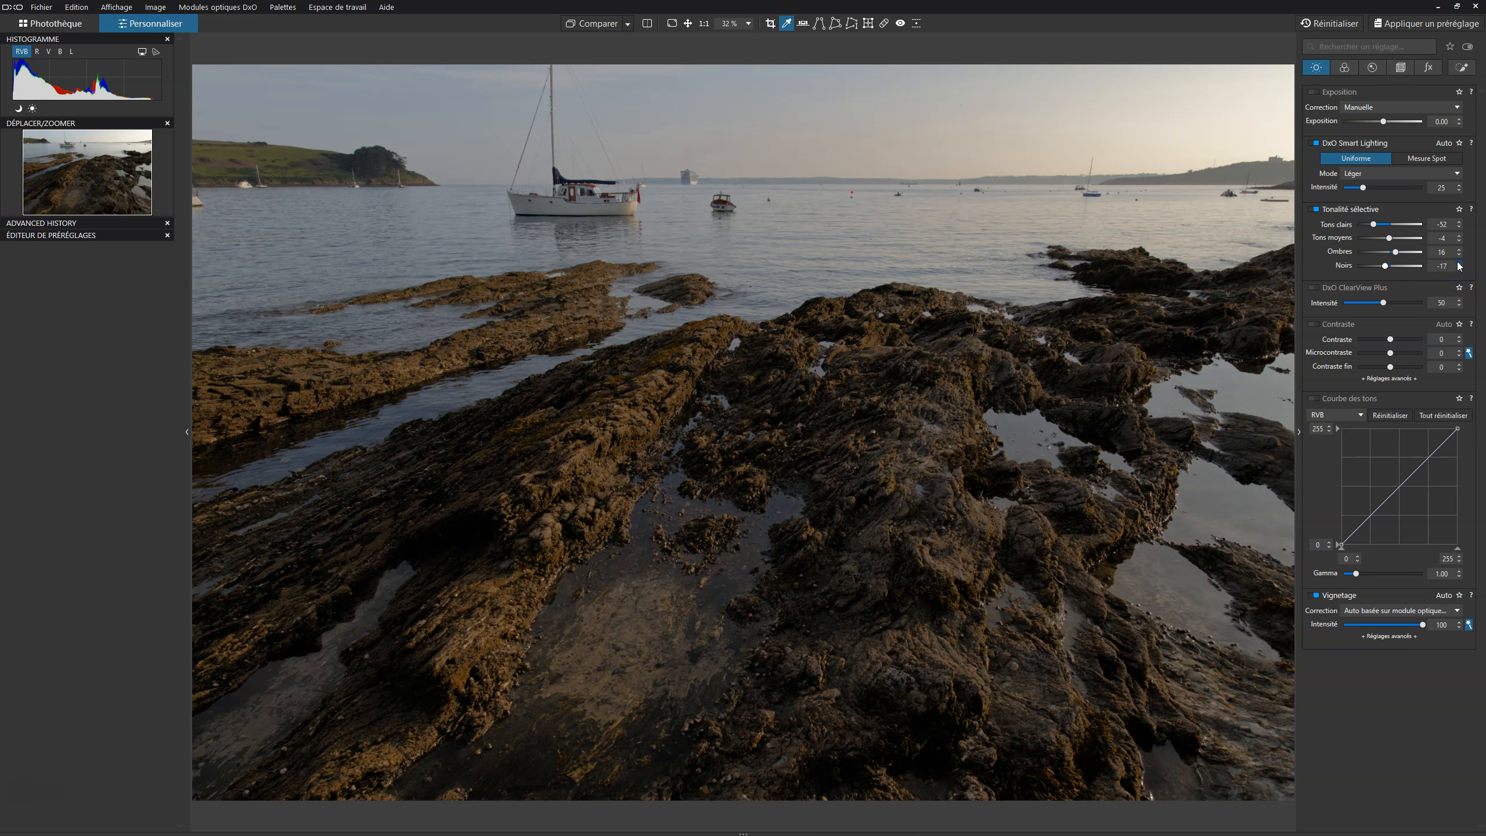
{"action": "left_click", "coordinate": [1460, 265]}
{"action": "left_click", "coordinate": [1461, 265]}
{"action": "left_click", "coordinate": [1461, 266]}
{"action": "left_click", "coordinate": [1460, 265]}
{"action": "left_click", "coordinate": [1460, 265]}
{"action": "left_click", "coordinate": [1461, 270]}
{"action": "left_click", "coordinate": [1460, 269]}
{"action": "left_click", "coordinate": [1460, 263]}
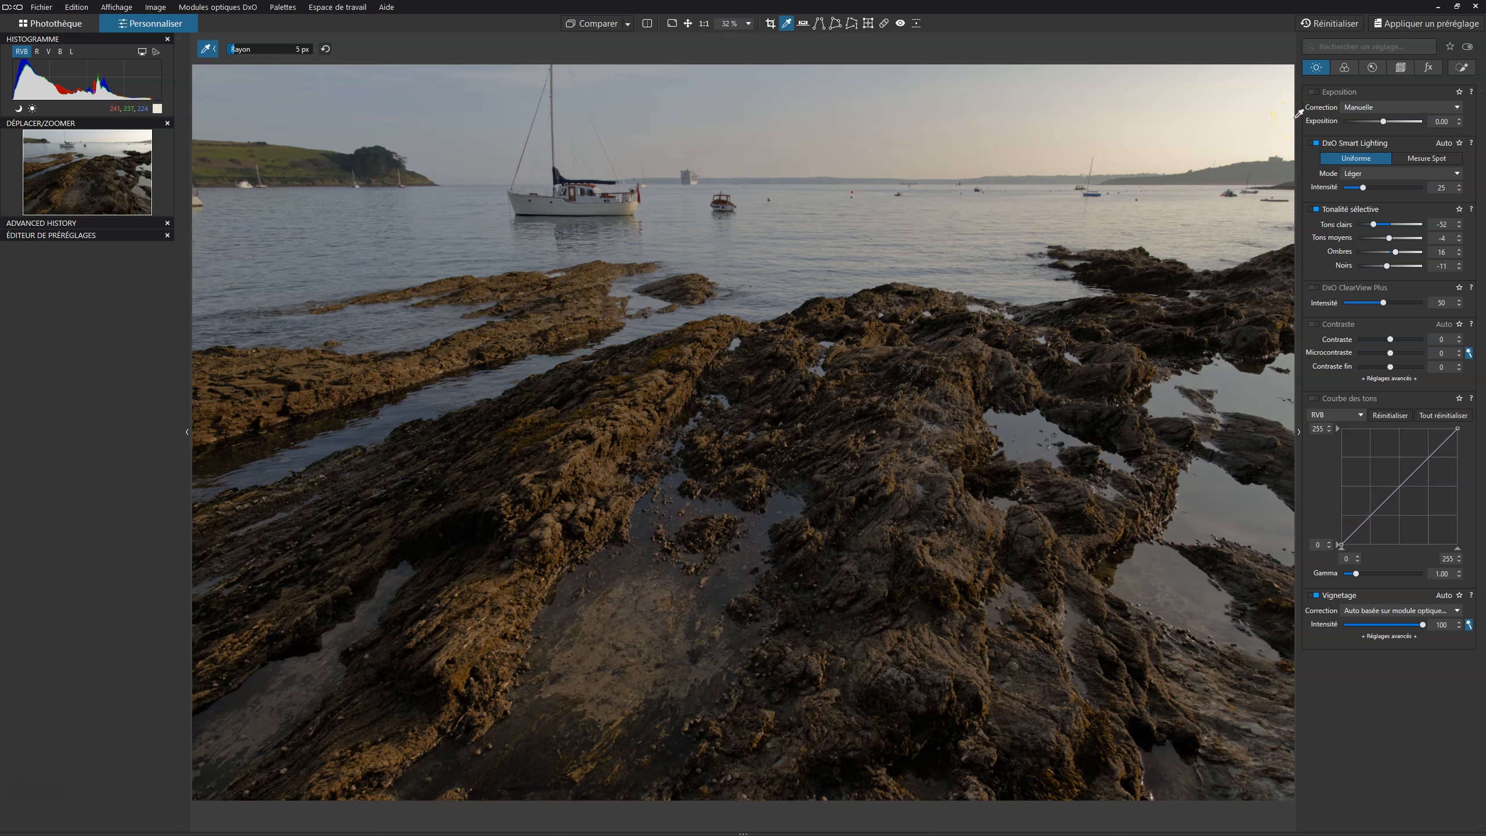
- Compare the edited photo with the reference image set to Aucune correction (avec géométrie)
{"action": "left_click", "coordinate": [584, 27]}
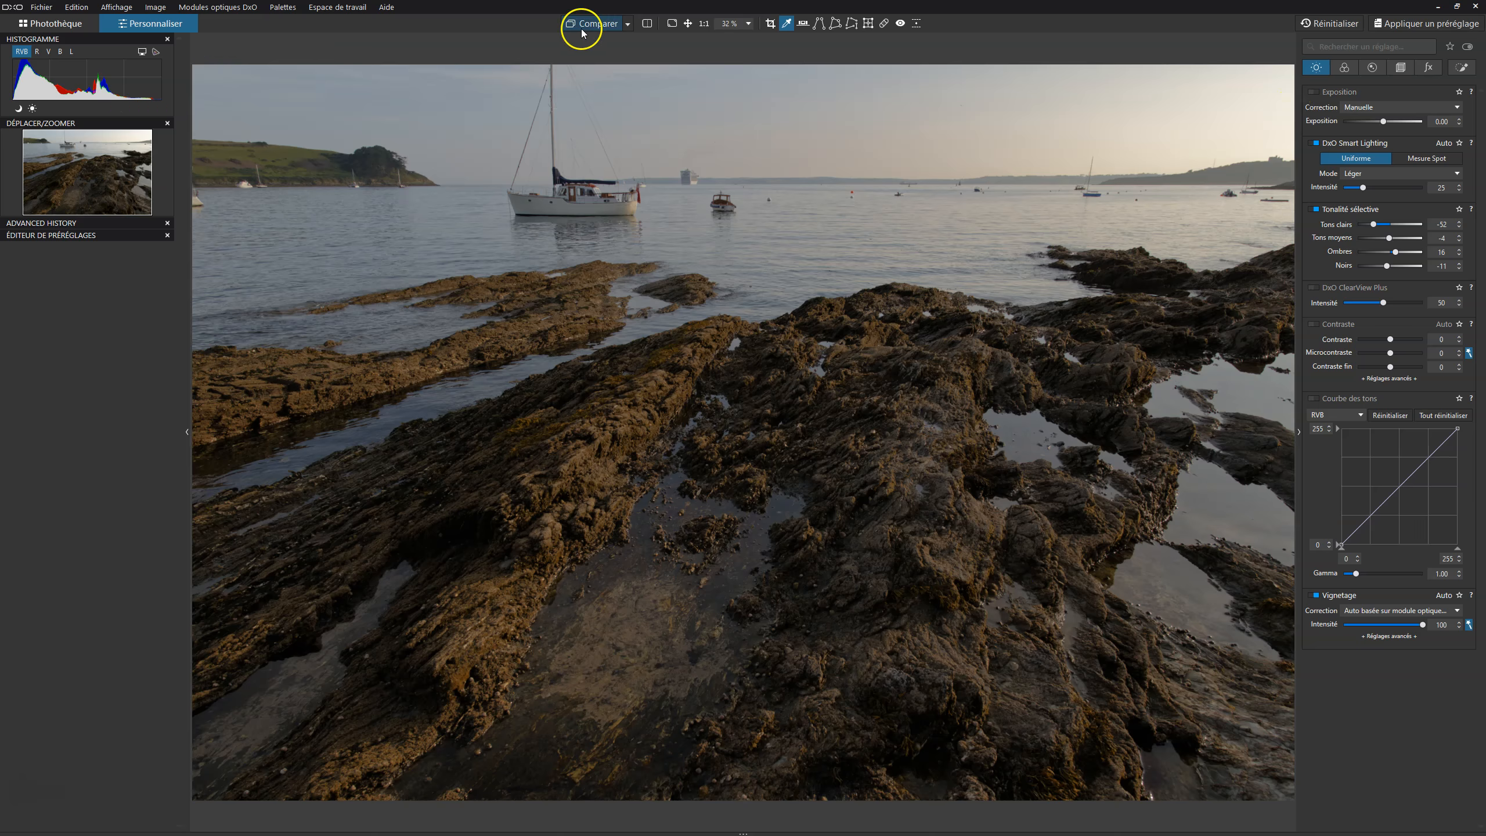
{"action": "left_click", "coordinate": [627, 23]}
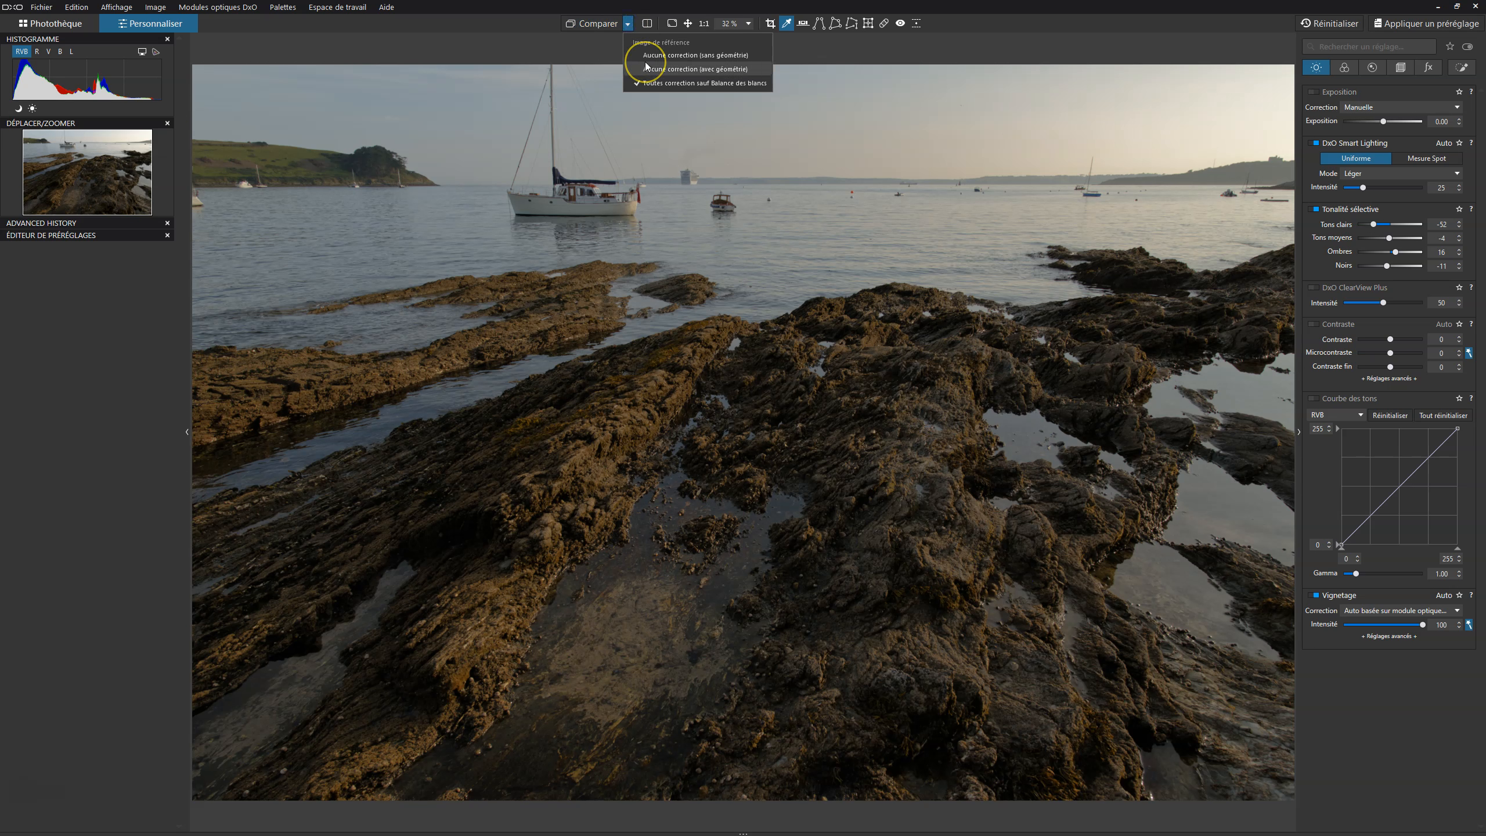
{"action": "left_click", "coordinate": [646, 65]}
{"action": "left_click", "coordinate": [601, 25]}
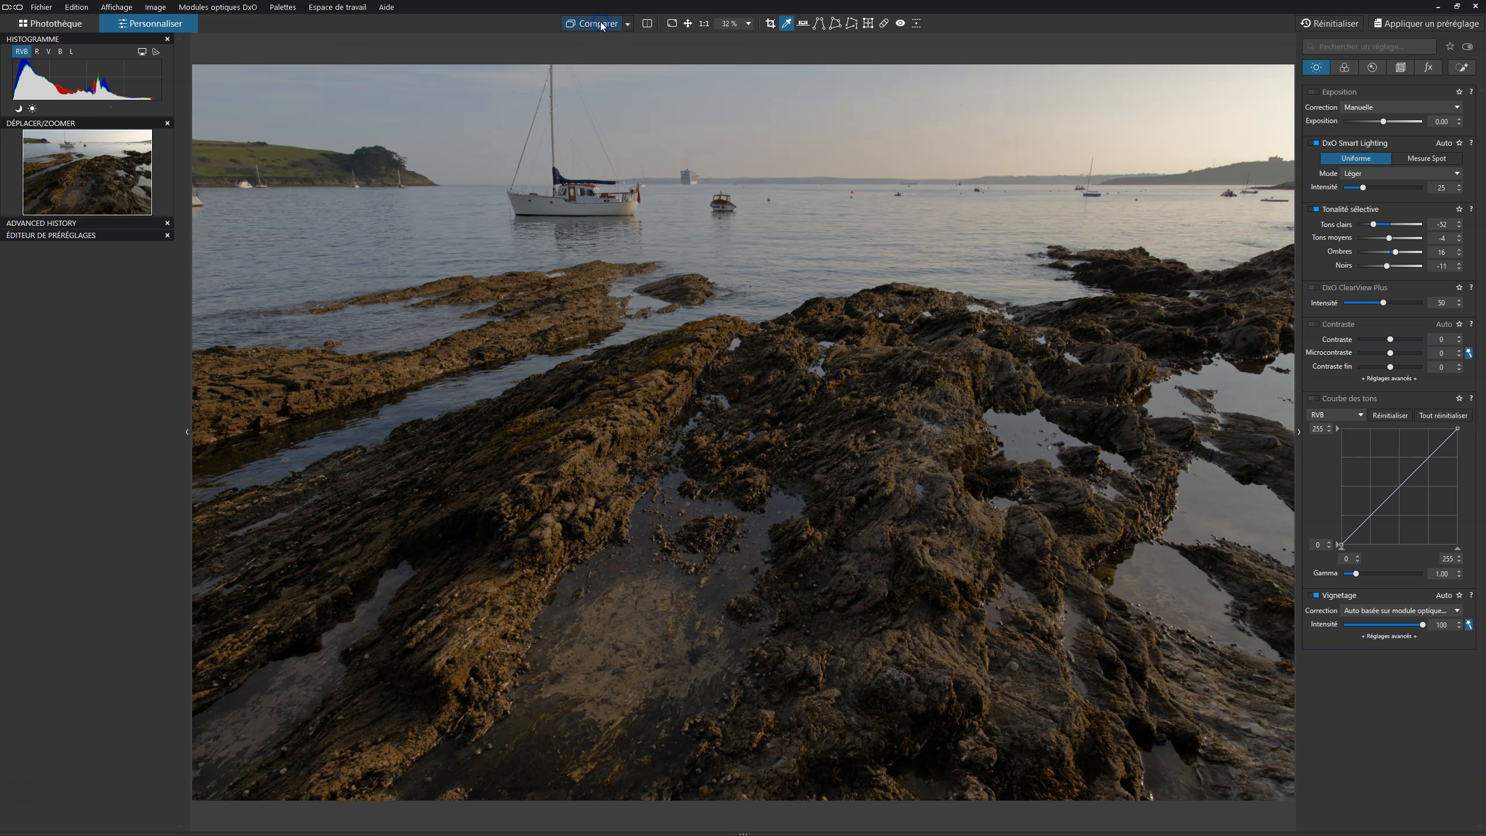
{"action": "left_click", "coordinate": [601, 24]}
{"action": "left_click", "coordinate": [601, 25]}
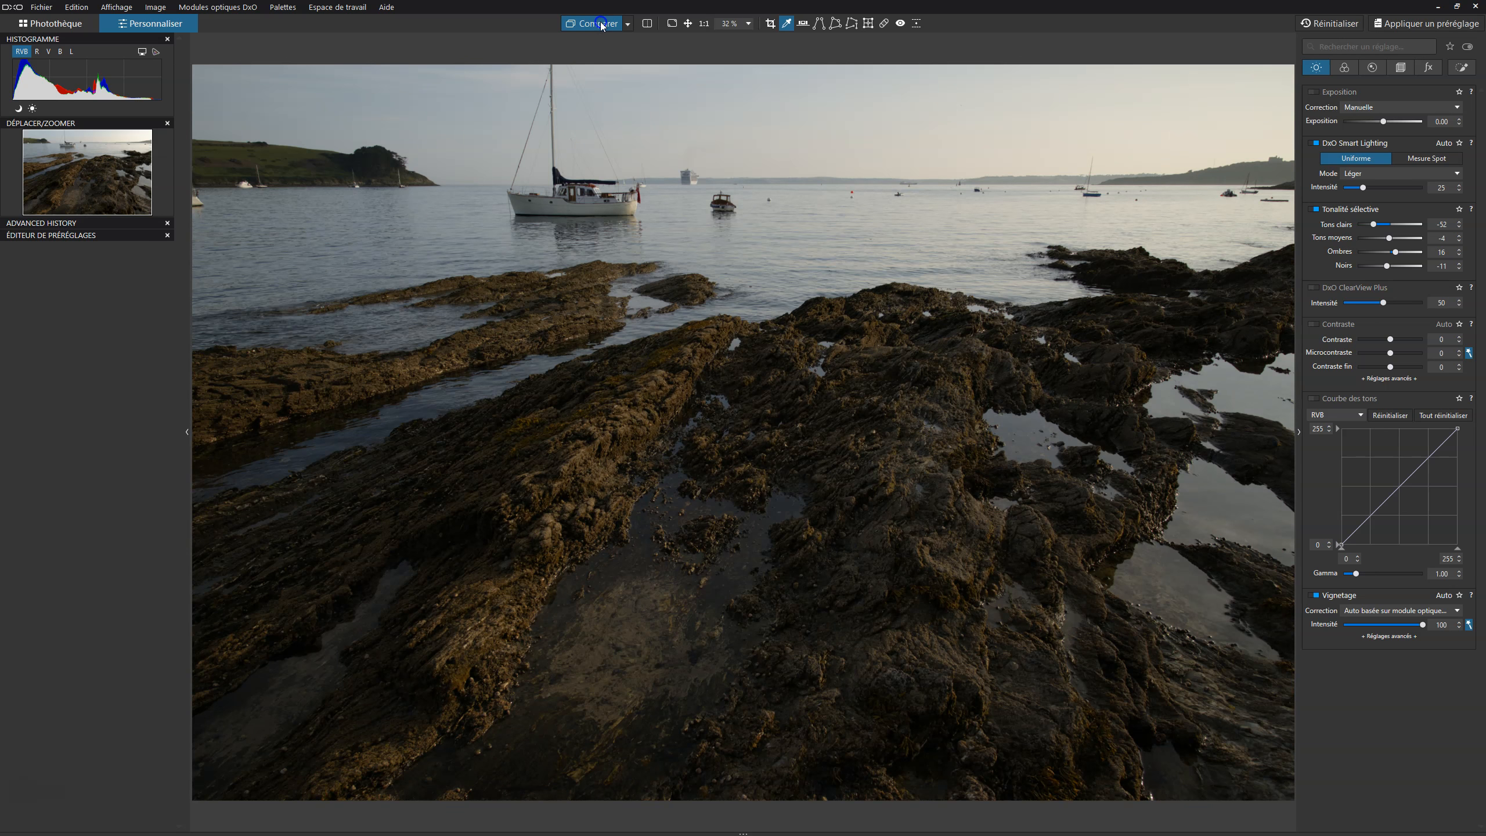
{"action": "left_click", "coordinate": [601, 24]}
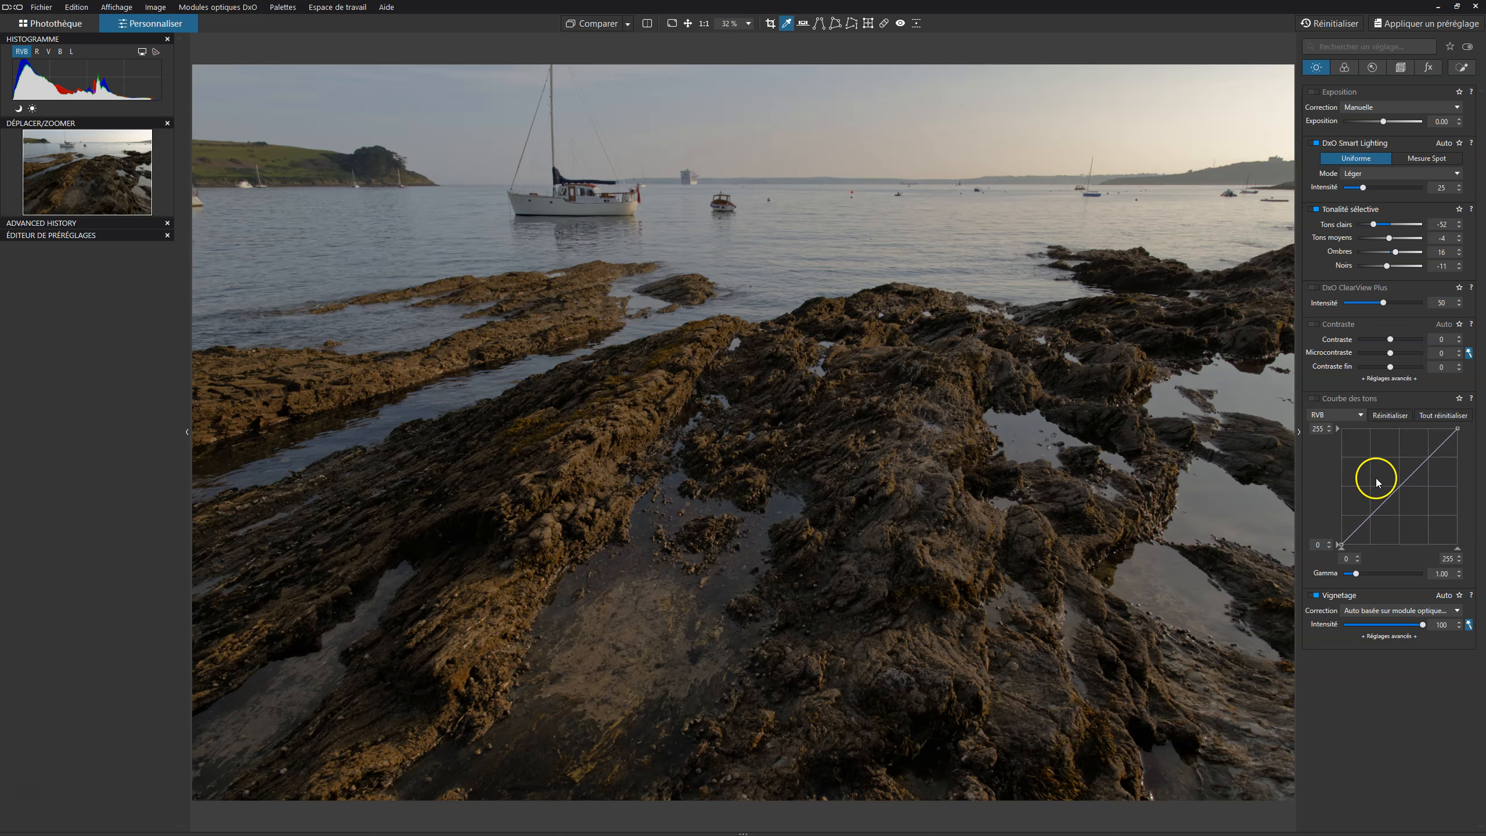
- Add a point at the middle of the RVB tone curve, raise it slightly and compare the photo without and with the curve
{"action": "left_click", "coordinate": [1314, 399]}
{"action": "left_click", "coordinate": [1400, 488]}
{"action": "left_click_drag", "start_coordinate": [1401, 491], "coordinate": [1397, 485]}
{"action": "double_click", "coordinate": [1398, 485]}
{"action": "left_click", "coordinate": [1398, 486]}
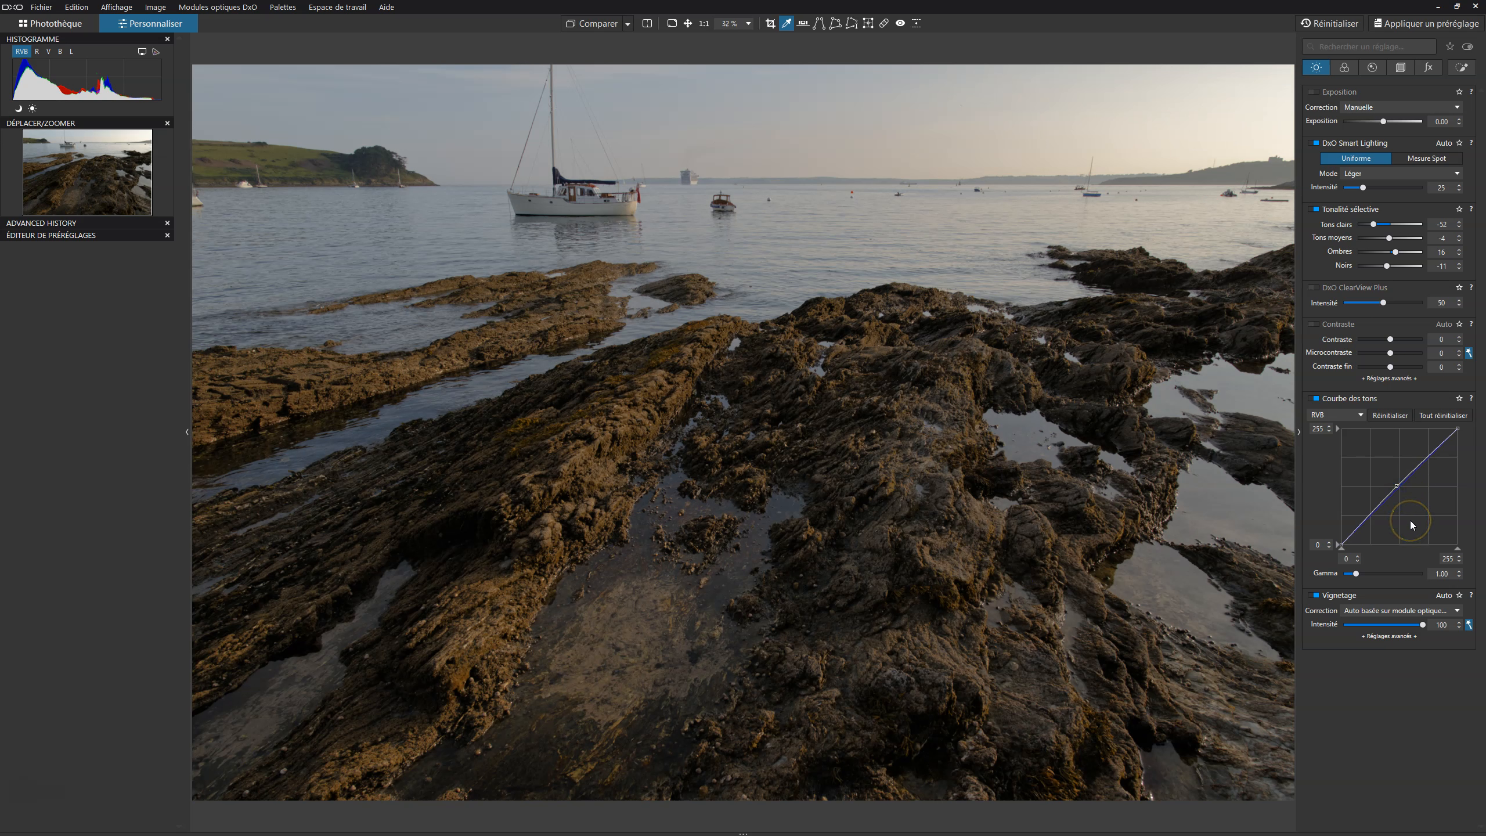
{"action": "left_click_drag", "start_coordinate": [1397, 487], "coordinate": [1399, 485]}
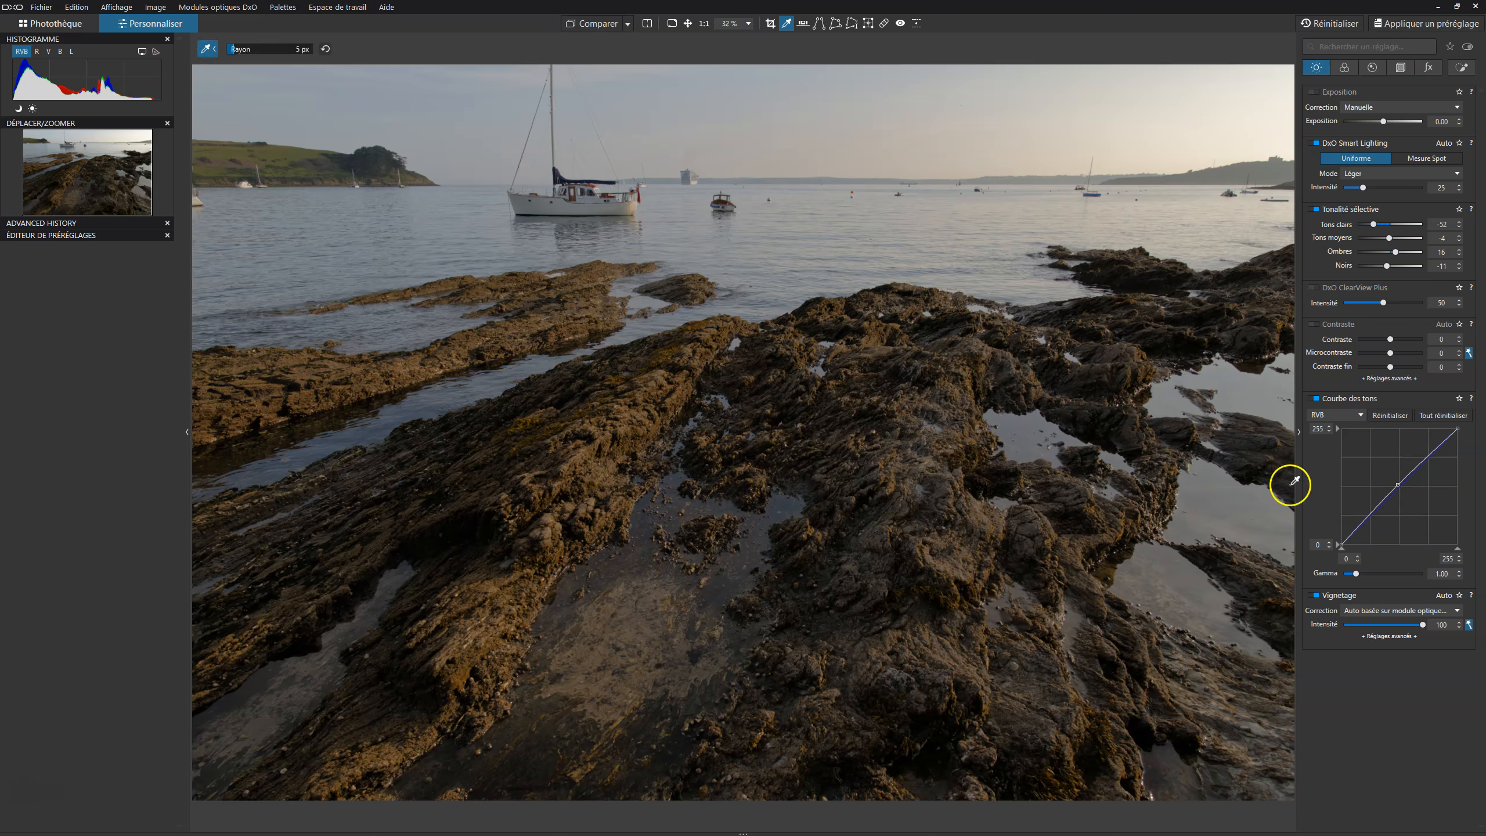
{"action": "left_click", "coordinate": [1314, 400]}
{"action": "left_click", "coordinate": [1314, 400]}
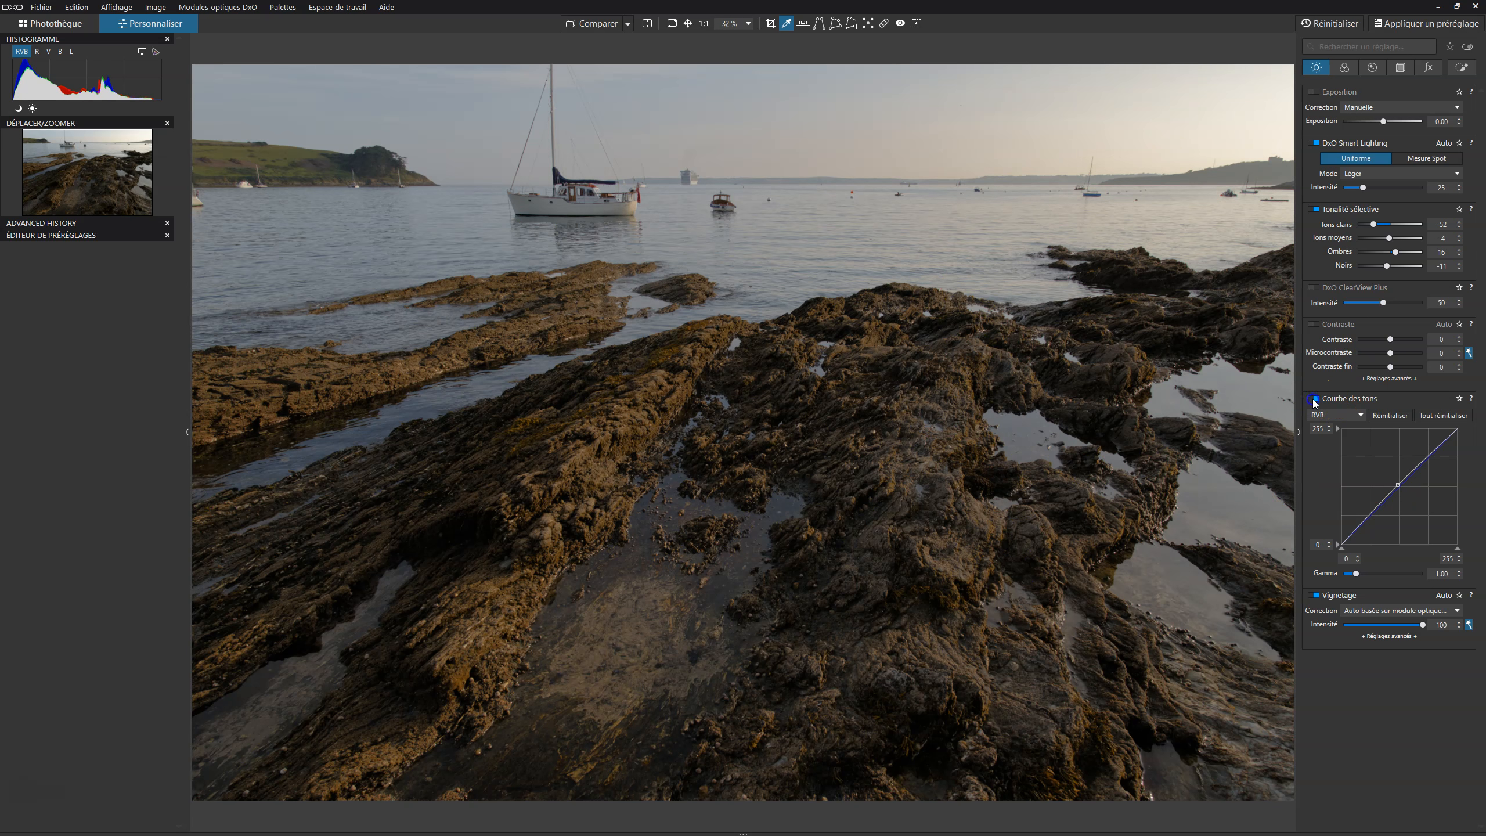
{"action": "left_click", "coordinate": [1314, 400]}
{"action": "left_click", "coordinate": [1314, 400]}
- Add two points to the upper half of the tone curve to refine the lighter tones, and compare without and with the curve
{"action": "left_click_drag", "start_coordinate": [1376, 439], "coordinate": [1386, 483]}
{"action": "left_click", "coordinate": [1427, 458]}
{"action": "left_click_drag", "start_coordinate": [1428, 460], "coordinate": [1432, 461]}
{"action": "left_click", "coordinate": [1414, 474]}
{"action": "left_click", "coordinate": [1429, 459]}
{"action": "left_click", "coordinate": [1413, 475]}
{"action": "left_click_drag", "start_coordinate": [1413, 476], "coordinate": [1413, 476]}
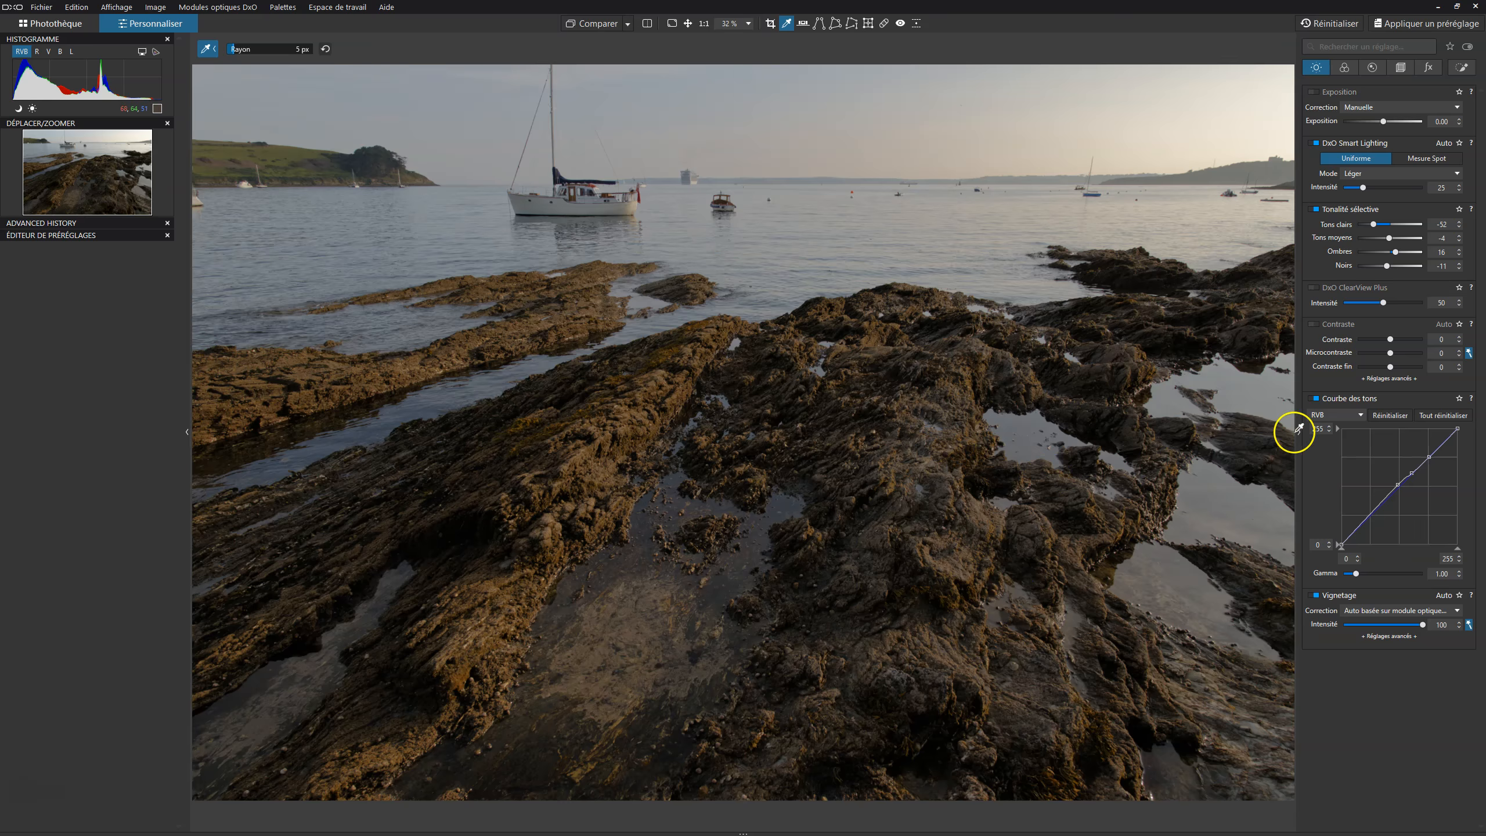
{"action": "left_click", "coordinate": [1314, 399]}
{"action": "left_click", "coordinate": [1314, 399]}
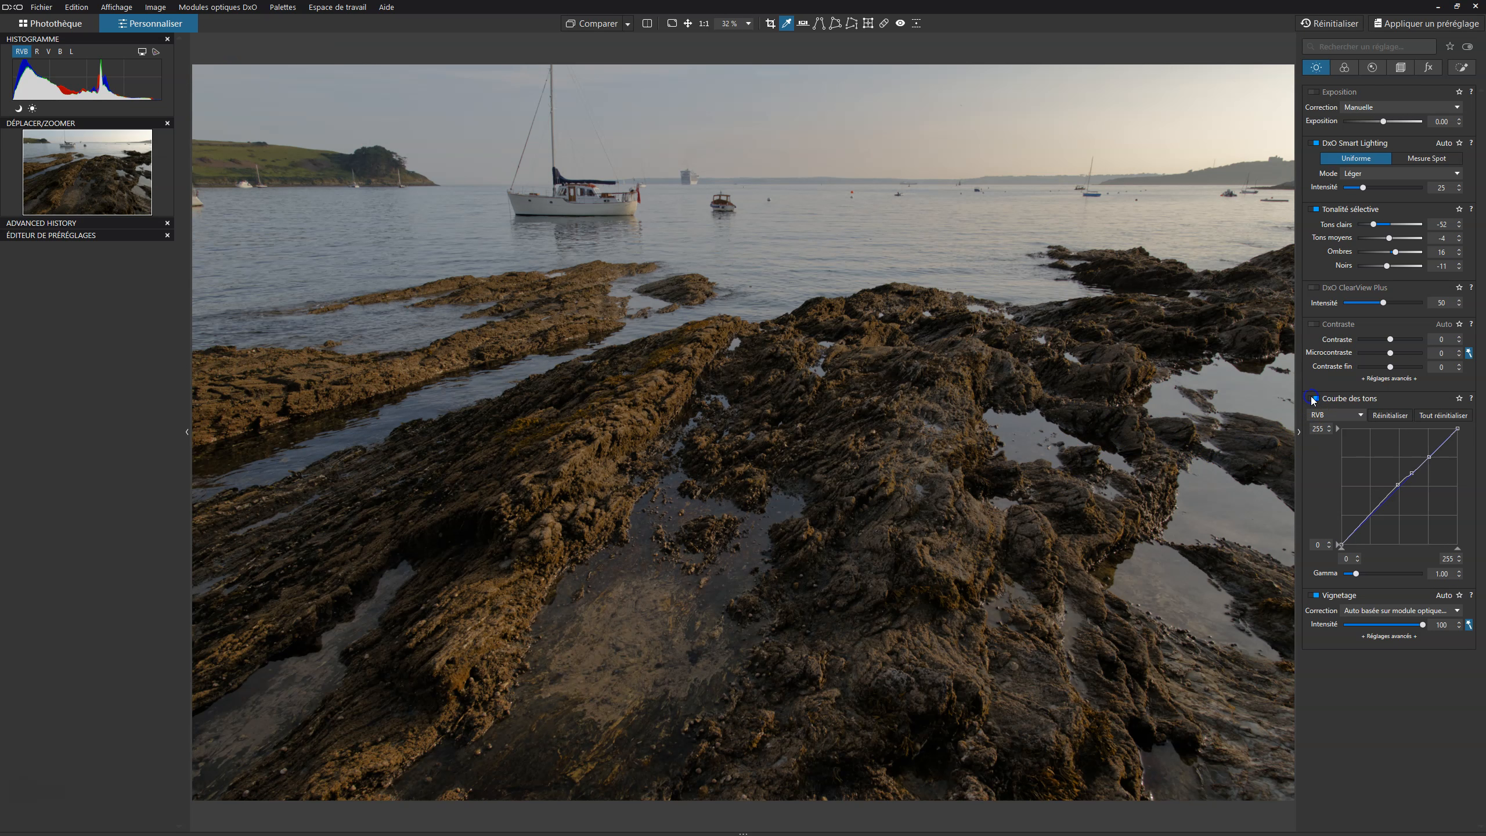
{"action": "left_click", "coordinate": [1314, 399]}
{"action": "left_click", "coordinate": [1314, 399]}
{"action": "left_click", "coordinate": [1391, 338]}
{"action": "left_click", "coordinate": [1463, 67]}
{"action": "left_click", "coordinate": [1319, 572]}
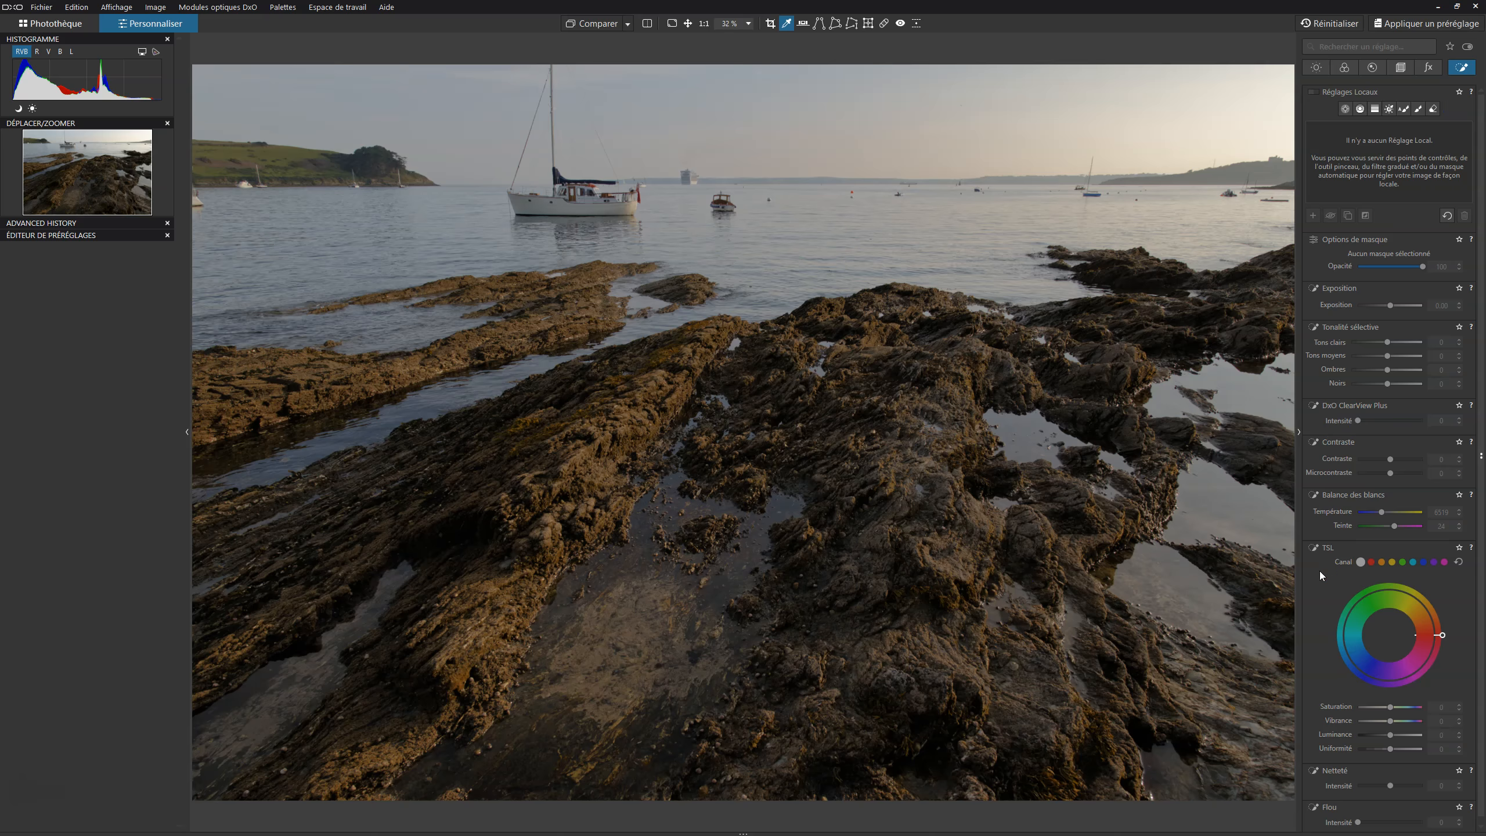
{"action": "left_click", "coordinate": [1310, 548]}
{"action": "left_click", "coordinate": [1314, 69]}
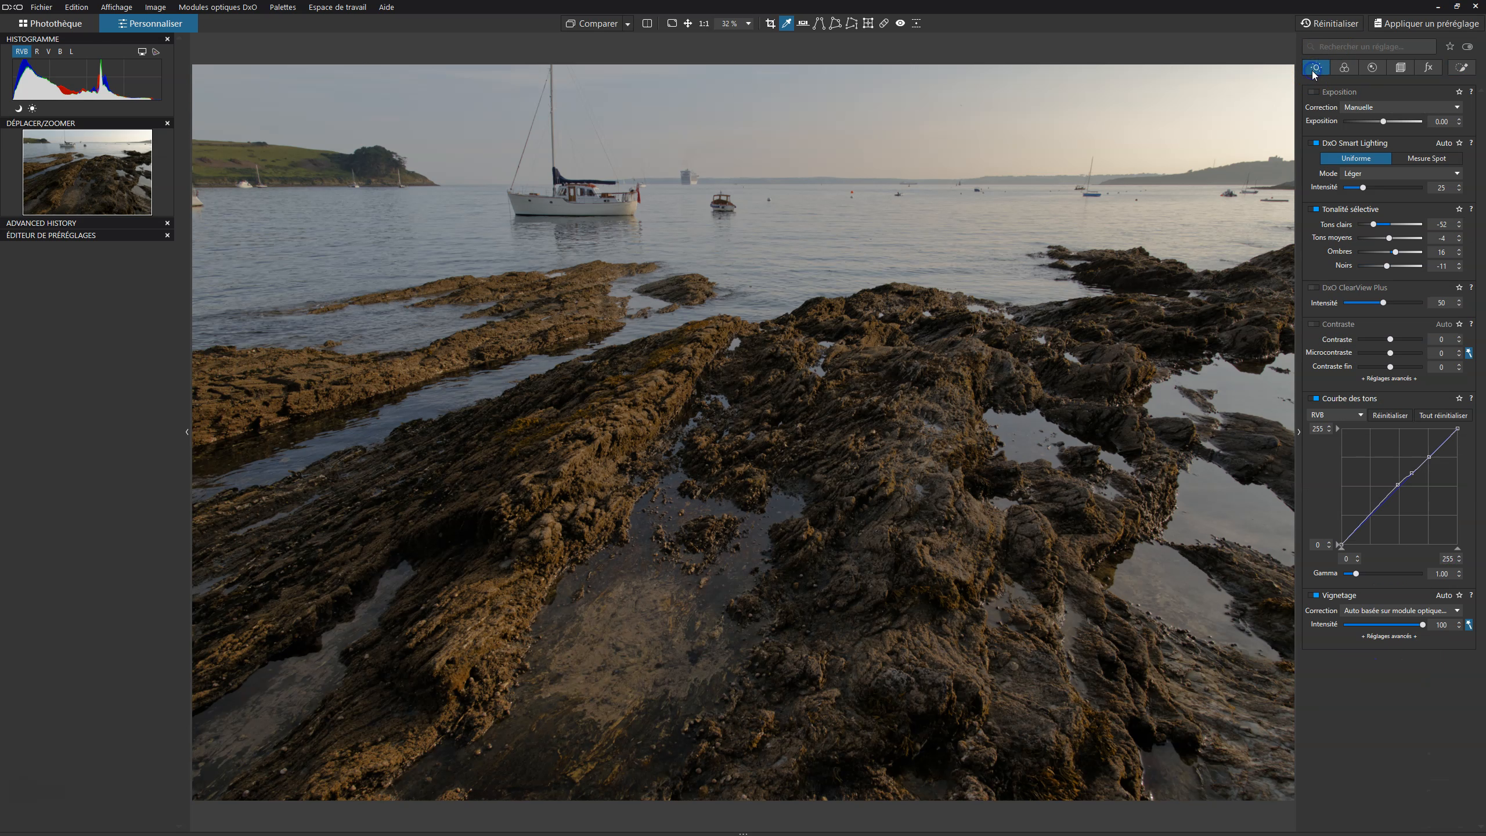
- Enable DxO ClearView Plus, reduce its intensity to the minimum and raise it gradually to slightly above 17
{"action": "left_click", "coordinate": [1315, 288]}
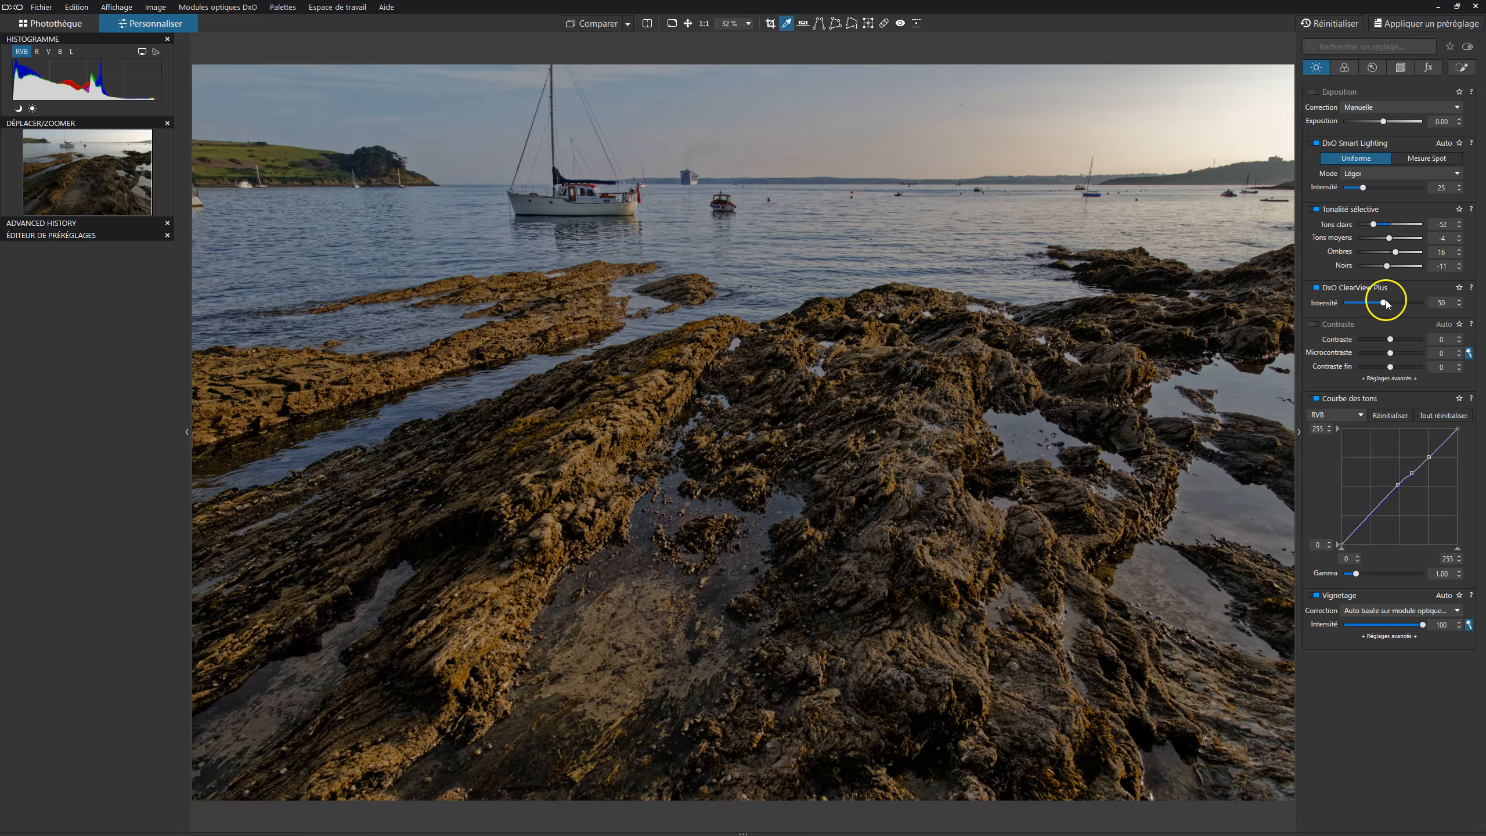
{"action": "left_click_drag", "start_coordinate": [1383, 304], "coordinate": [1345, 302]}
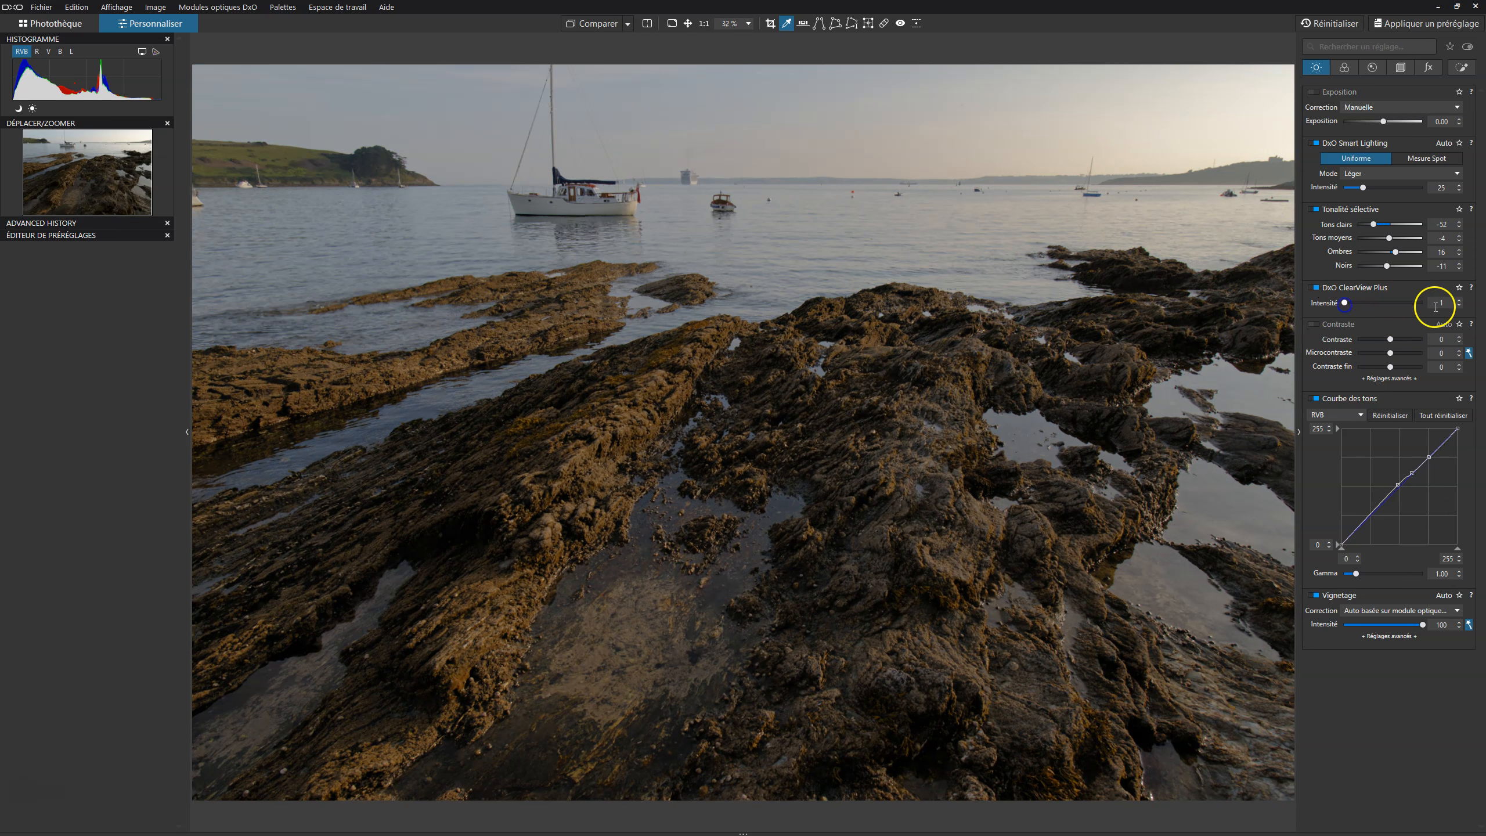
{"action": "left_click", "coordinate": [1461, 300]}
{"action": "left_click", "coordinate": [1460, 301]}
{"action": "left_click", "coordinate": [1461, 300]}
{"action": "left_click", "coordinate": [1461, 301]}
{"action": "left_click", "coordinate": [1460, 301]}
{"action": "left_click", "coordinate": [1460, 301]}
{"action": "left_click", "coordinate": [1460, 301]}
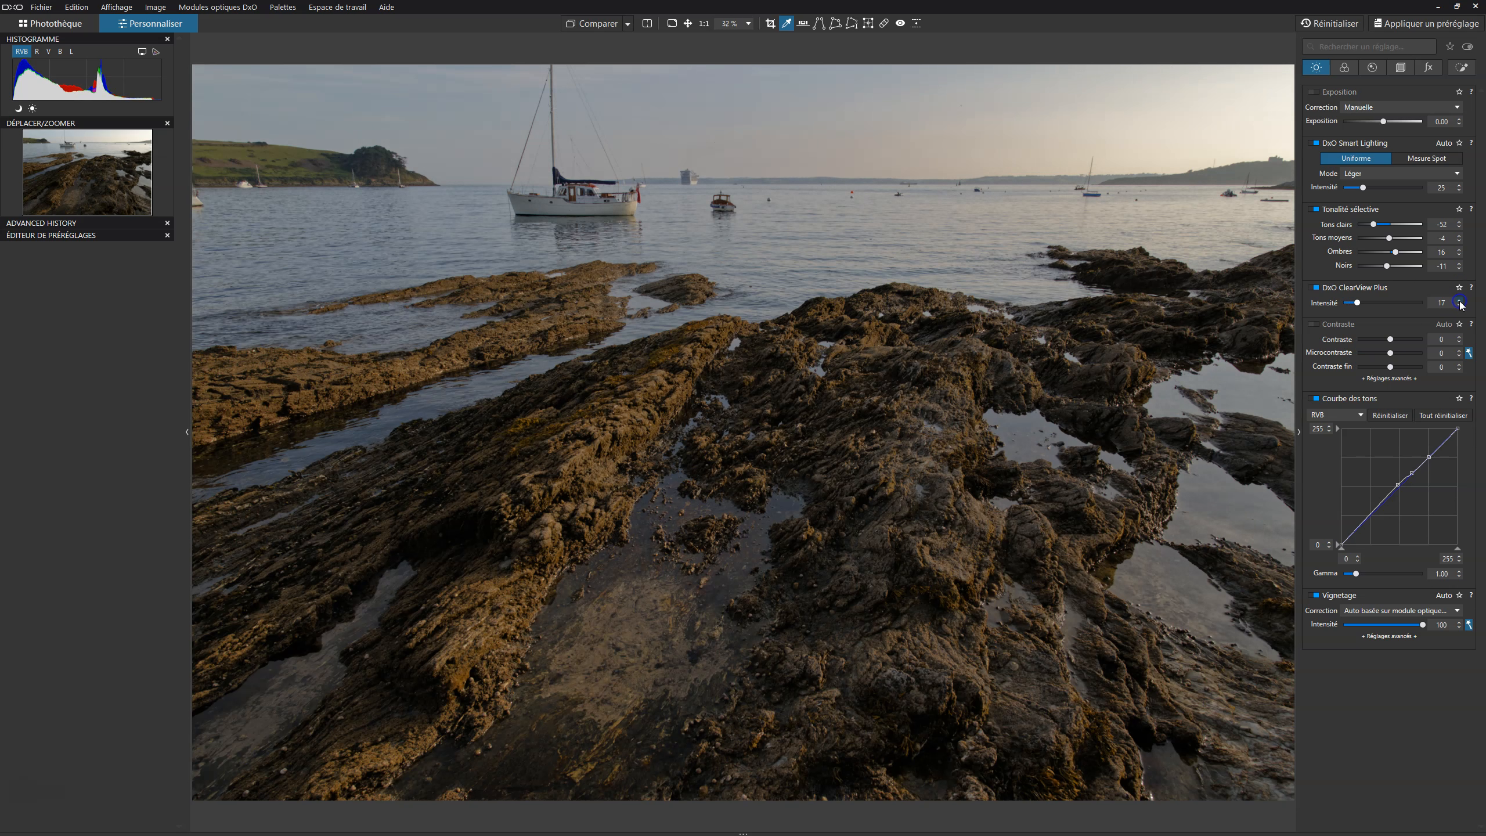
{"action": "left_click", "coordinate": [1460, 301]}
{"action": "left_click", "coordinate": [1460, 300]}
{"action": "left_click", "coordinate": [1460, 301]}
{"action": "left_click", "coordinate": [1460, 300]}
{"action": "left_click", "coordinate": [1461, 300]}
- Compare the photo repeatedly with DxO ClearView Plus switched off and on
{"action": "left_click", "coordinate": [1318, 290]}
{"action": "left_click", "coordinate": [1318, 290]}
{"action": "left_click", "coordinate": [1317, 289]}
{"action": "left_click", "coordinate": [1317, 288]}
{"action": "left_click", "coordinate": [1317, 288]}
{"action": "left_click", "coordinate": [1318, 293]}
{"action": "left_click", "coordinate": [1317, 293]}
{"action": "left_click", "coordinate": [1317, 293]}
{"action": "left_click", "coordinate": [1318, 292]}
{"action": "left_click", "coordinate": [1318, 293]}
- Open the local adjustments and deactivate the white balance picker
{"action": "left_click", "coordinate": [1461, 69]}
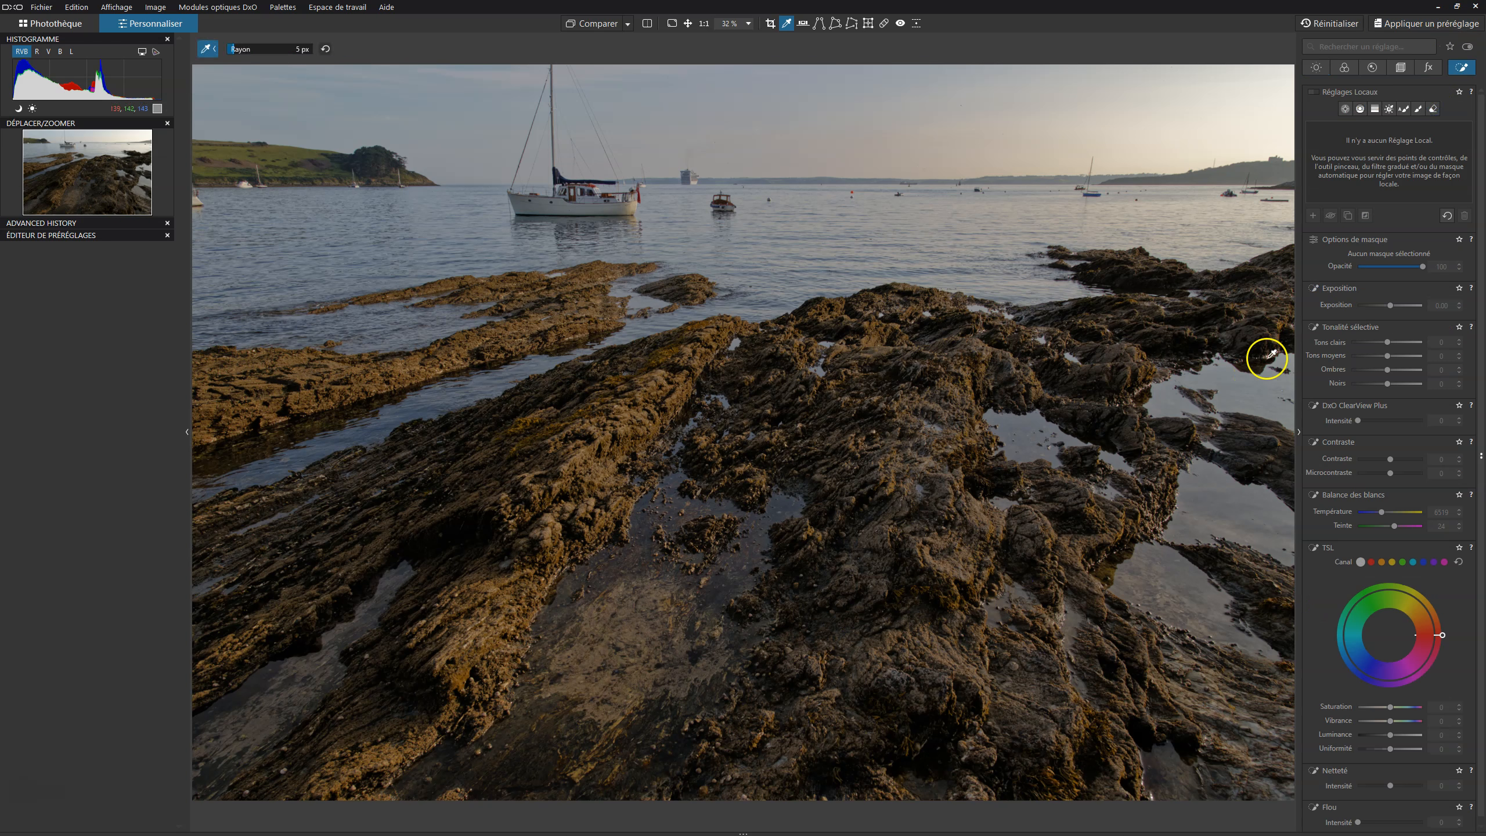
{"action": "left_click", "coordinate": [787, 23]}
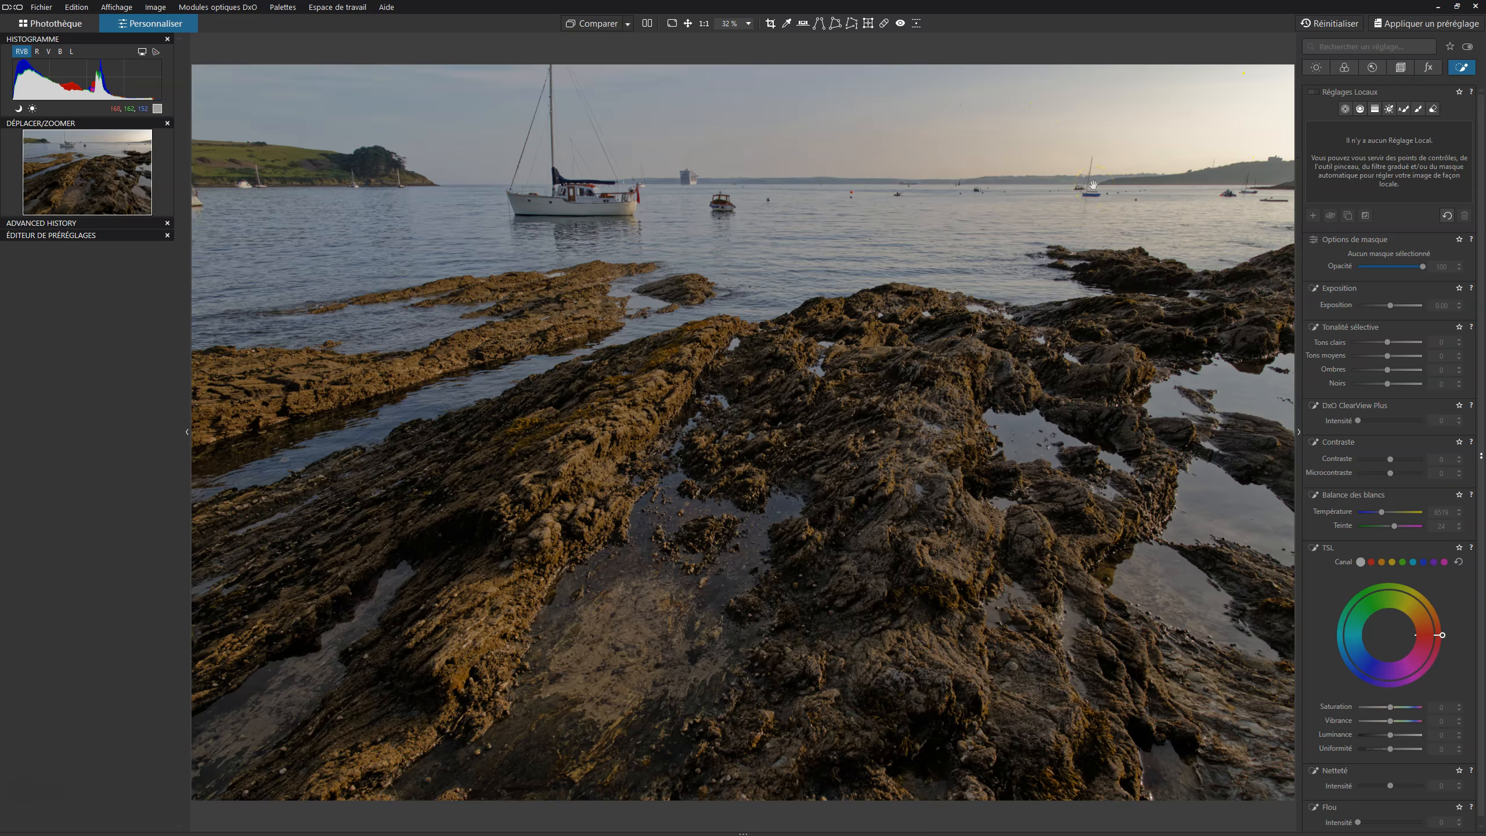
- Place a control point in the bright sky above the distant headland and adjust its radius to cover the surrounding sky and horizon
{"action": "left_click", "coordinate": [1345, 109]}
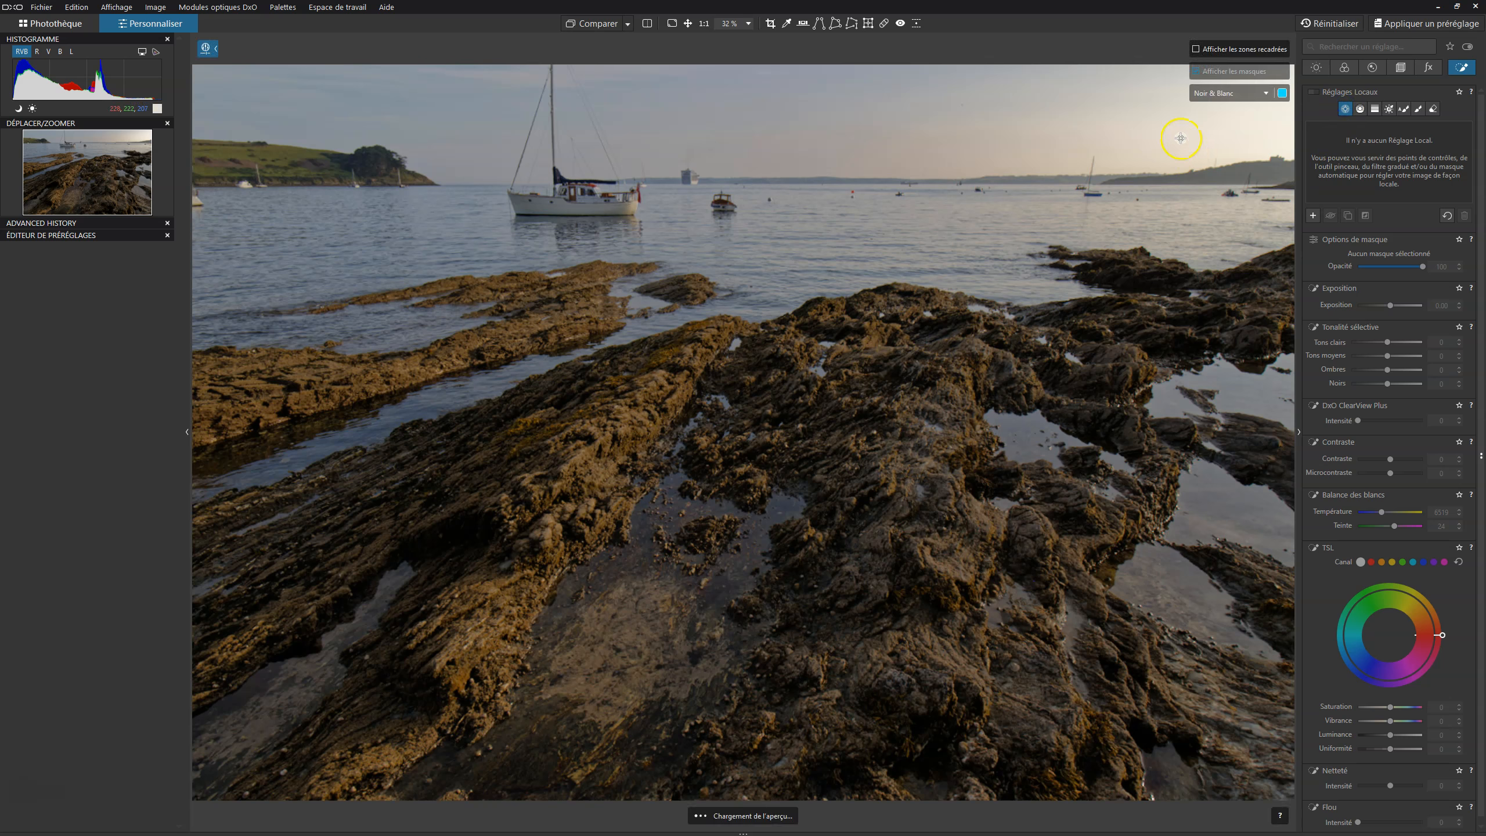
{"action": "left_click", "coordinate": [1190, 134]}
{"action": "left_click_drag", "start_coordinate": [1164, 184], "coordinate": [1020, 238]}
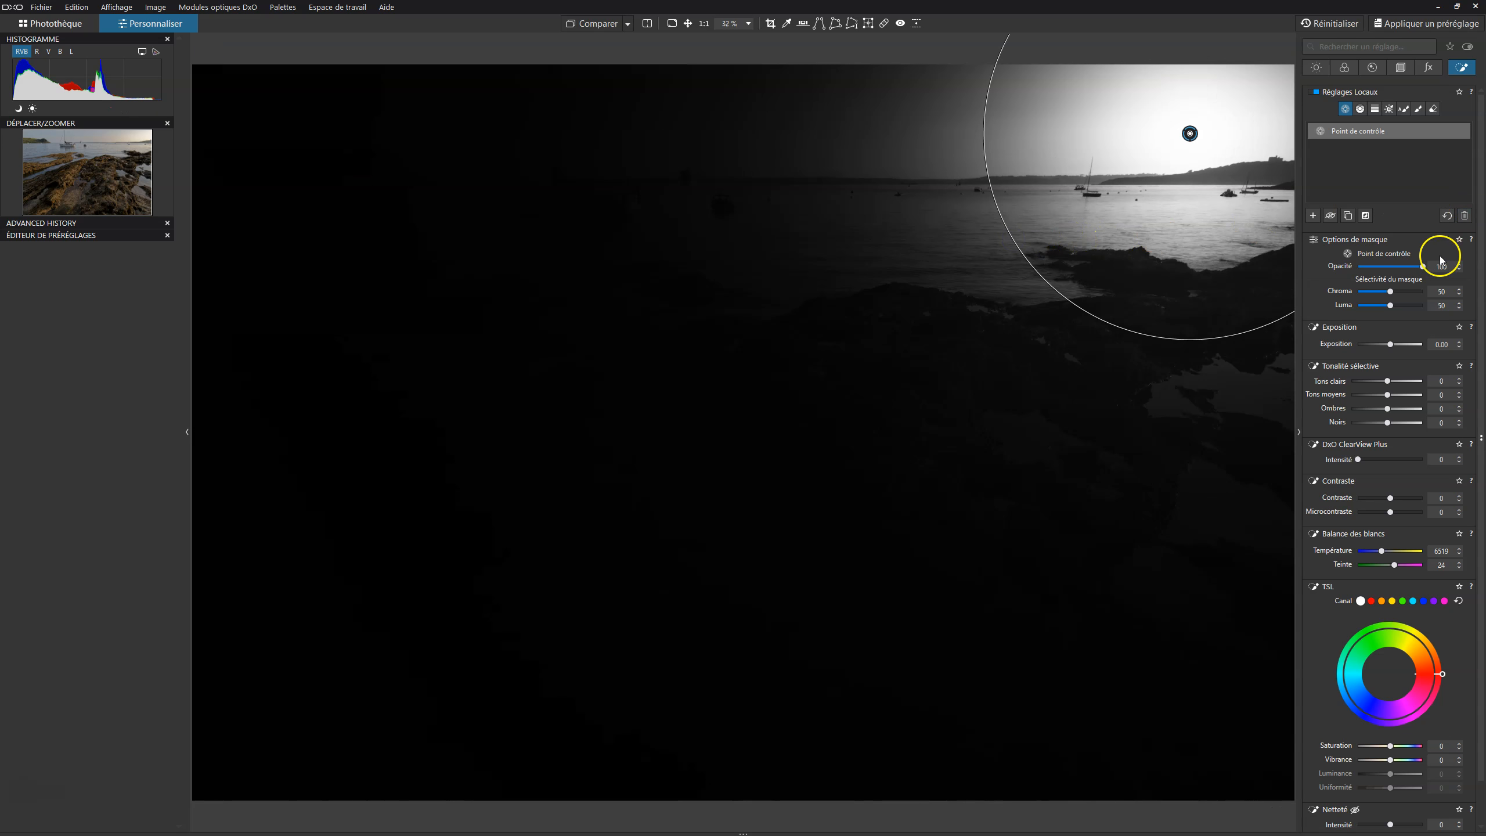
- Set the control point's mask selectivity to Chroma 51 and Luma 65, and enlarge its radius until it reaches the sailboat
{"action": "mouse_move", "coordinate": [1391, 292]}
{"action": "left_mouse_down"}
{"action": "mouse_move", "coordinate": [1408, 294]}
{"action": "mouse_move", "coordinate": [1378, 294]}
{"action": "mouse_move", "coordinate": [1402, 307]}
{"action": "left_mouse_up"}
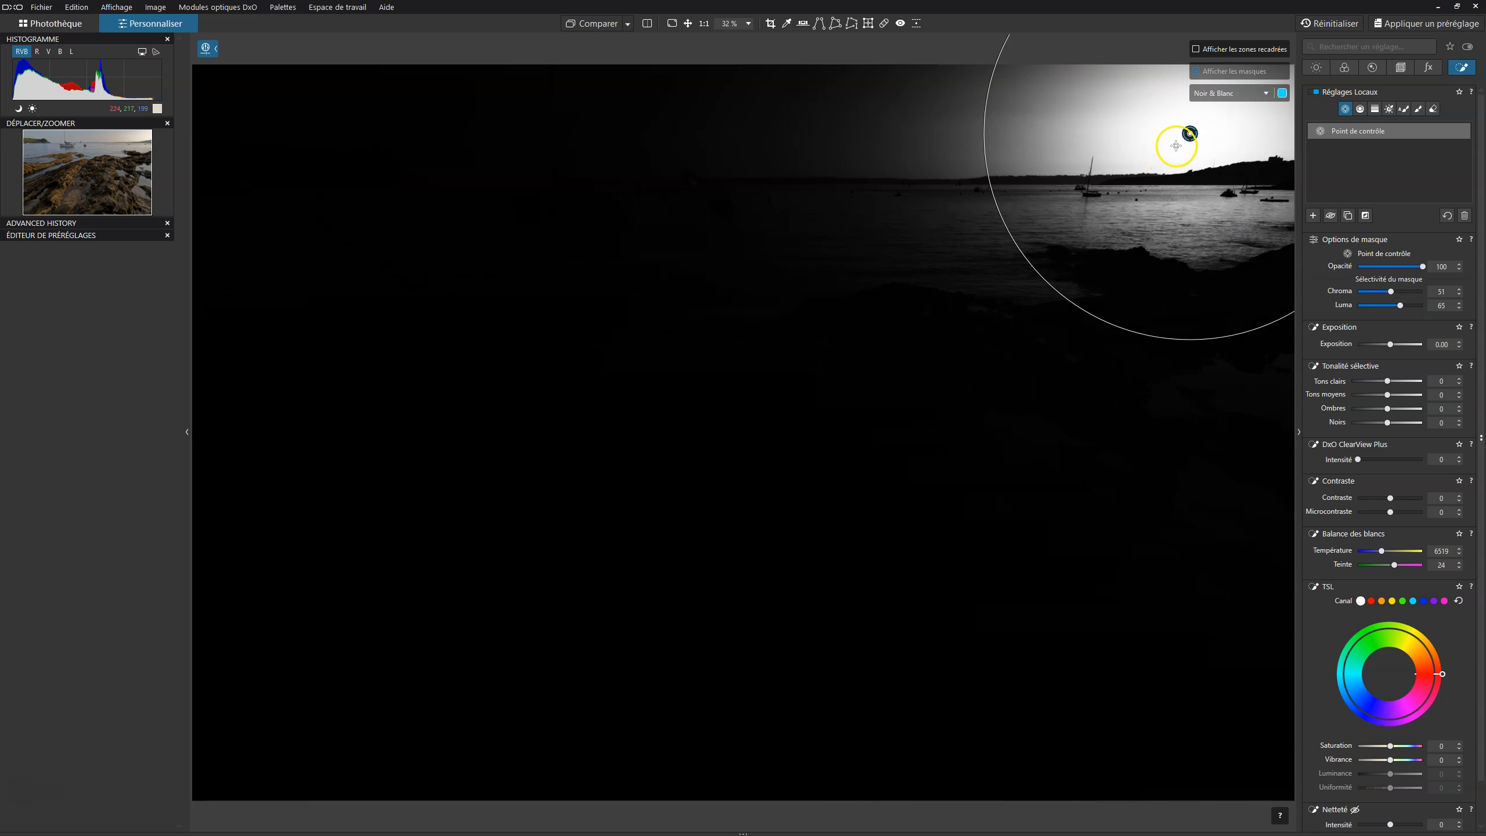
{"action": "left_click_drag", "start_coordinate": [1001, 203], "coordinate": [581, 324]}
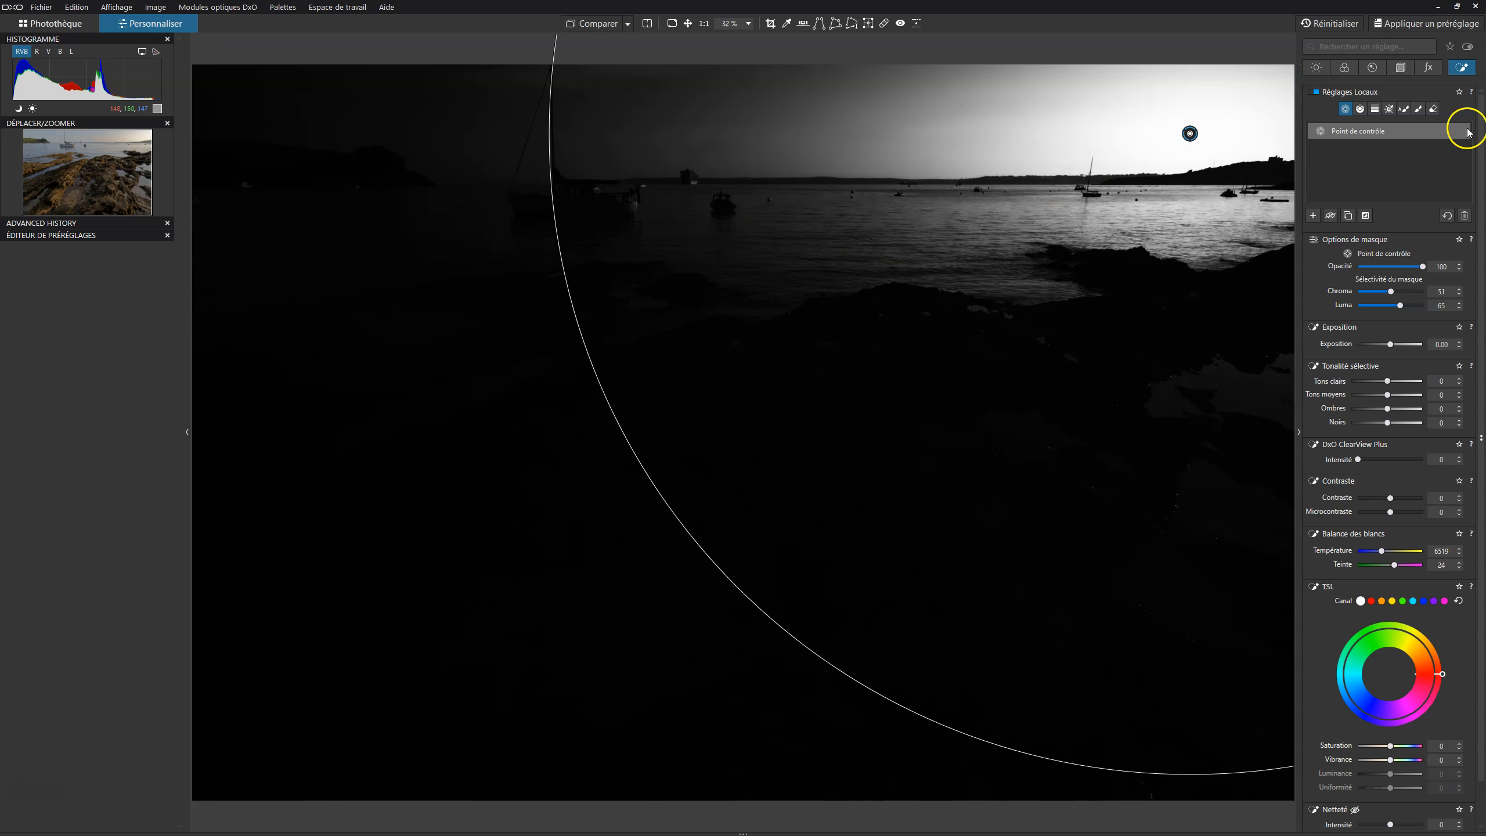
{"action": "mouse_move", "coordinate": [1469, 136]}
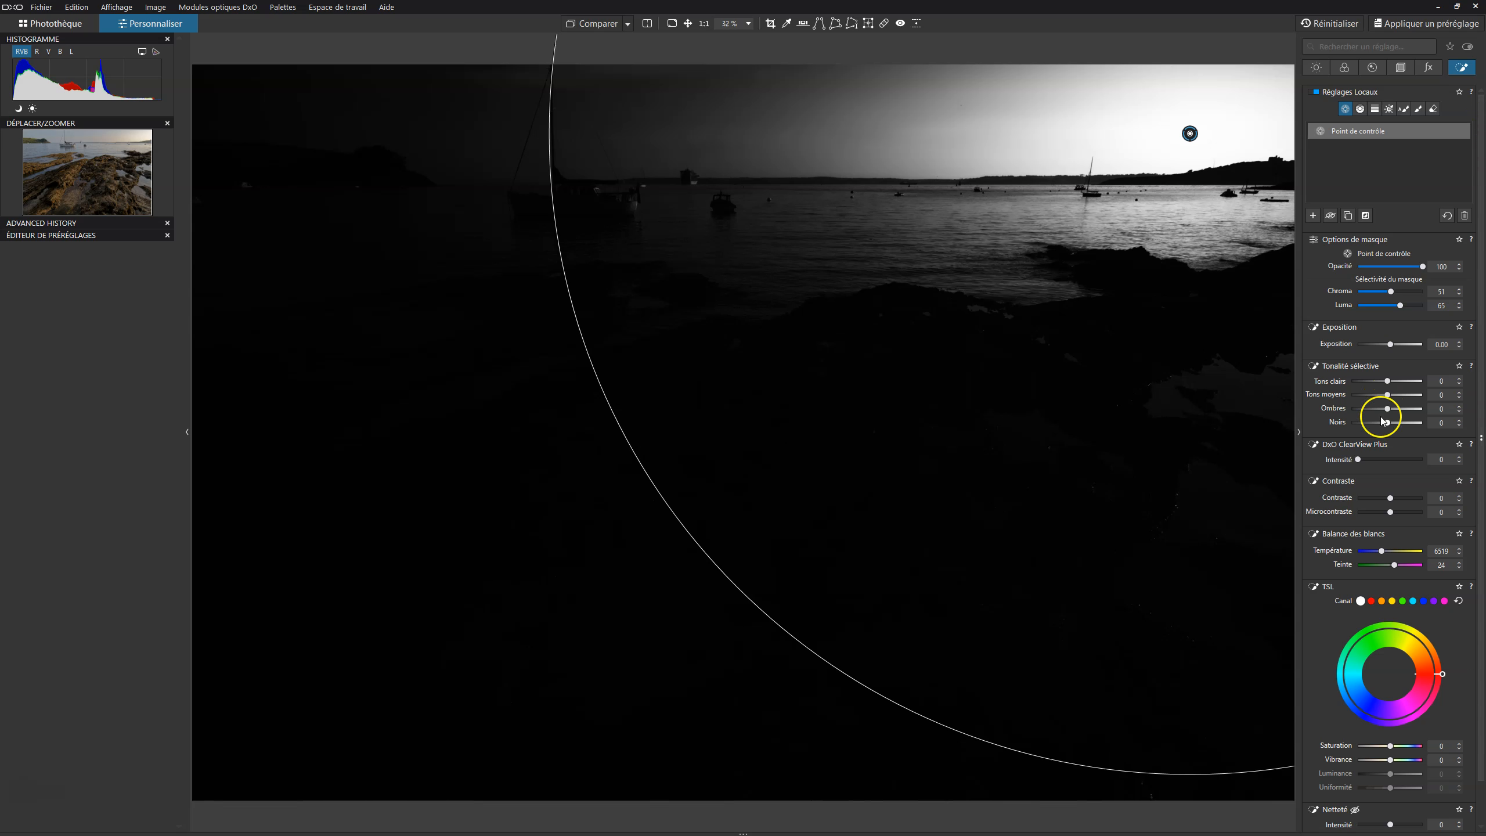
- Try the control point's exposure at -1.07 and its Tons clairs at -22, resetting each and checking the mask
{"action": "left_click_drag", "start_coordinate": [1392, 346], "coordinate": [1382, 350]}
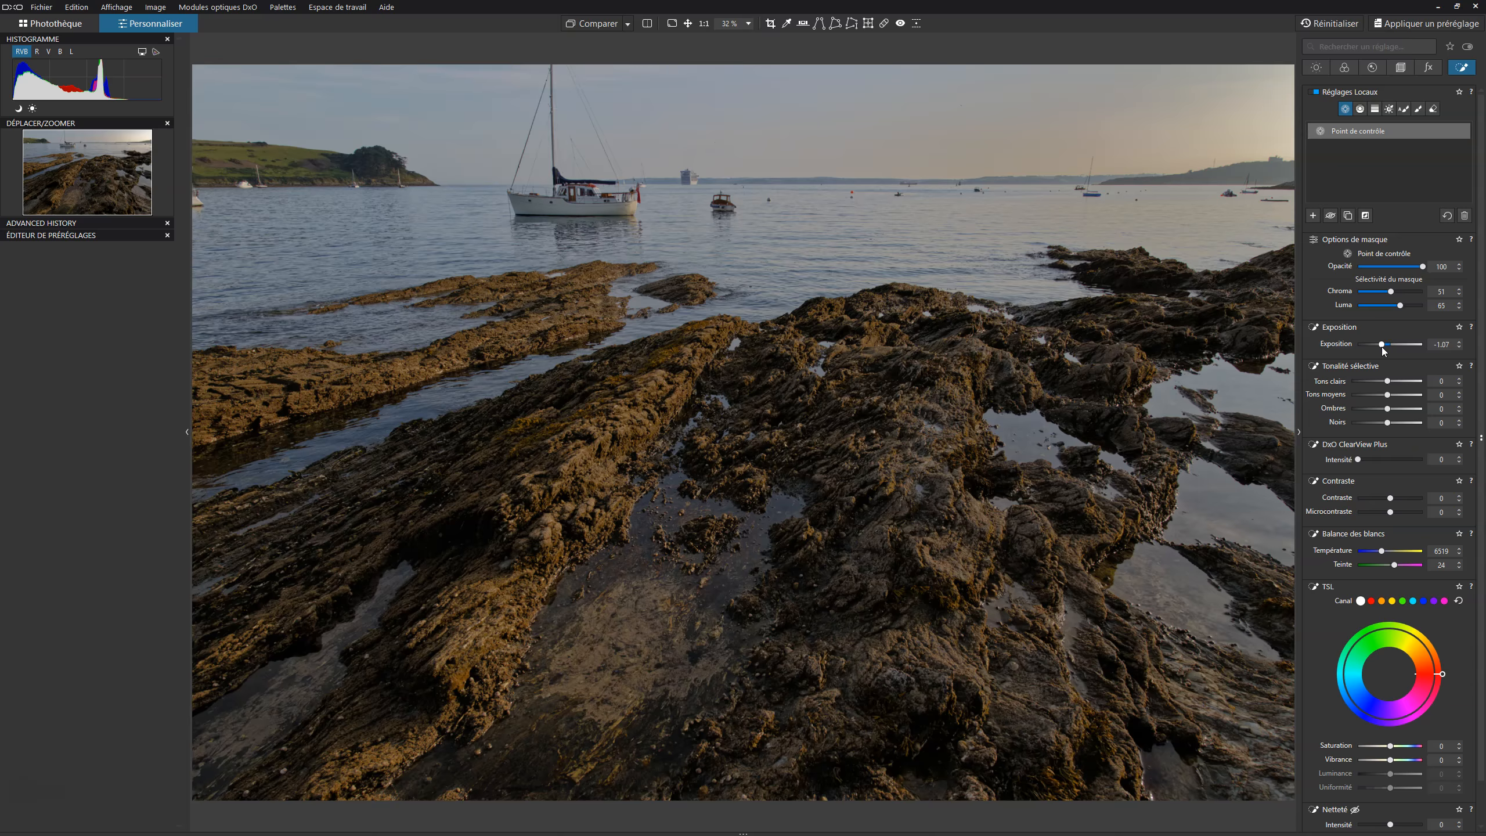
{"action": "double_click", "coordinate": [1383, 347]}
{"action": "key", "text": "m"}
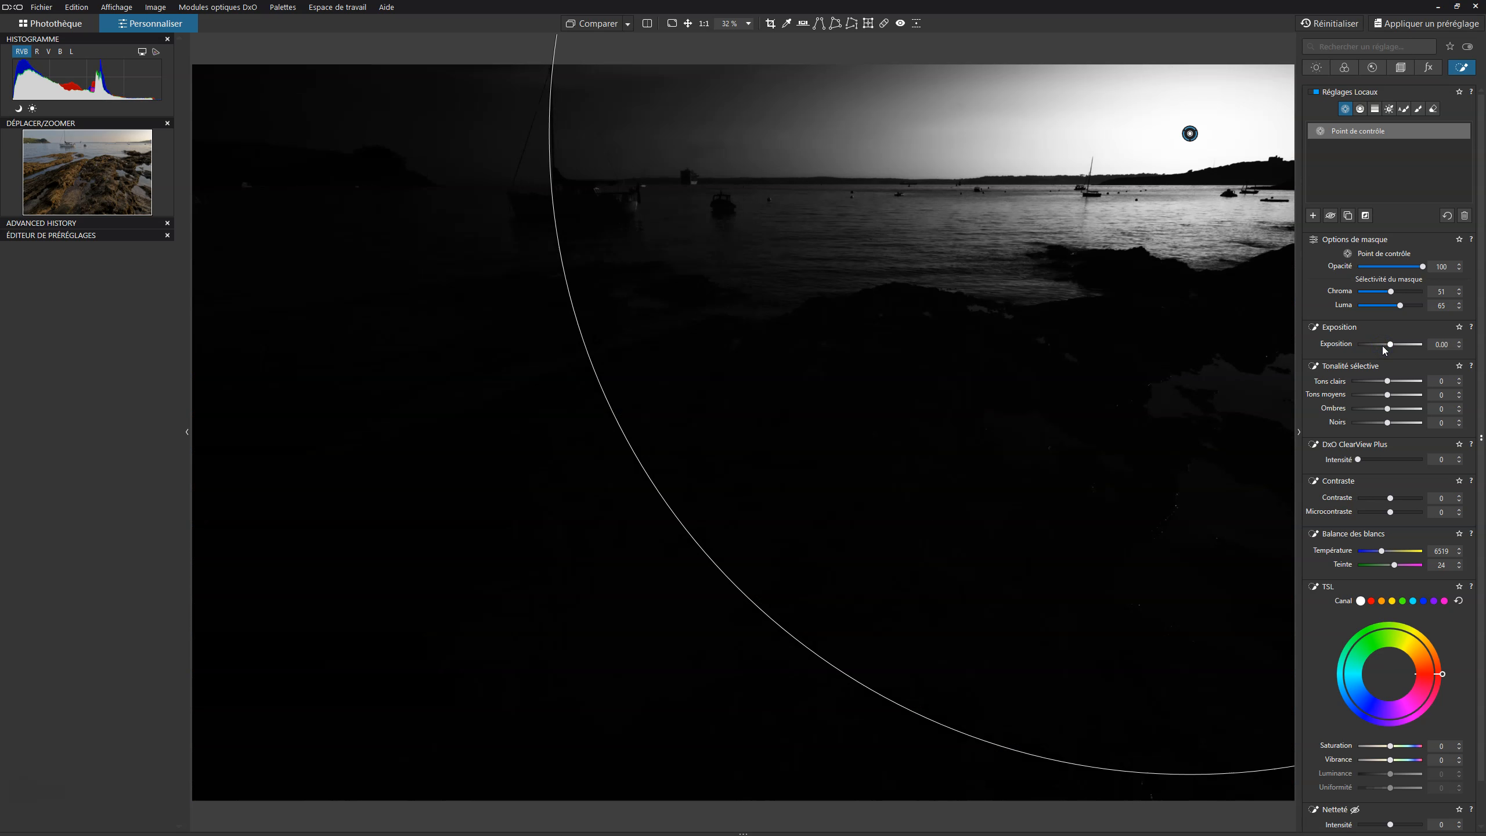
{"action": "left_click", "coordinate": [1390, 381]}
{"action": "left_click_drag", "start_coordinate": [1391, 384], "coordinate": [1382, 386]}
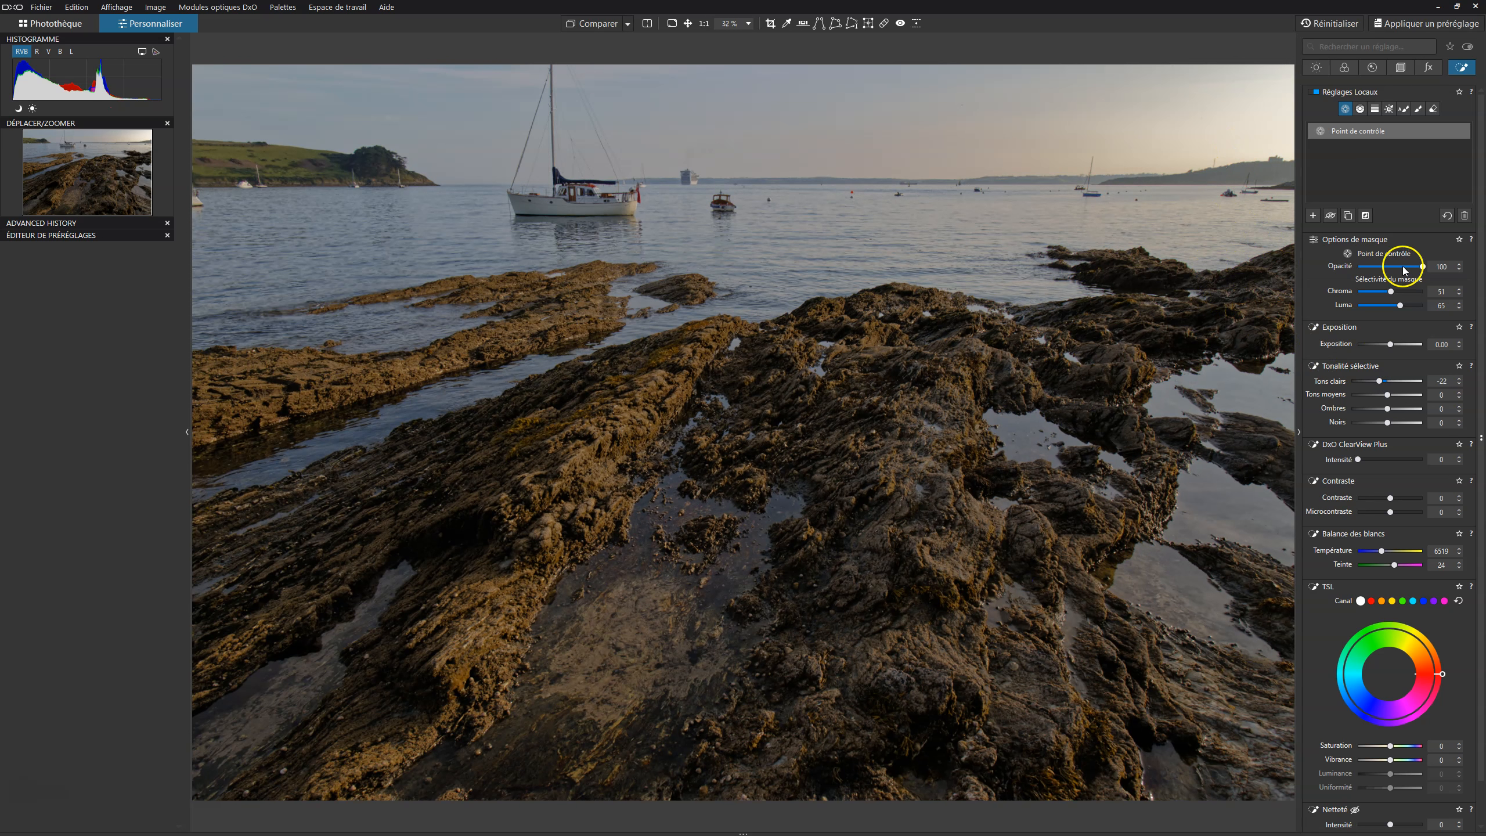
{"action": "double_click", "coordinate": [1379, 381]}
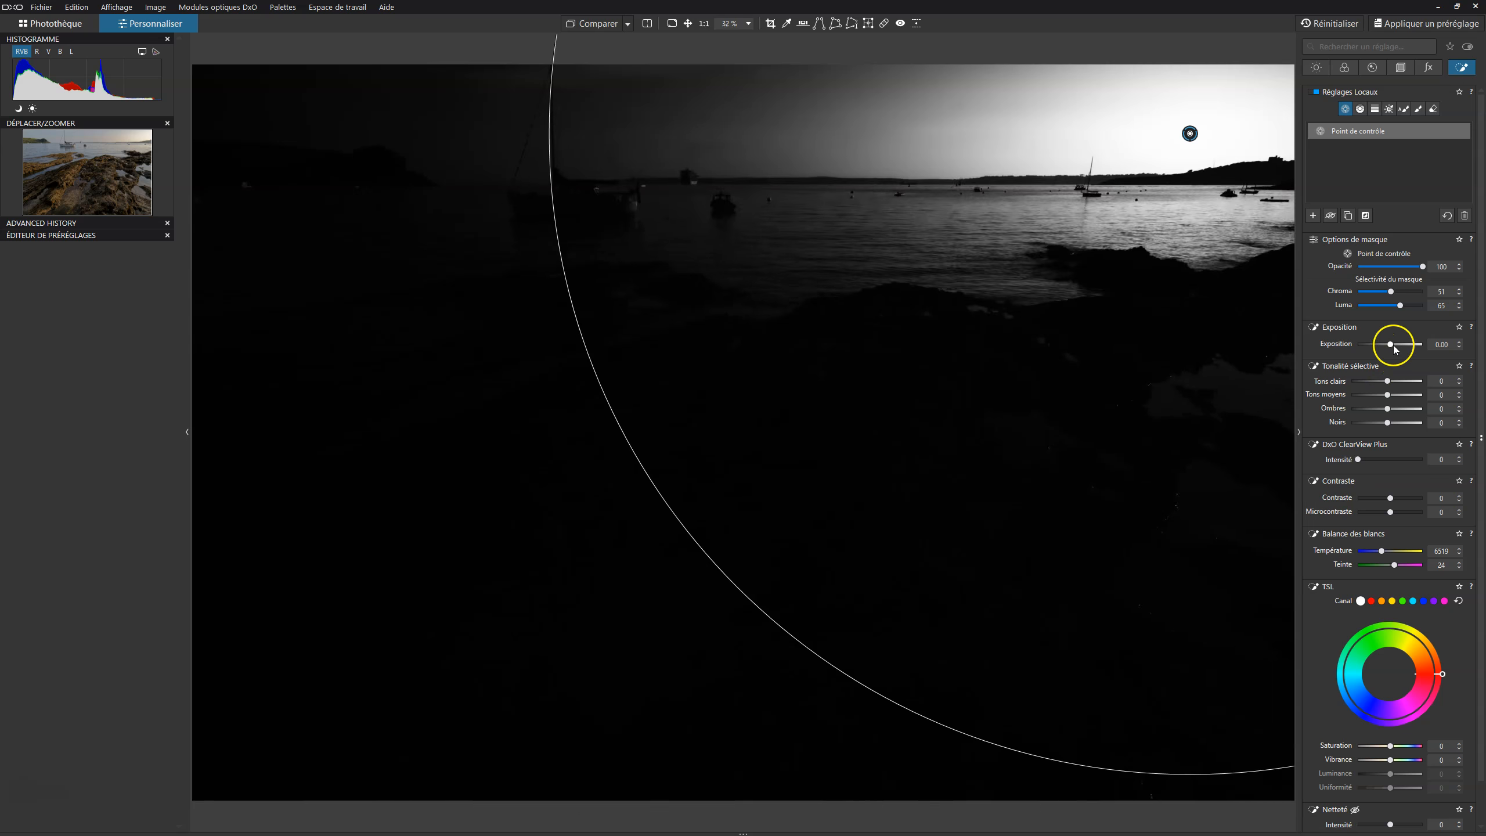
- Change the mask display to Masque de couleur and try lowering the control point's exposure to -0.93, resetting it again
{"action": "mouse_move", "coordinate": [1028, 98]}
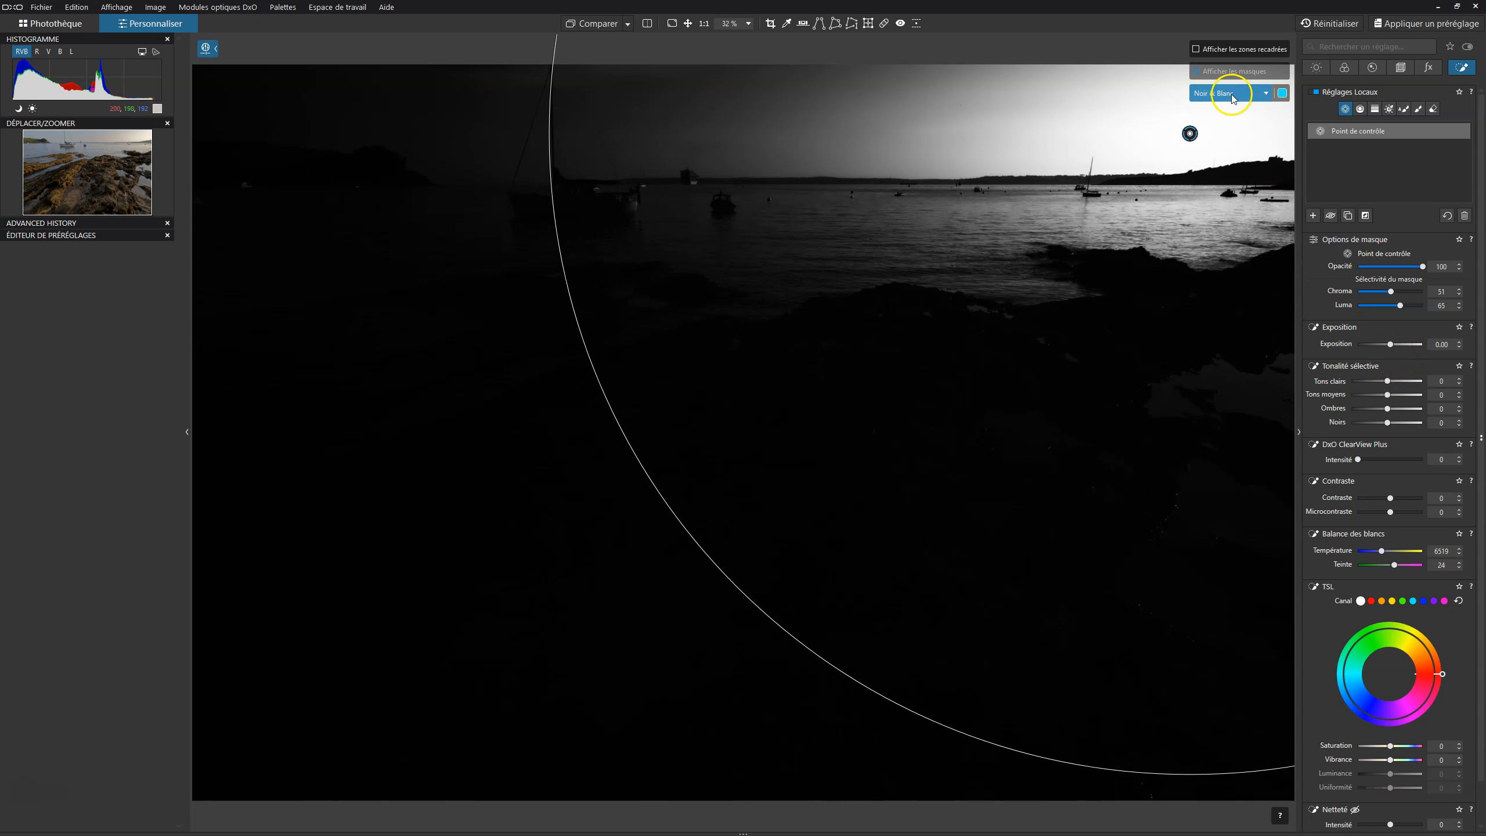
{"action": "left_click", "coordinate": [1267, 94]}
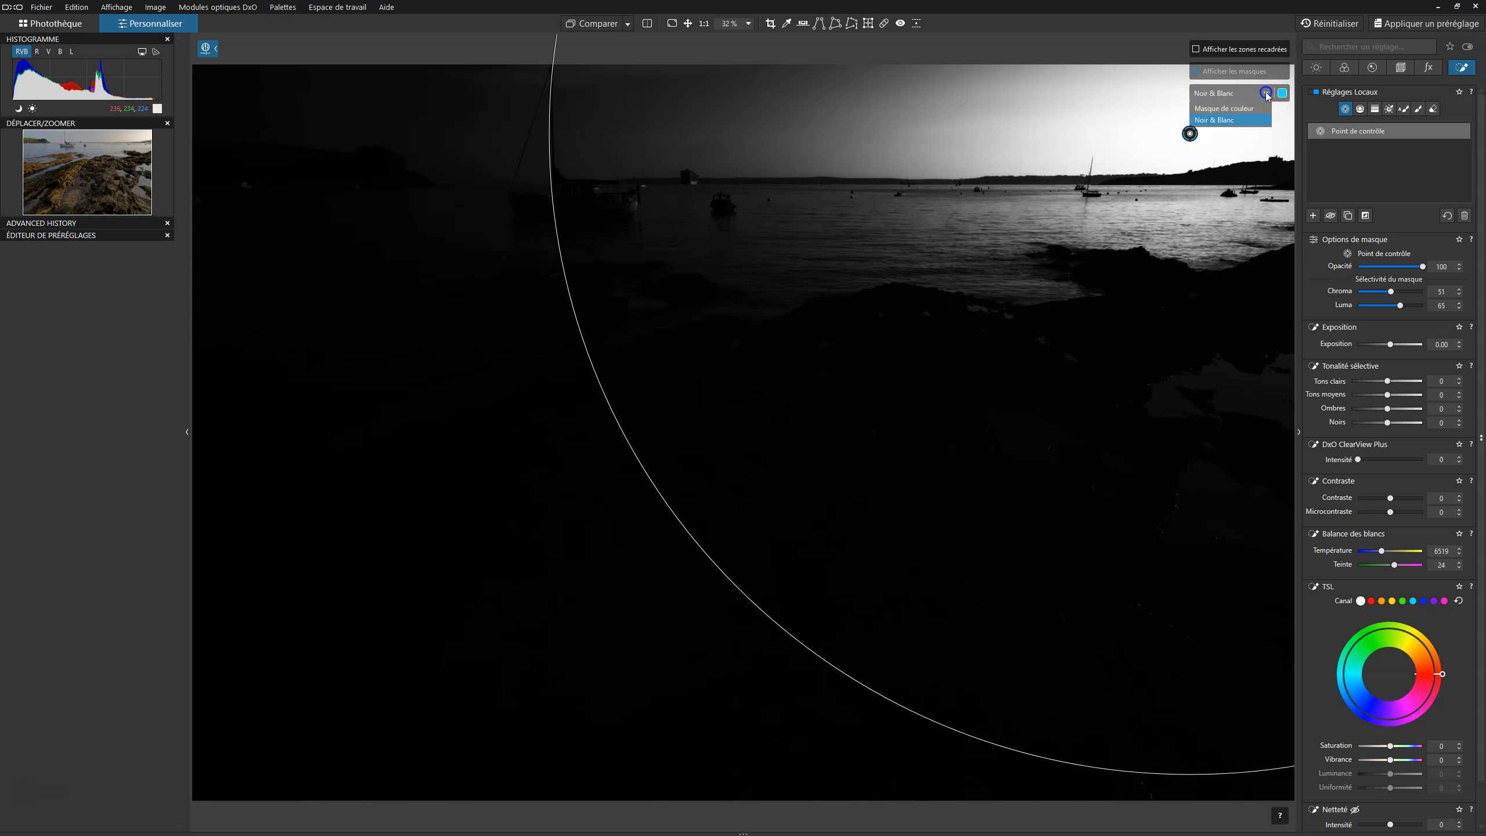
{"action": "left_click", "coordinate": [1230, 109]}
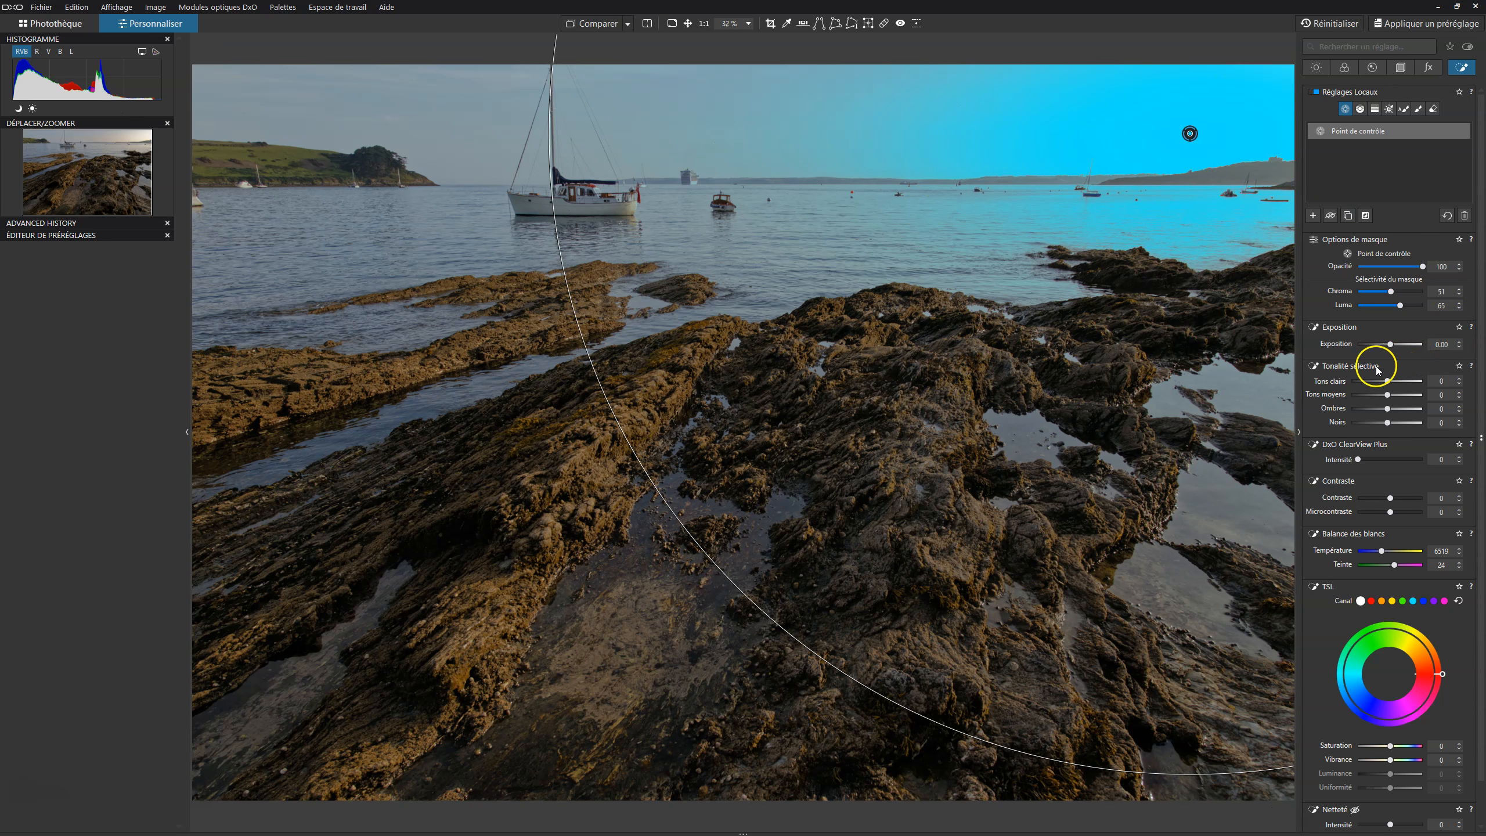
{"action": "left_click_drag", "start_coordinate": [1392, 345], "coordinate": [1385, 349]}
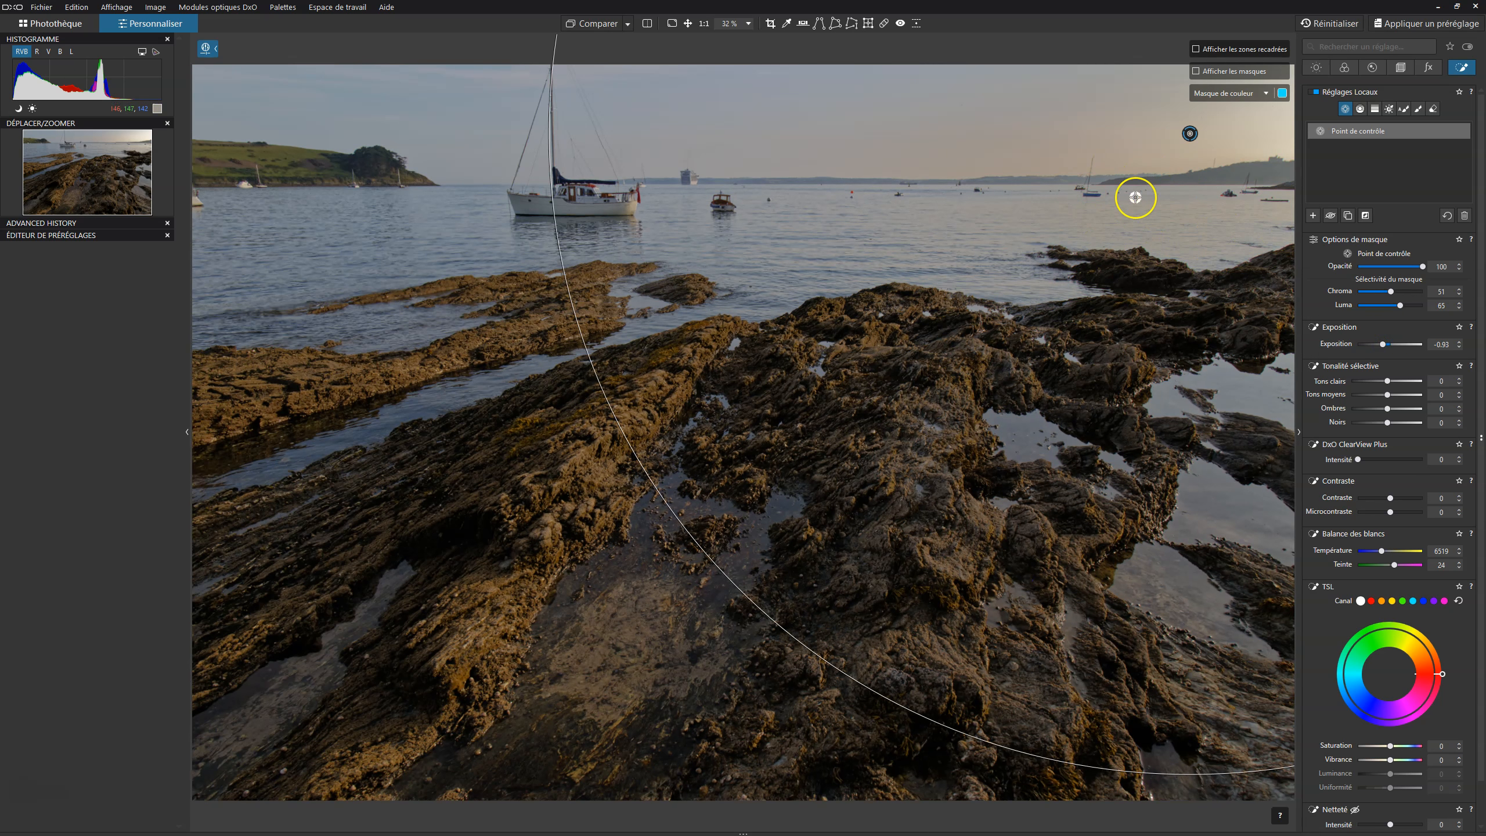
{"action": "double_click", "coordinate": [1384, 344]}
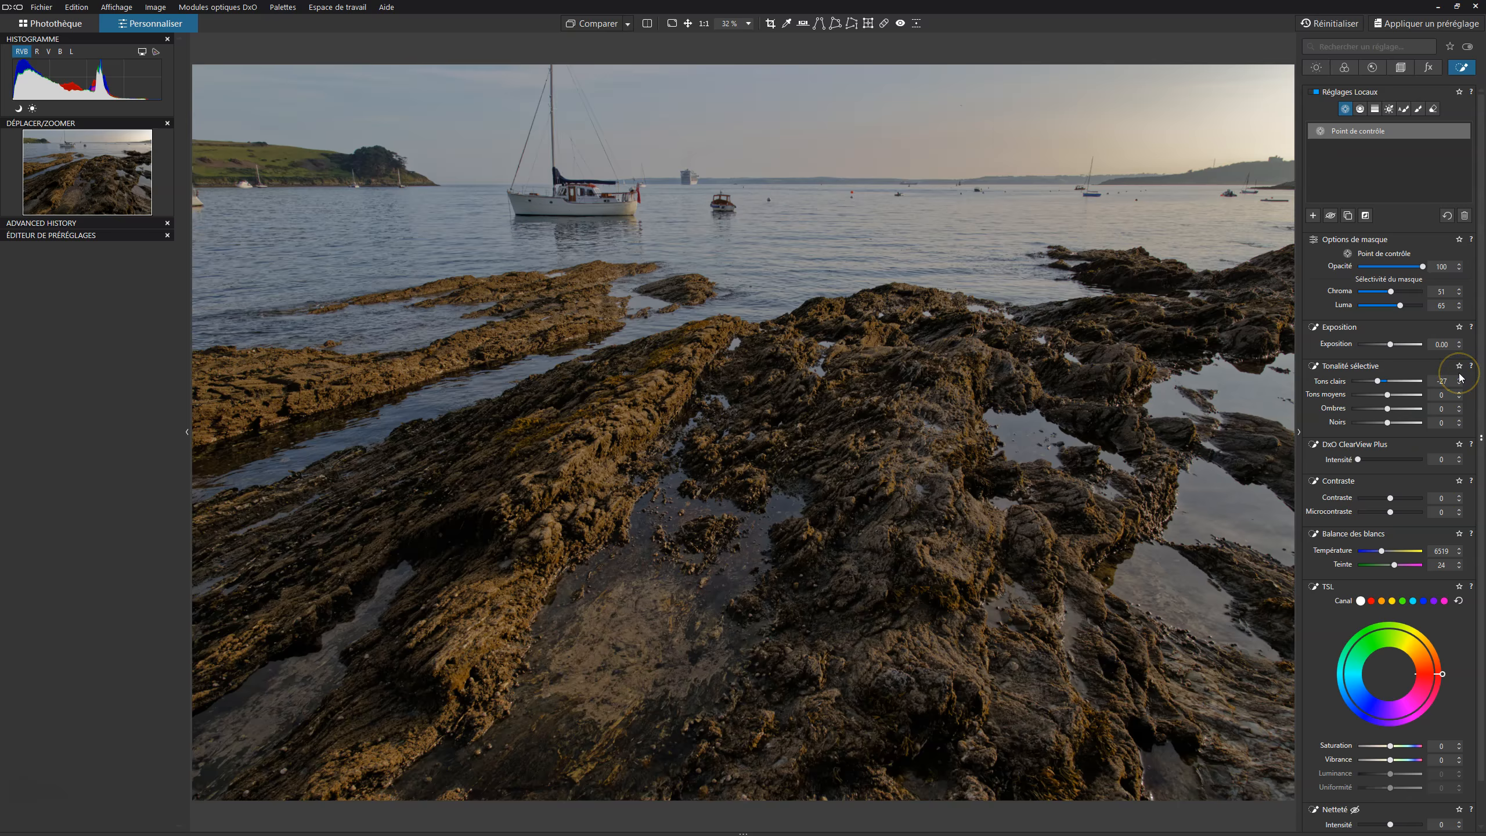
- Compare the photo repeatedly with the control point's Tons clairs adjustment switched off and on
{"action": "mouse_move", "coordinate": [757, 285]}
{"action": "left_click", "coordinate": [1460, 132]}
{"action": "left_click", "coordinate": [1460, 133]}
{"action": "left_click", "coordinate": [1461, 133]}
{"action": "left_click", "coordinate": [1461, 133]}
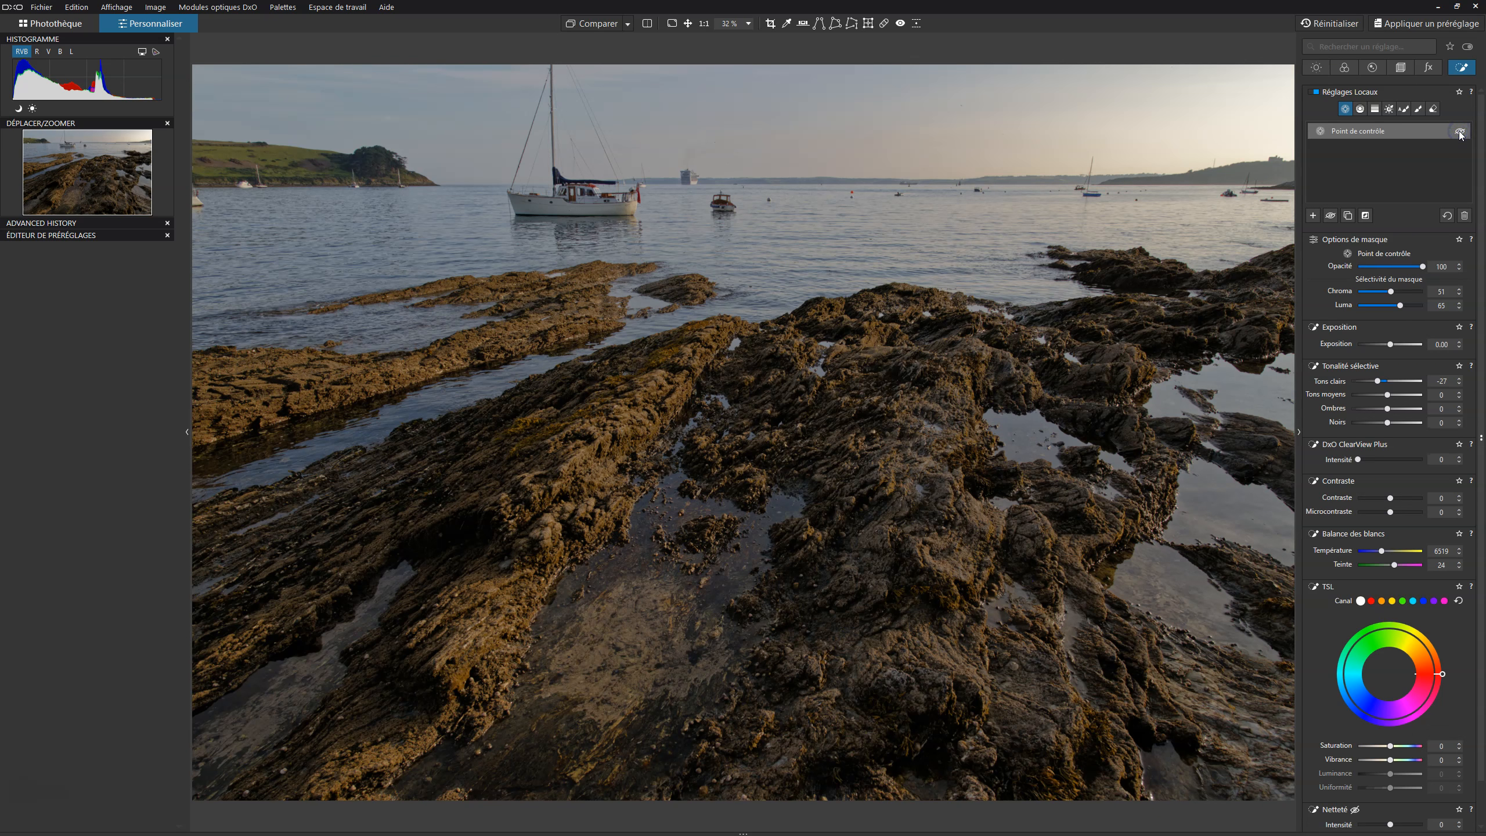
- Set the control point's DxO ClearView Plus intensity to 40 and compare repeatedly with the local adjustment off and on
{"action": "left_click_drag", "start_coordinate": [1368, 463], "coordinate": [1386, 461]}
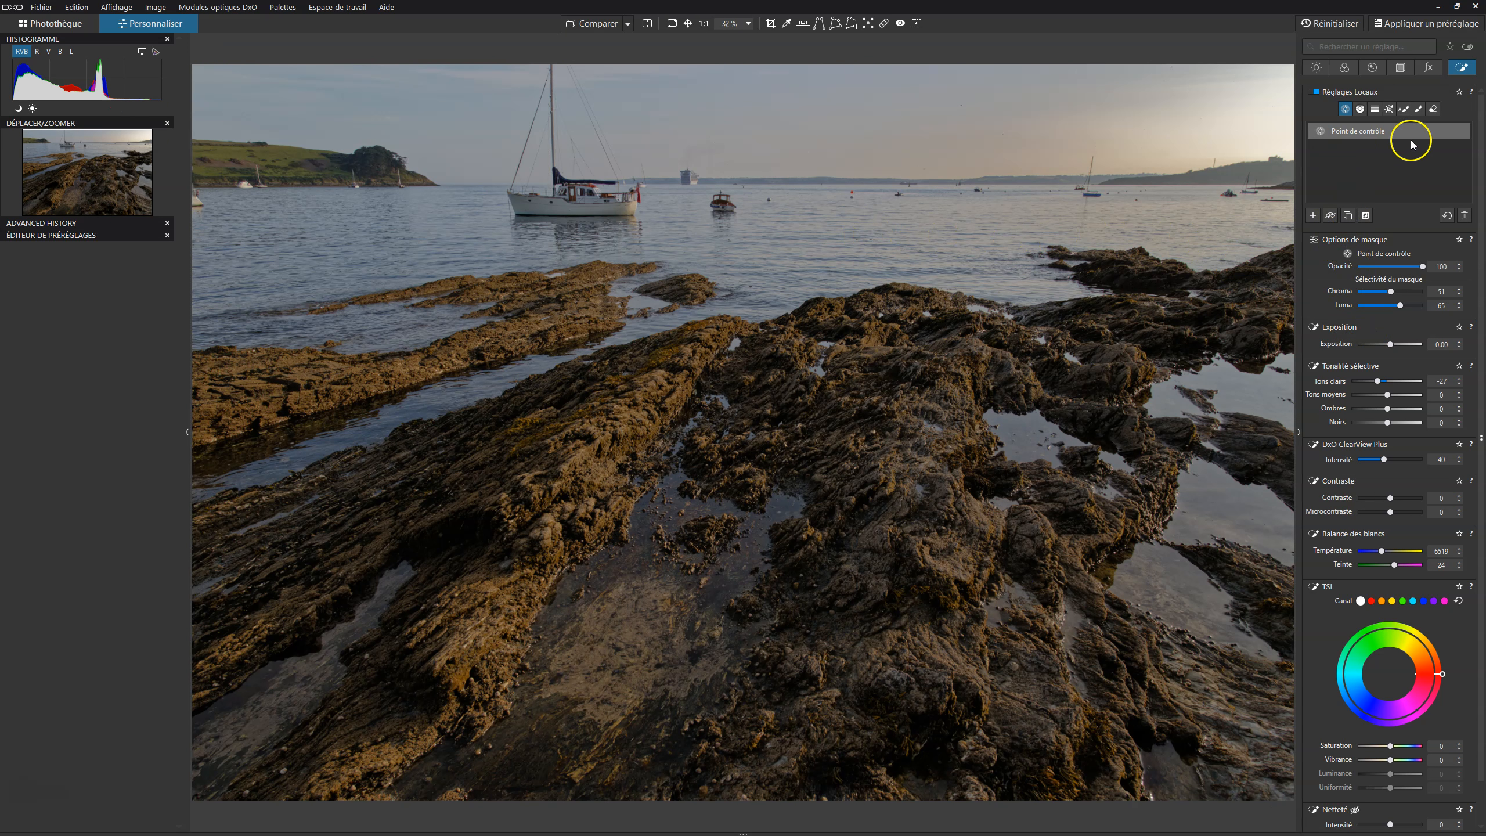
{"action": "left_click", "coordinate": [1459, 131]}
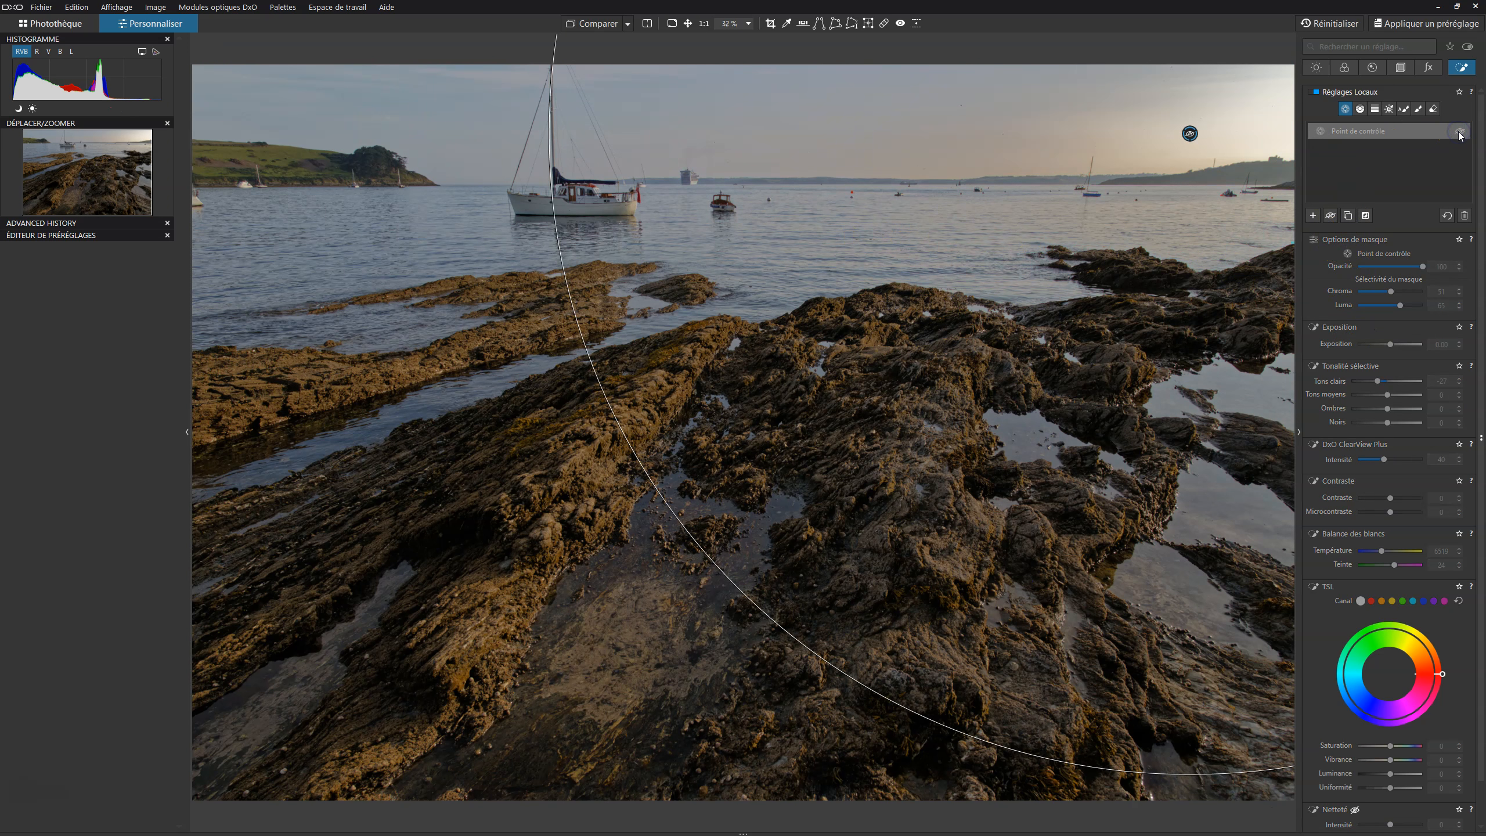
{"action": "left_click", "coordinate": [1460, 132]}
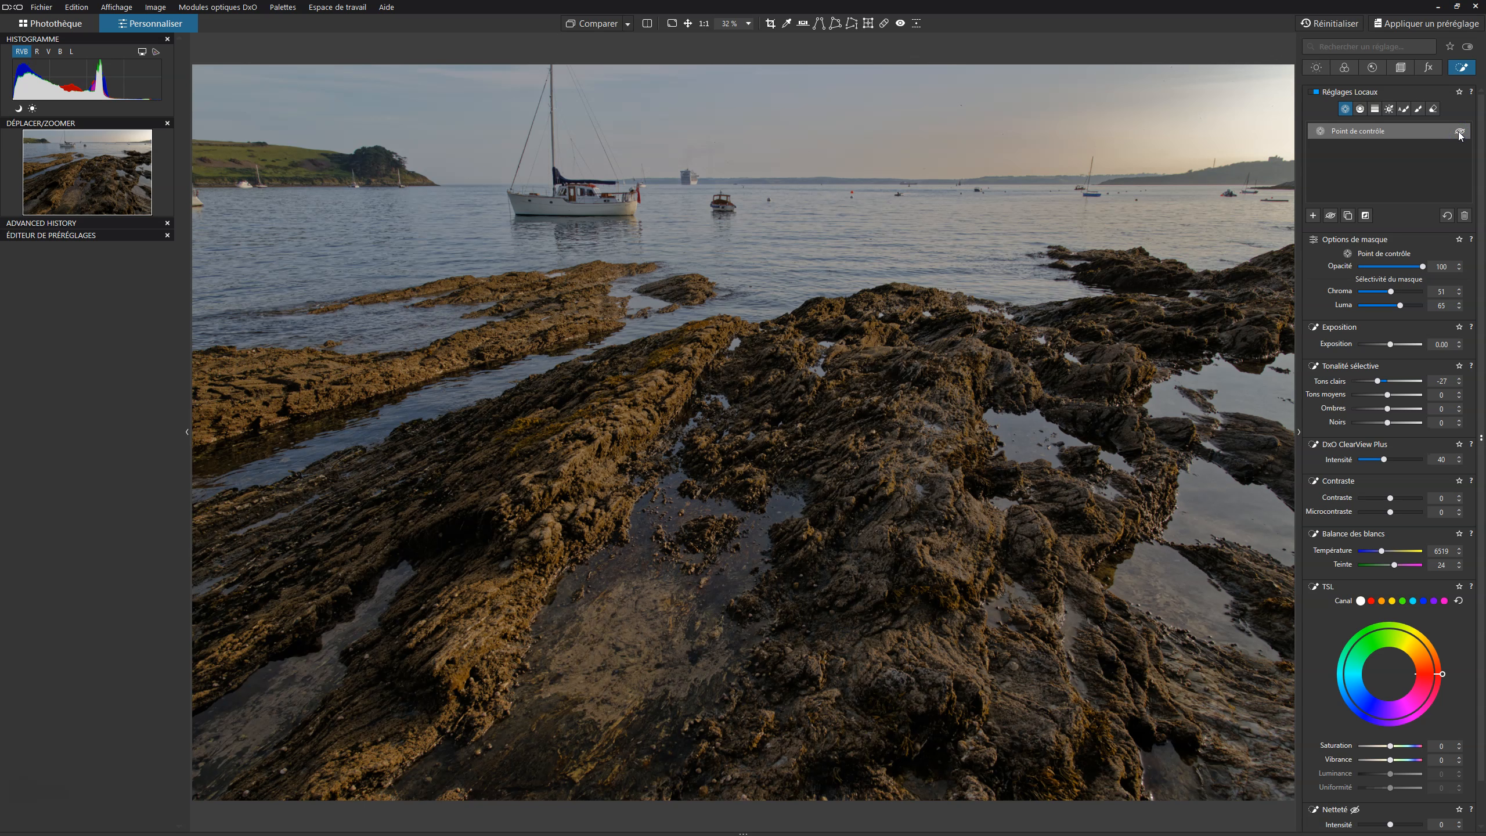
{"action": "left_click", "coordinate": [1460, 132]}
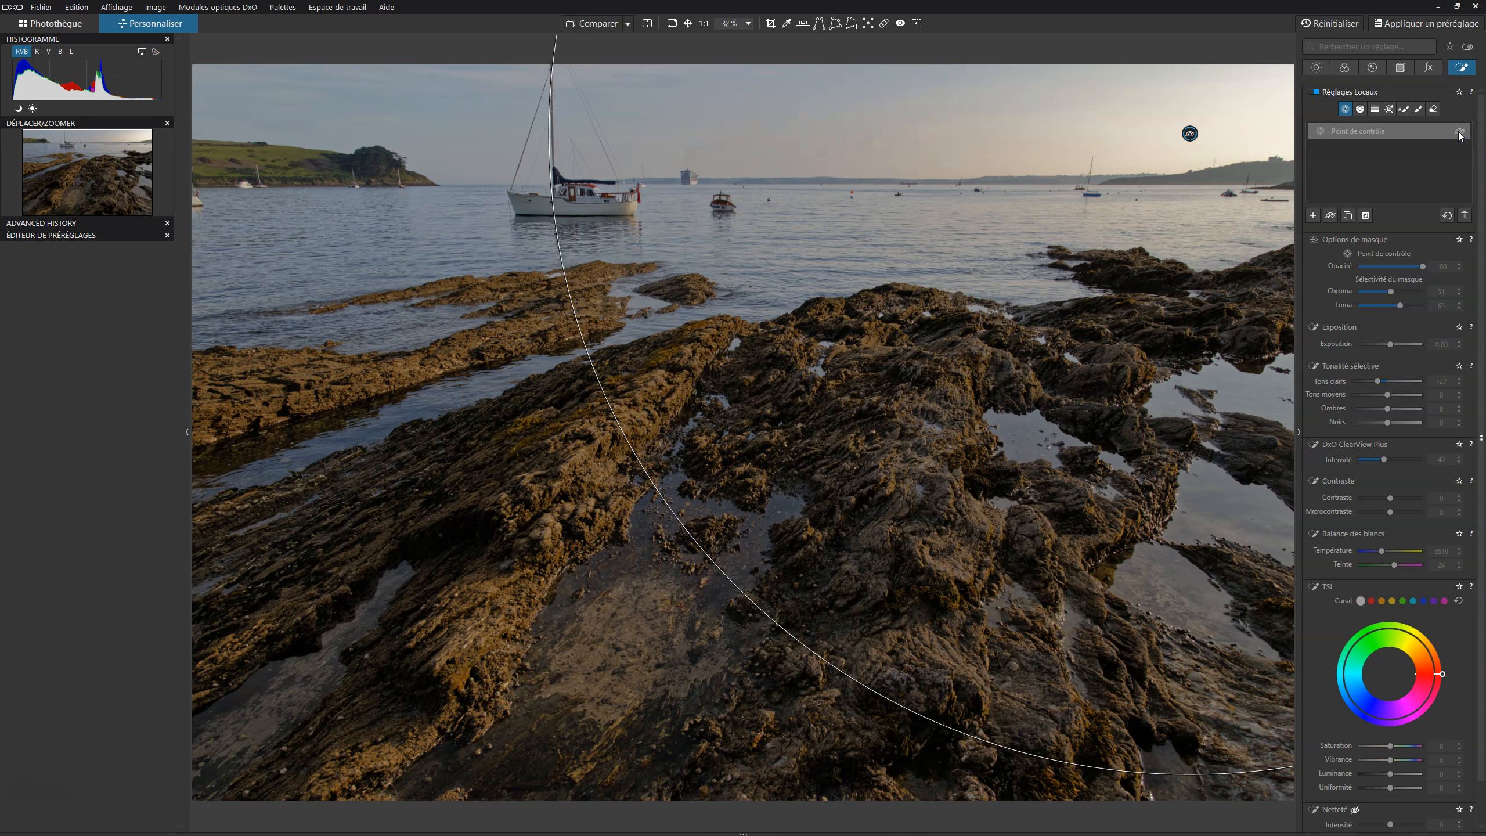
{"action": "left_click", "coordinate": [1459, 132]}
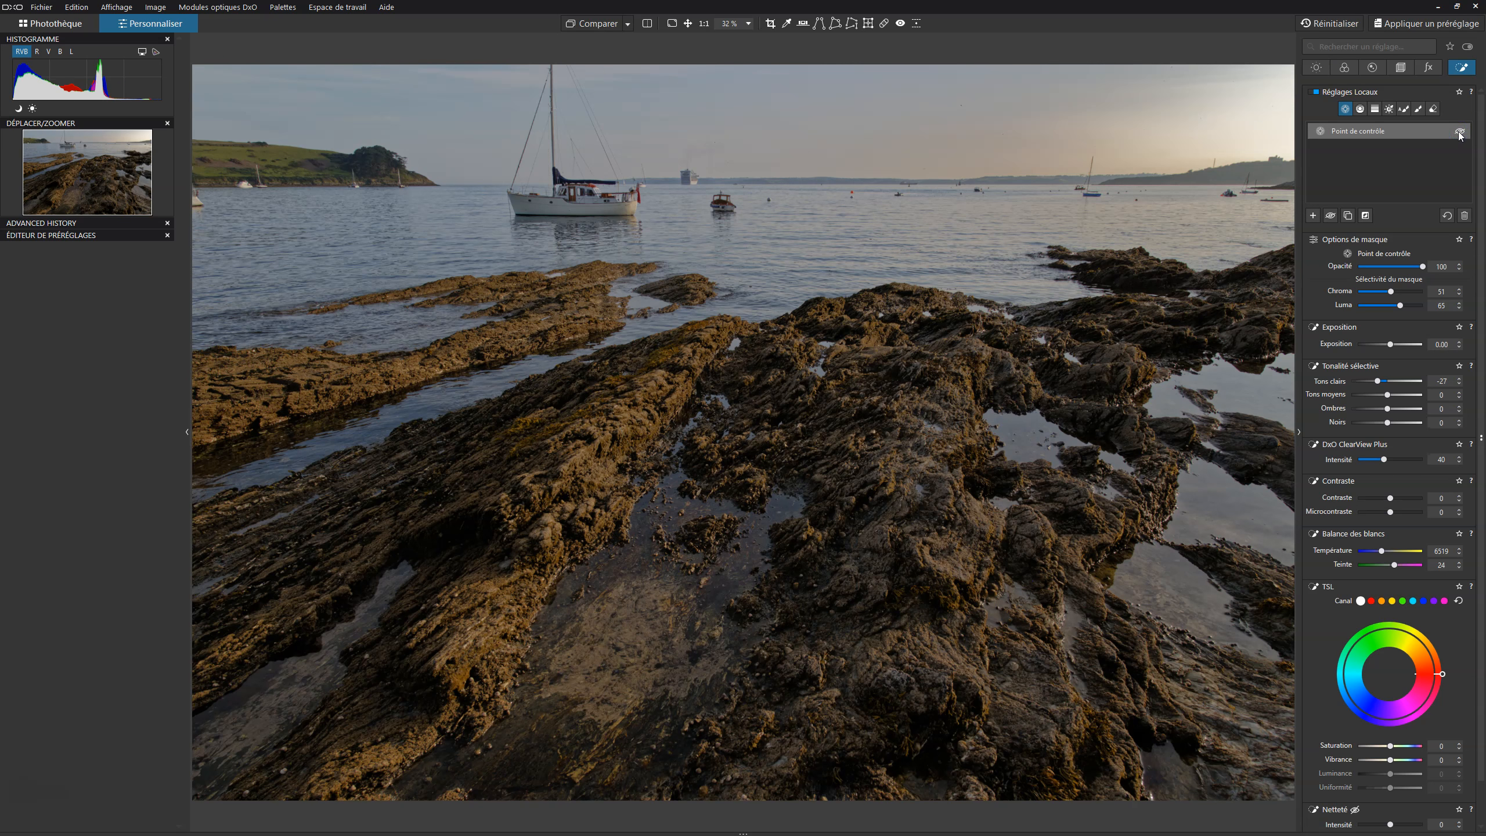
{"action": "left_click", "coordinate": [1460, 132]}
{"action": "left_click", "coordinate": [1459, 133]}
- Lower the control point's Noirs to -43 and compare the photo repeatedly with its reference version
{"action": "left_click", "coordinate": [1390, 426]}
{"action": "left_click_drag", "start_coordinate": [1389, 427], "coordinate": [1374, 426]}
{"action": "left_click", "coordinate": [584, 29]}
{"action": "left_click", "coordinate": [584, 30]}
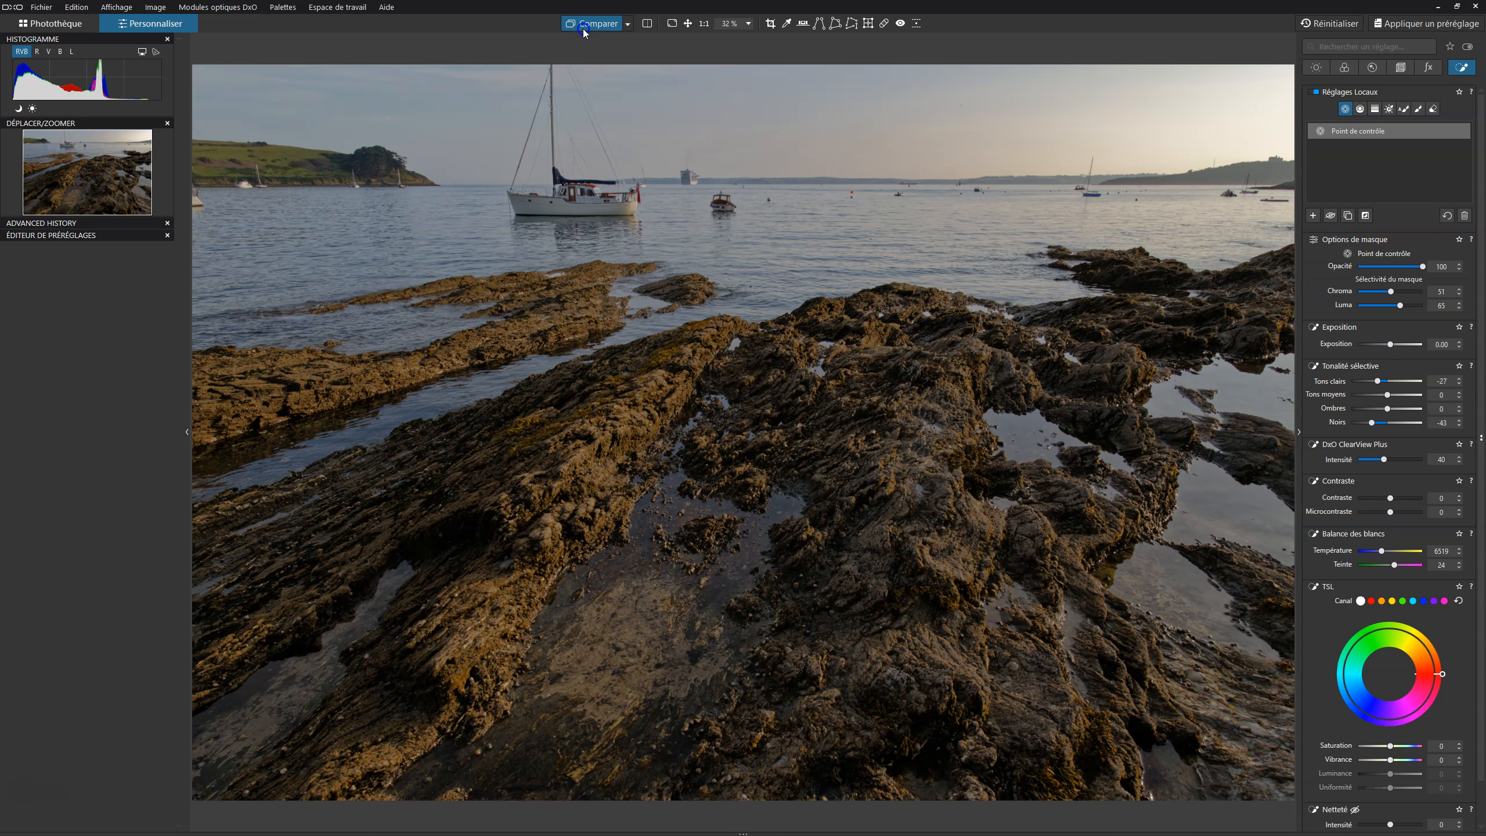
{"action": "left_click", "coordinate": [584, 29]}
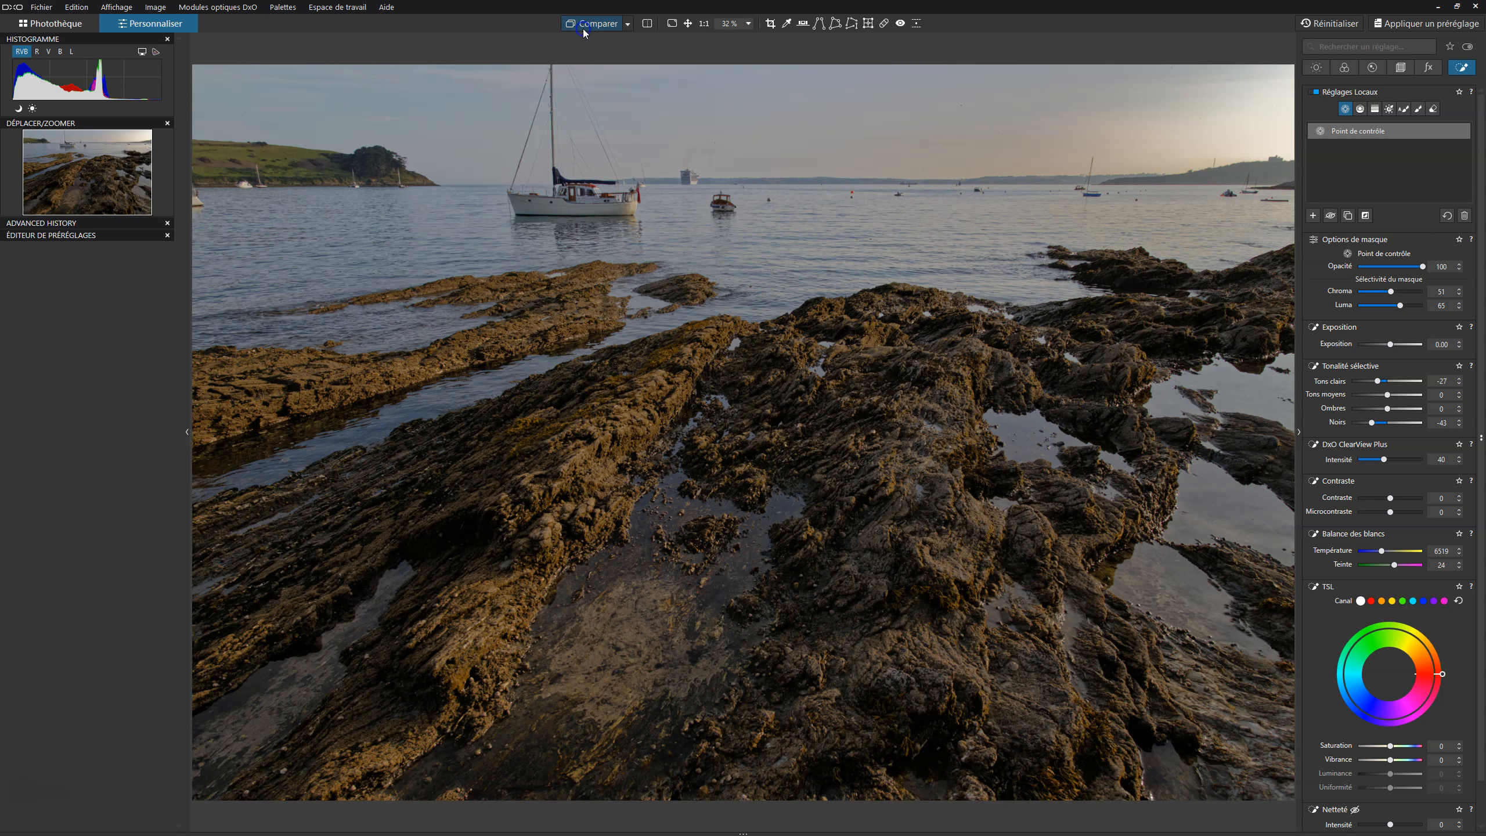
{"action": "left_click", "coordinate": [583, 30]}
{"action": "left_click", "coordinate": [584, 29]}
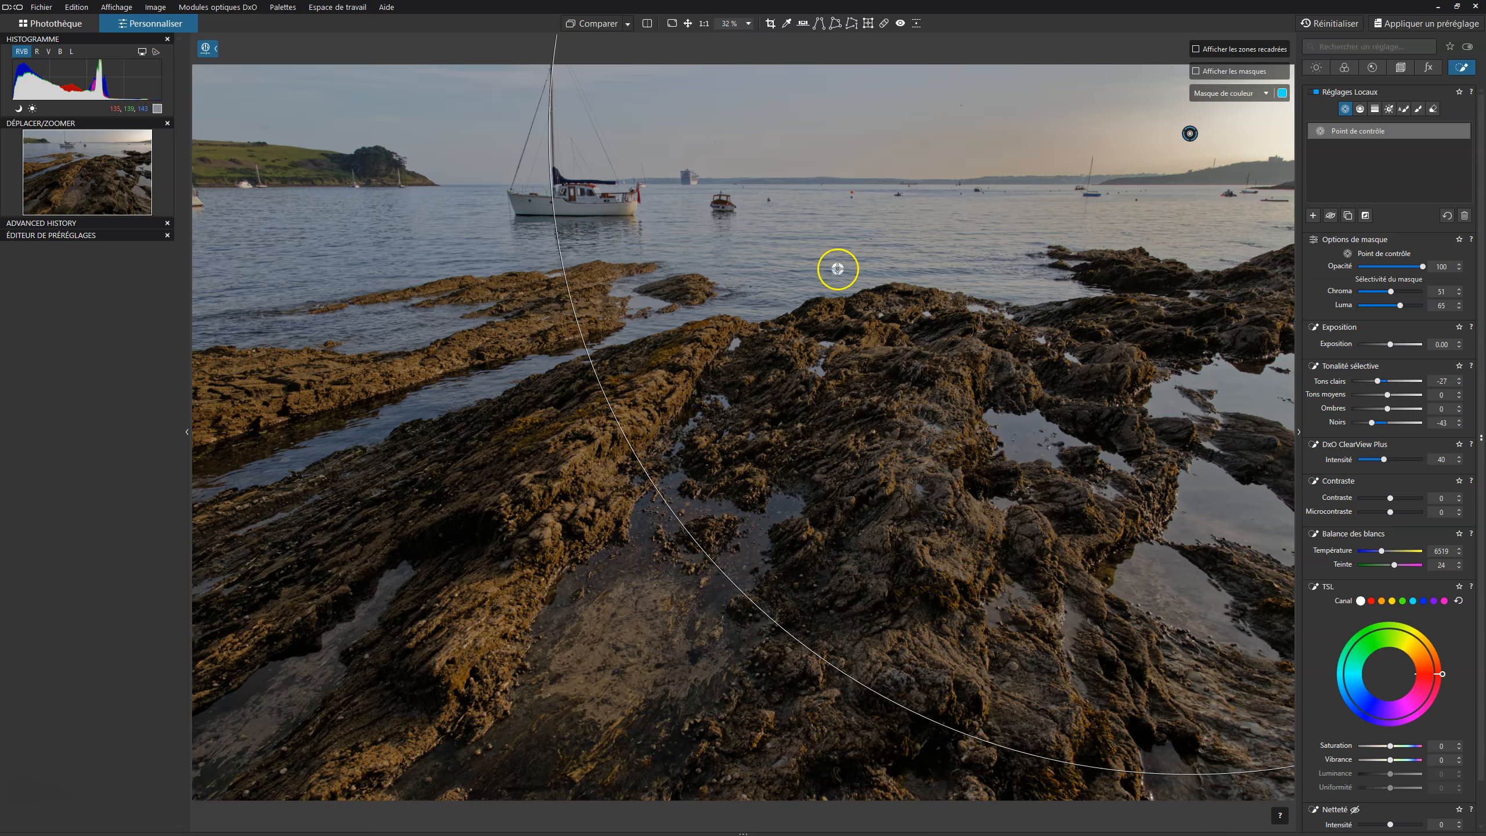
- Create a new luminosity mask by sampling the rocks in the middle of the foreground ridge
{"action": "left_click", "coordinate": [1314, 215]}
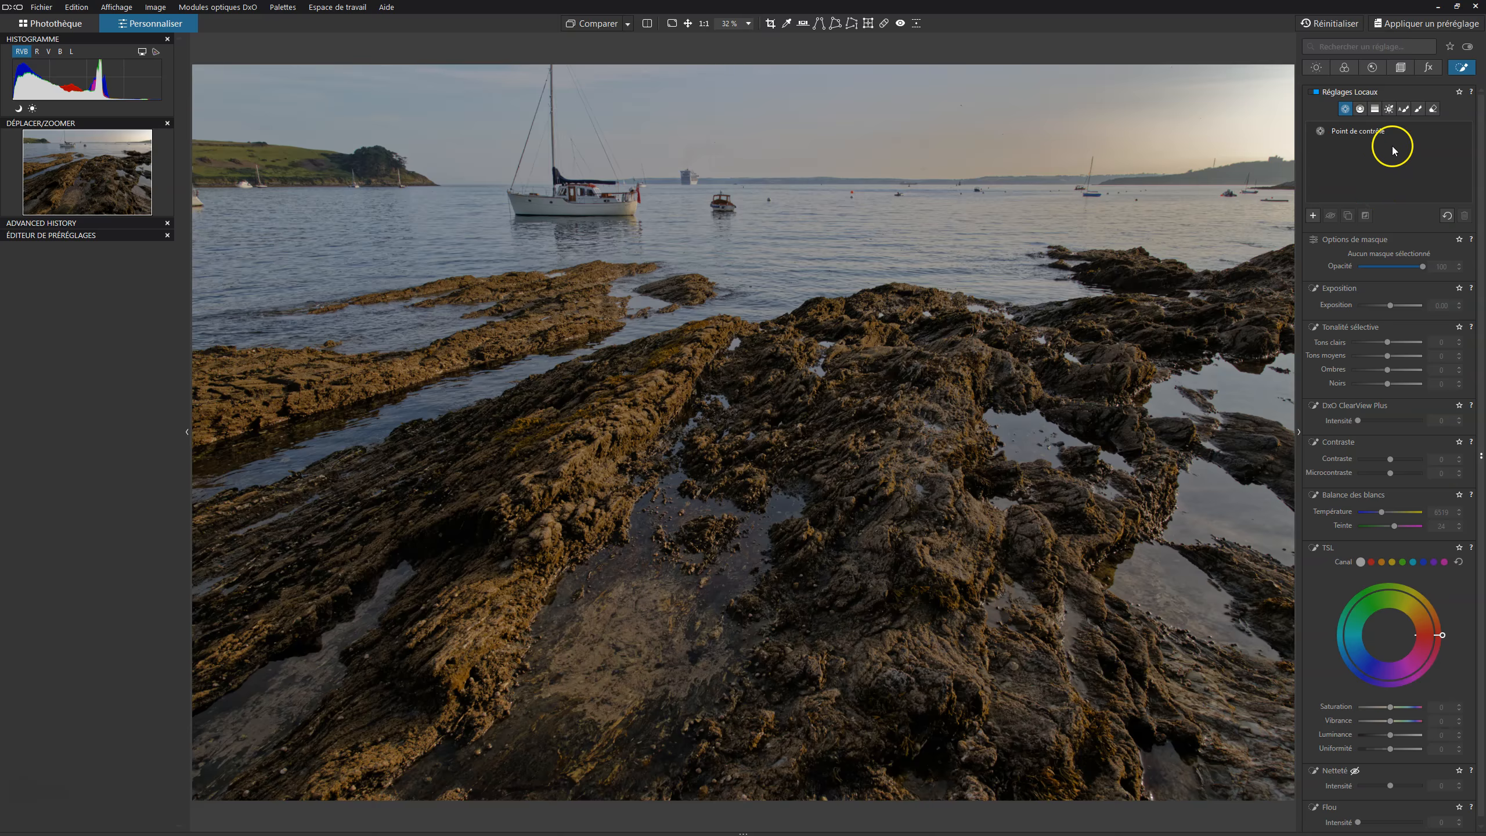
{"action": "left_click", "coordinate": [1391, 109]}
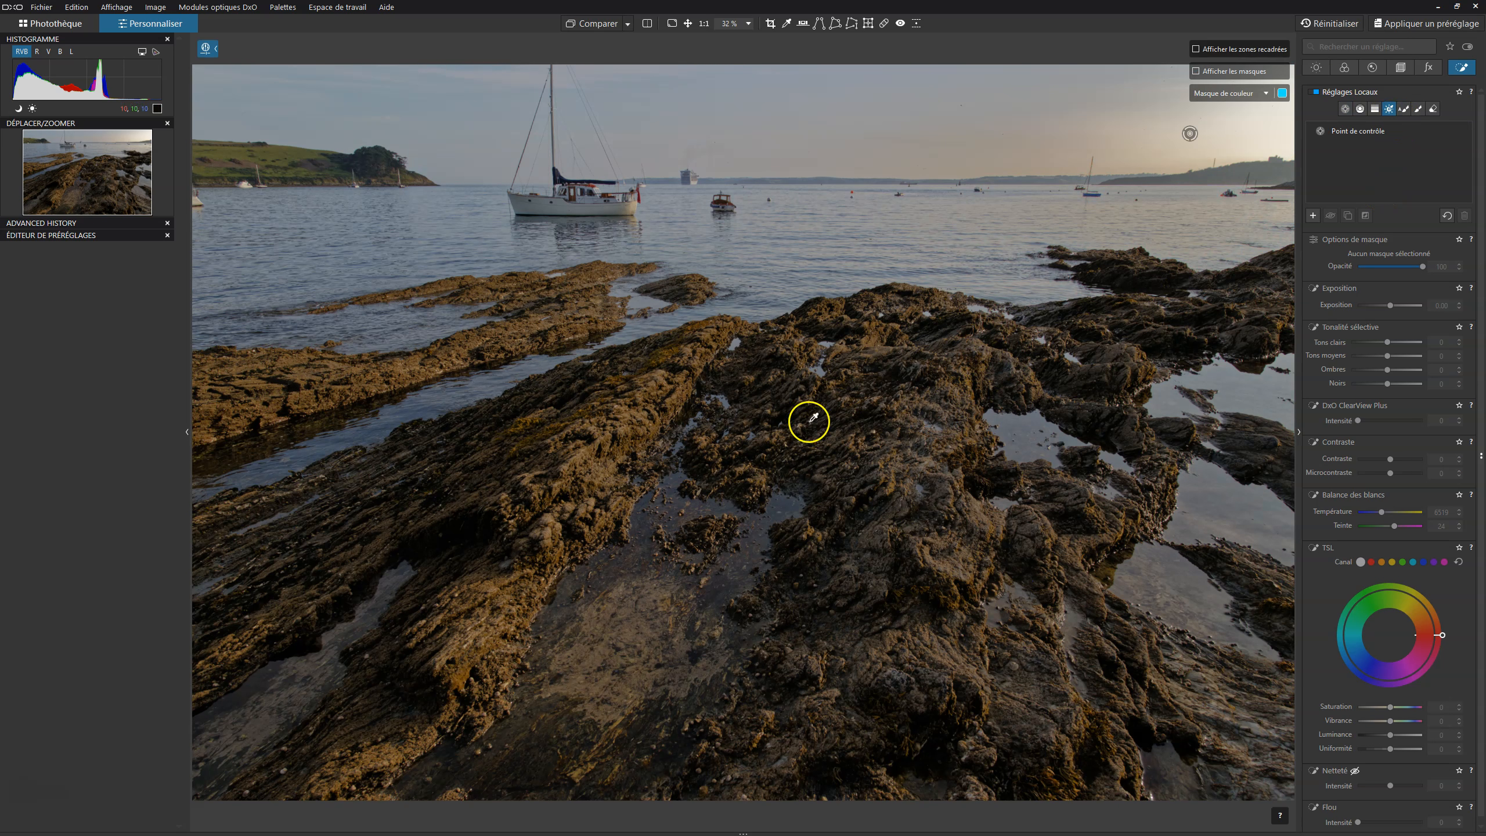
{"action": "left_click", "coordinate": [574, 459]}
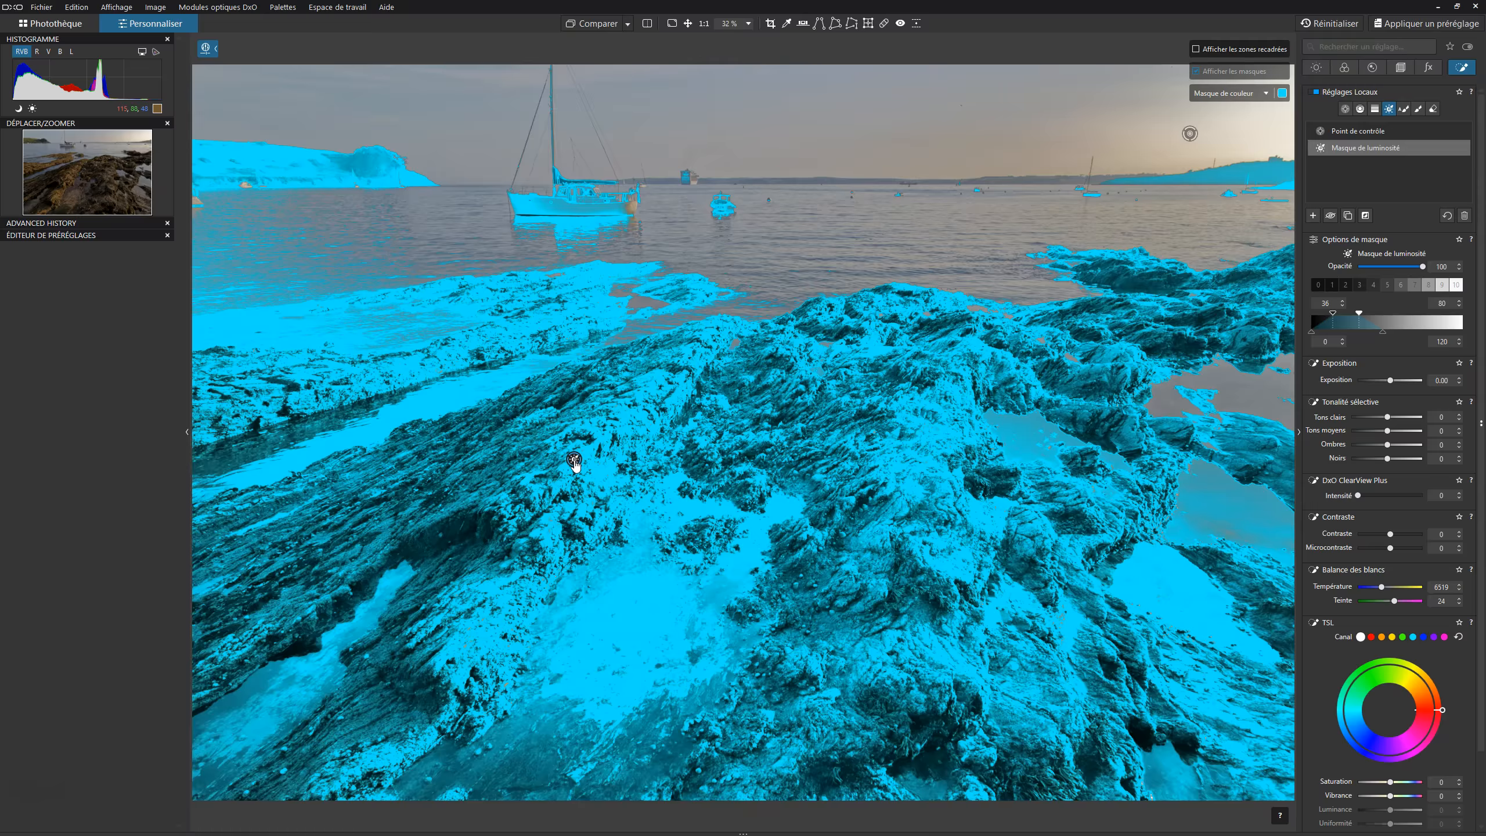
- Toggle the mask display and shift the luminosity mask's tonal range to 18, 54, 98 and 138
{"action": "left_click", "coordinate": [1197, 72]}
{"action": "left_click", "coordinate": [1197, 72]}
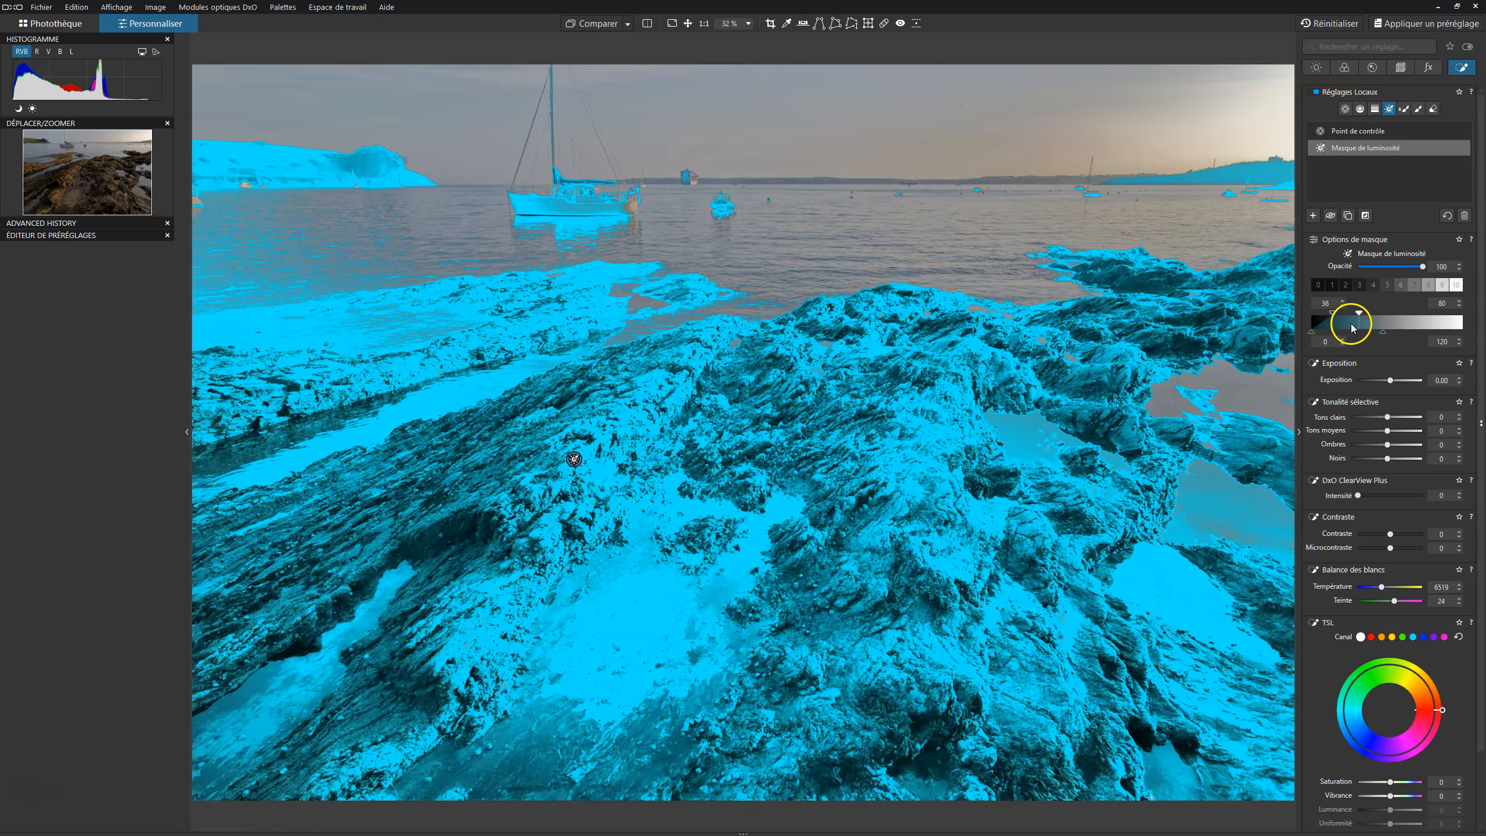
{"action": "left_click_drag", "start_coordinate": [1353, 328], "coordinate": [1364, 326]}
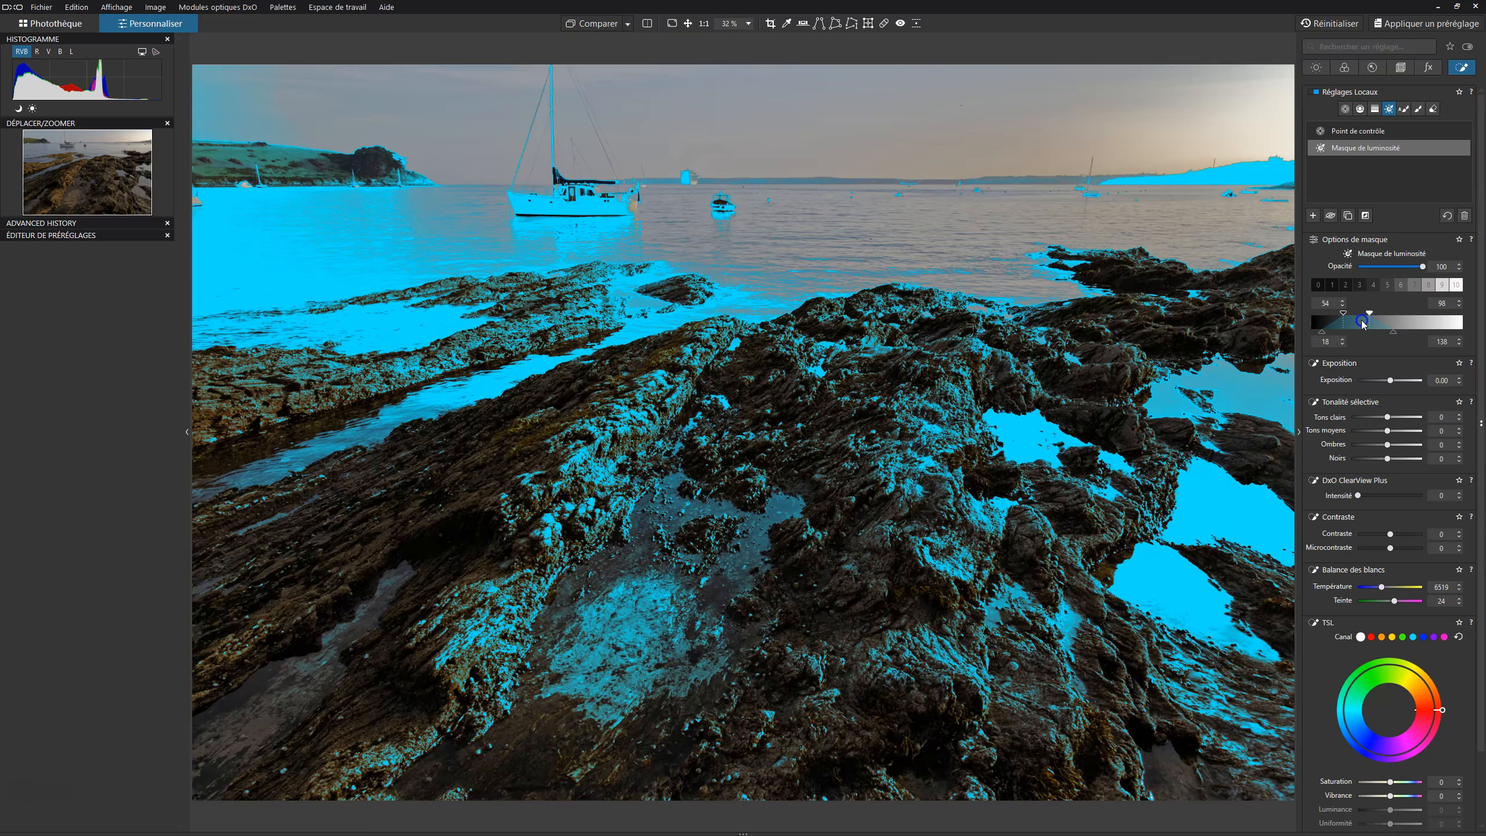
- Examine the luminosity mask in the Noir & Blanc and Masque de couleur displays, ending with Noir & Blanc
{"action": "left_click", "coordinate": [1264, 92]}
{"action": "left_click", "coordinate": [1263, 112]}
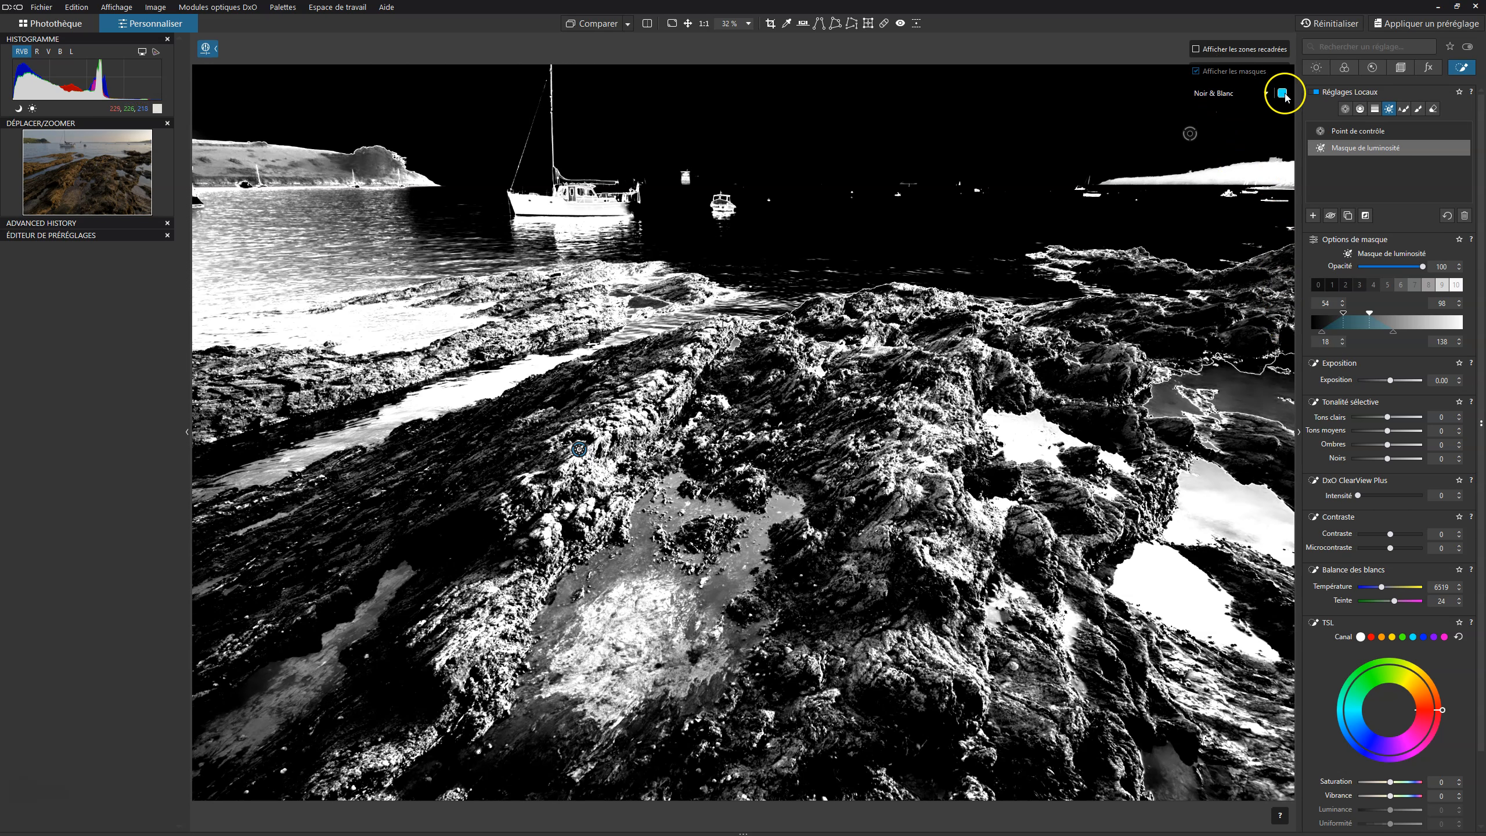
{"action": "left_click", "coordinate": [1265, 94]}
{"action": "left_click", "coordinate": [1235, 108]}
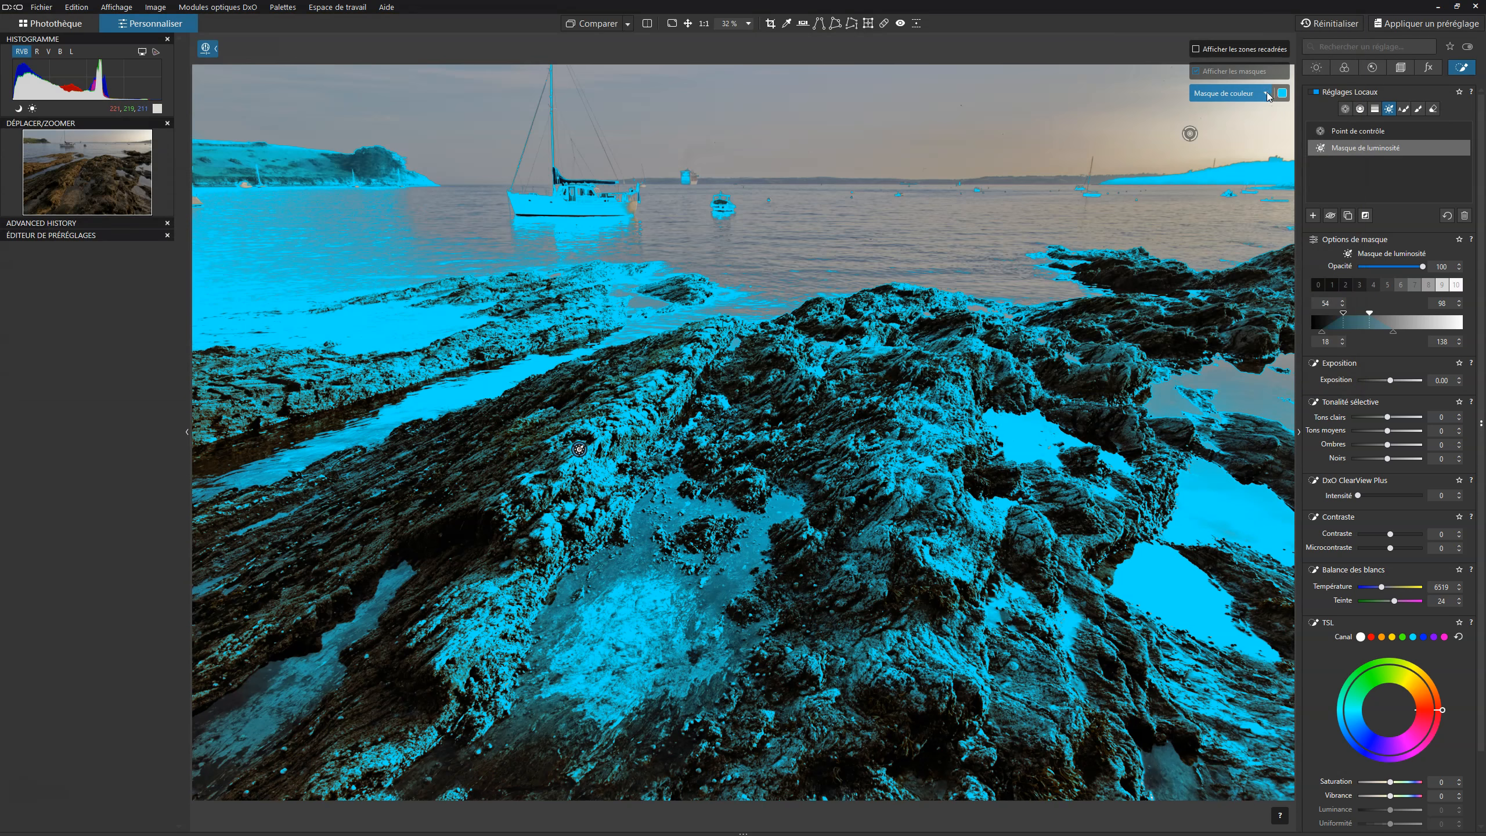
{"action": "left_click", "coordinate": [1267, 93]}
{"action": "left_click", "coordinate": [1253, 120]}
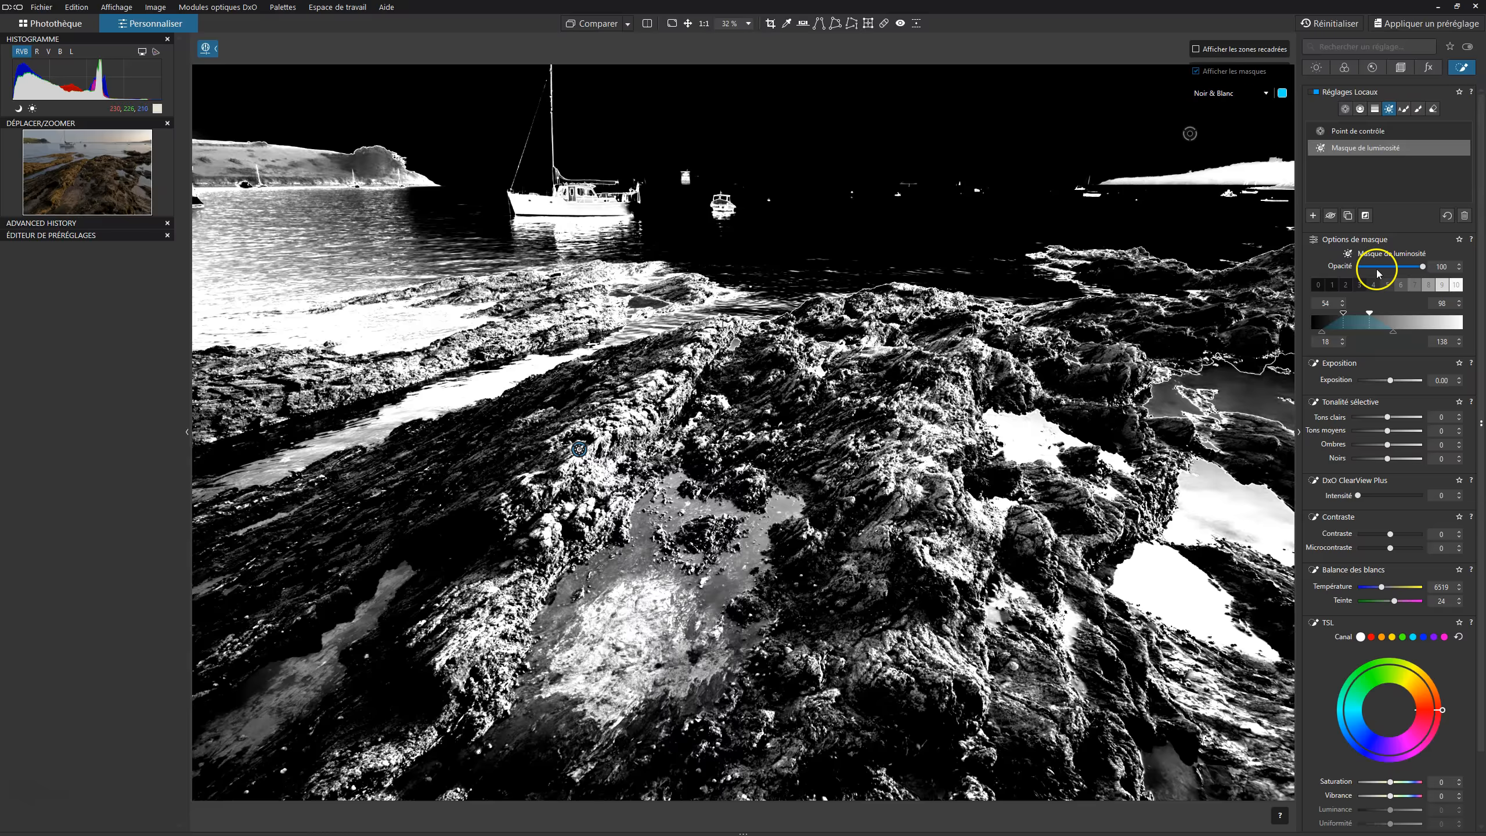
- Try raising the luminosity mask's exposure to 0.64 and reset it
{"action": "left_click", "coordinate": [1392, 381]}
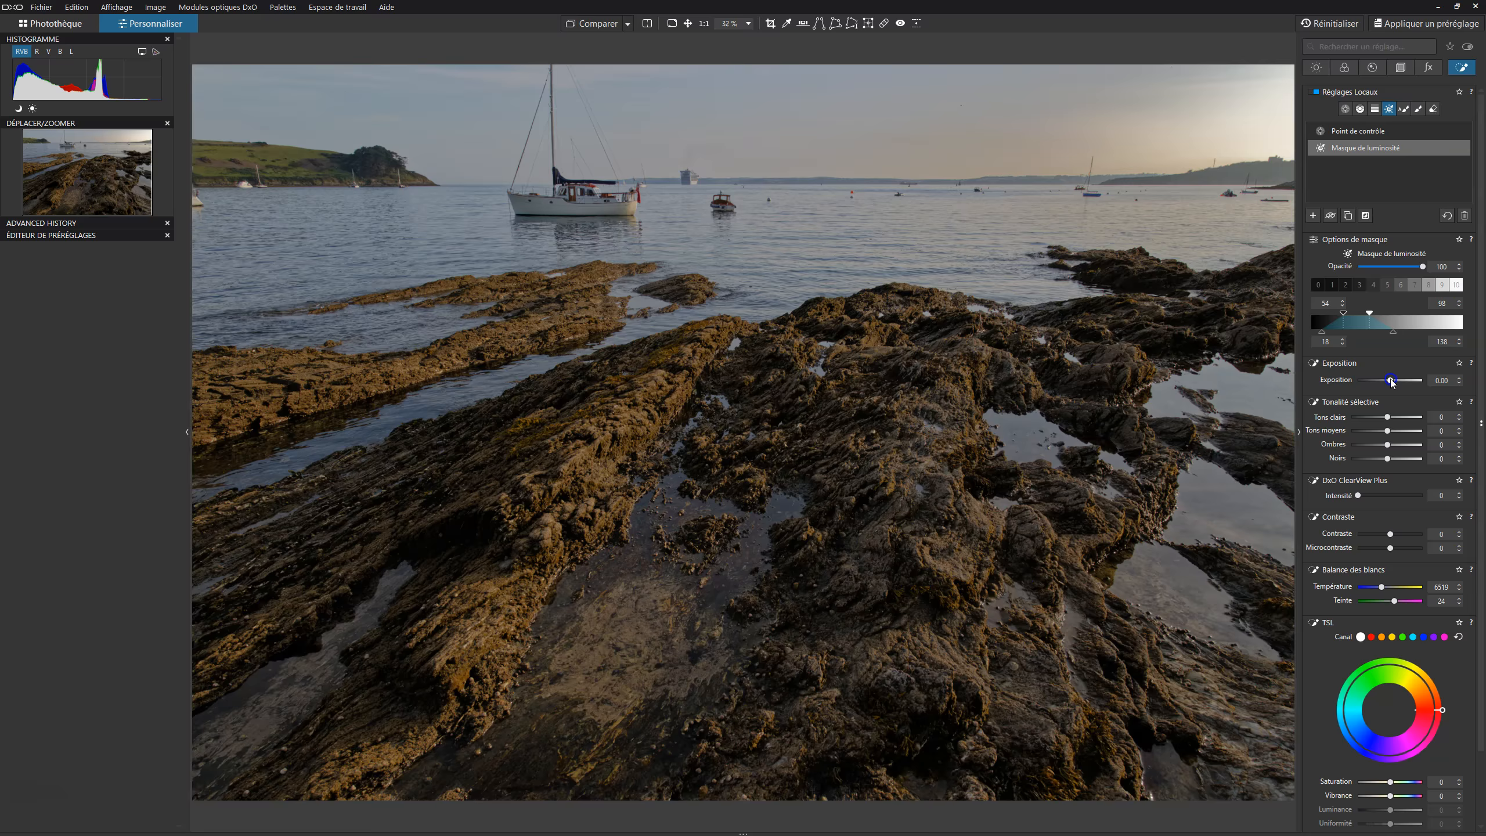
{"action": "left_click_drag", "start_coordinate": [1392, 380], "coordinate": [1398, 380]}
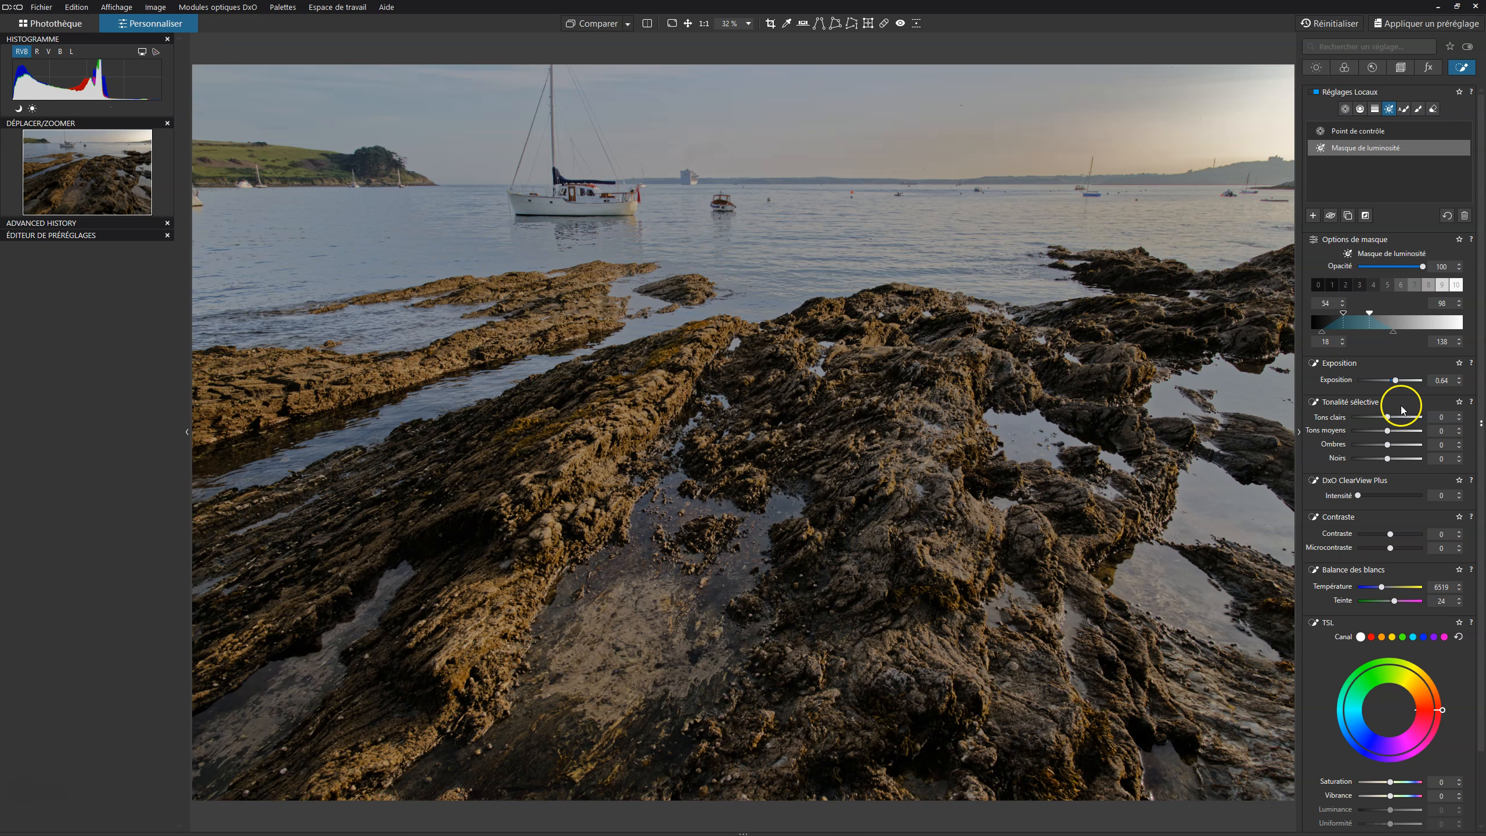
{"action": "left_click", "coordinate": [1396, 380]}
{"action": "double_click", "coordinate": [1397, 380]}
- Raise the luminosity mask's Tons clairs to 22
{"action": "left_click_drag", "start_coordinate": [1388, 418], "coordinate": [1394, 418]}
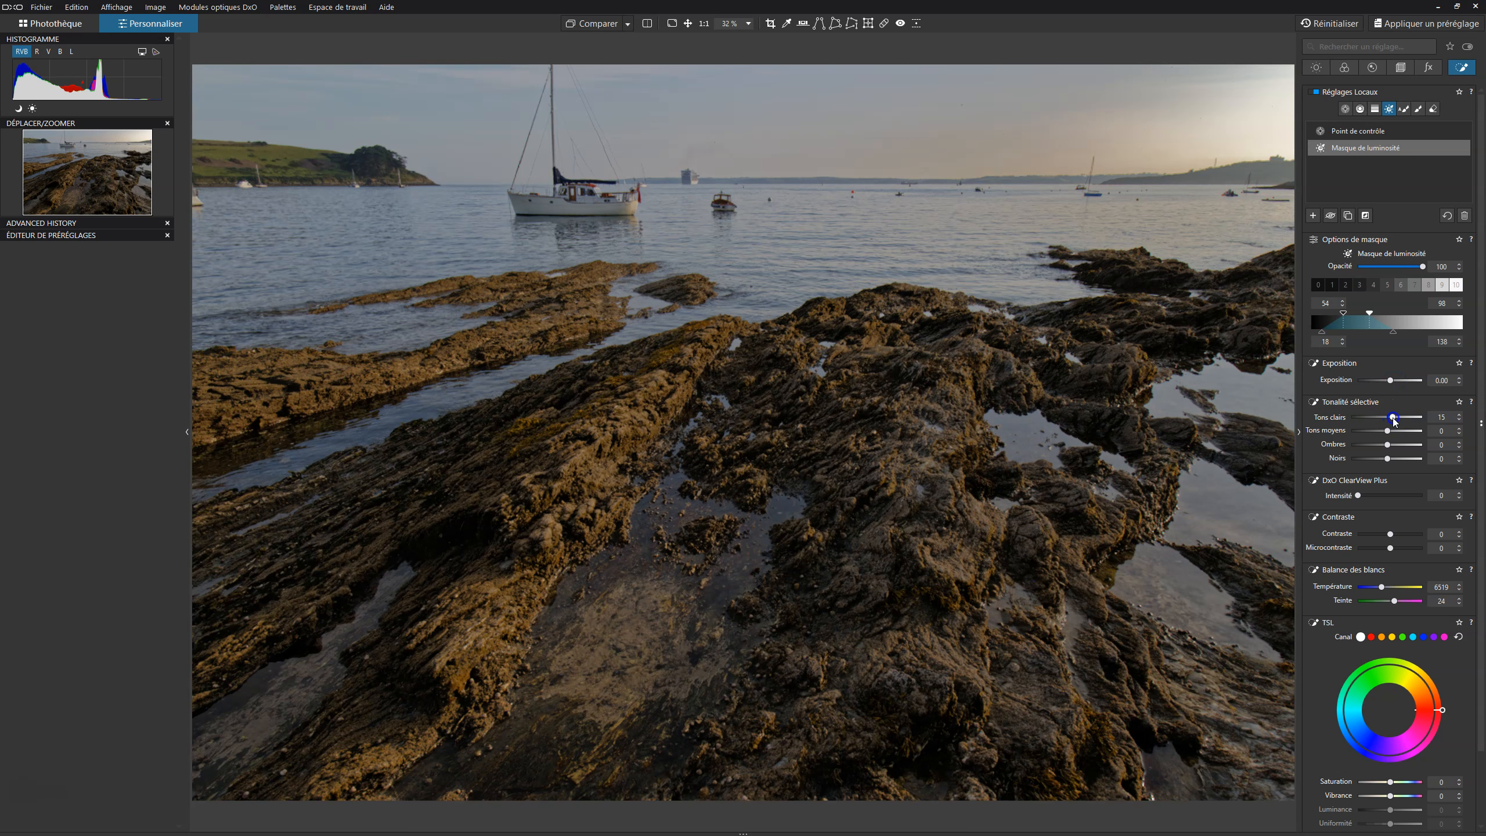
{"action": "left_click", "coordinate": [1460, 415]}
{"action": "left_click", "coordinate": [1461, 415]}
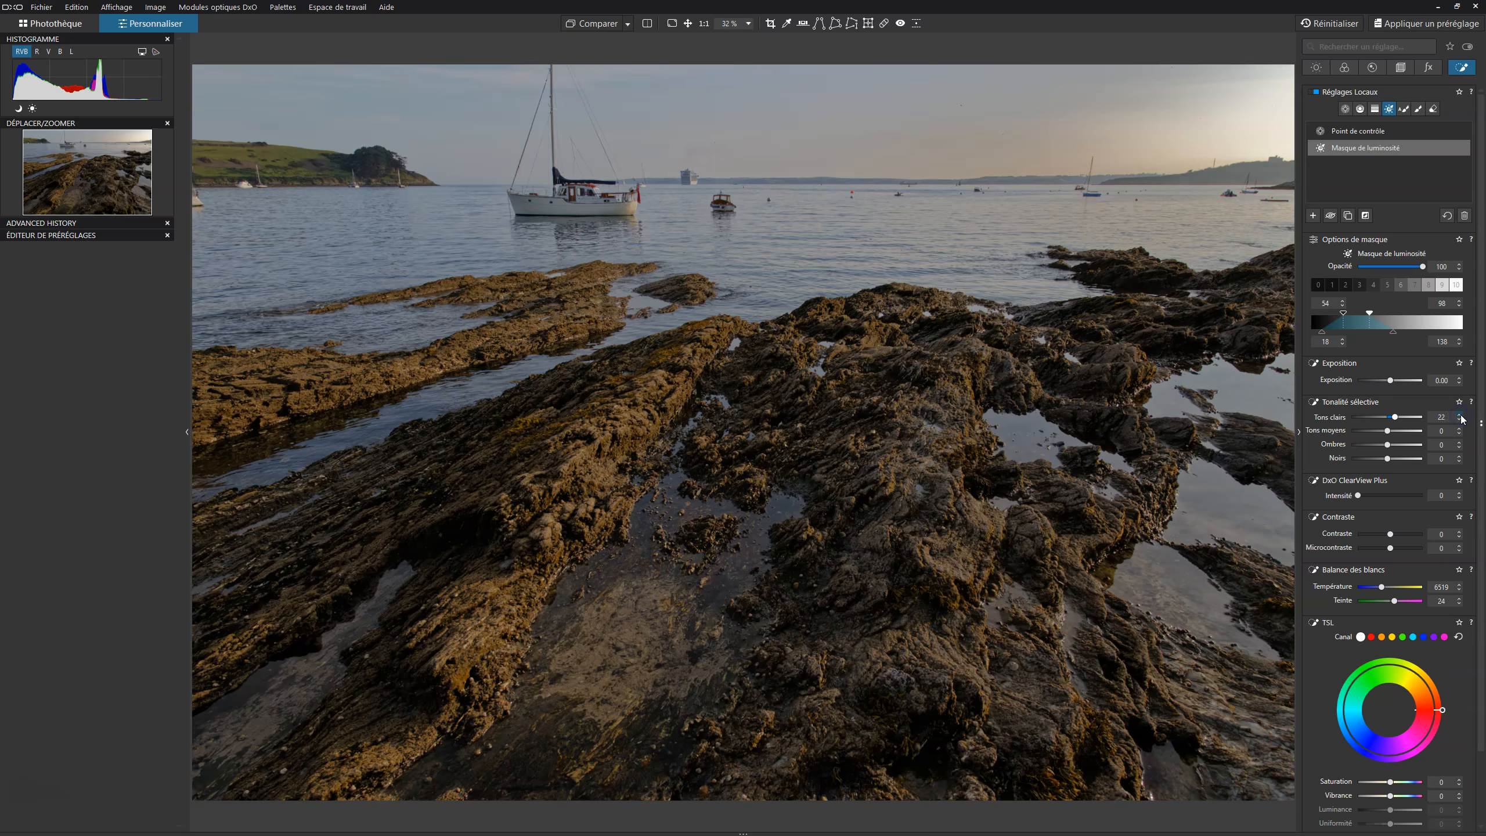
- Compare the photo with the luminosity mask's correction switched off and on several times
{"action": "left_click", "coordinate": [1460, 148]}
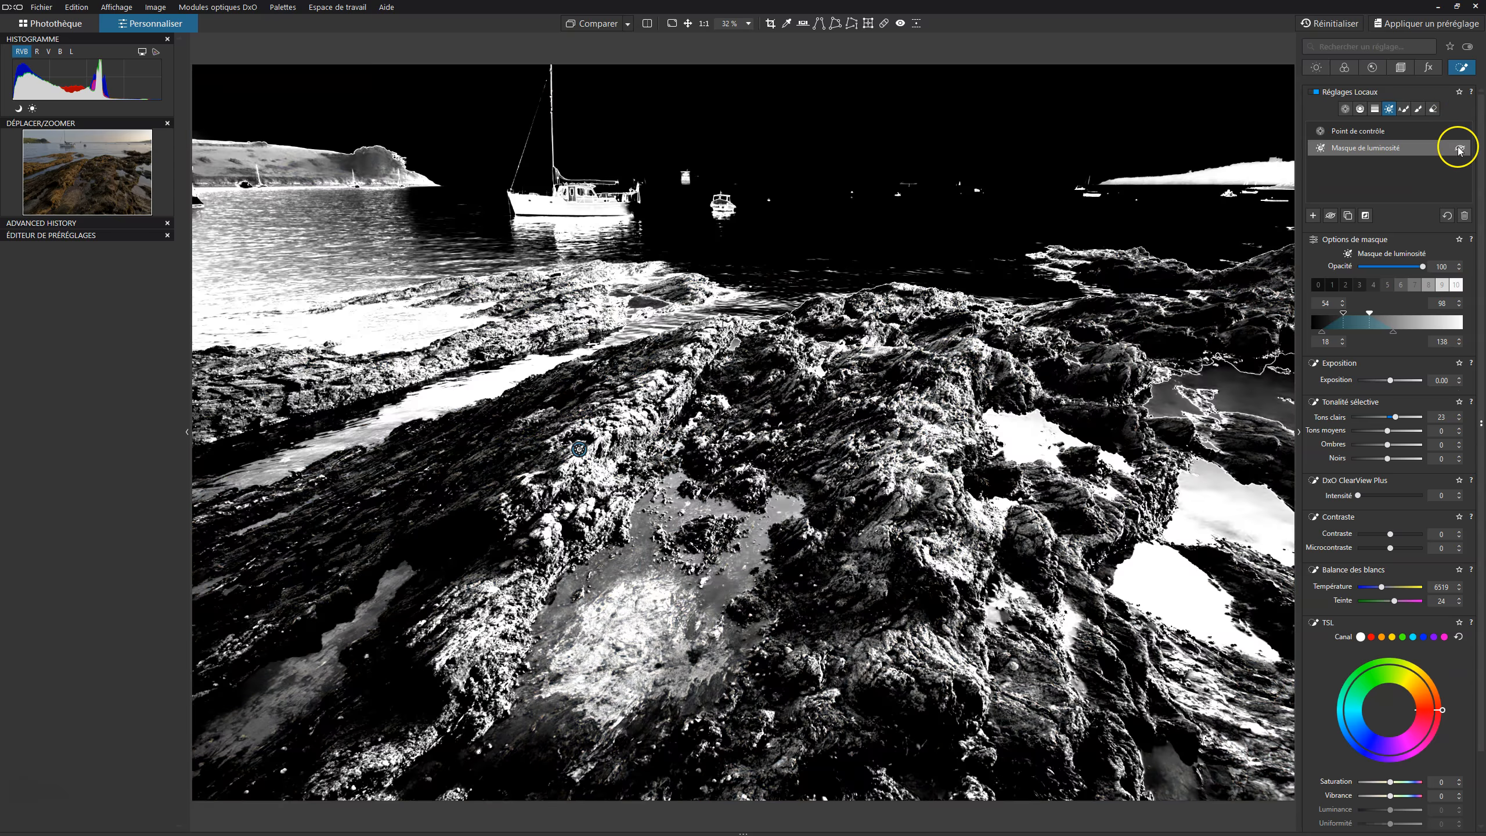
{"action": "left_click", "coordinate": [1460, 149]}
{"action": "left_click", "coordinate": [1460, 149]}
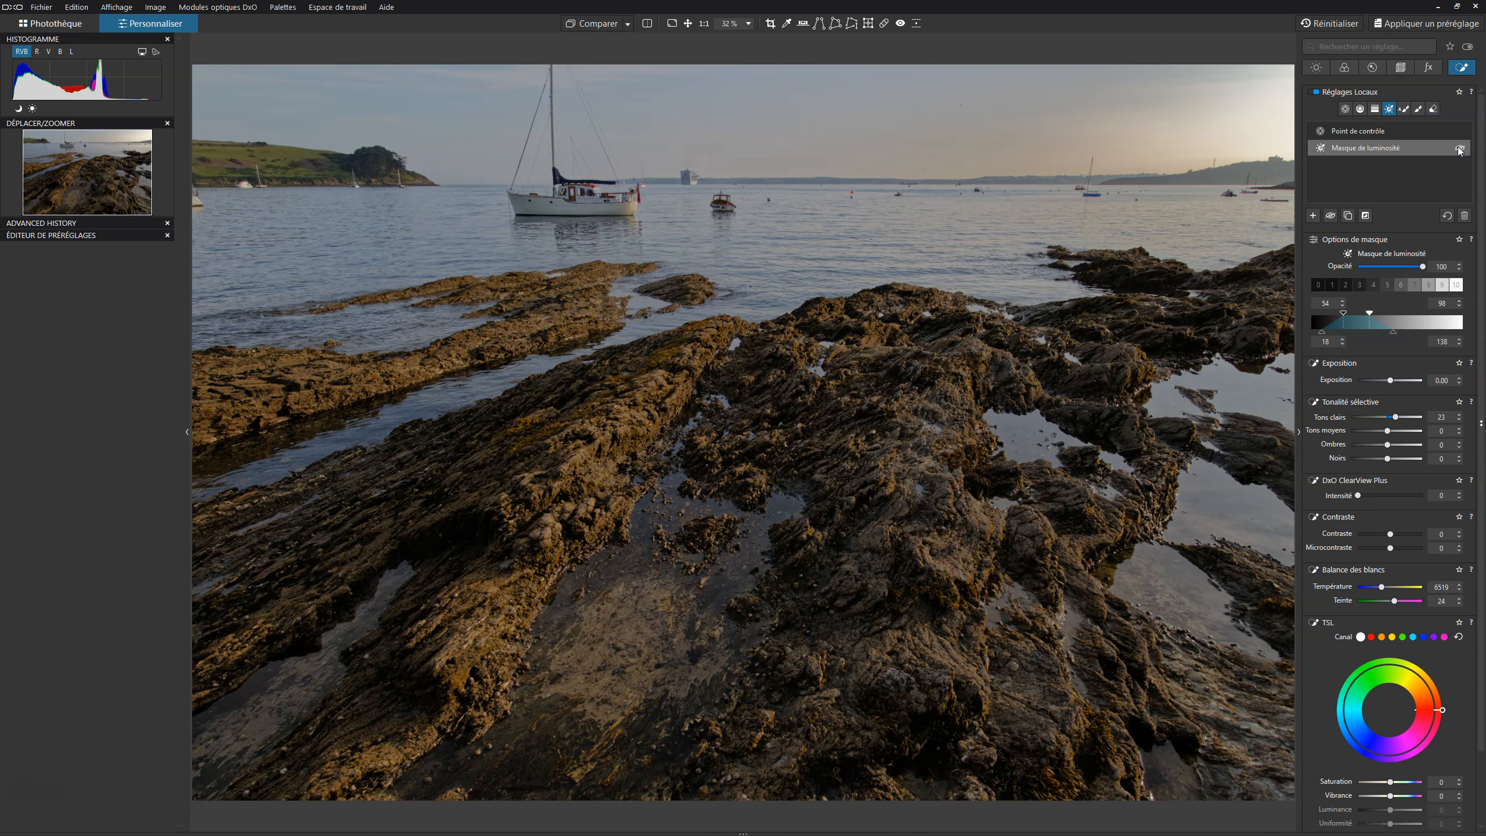
{"action": "left_click", "coordinate": [1459, 149]}
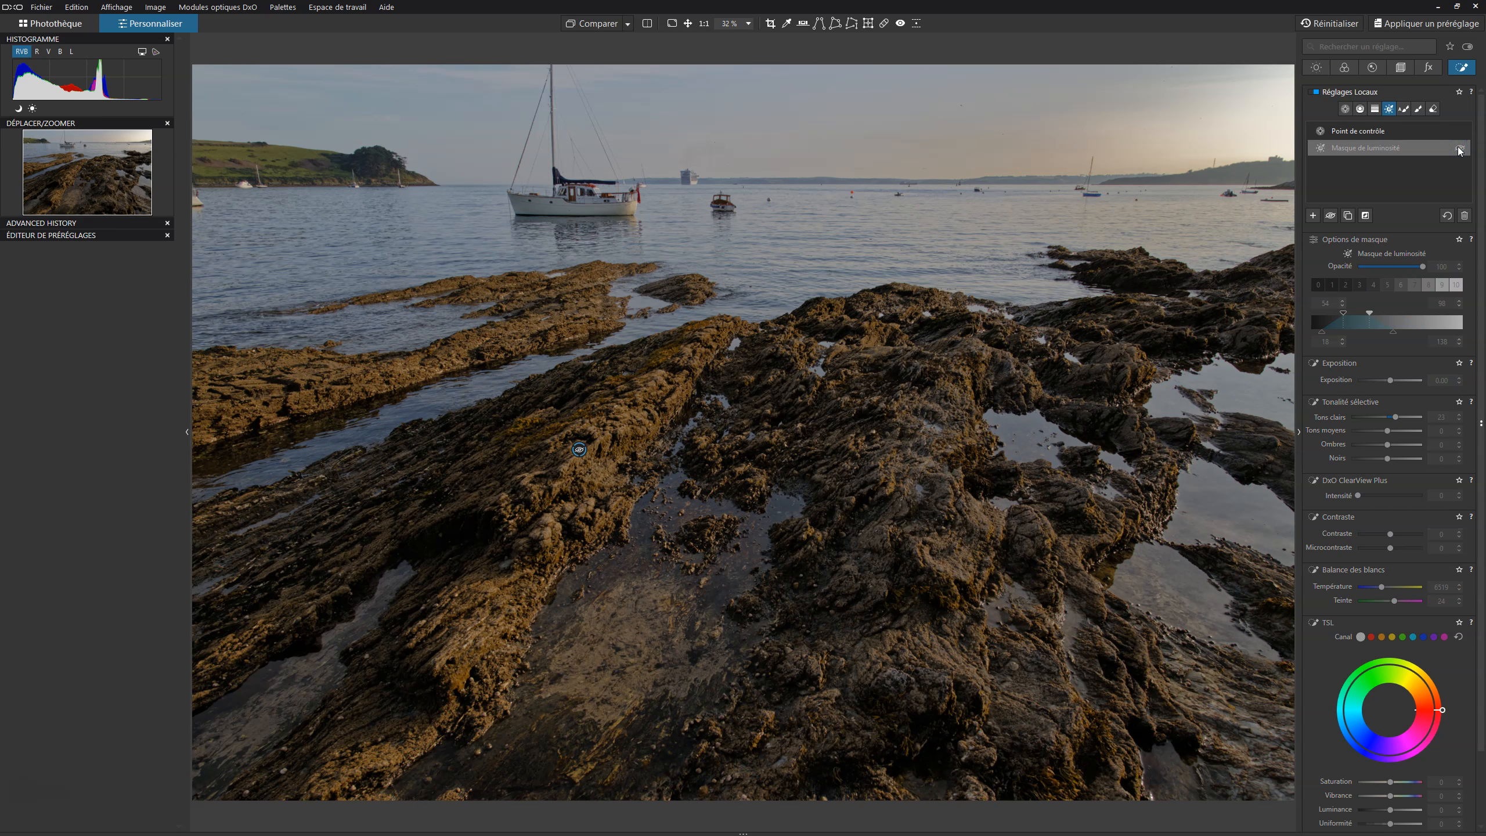
{"action": "left_click", "coordinate": [1460, 148]}
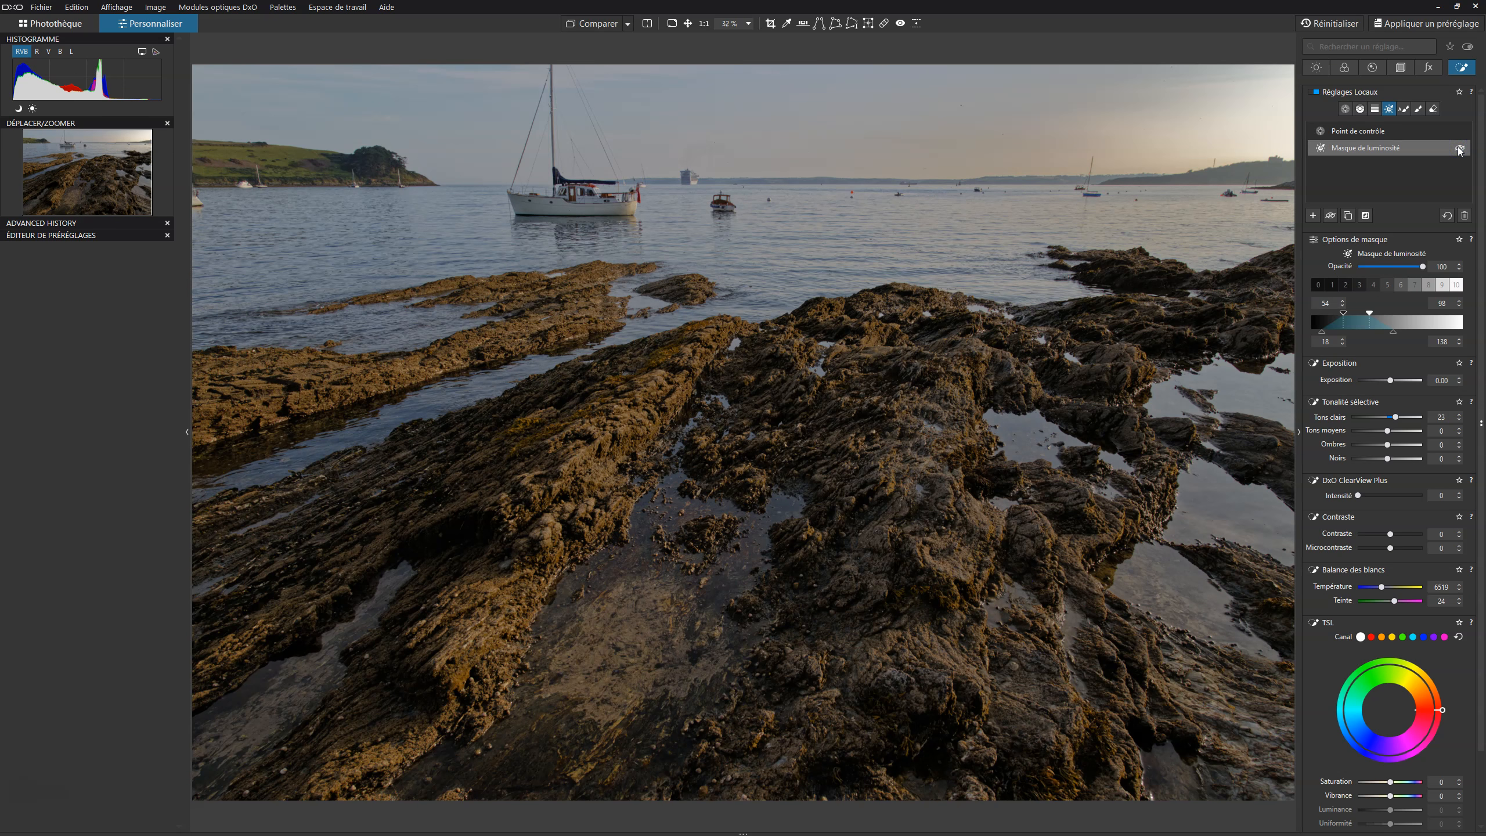
{"action": "left_click", "coordinate": [1460, 149]}
{"action": "left_click", "coordinate": [1460, 149]}
{"action": "left_click", "coordinate": [1460, 149]}
{"action": "left_click", "coordinate": [1460, 149]}
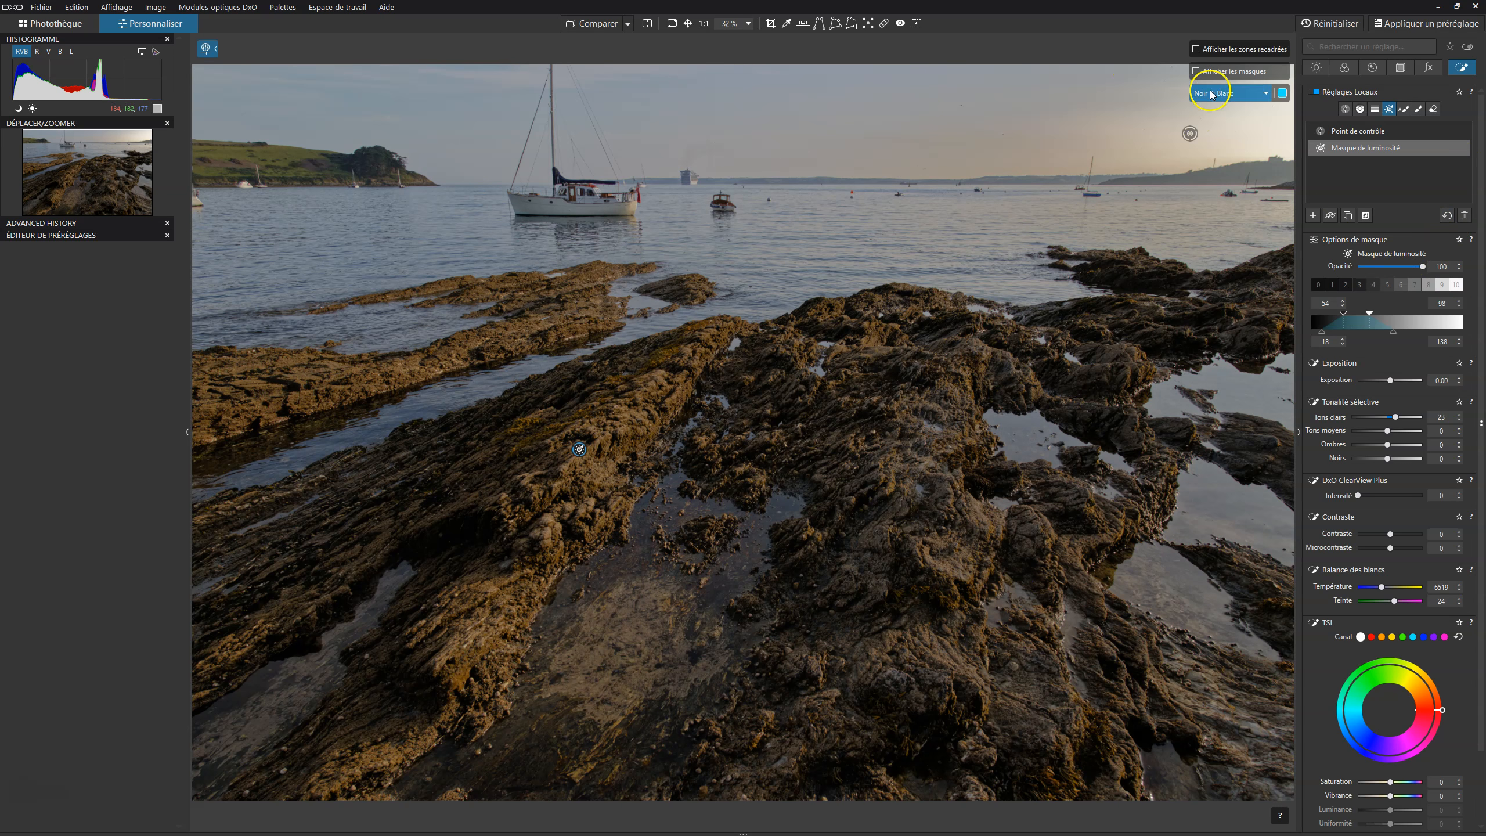
- Display the luminosity mask and narrow its tonal range to 25, 54, 87 and 118
{"action": "left_click", "coordinate": [1196, 71]}
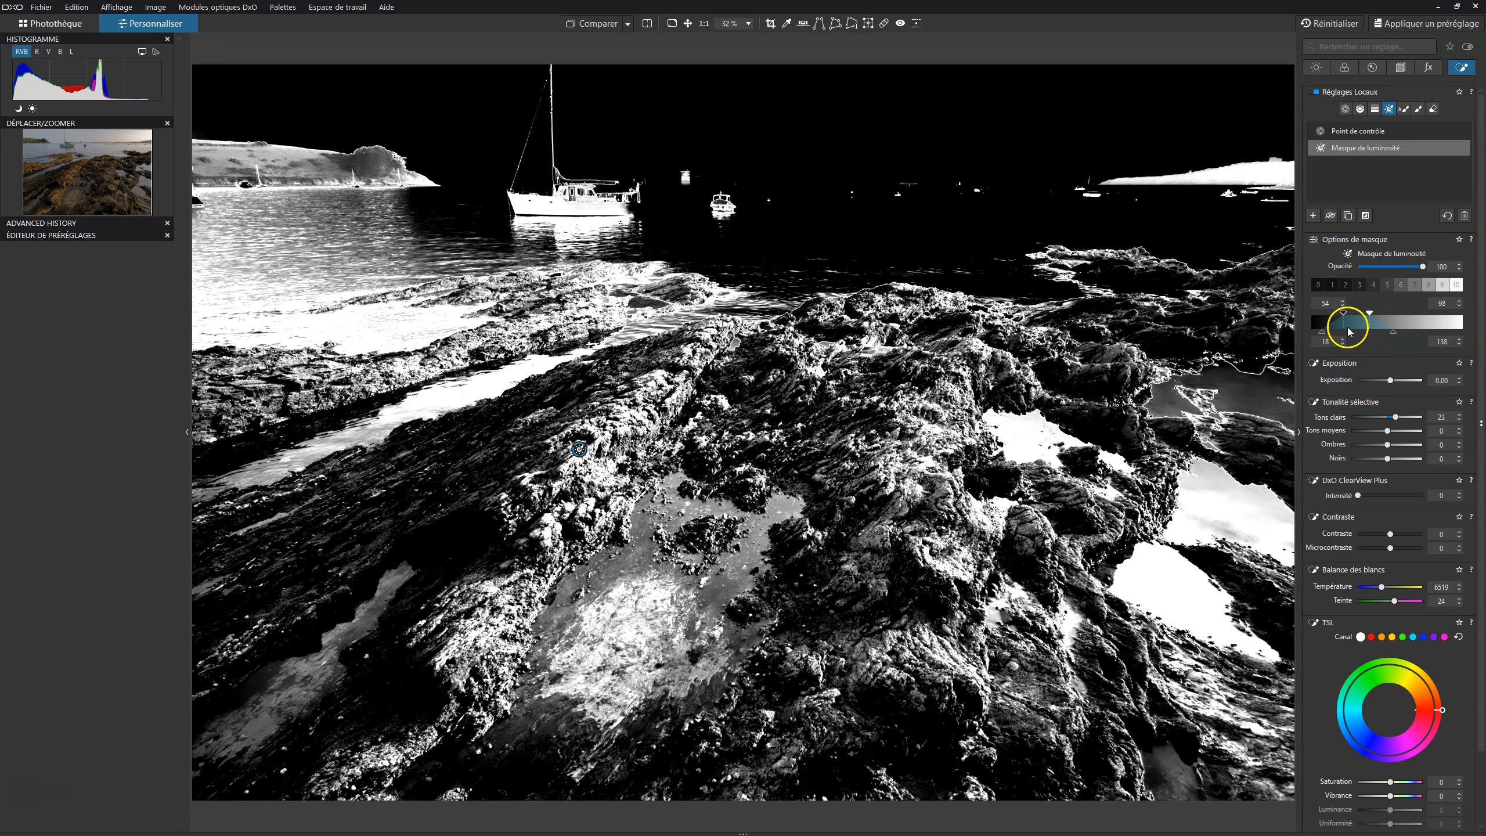
{"action": "left_click_drag", "start_coordinate": [1324, 332], "coordinate": [1357, 319]}
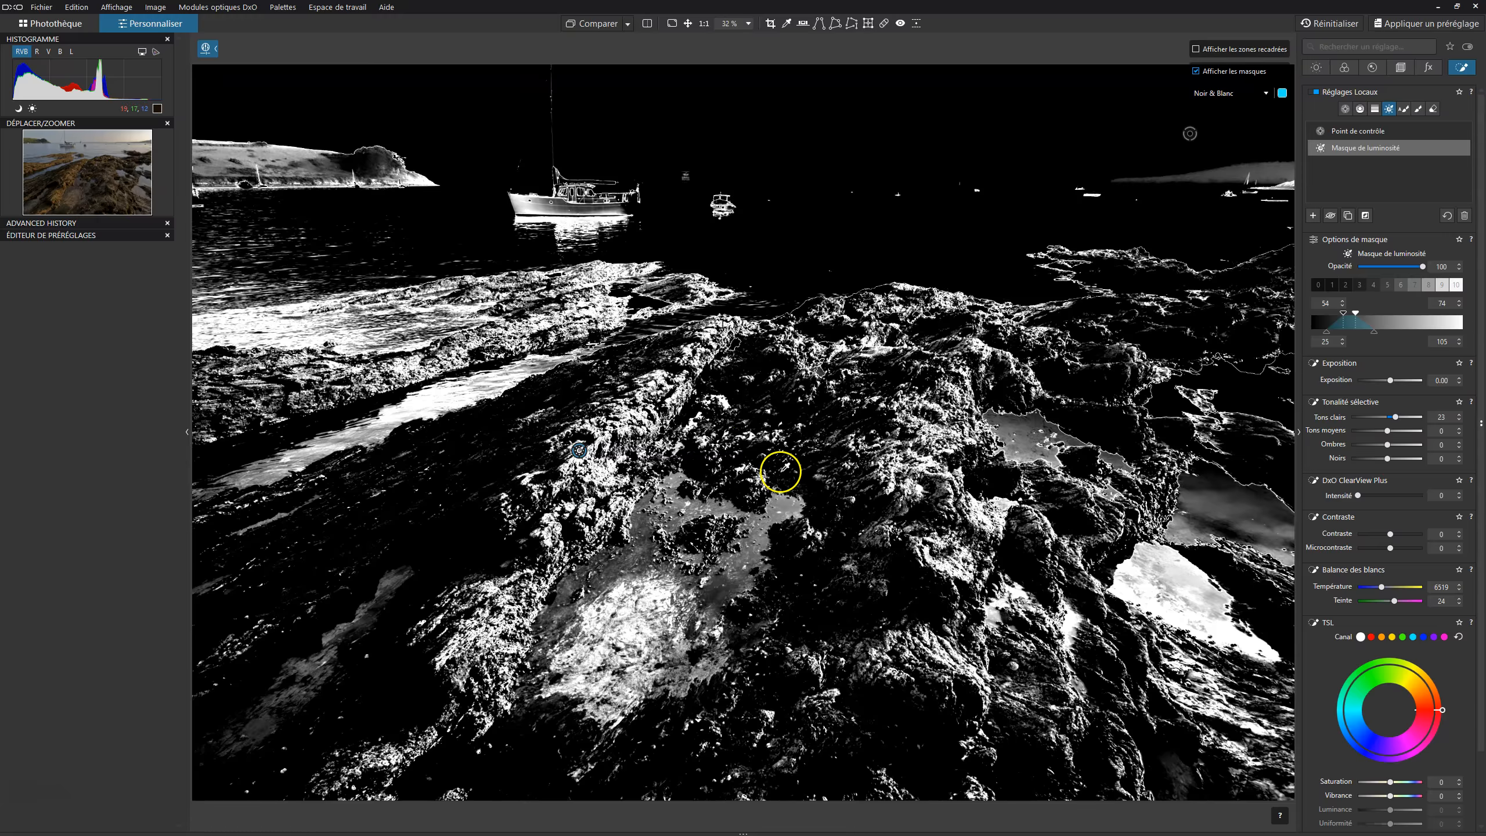
{"action": "left_click_drag", "start_coordinate": [1357, 316], "coordinate": [1363, 313]}
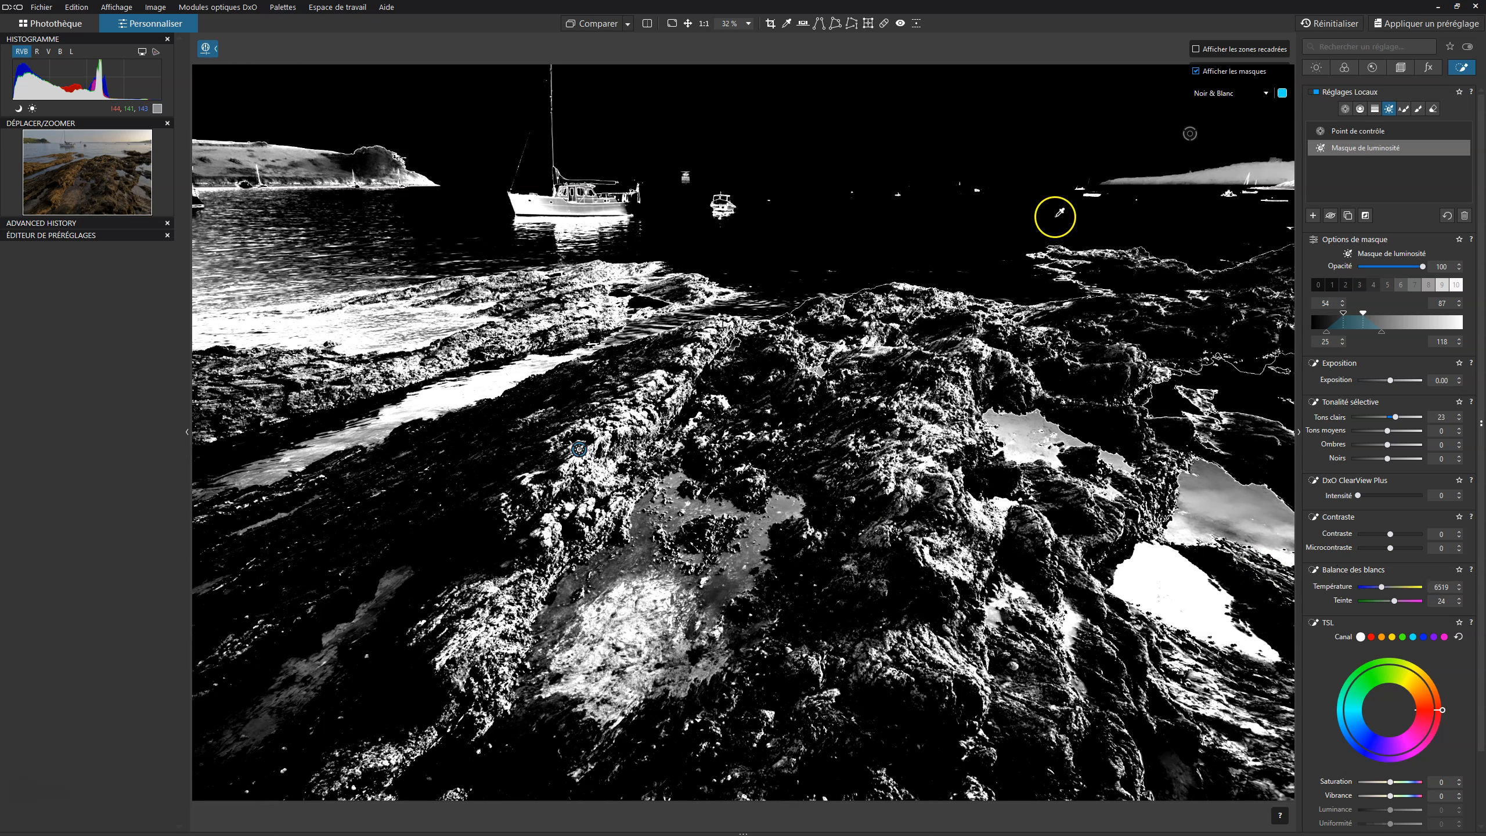
- Check the effect of the narrowed luminosity mask by disabling and re-enabling it
{"action": "left_click", "coordinate": [1086, 398]}
{"action": "left_click", "coordinate": [1462, 149]}
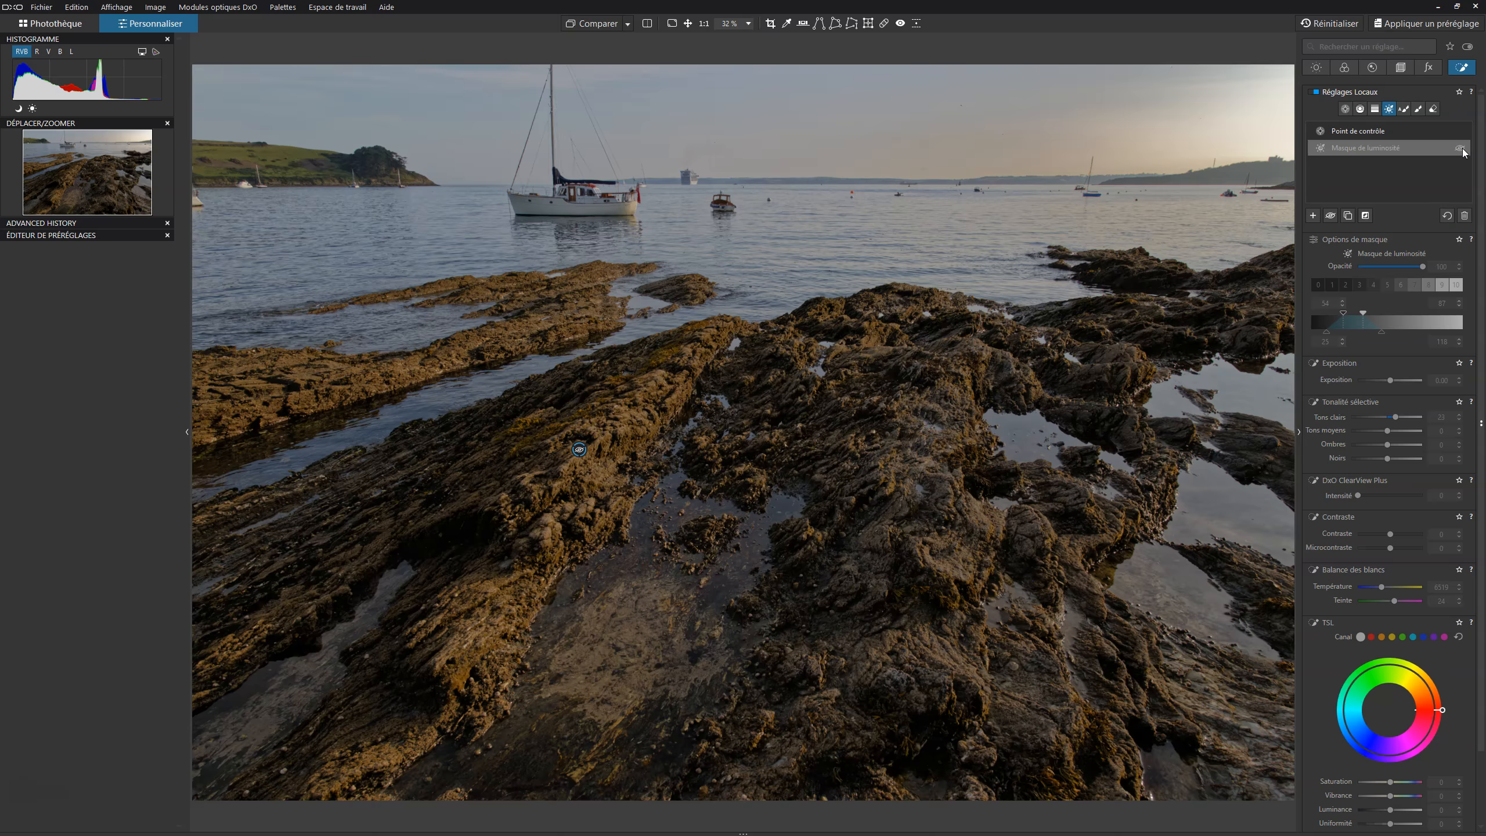
{"action": "left_click", "coordinate": [1461, 148]}
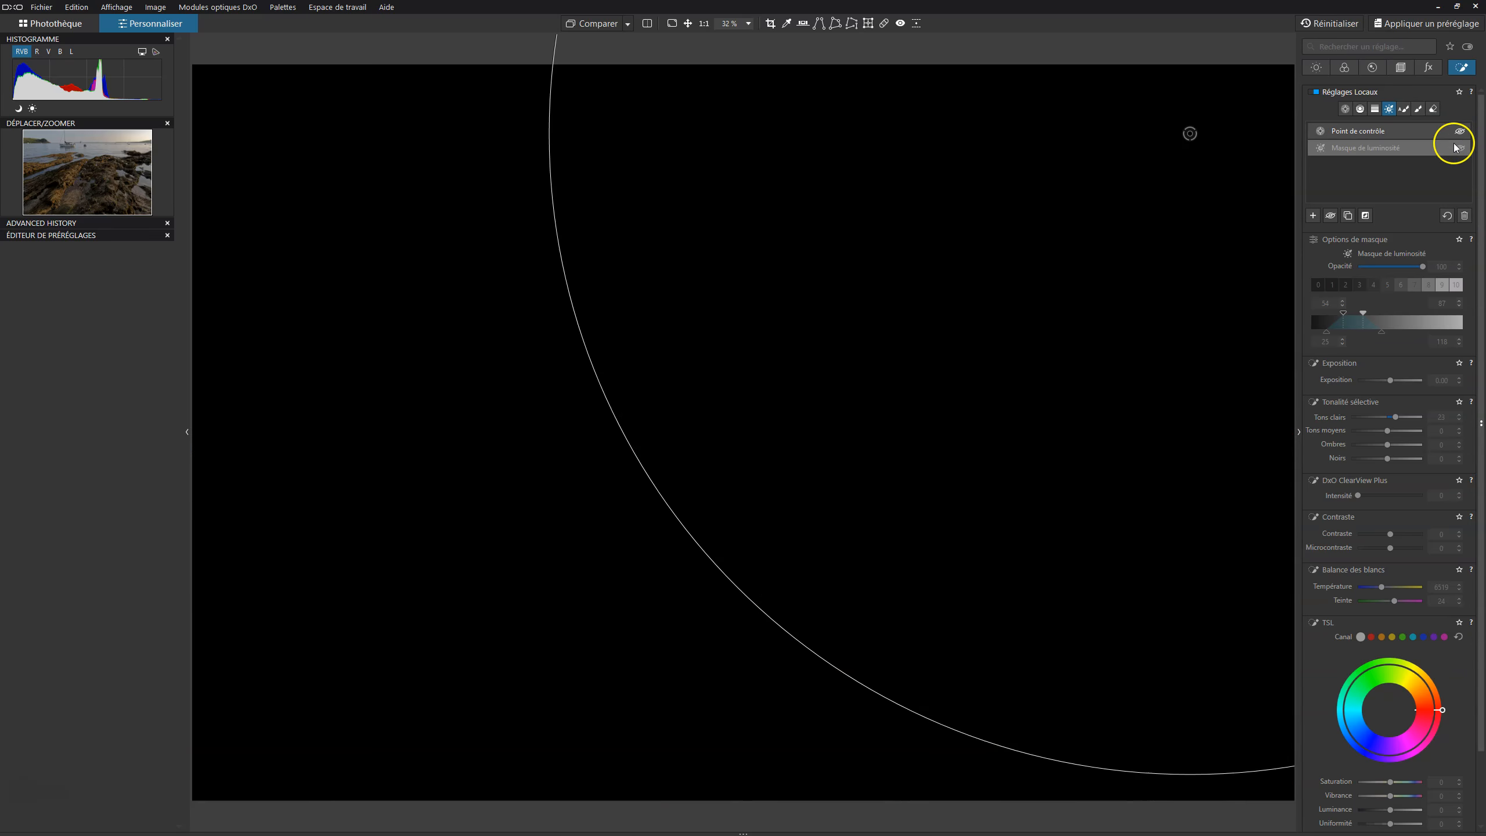
{"action": "left_click", "coordinate": [1459, 149]}
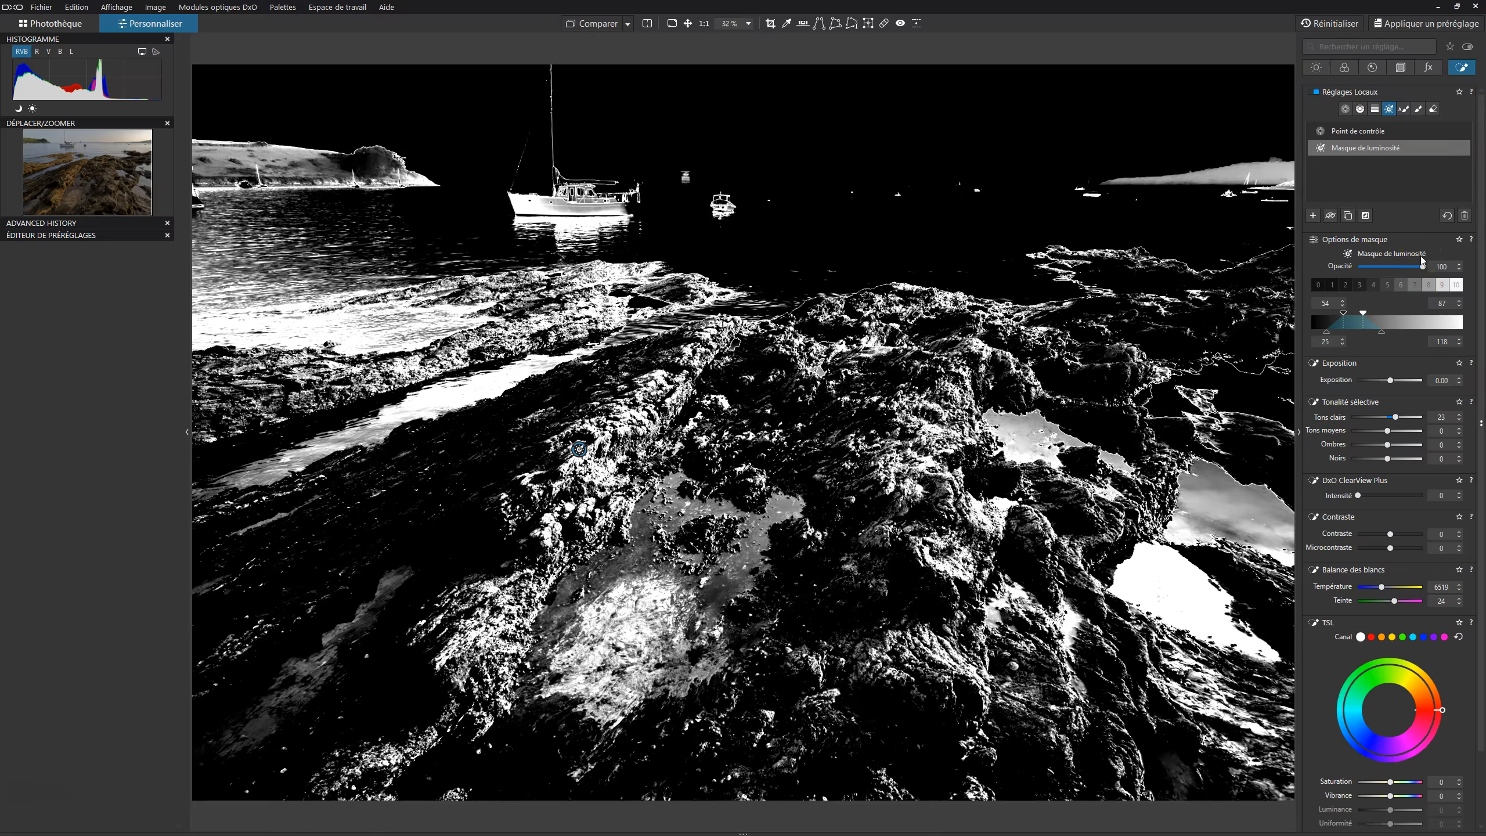
- Add a second luminosity mask sampled from the dark rock ridge below the sailboat
{"action": "left_click", "coordinate": [1314, 217]}
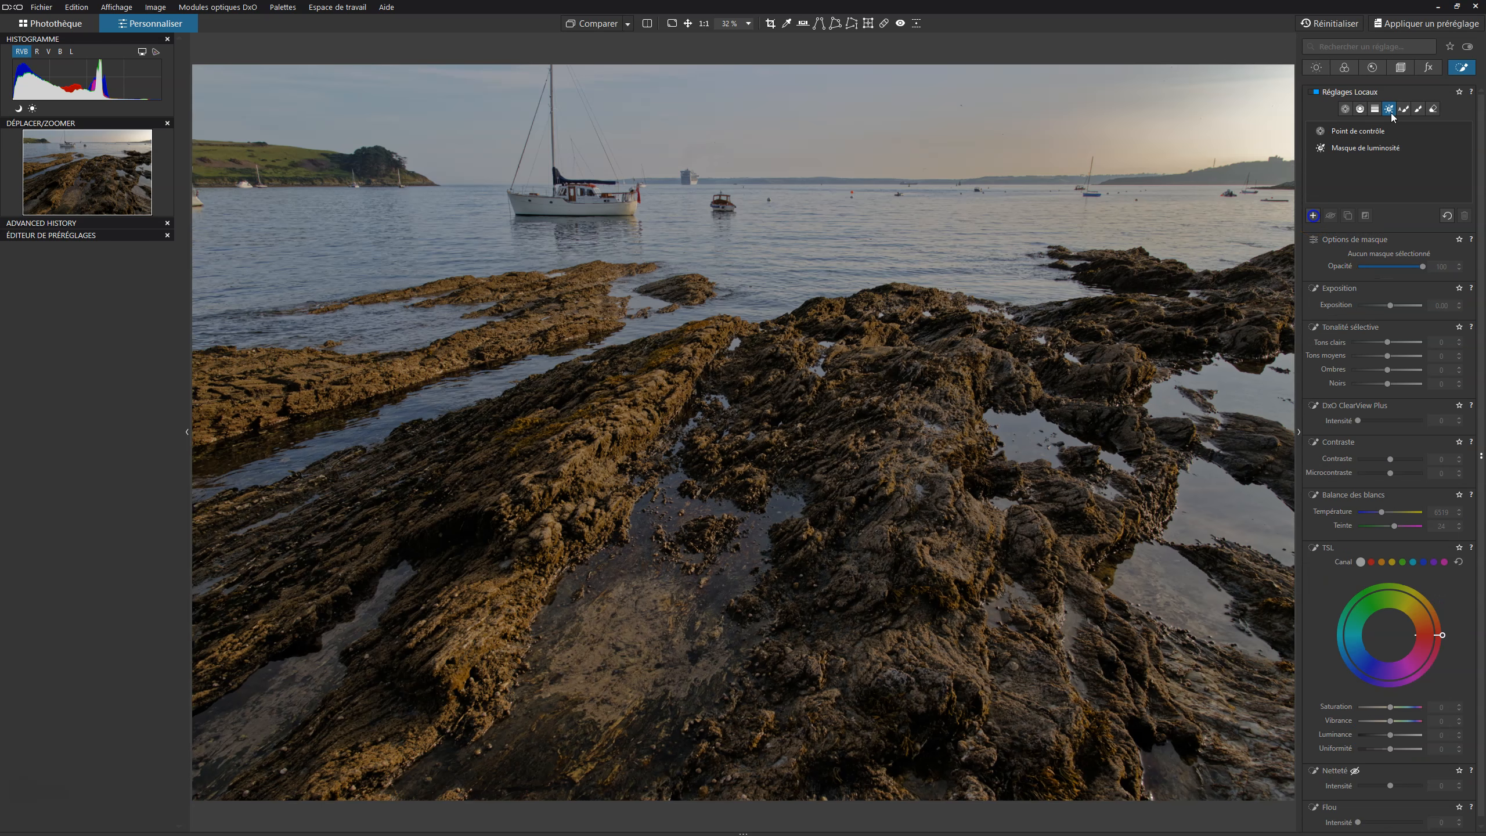
{"action": "left_click", "coordinate": [1392, 113]}
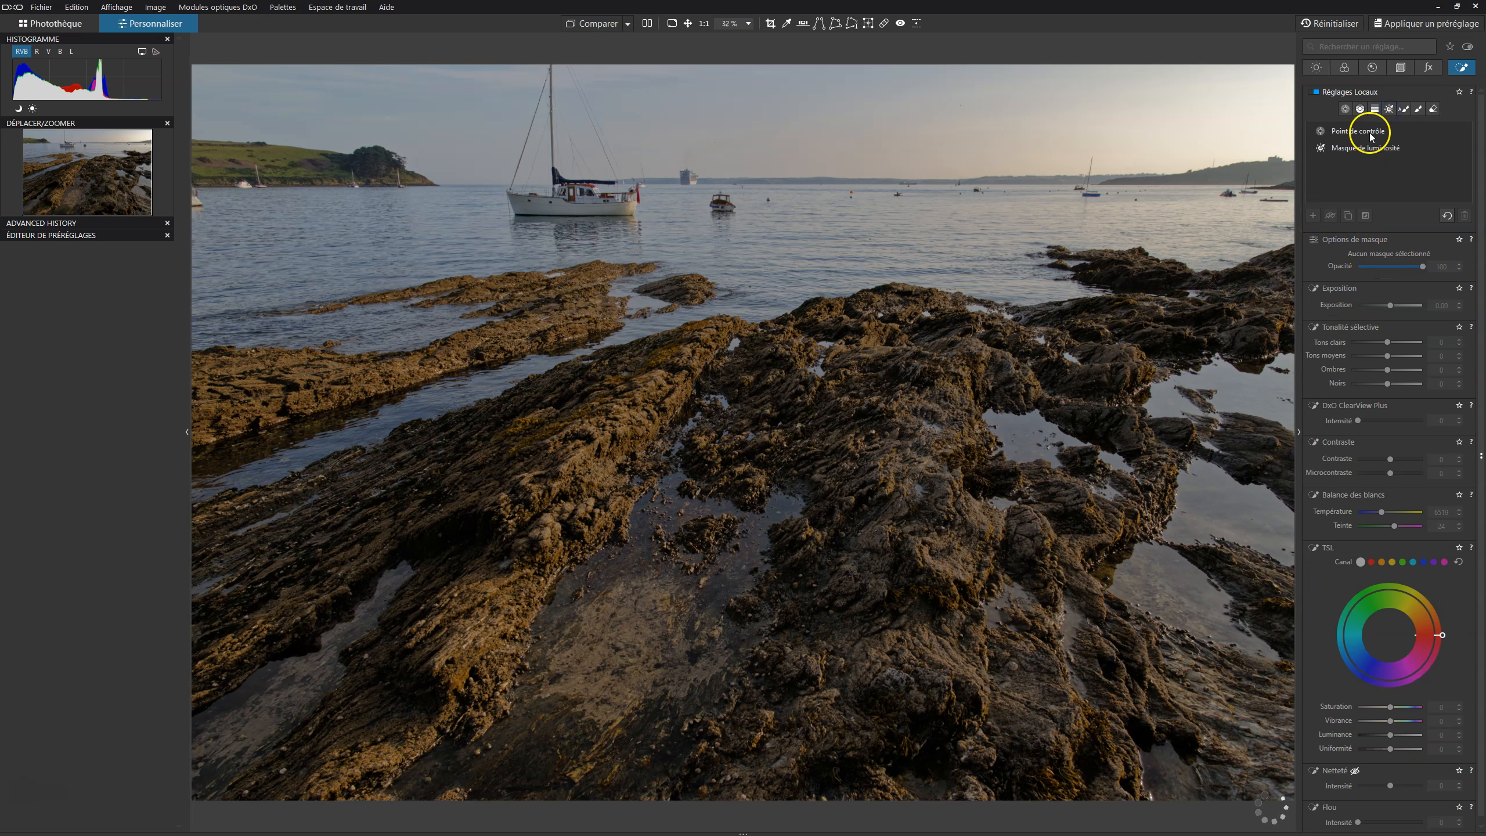
{"action": "left_click", "coordinate": [1390, 110]}
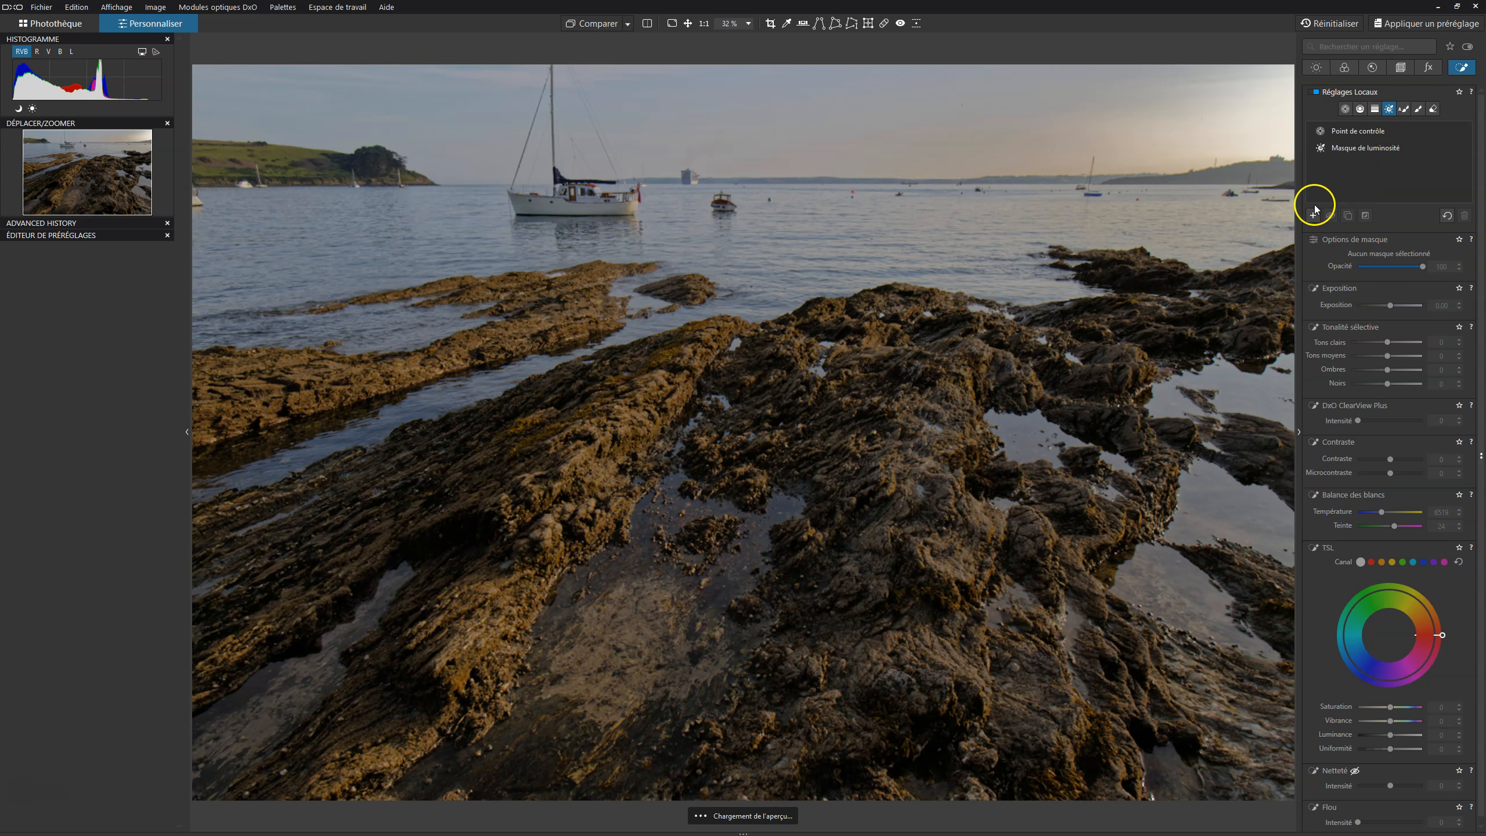
{"action": "left_click", "coordinate": [1312, 216]}
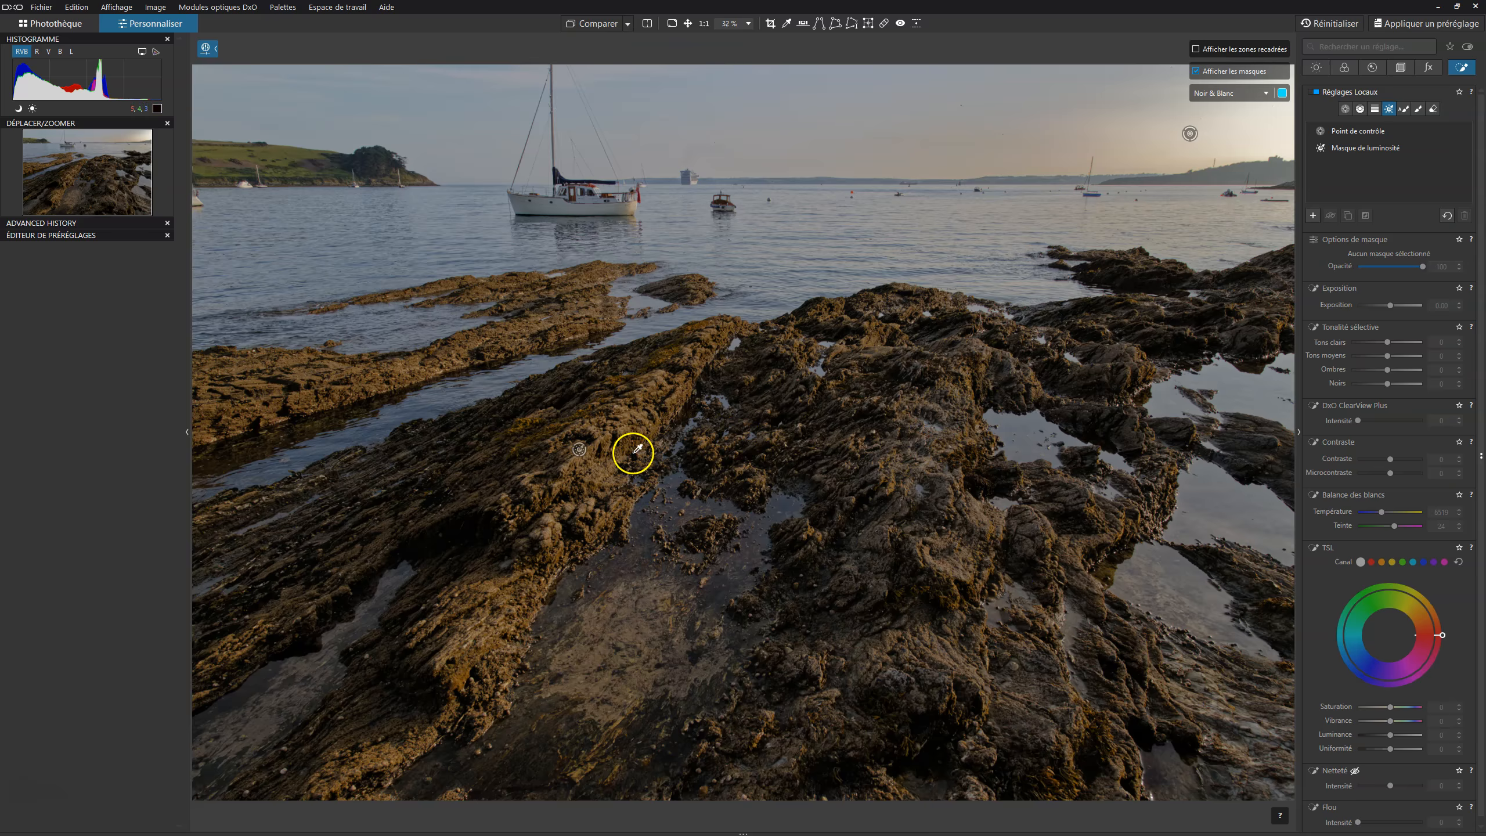
{"action": "left_click", "coordinate": [565, 398]}
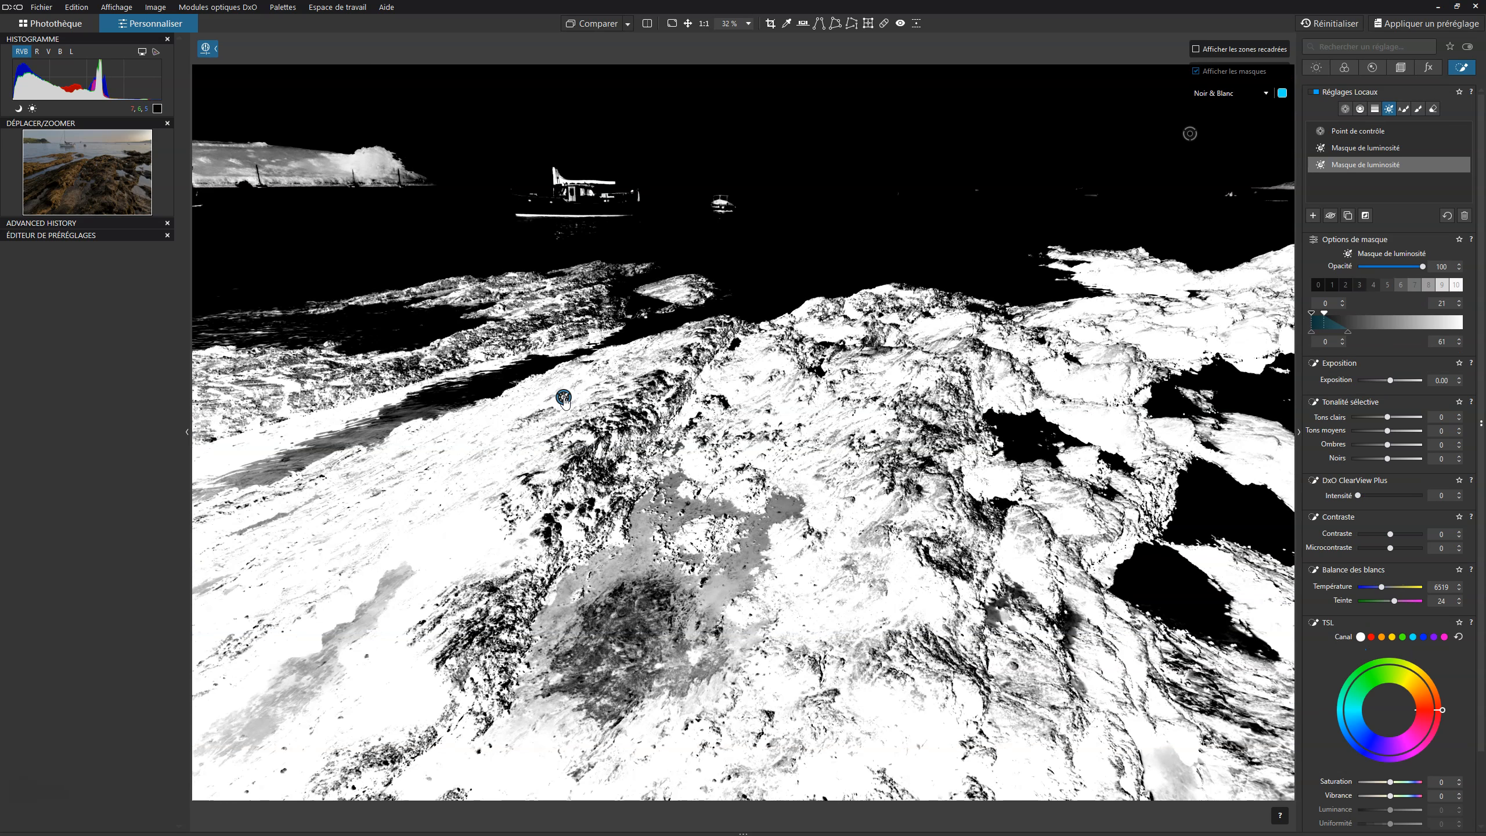
{"action": "left_click", "coordinate": [564, 403]}
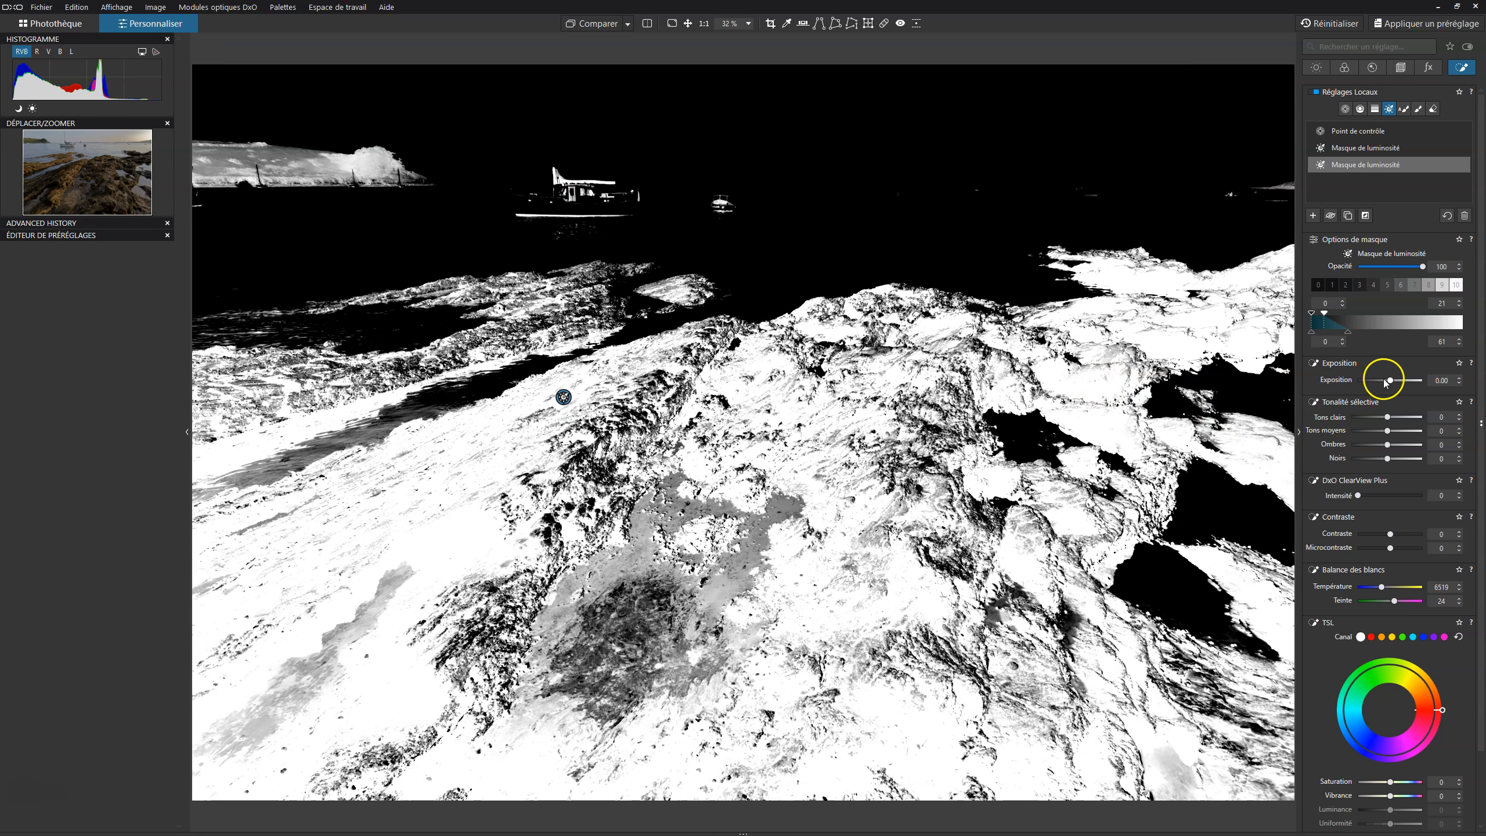
- Try lowering the second luminosity mask's exposure to -0.55
{"action": "left_click", "coordinate": [1465, 390]}
{"action": "left_click", "coordinate": [1460, 384]}
{"action": "left_click", "coordinate": [1459, 383]}
{"action": "left_click", "coordinate": [1460, 384]}
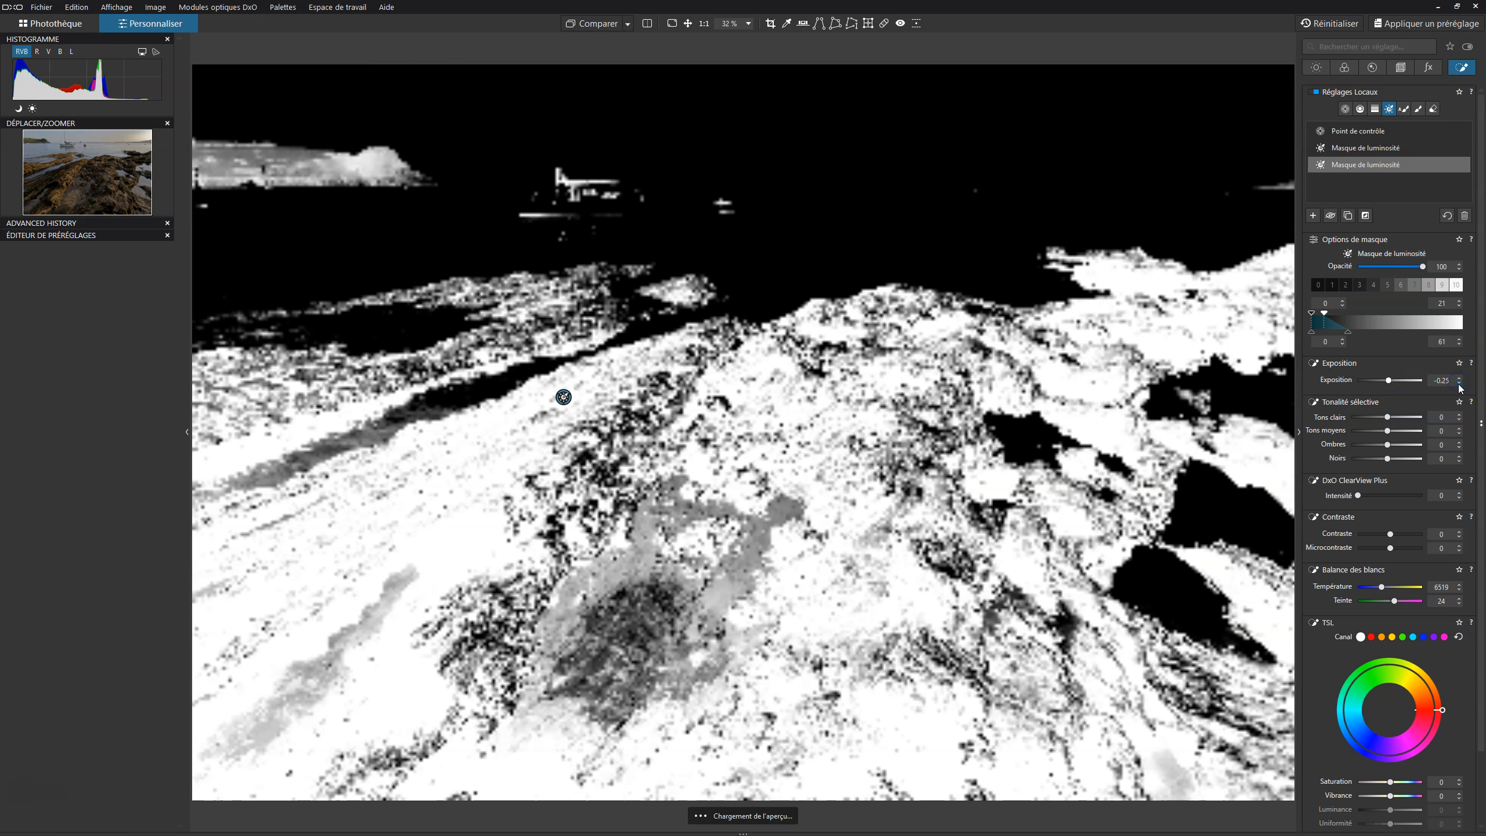
{"action": "left_click", "coordinate": [1466, 387]}
{"action": "left_click", "coordinate": [1461, 385]}
{"action": "left_click", "coordinate": [1461, 385]}
{"action": "left_click", "coordinate": [1461, 385]}
{"action": "left_click", "coordinate": [1461, 385]}
{"action": "left_click", "coordinate": [1461, 385]}
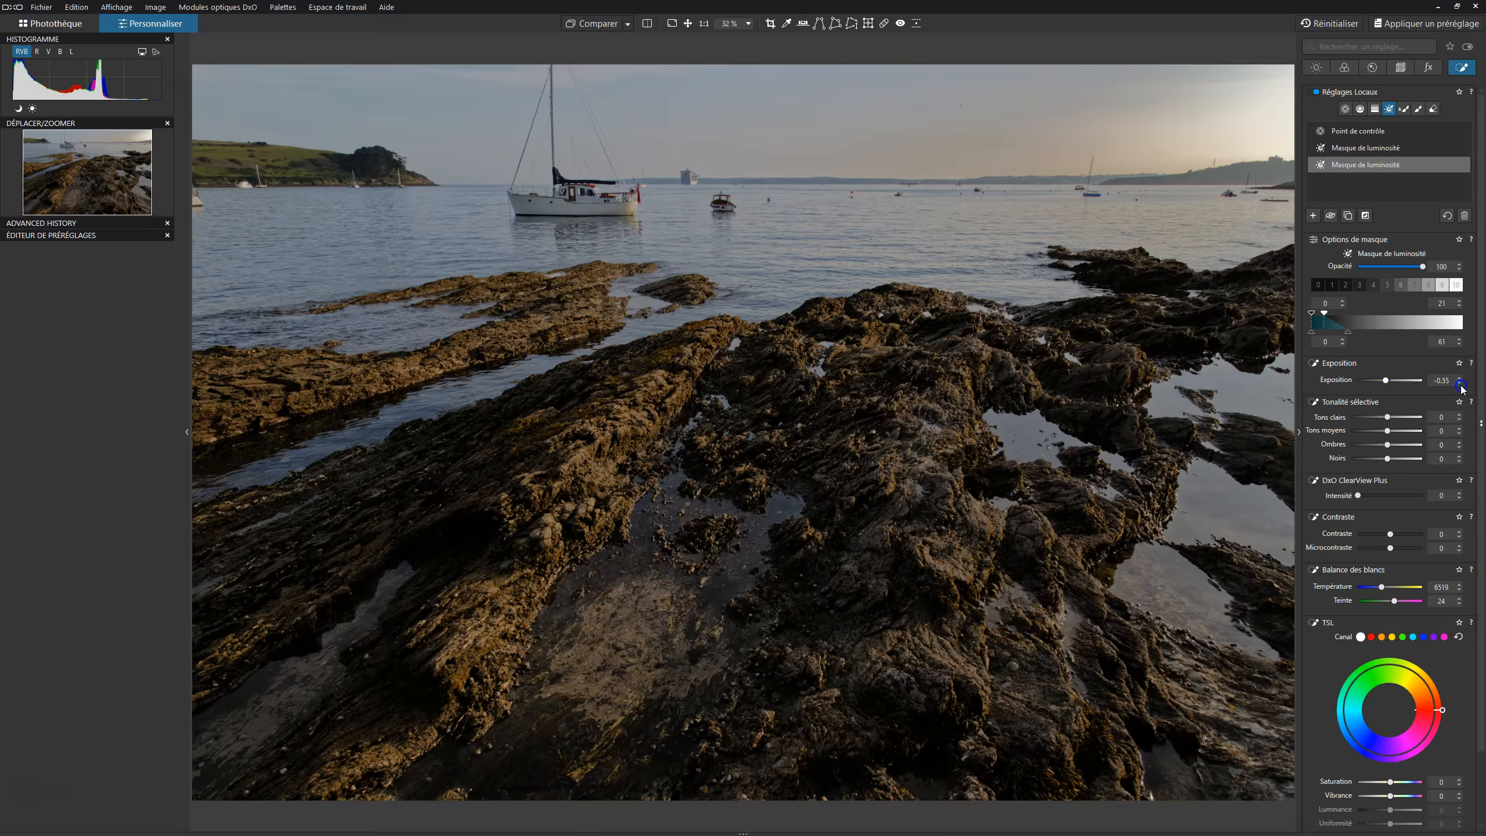
{"action": "left_click", "coordinate": [1461, 385]}
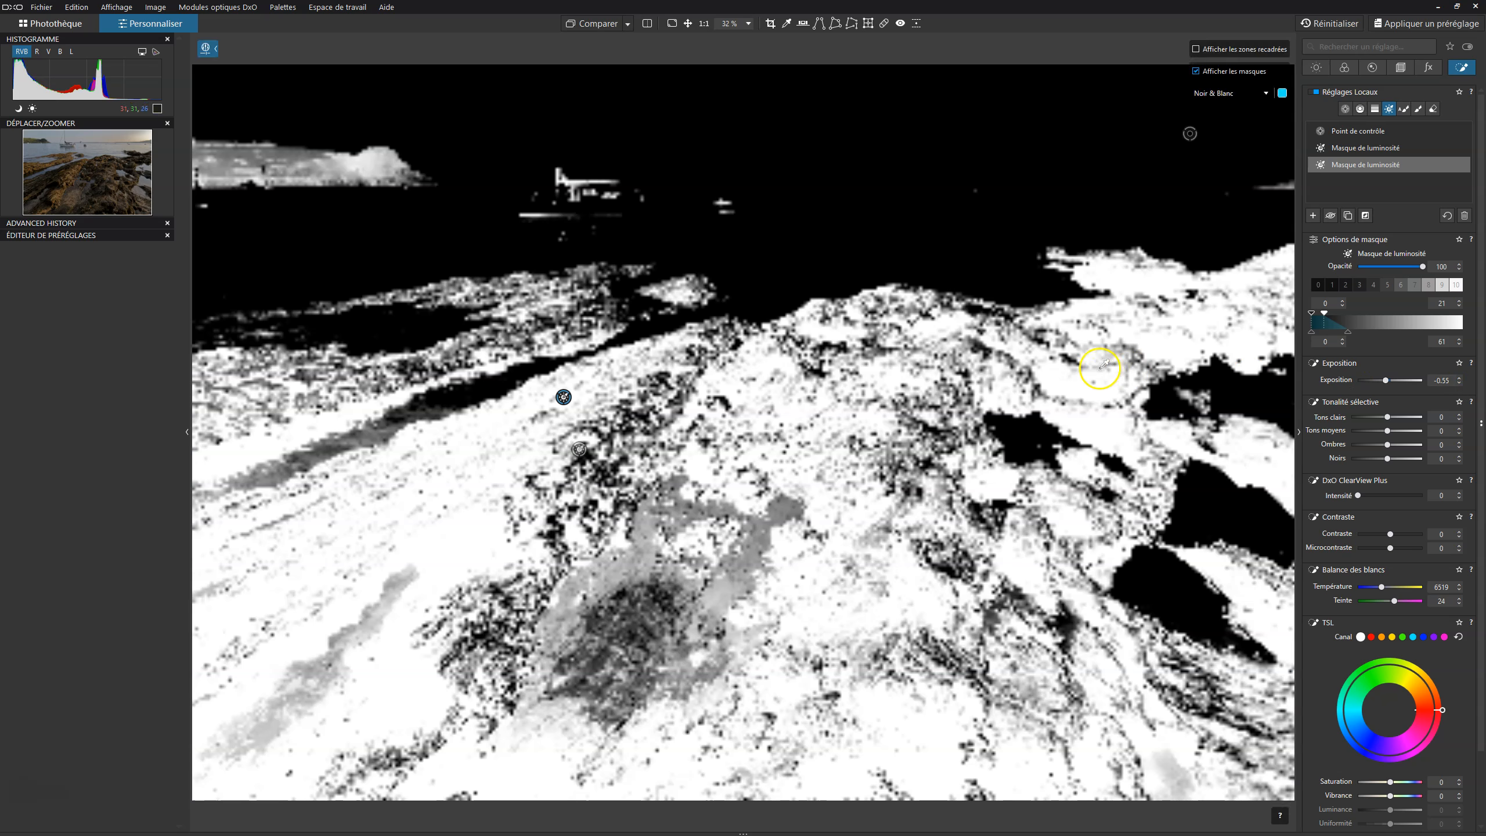
- Hide the mask display, try an exposure of -1.21 on the second luminosity mask and reset it
{"action": "left_click", "coordinate": [1198, 70]}
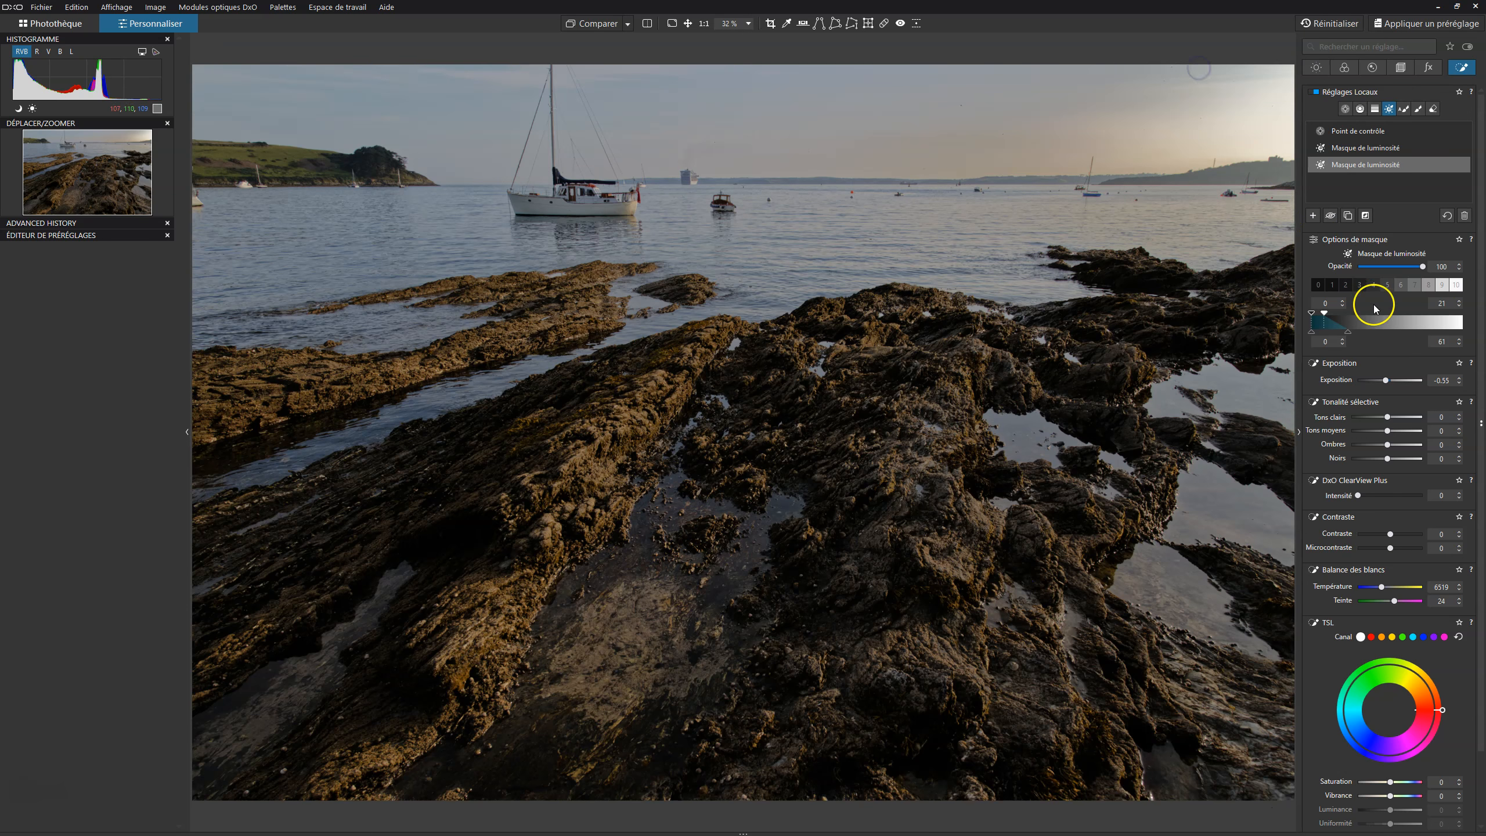
{"action": "left_click", "coordinate": [1461, 385]}
{"action": "left_click", "coordinate": [1461, 385]}
{"action": "left_click_drag", "start_coordinate": [1398, 387], "coordinate": [1383, 381]}
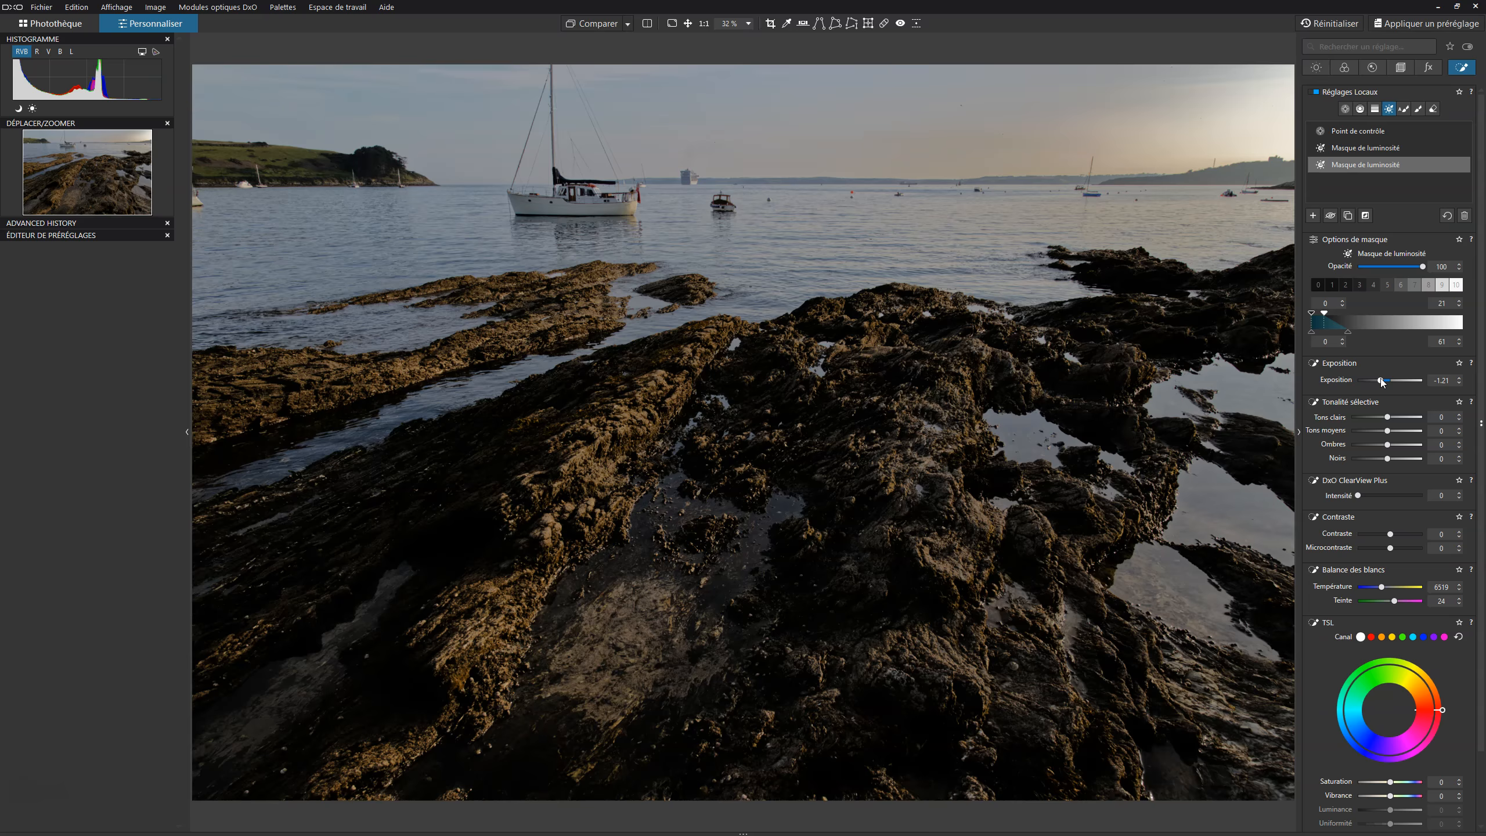
{"action": "double_click", "coordinate": [1381, 380]}
- Try lowering the second luminosity mask's Ombres to -20 and reset the value
{"action": "key", "text": "m"}
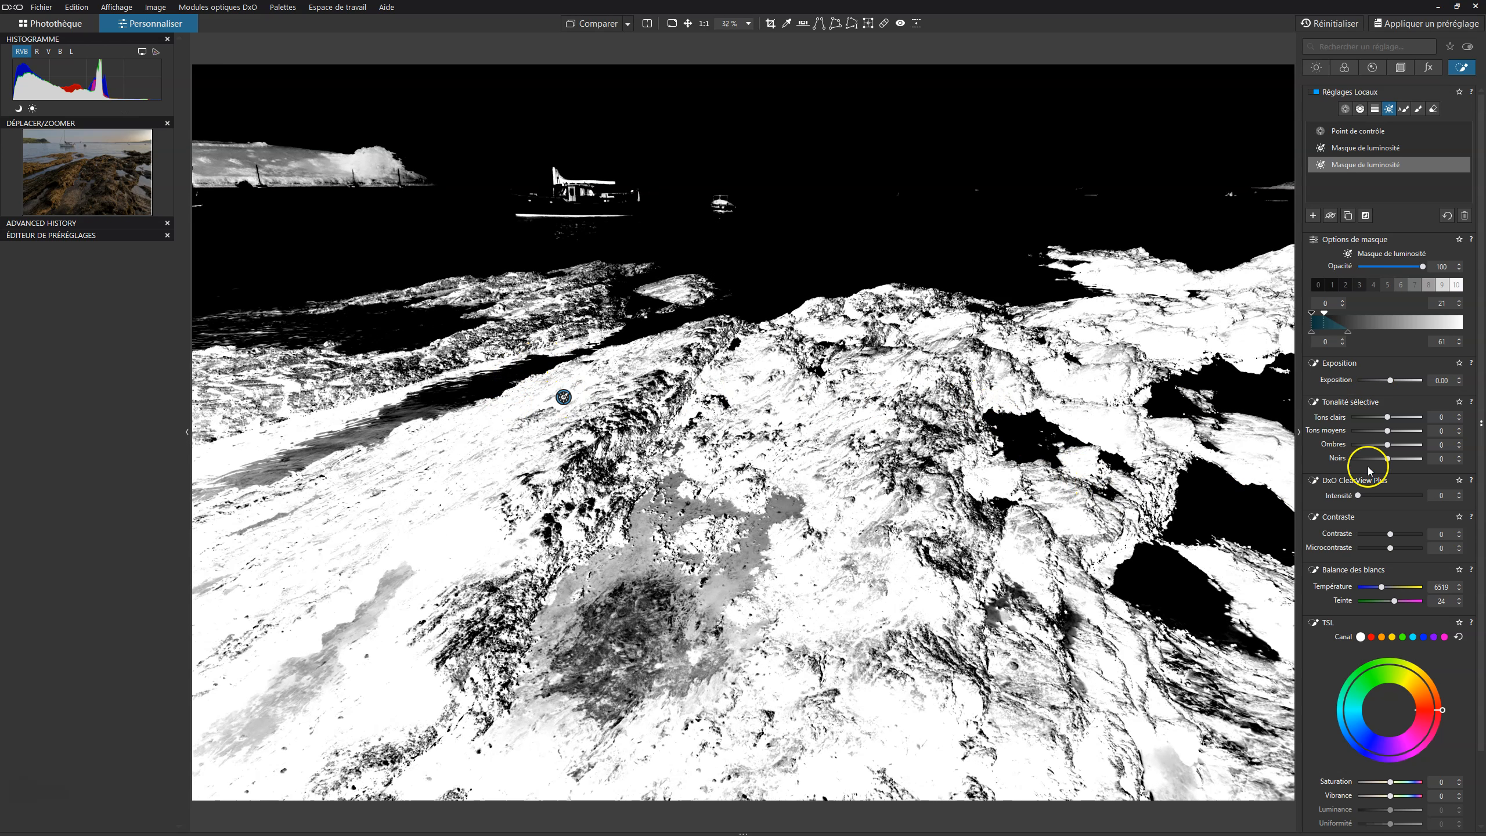
{"action": "left_click", "coordinate": [1387, 446]}
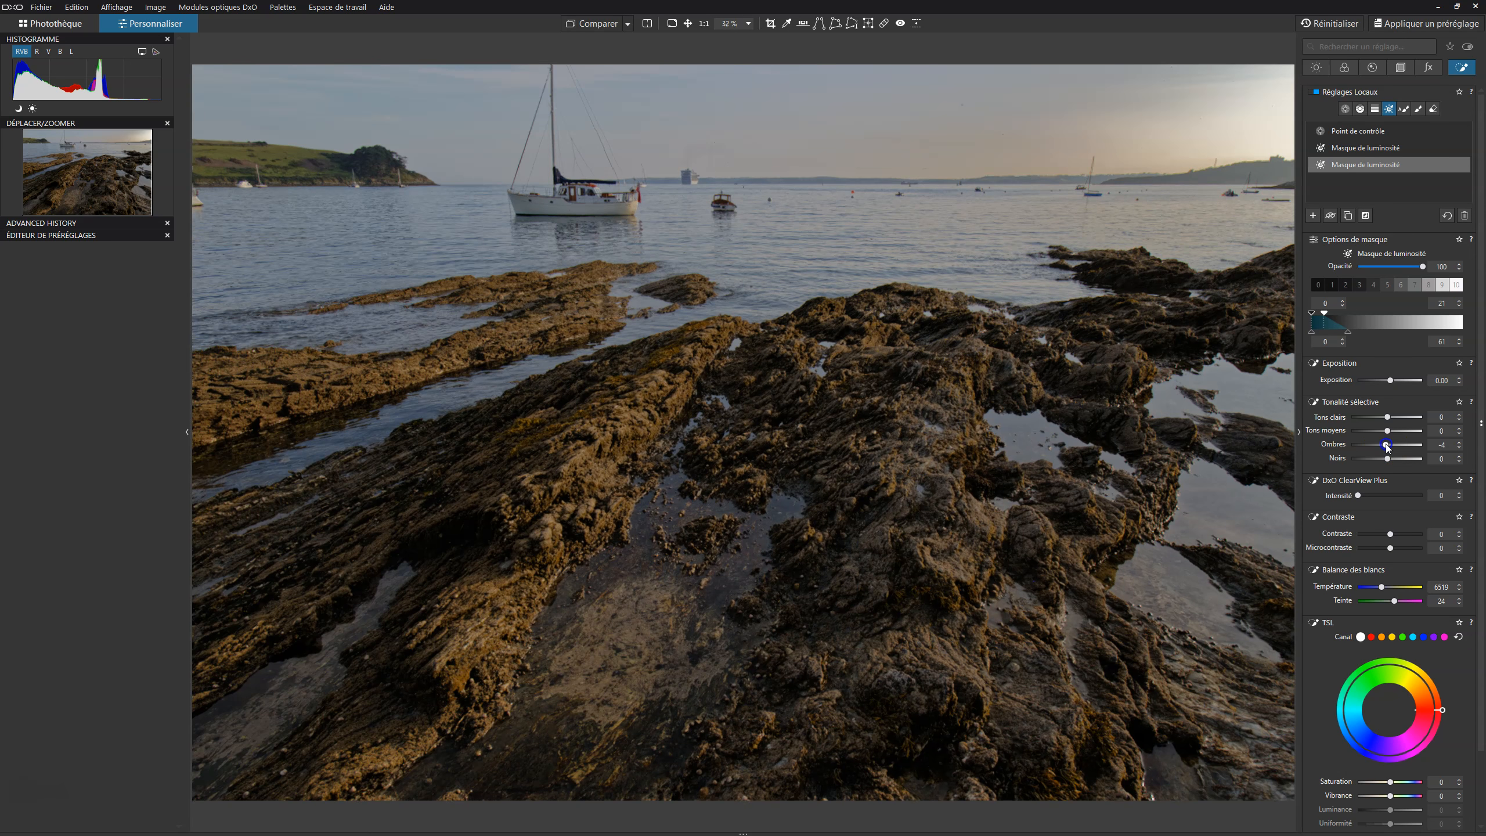
{"action": "left_click_drag", "start_coordinate": [1387, 446], "coordinate": [1381, 446]}
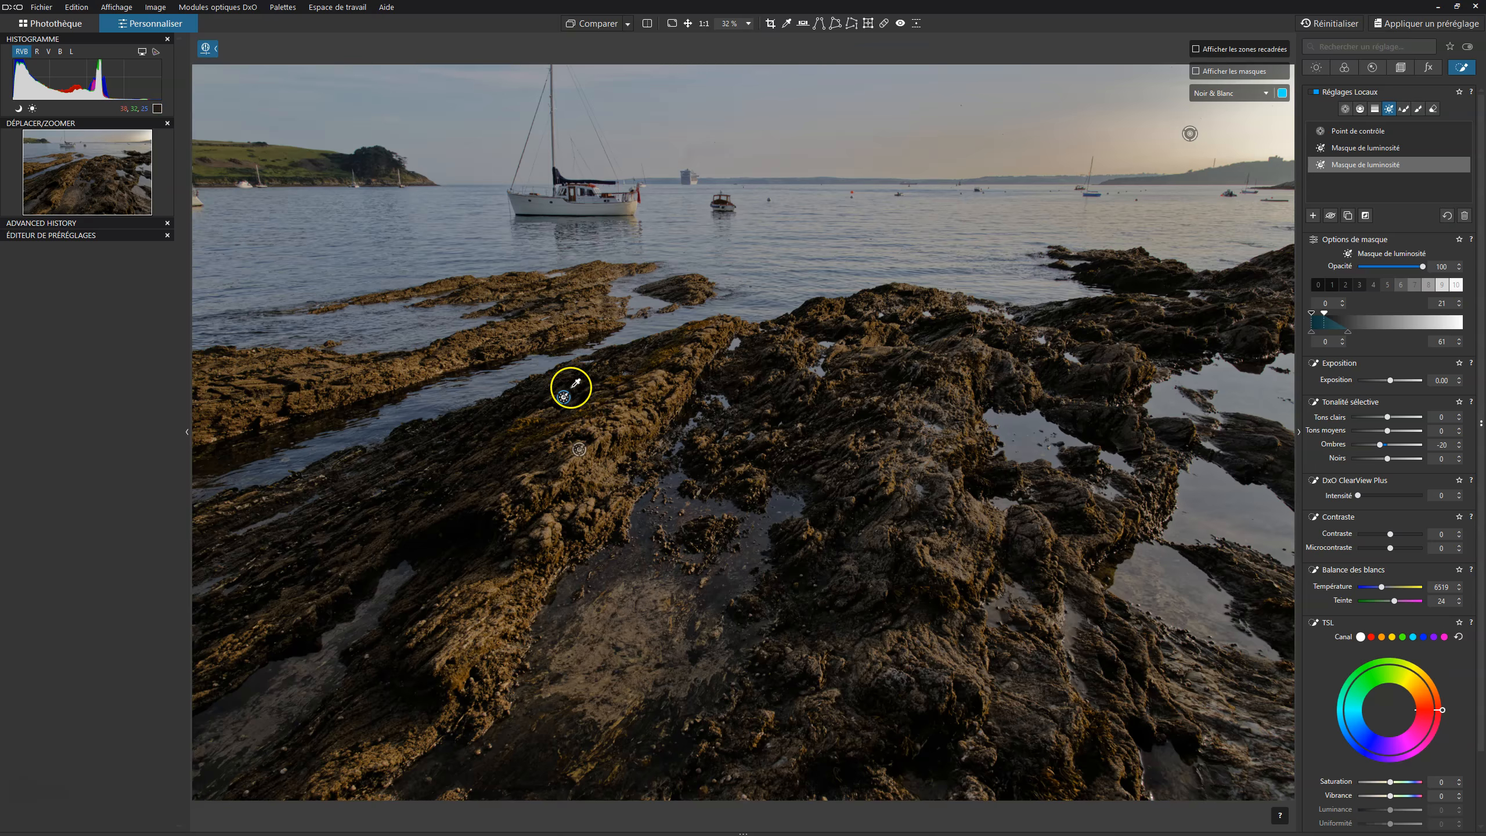
{"action": "double_click", "coordinate": [1380, 444]}
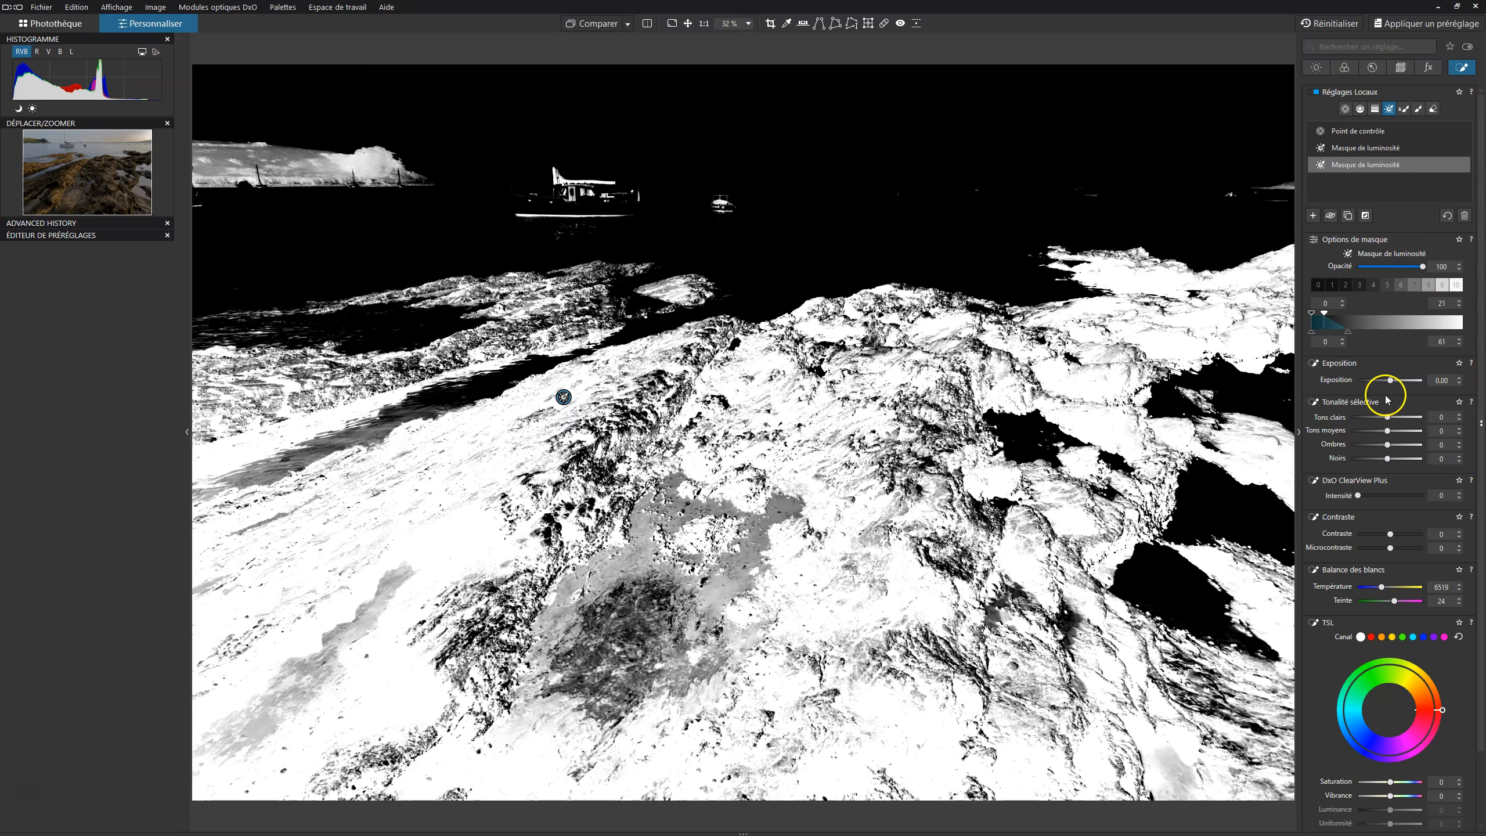
- Try exposures of -1.14 and -4.00 on the second luminosity mask and reset the exposure
{"action": "left_click_drag", "start_coordinate": [1390, 380], "coordinate": [1382, 380]}
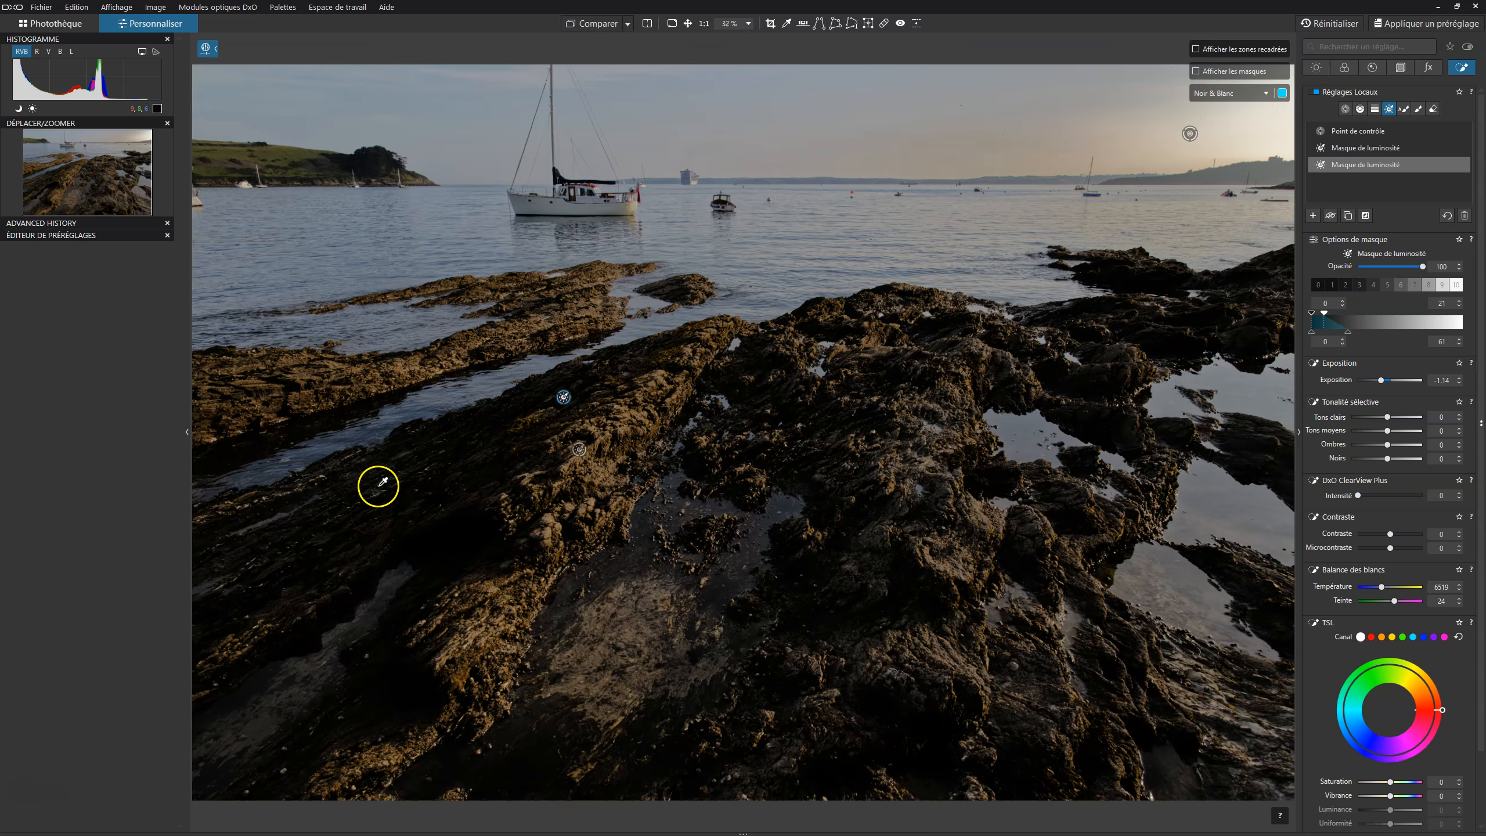
{"action": "left_click_drag", "start_coordinate": [1383, 381], "coordinate": [1340, 381]}
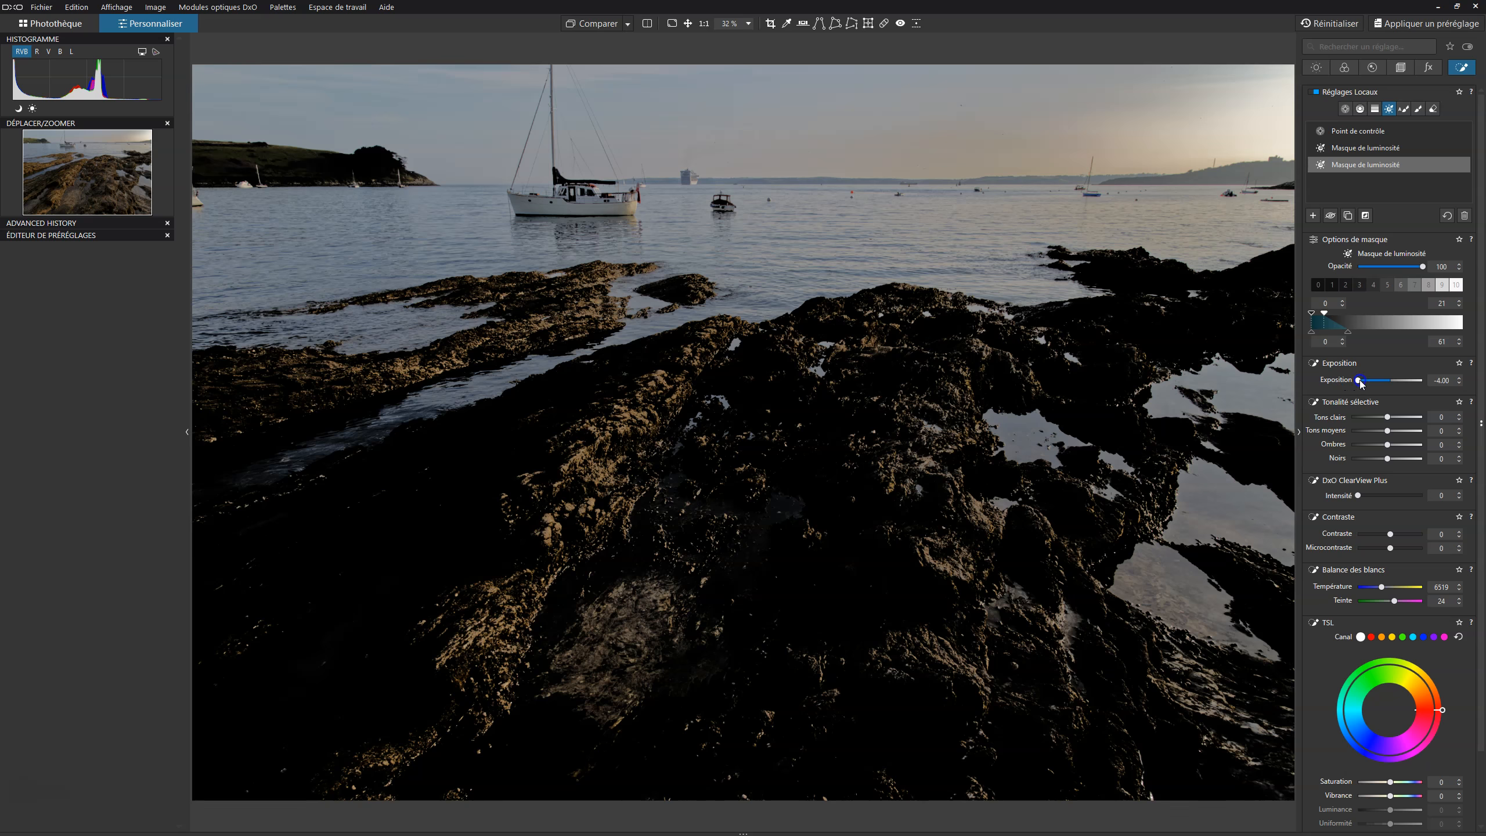
{"action": "double_click", "coordinate": [1360, 381]}
- Lower the second luminosity mask's Ombres to -17
{"action": "left_click_drag", "start_coordinate": [1389, 445], "coordinate": [1382, 445]}
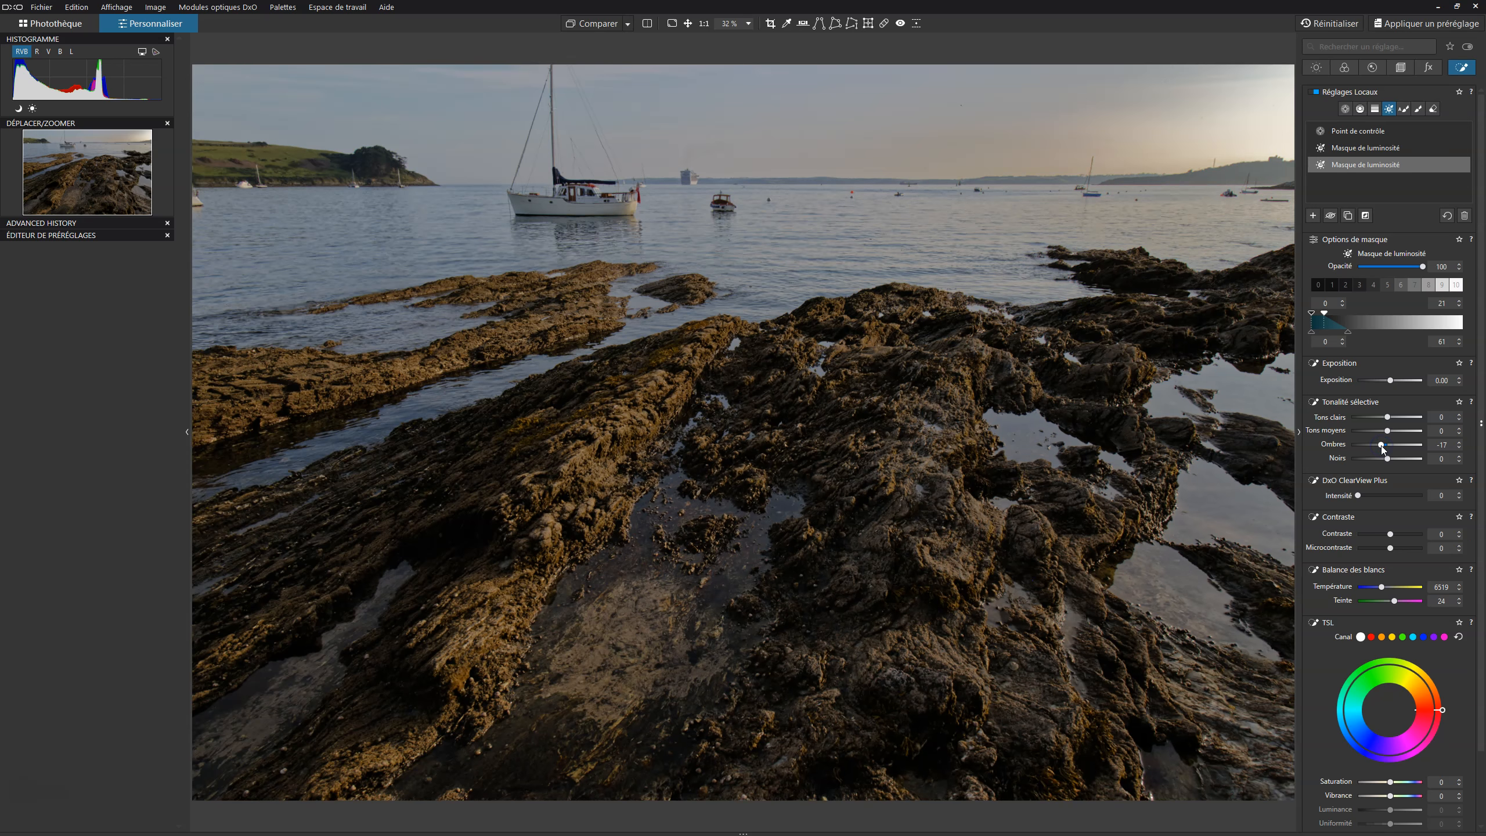
{"action": "left_click", "coordinate": [1373, 448]}
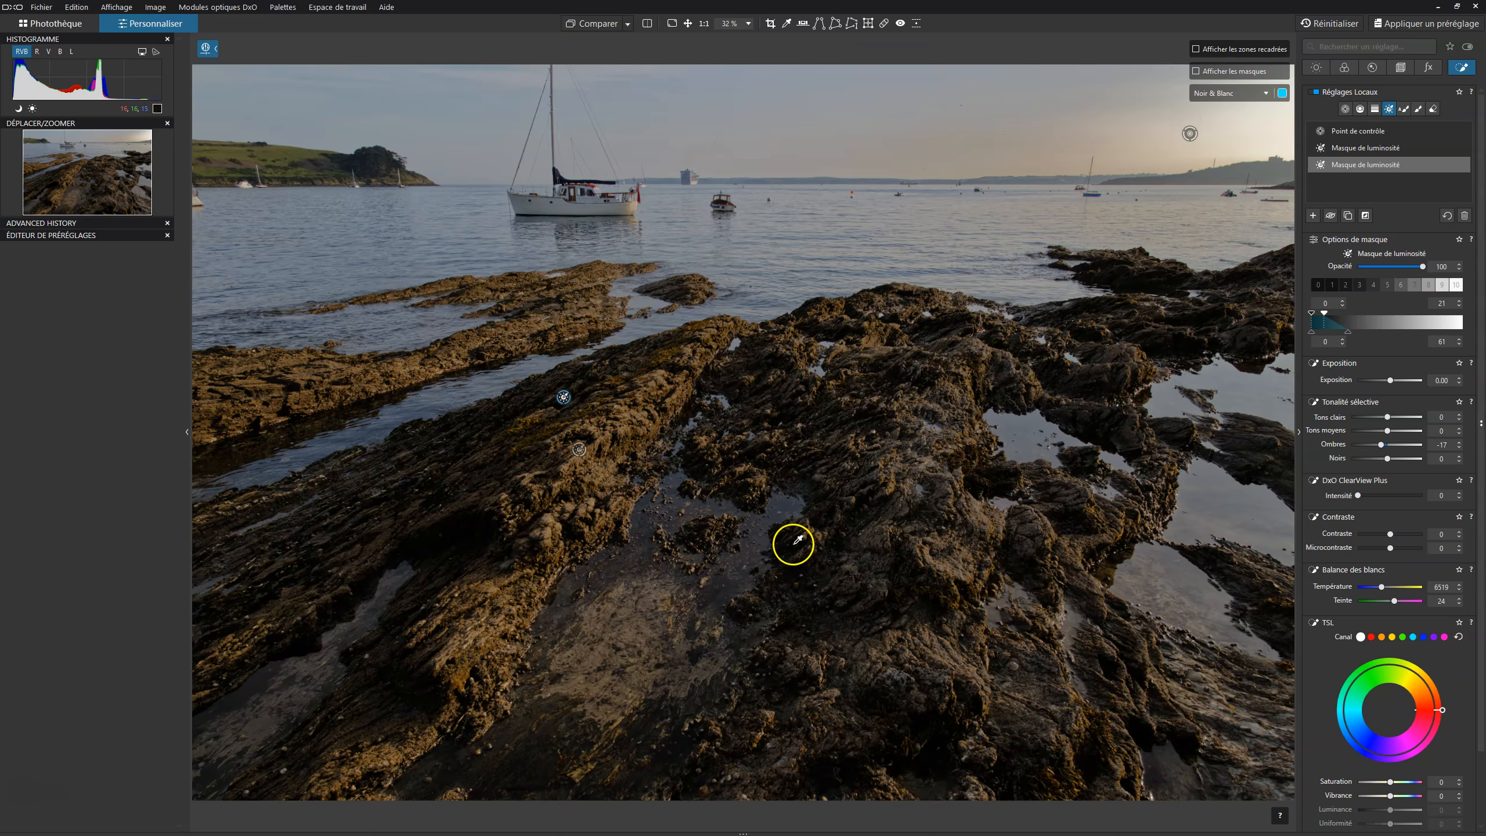
- Examine the second luminosity mask in the black-and-white mask display with its layer off and on, and hide the display
{"action": "left_click", "coordinate": [1196, 71]}
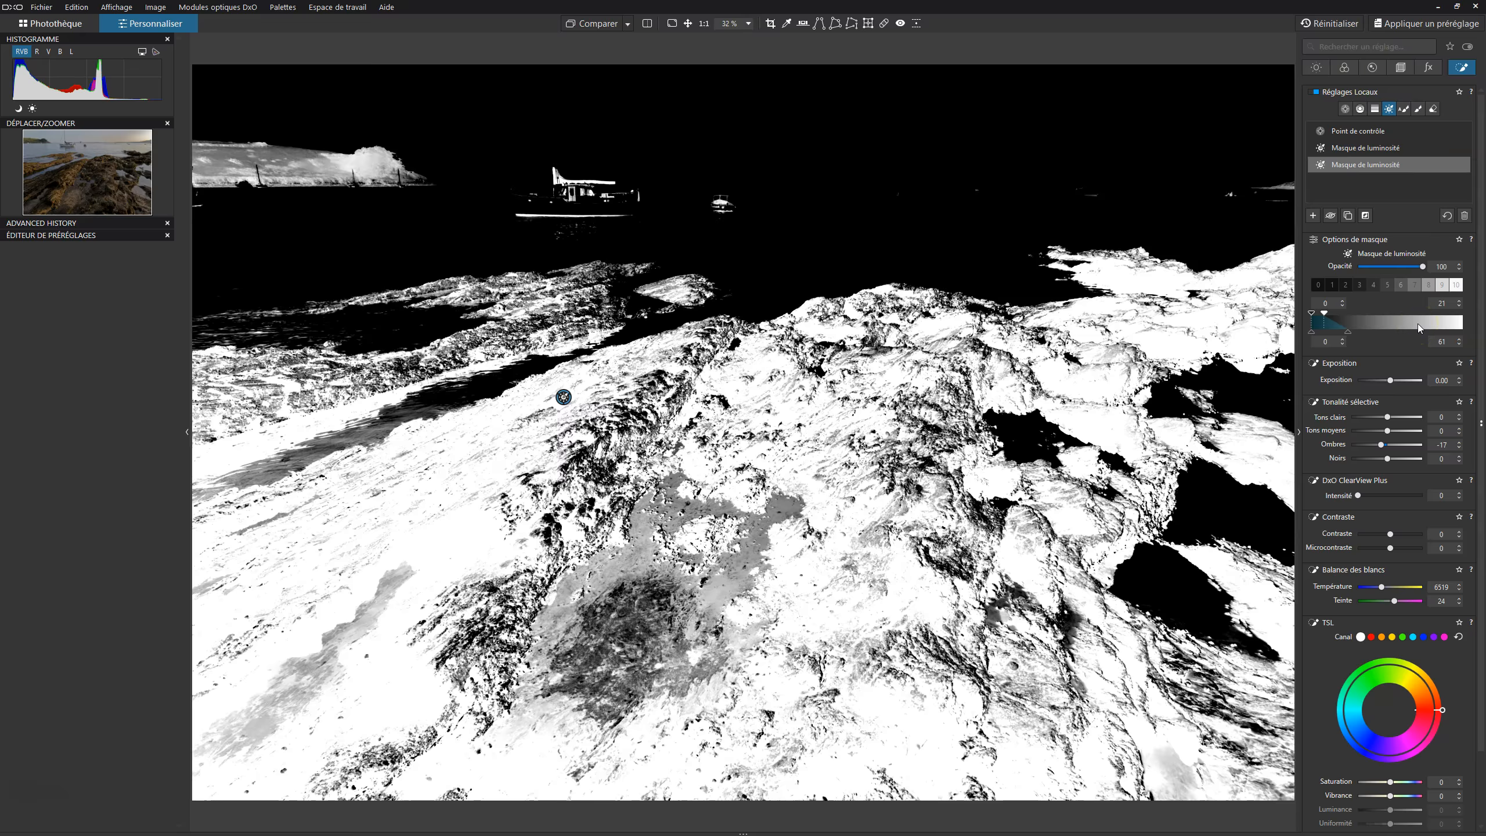
{"action": "left_click", "coordinate": [1459, 165]}
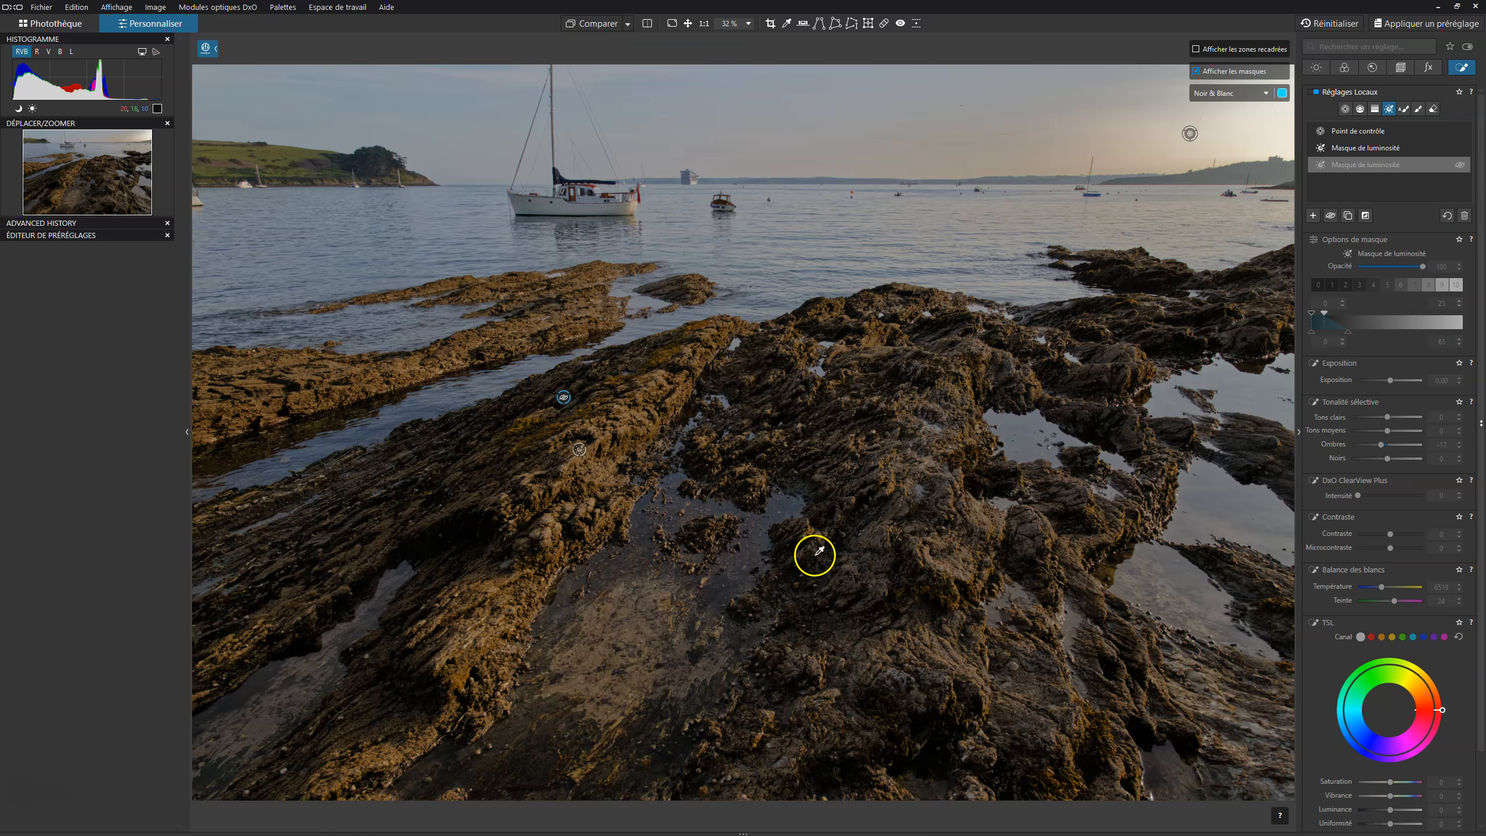
{"action": "left_click", "coordinate": [1459, 166]}
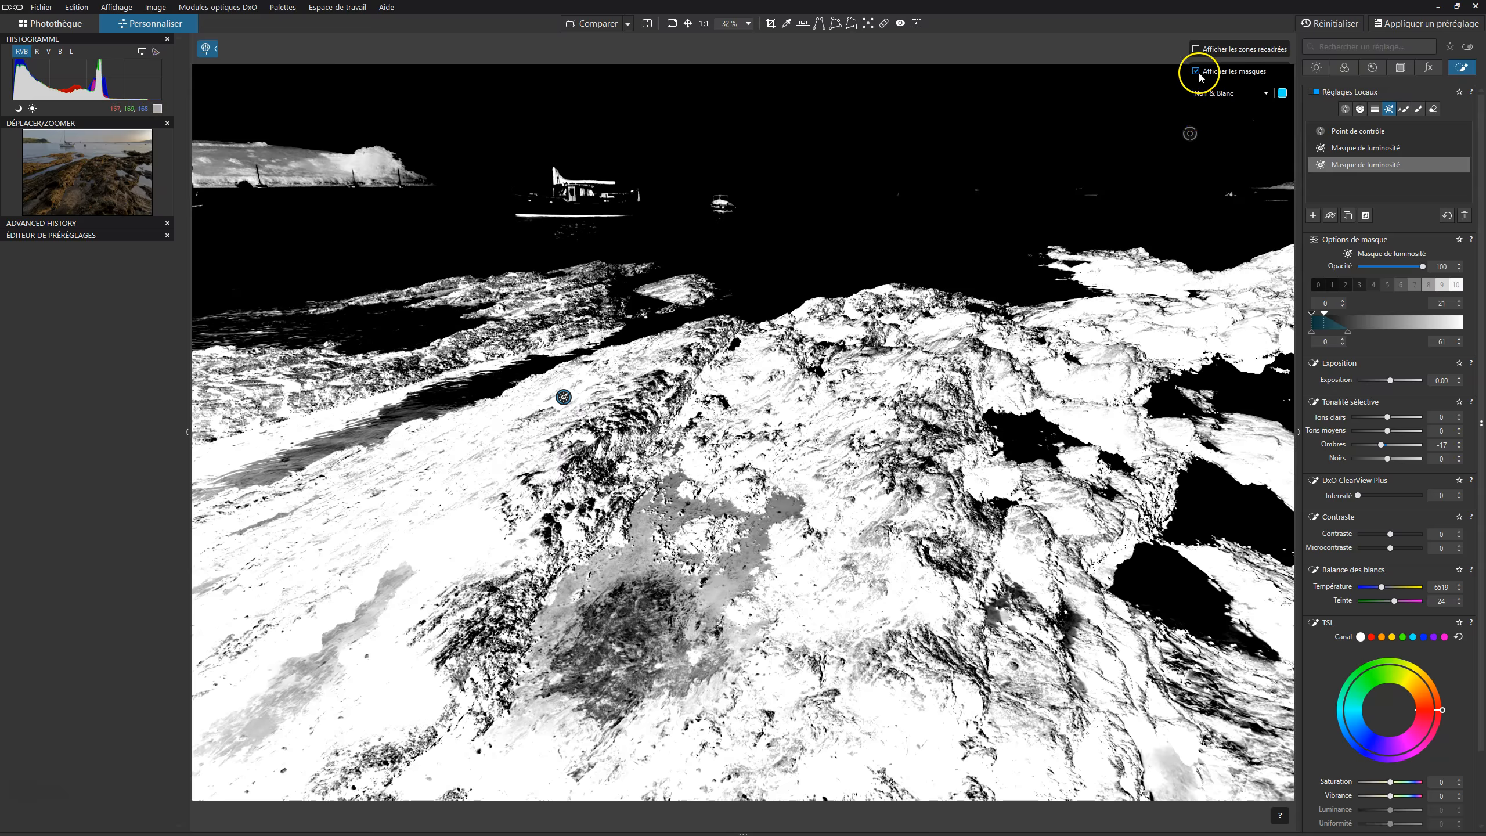
{"action": "left_click", "coordinate": [1199, 72]}
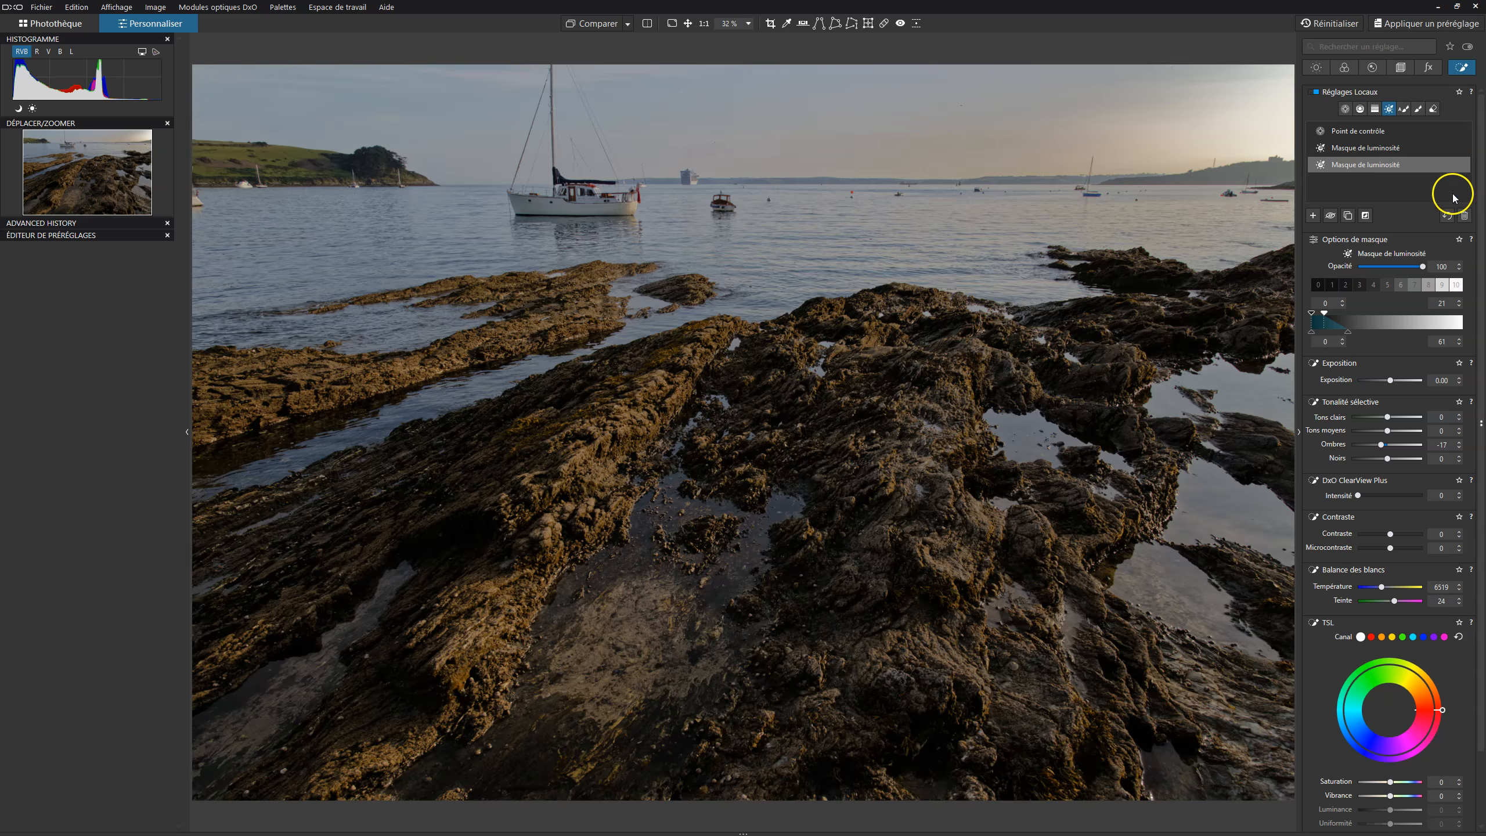
- Switch the second luminosity mask off and on repeatedly to judge its effect on the rock shadows
{"action": "left_click", "coordinate": [1459, 166]}
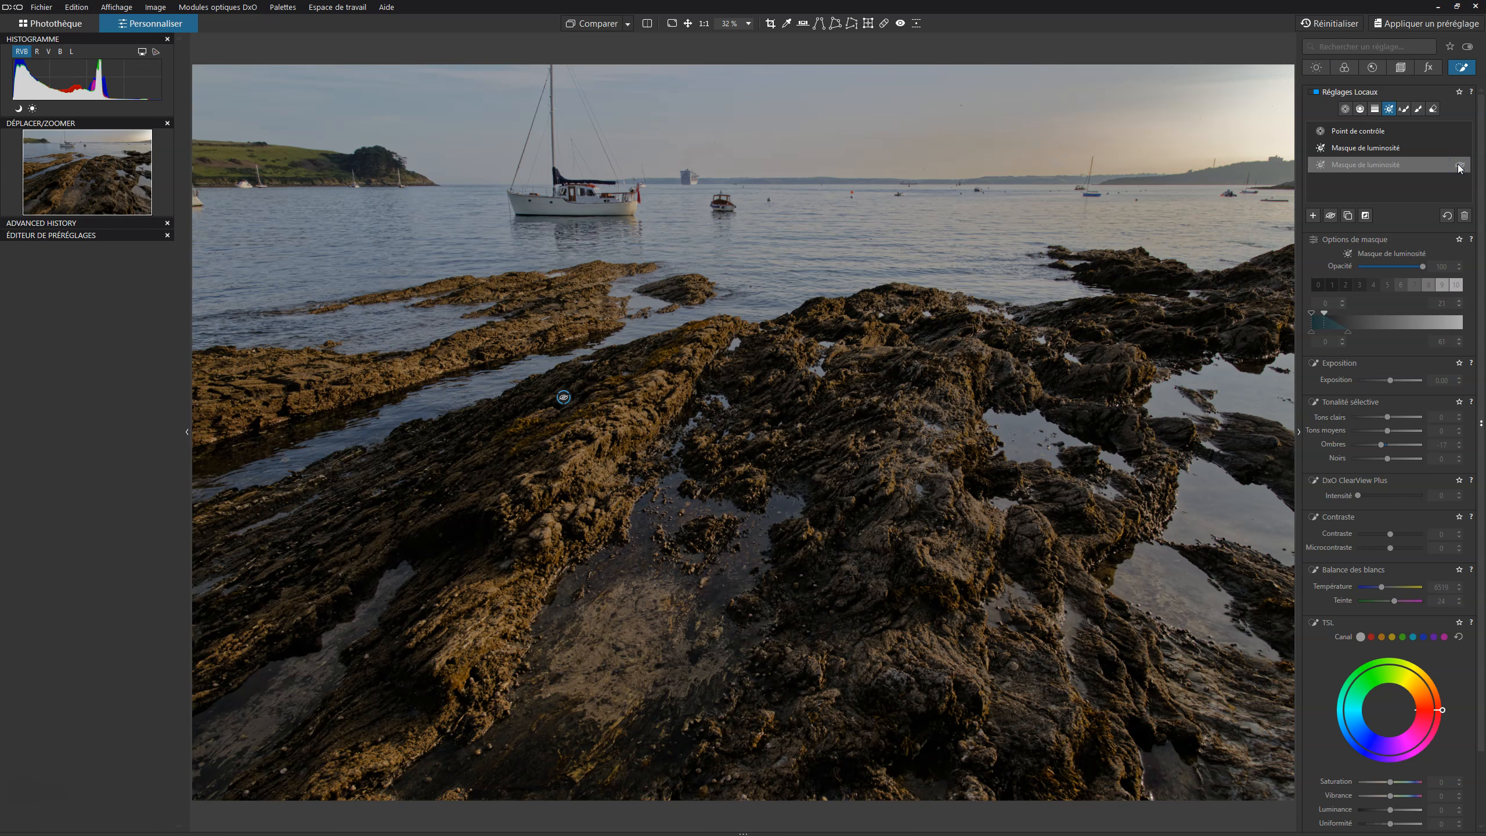
{"action": "left_click", "coordinate": [1459, 166]}
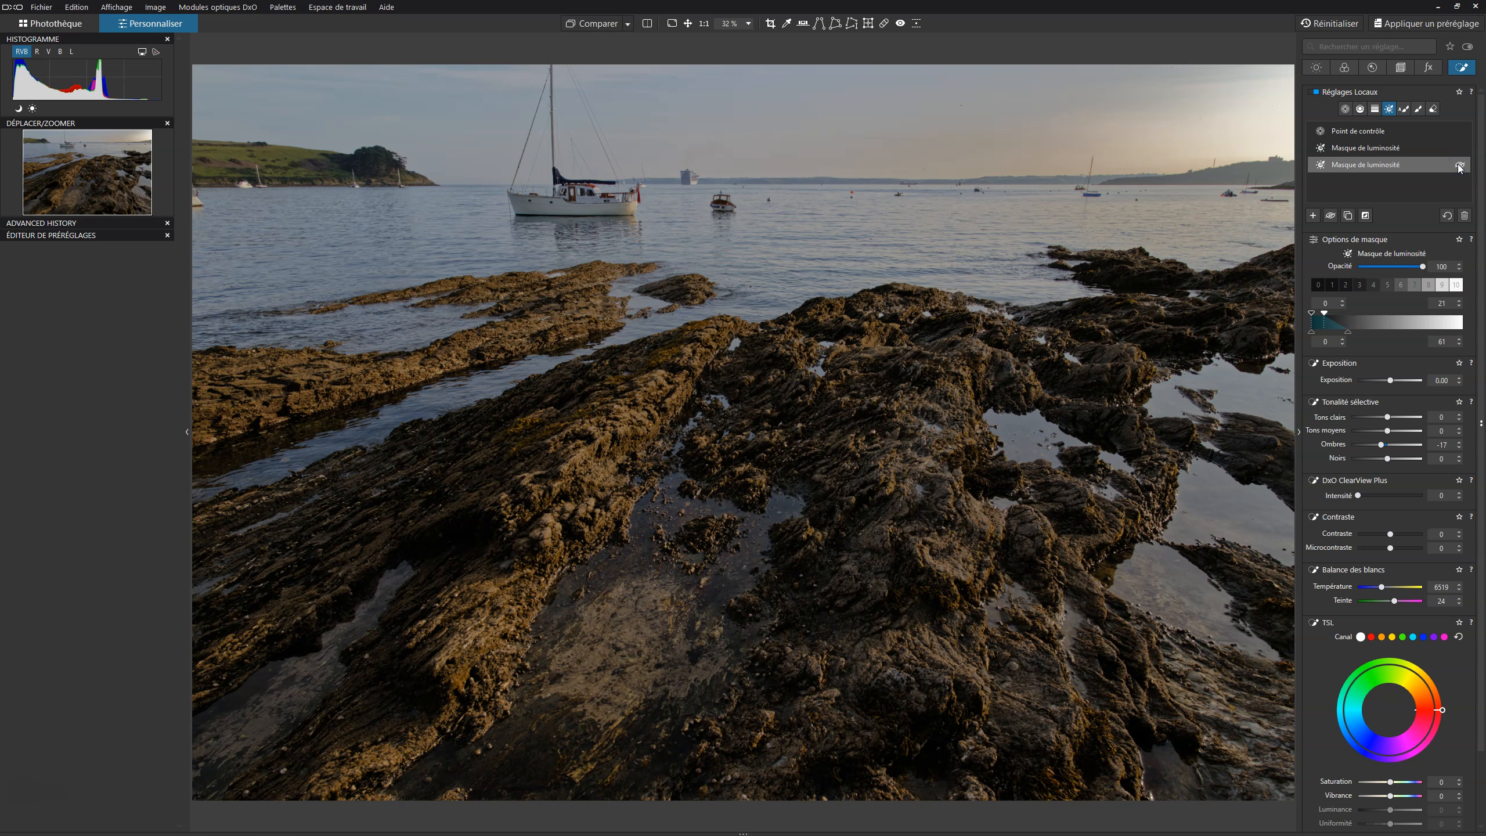
{"action": "left_click", "coordinate": [1460, 166]}
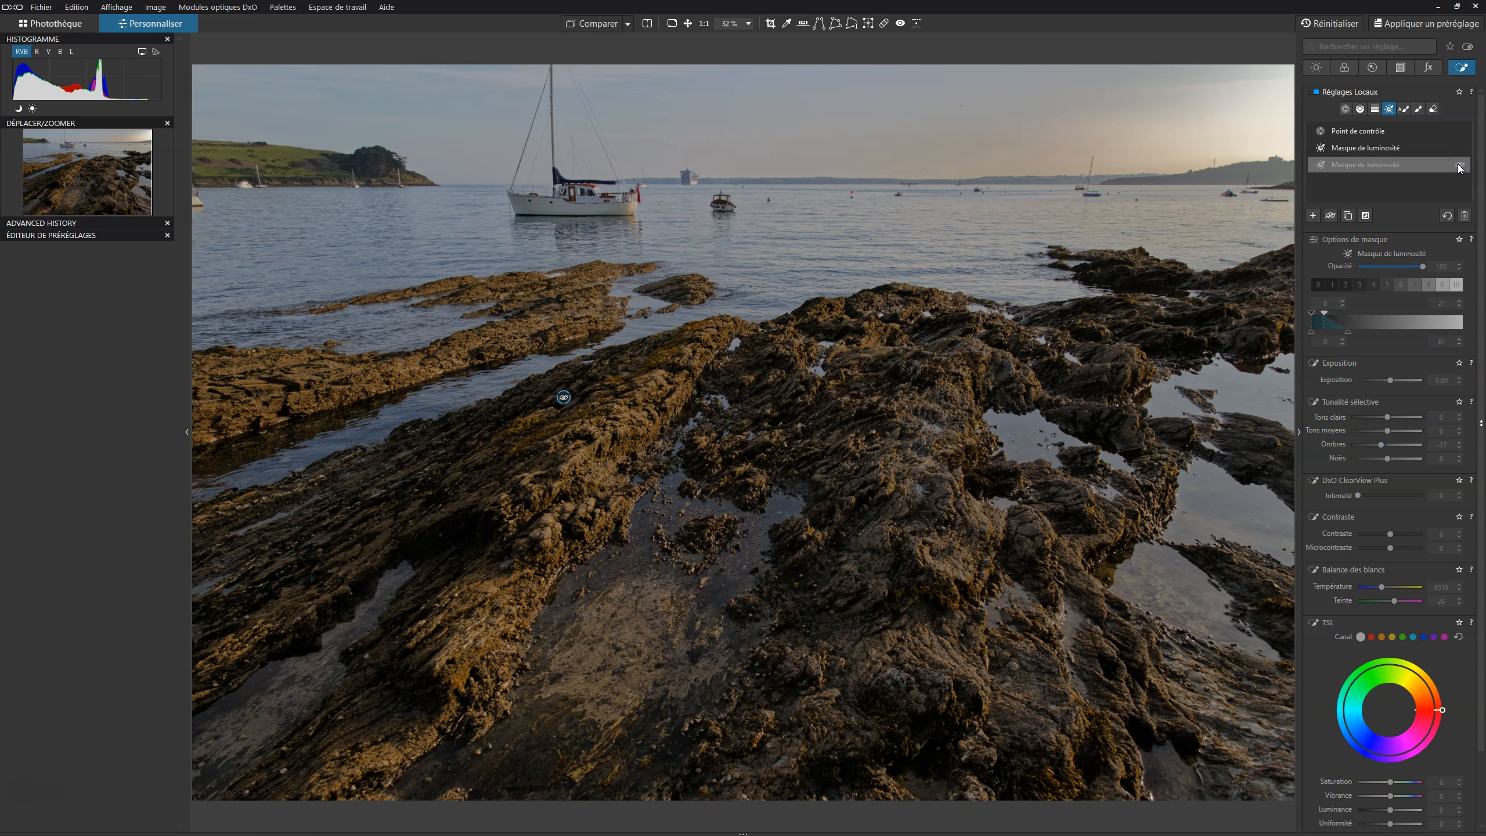
{"action": "left_click", "coordinate": [1459, 166]}
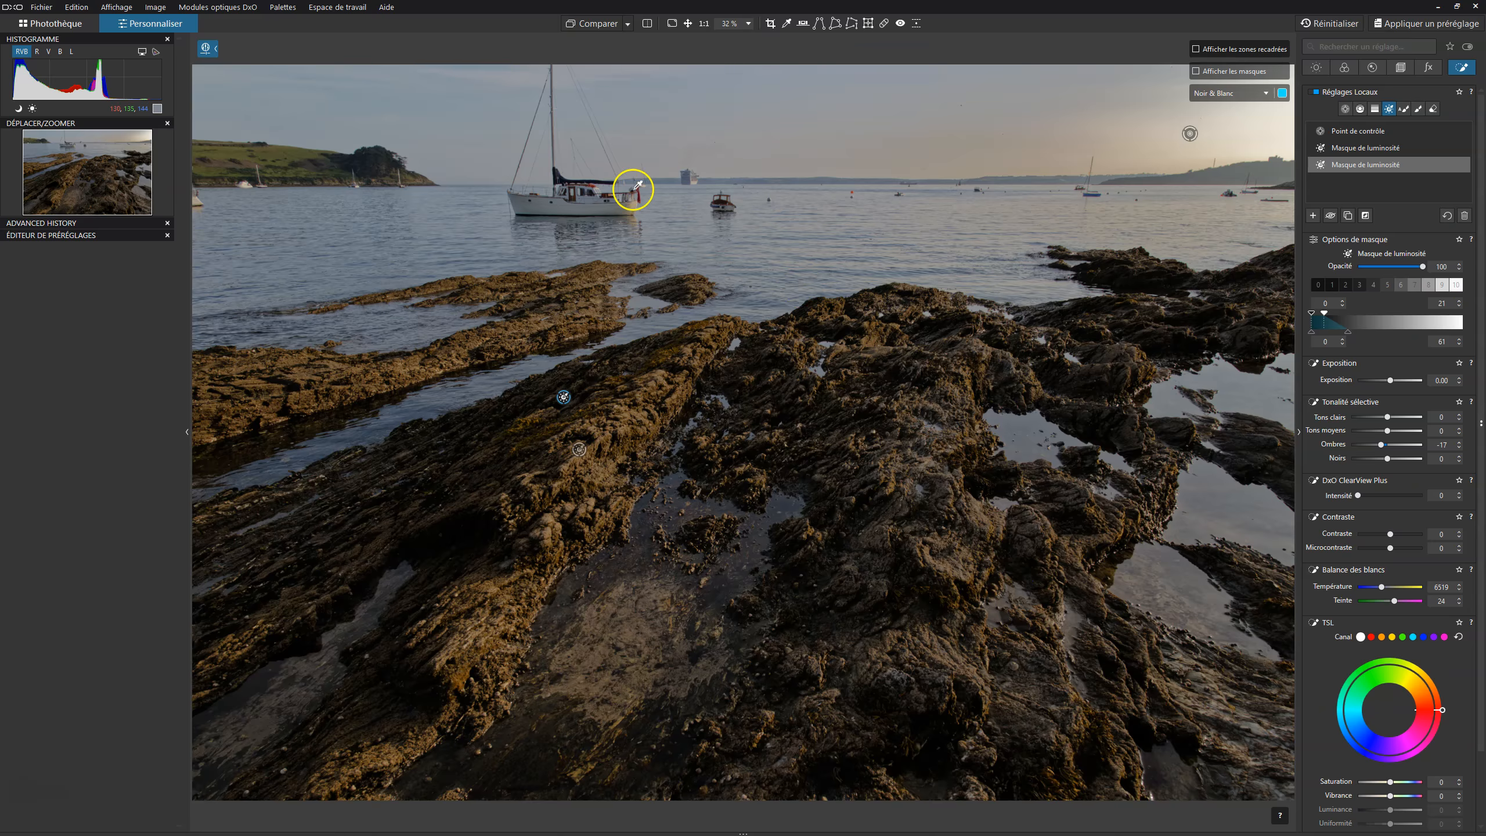
- Compare the photo with its version without local adjustments and change the comparison reference to Aucune correction (avec géométrie)
{"action": "left_click", "coordinate": [589, 29]}
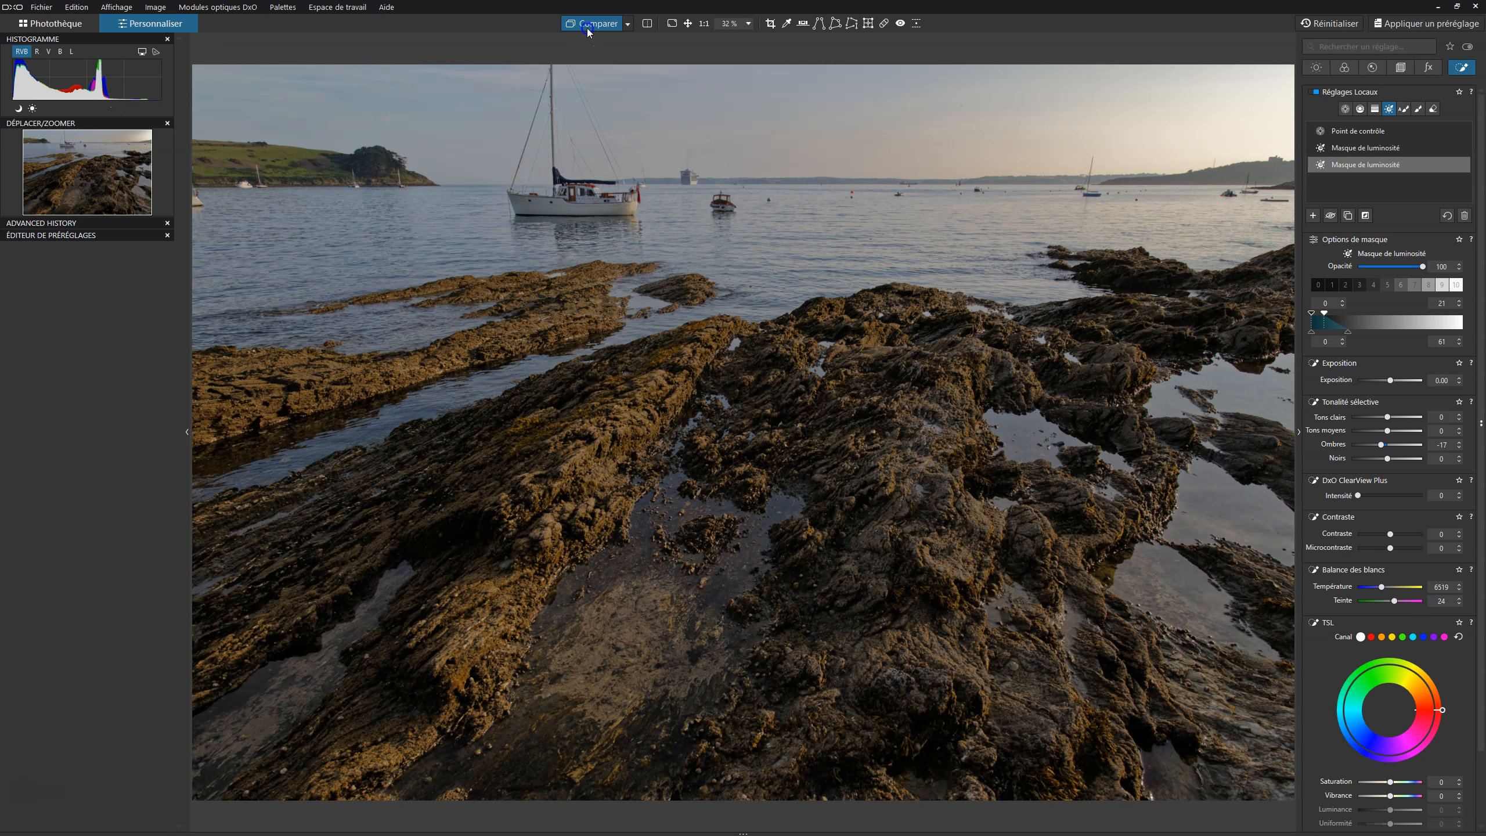
{"action": "left_click_drag", "start_coordinate": [588, 29], "coordinate": [589, 29]}
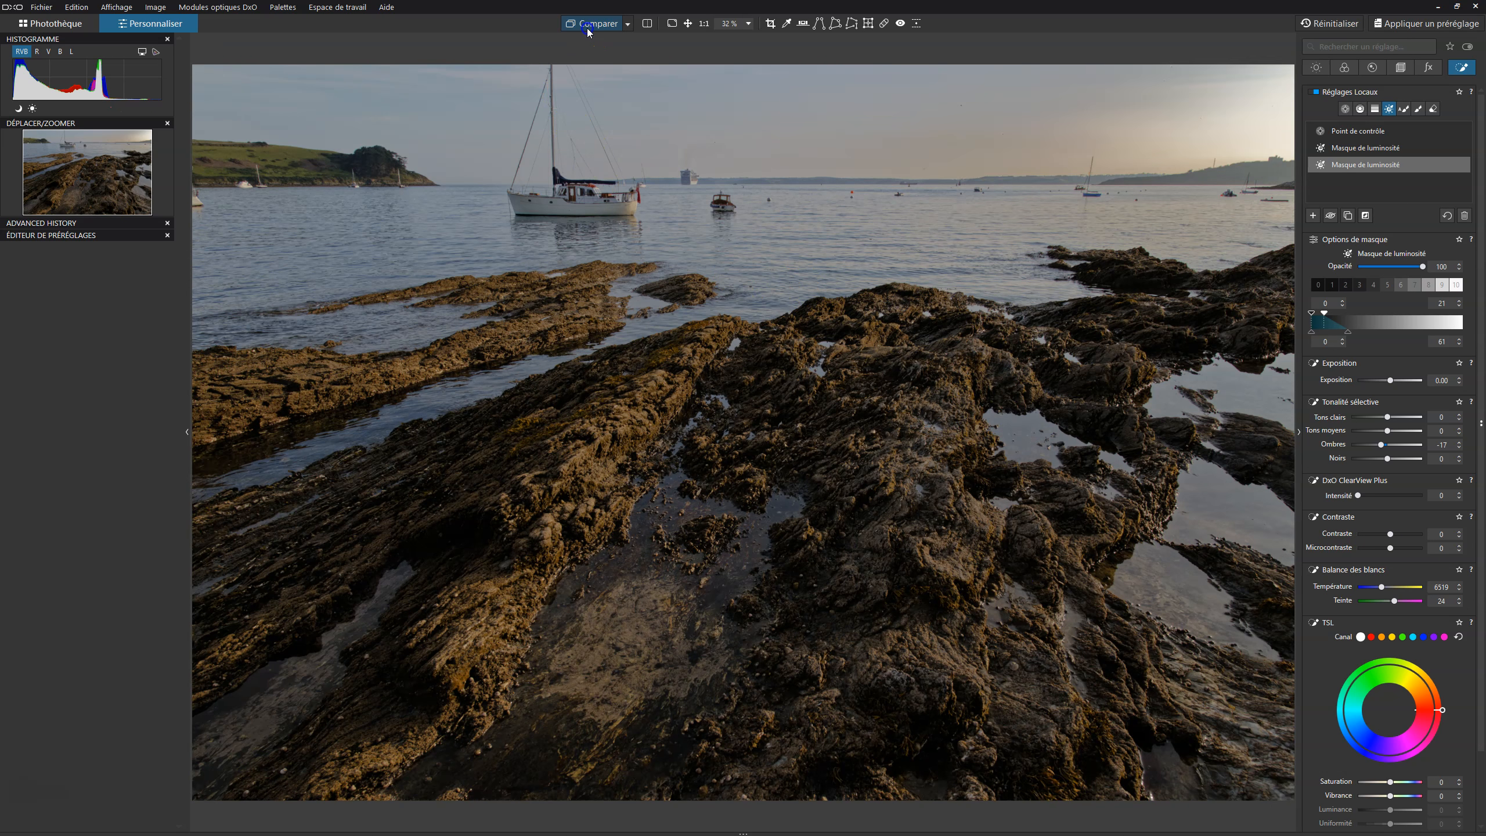
{"action": "left_click", "coordinate": [627, 23]}
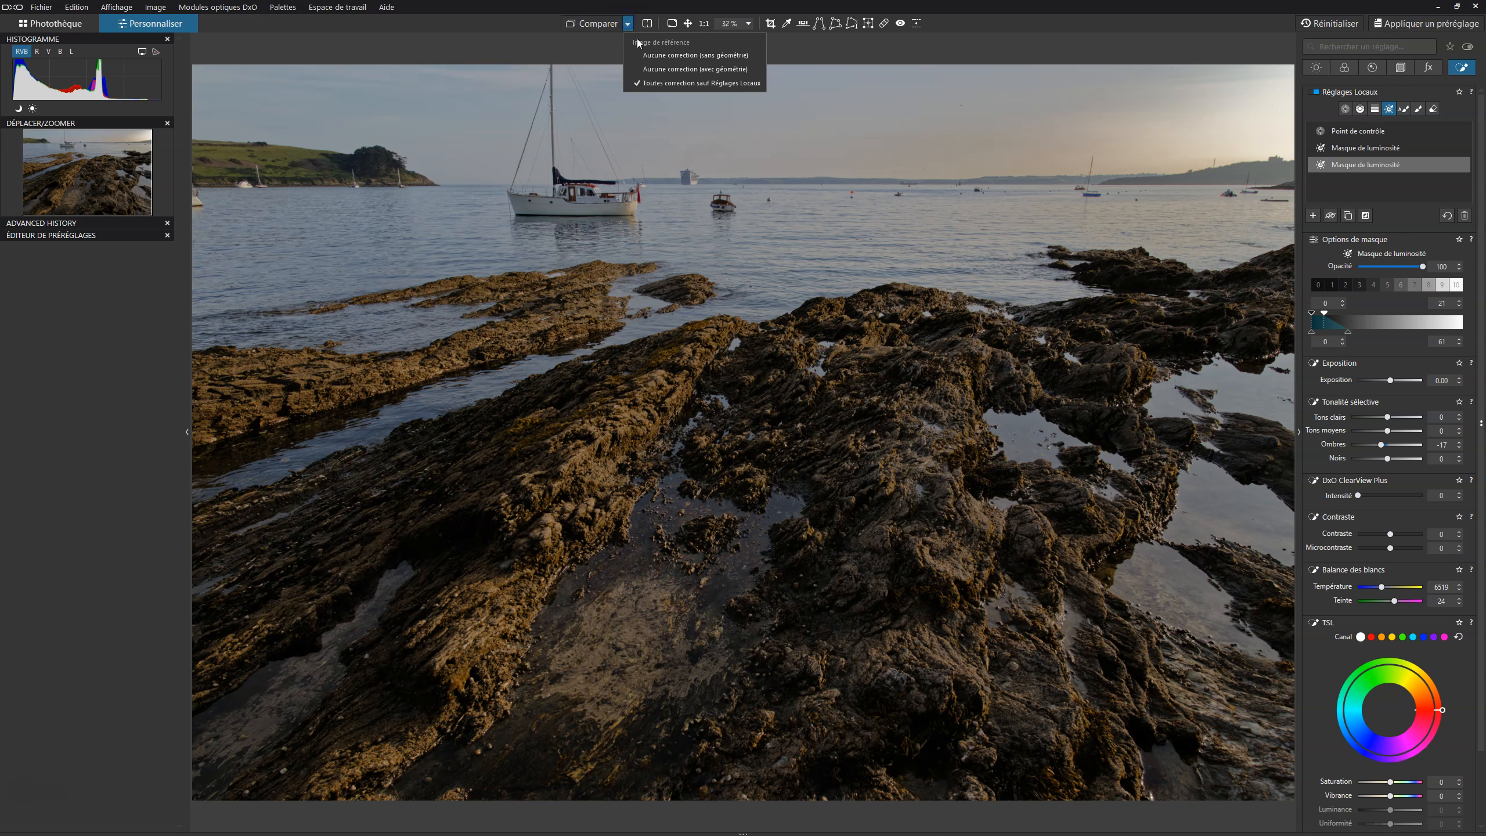
{"action": "left_click", "coordinate": [654, 69]}
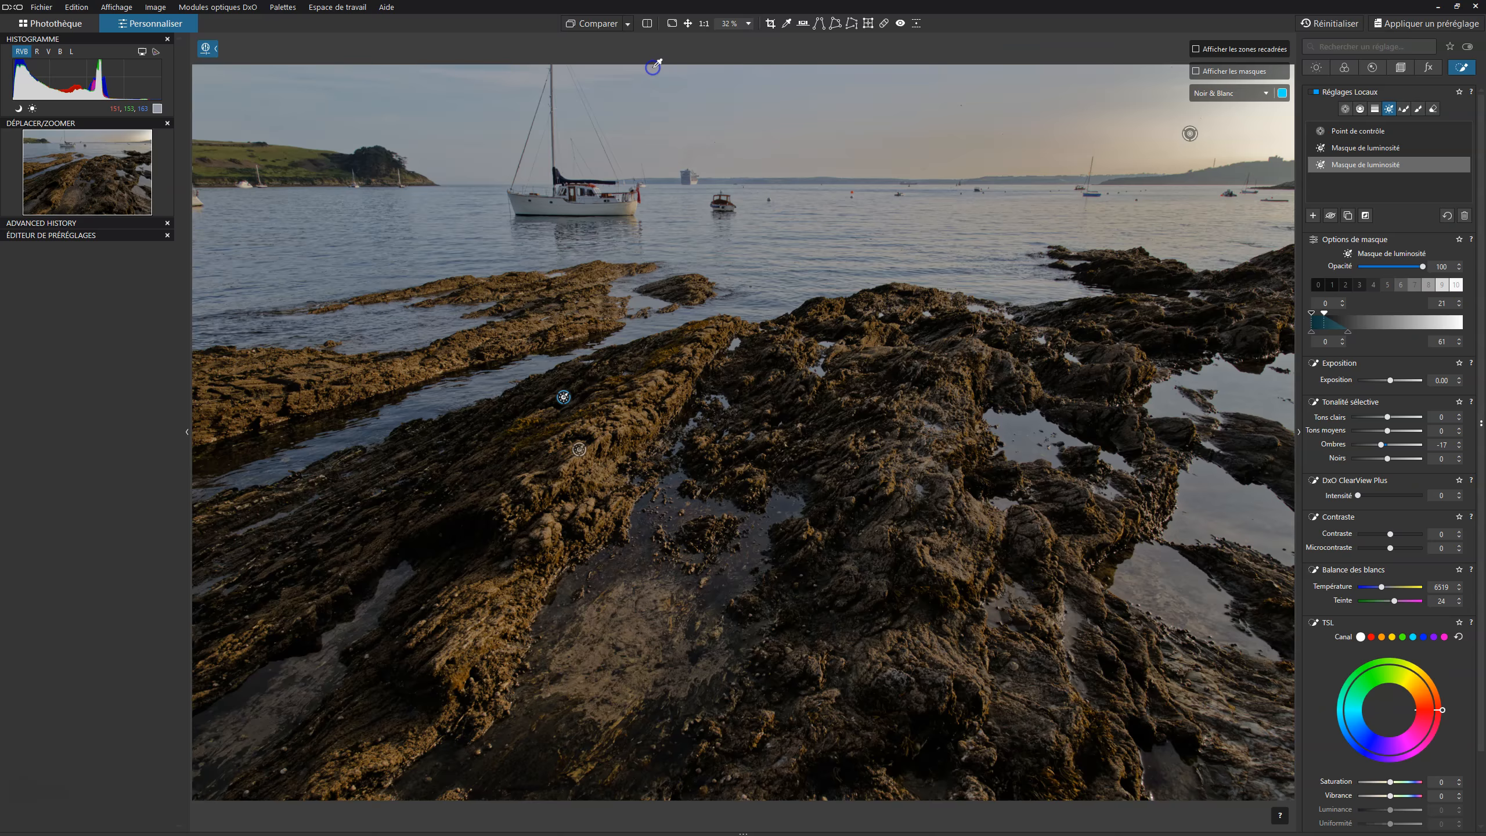
- Compare the edited photo repeatedly with the uncorrected reference image
{"action": "left_click", "coordinate": [606, 24]}
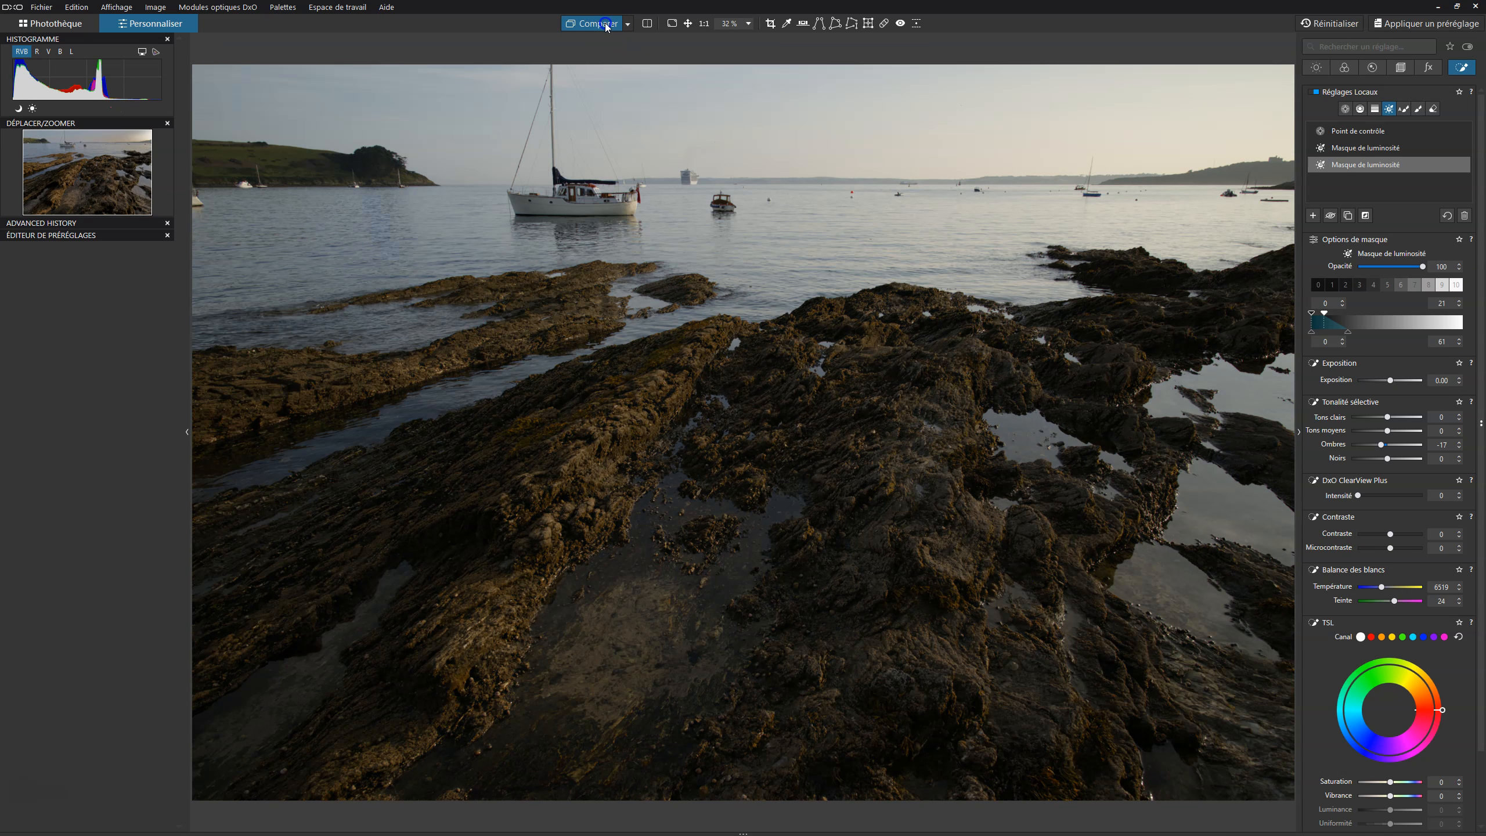
{"action": "left_click", "coordinate": [606, 25]}
{"action": "left_click", "coordinate": [607, 24]}
{"action": "left_click", "coordinate": [606, 24]}
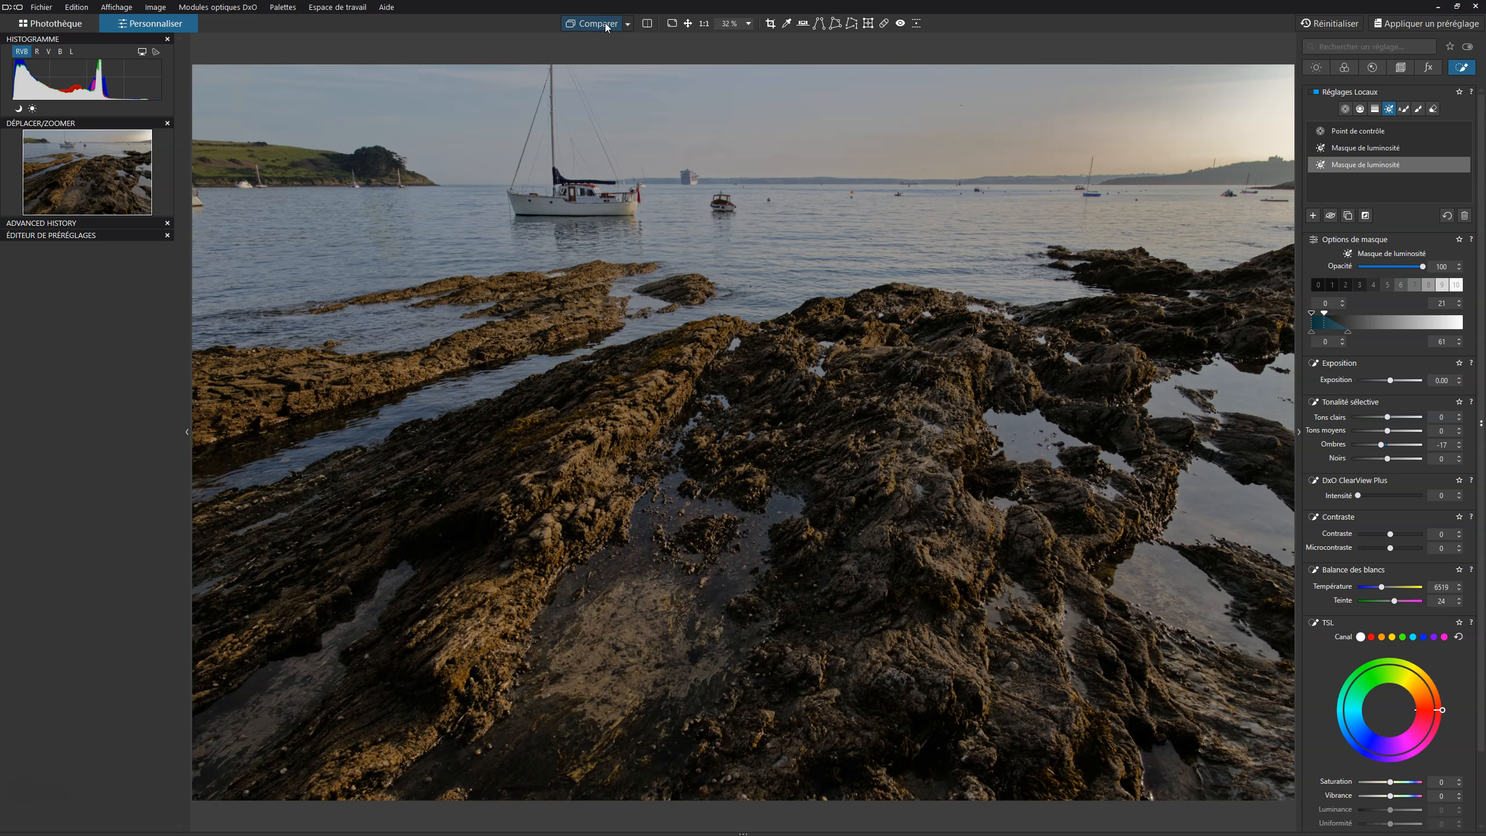
{"action": "left_click", "coordinate": [606, 24]}
{"action": "left_click", "coordinate": [606, 25]}
{"action": "left_click", "coordinate": [606, 24]}
{"action": "left_click", "coordinate": [605, 25]}
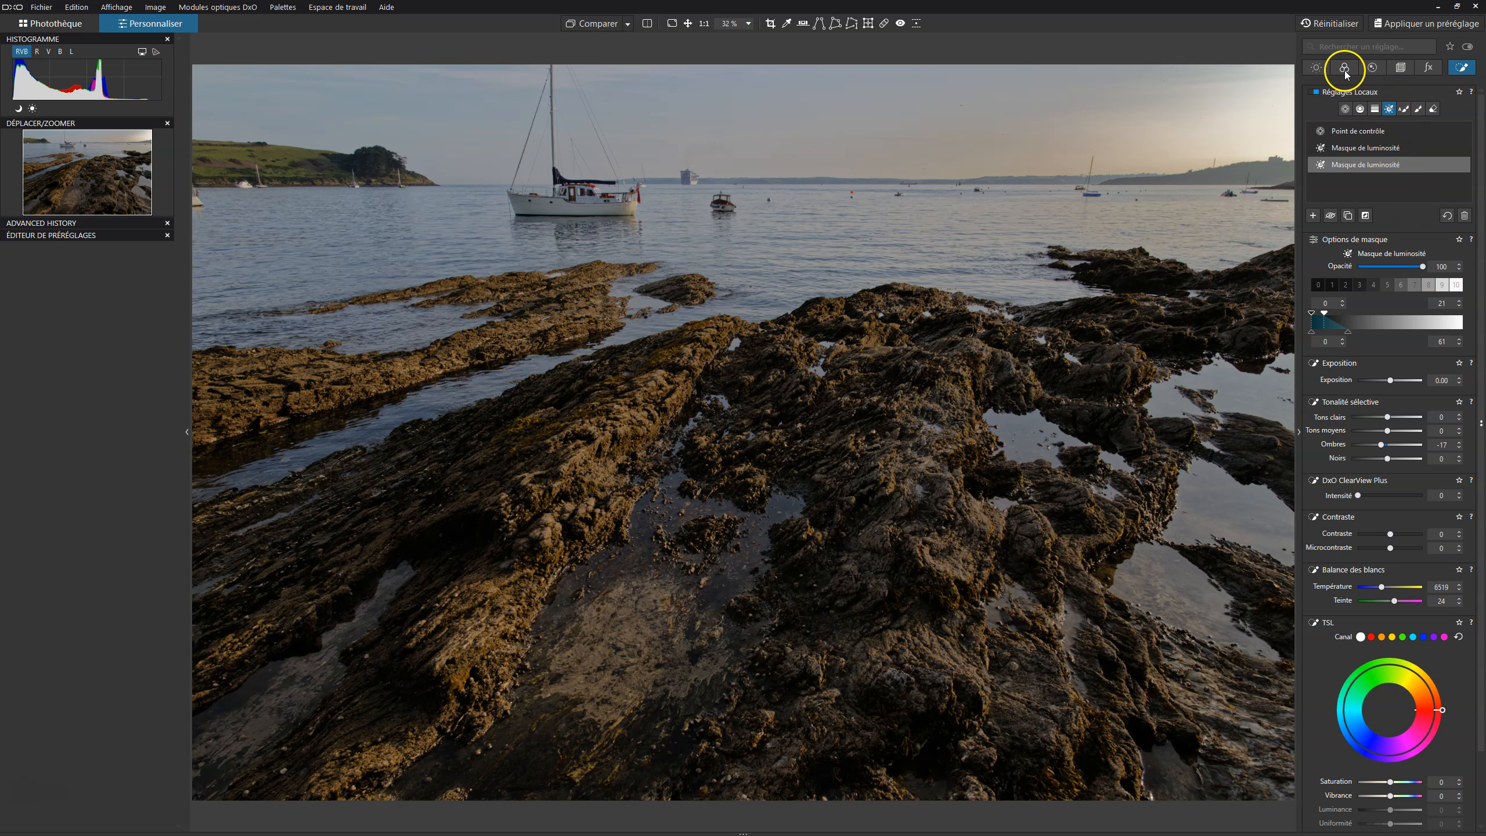
- Add a control line from the top of the sky, display its mask, and extend the gradient just below the horizon
{"action": "left_click", "coordinate": [1361, 110]}
{"action": "left_click", "coordinate": [1313, 216]}
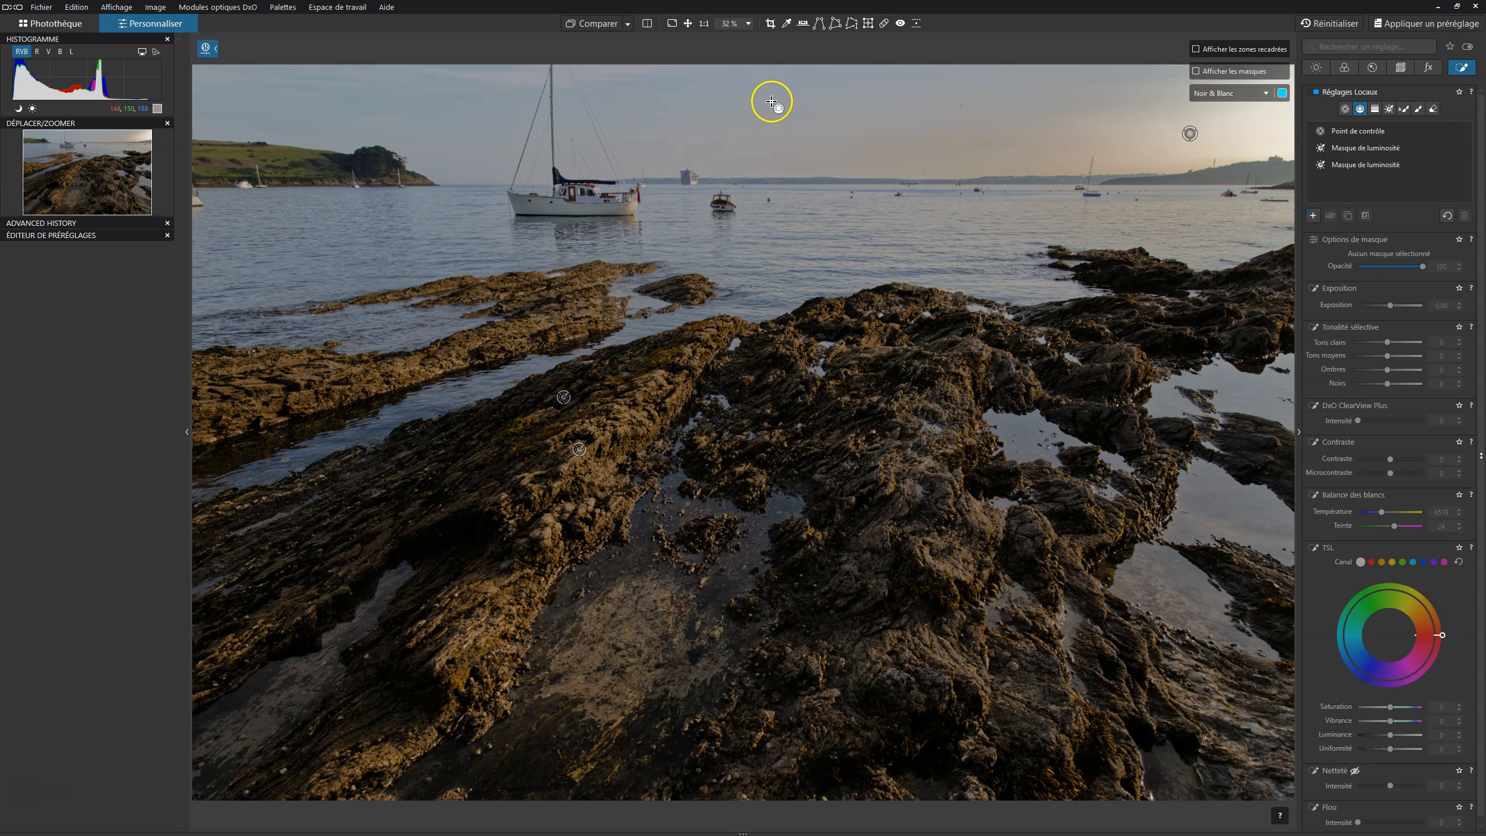
{"action": "left_click_drag", "start_coordinate": [740, 76], "coordinate": [743, 169]}
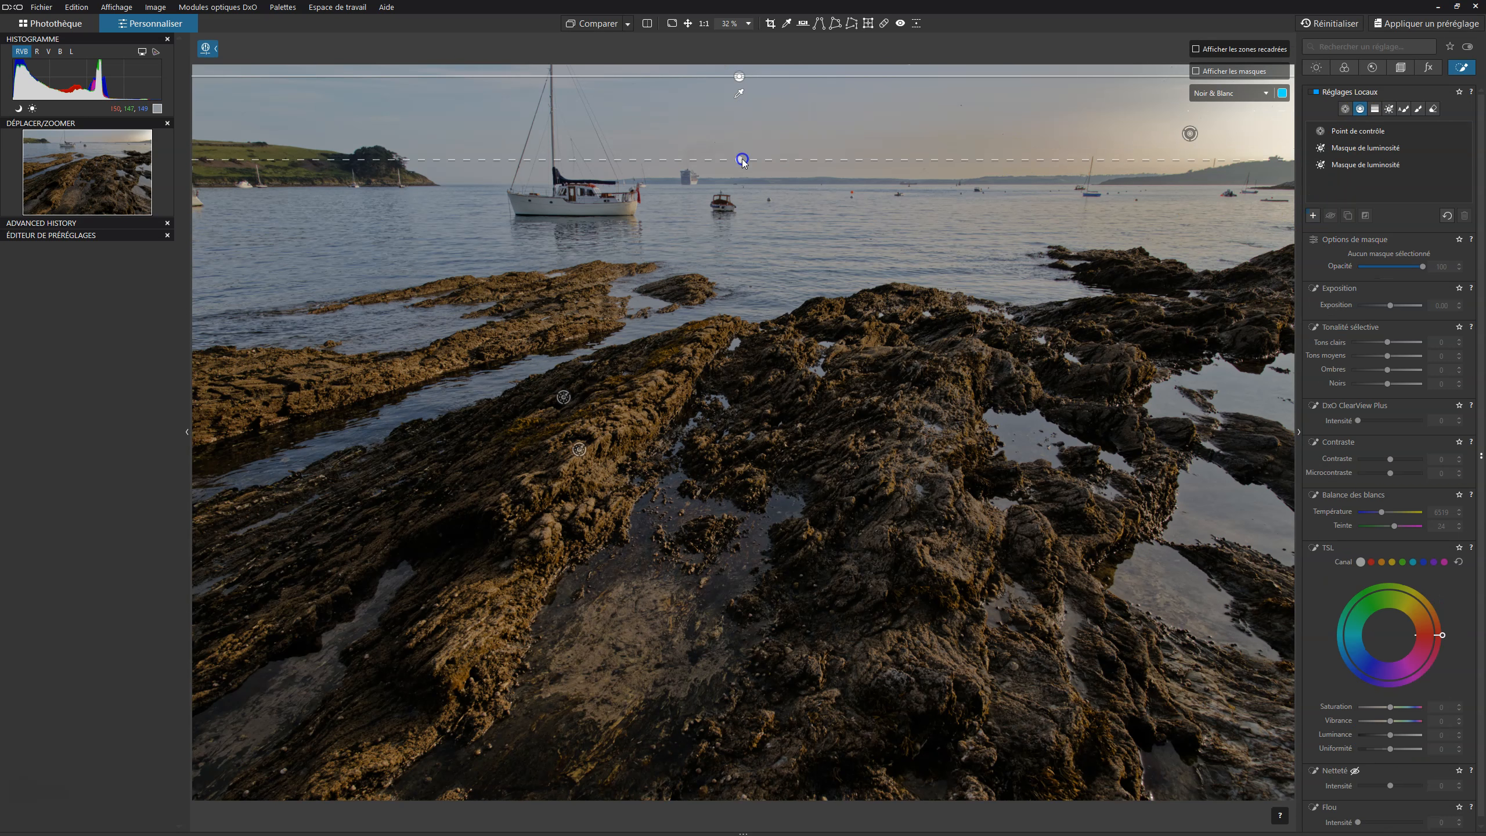
{"action": "key", "text": "m"}
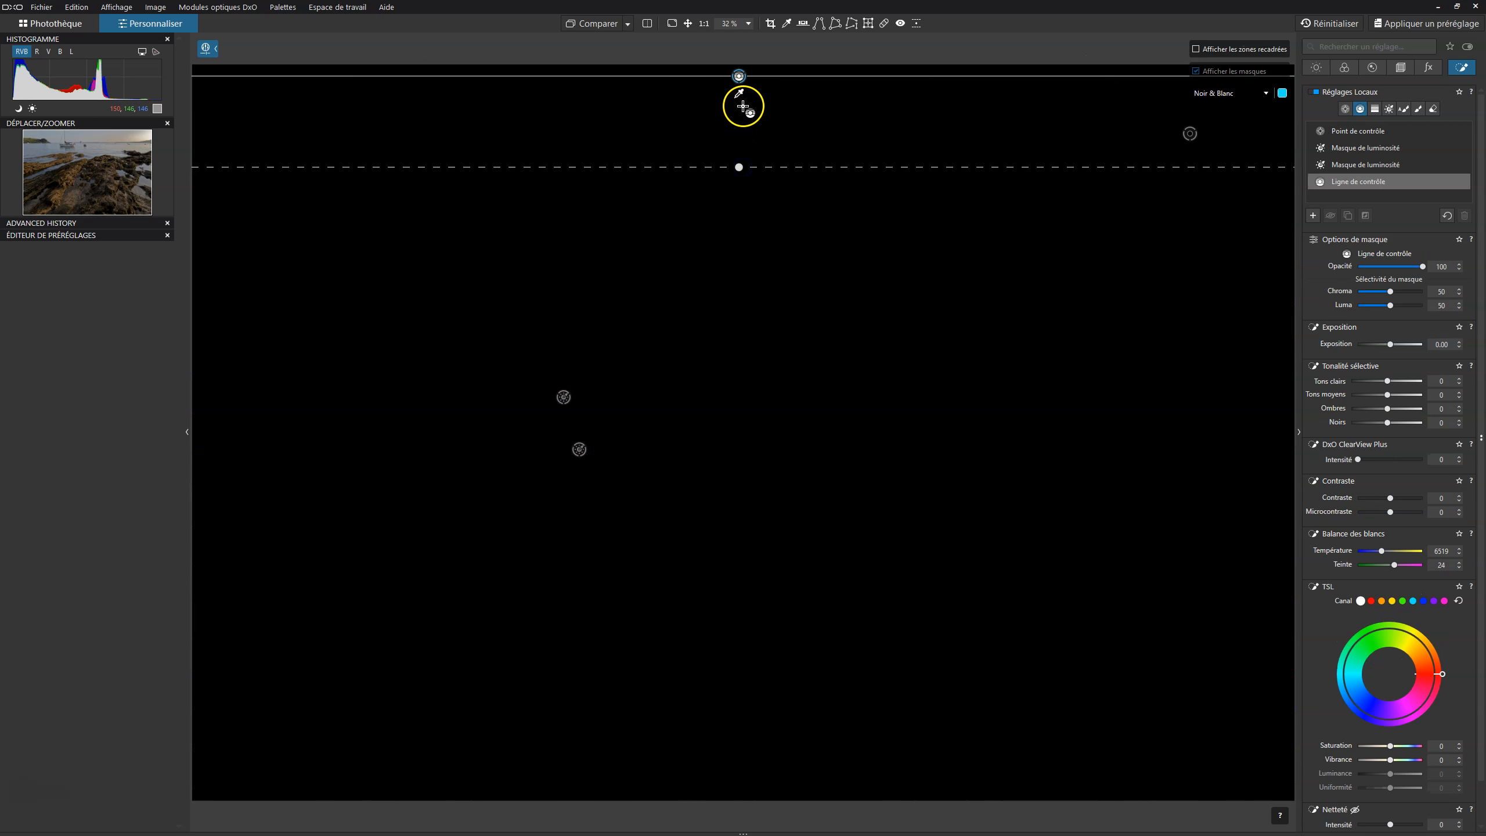
{"action": "left_click_drag", "start_coordinate": [799, 169], "coordinate": [796, 225]}
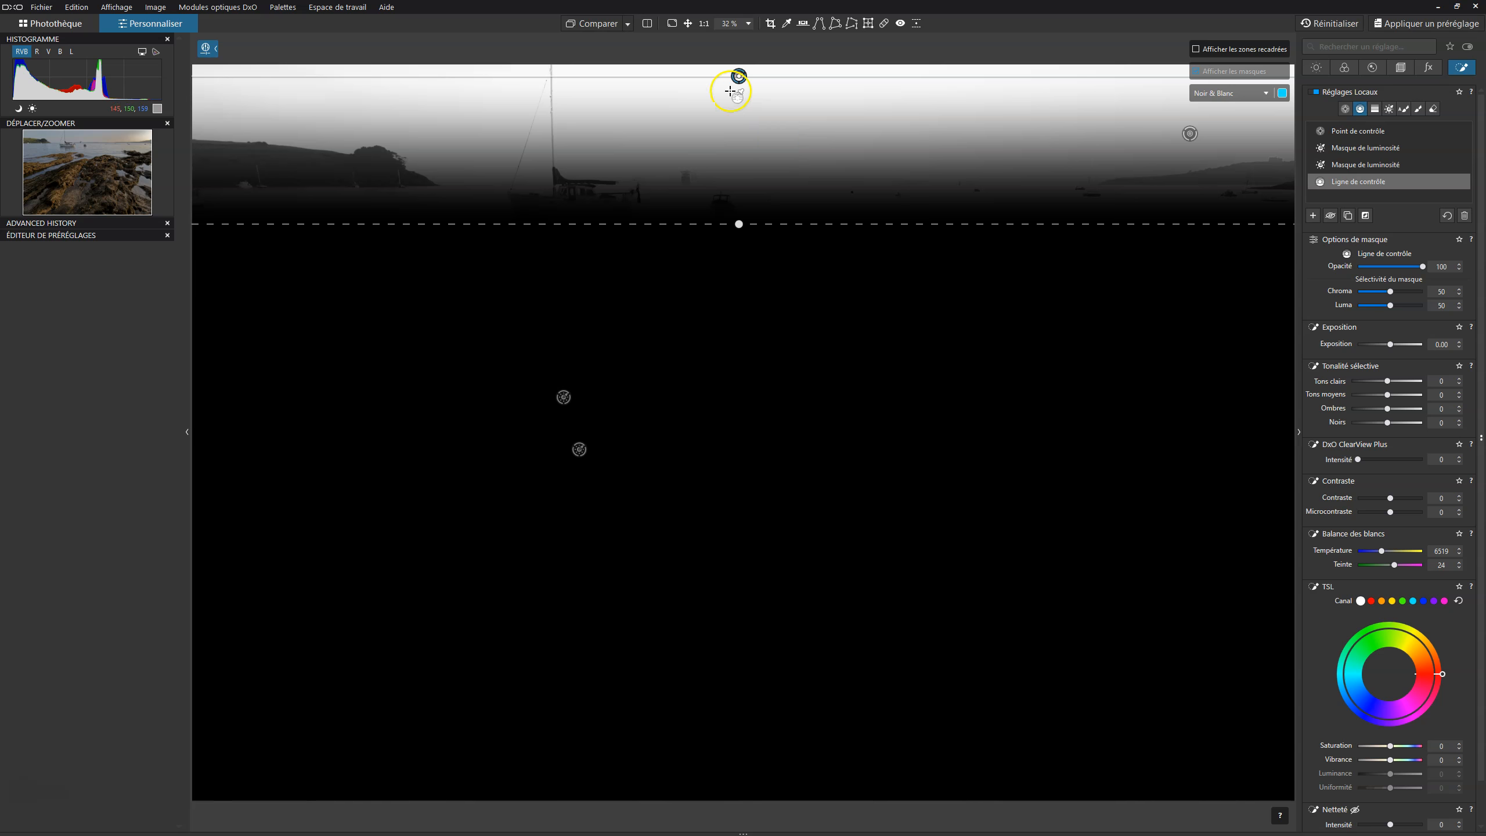
- Move the control line's colour sampler to the bright sky near the photo's right edge and set Luma selectivity to 54
{"action": "left_click_drag", "start_coordinate": [741, 97], "coordinate": [1249, 120]}
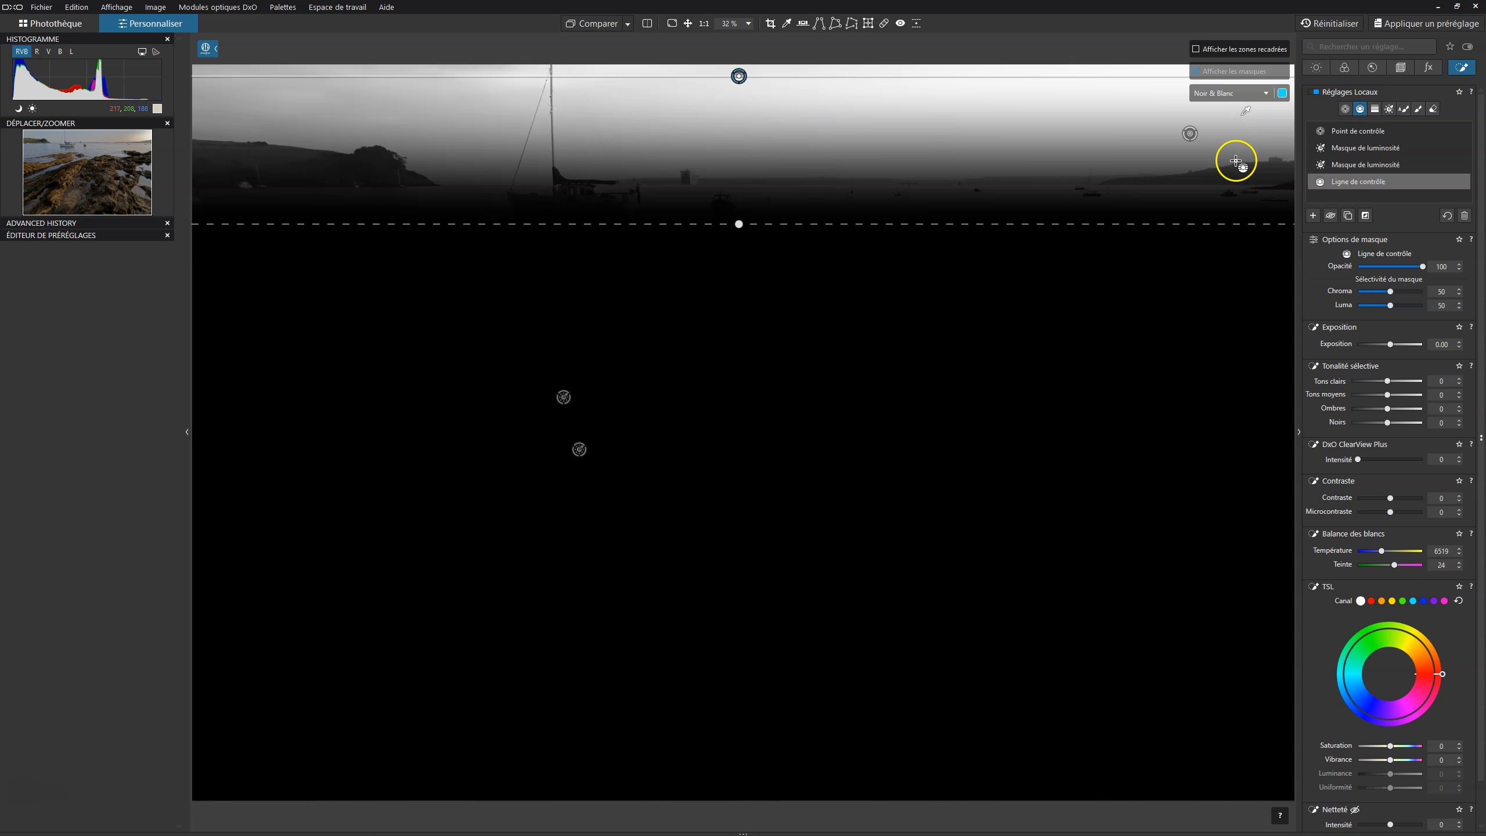
{"action": "left_click_drag", "start_coordinate": [1391, 306], "coordinate": [1402, 306]}
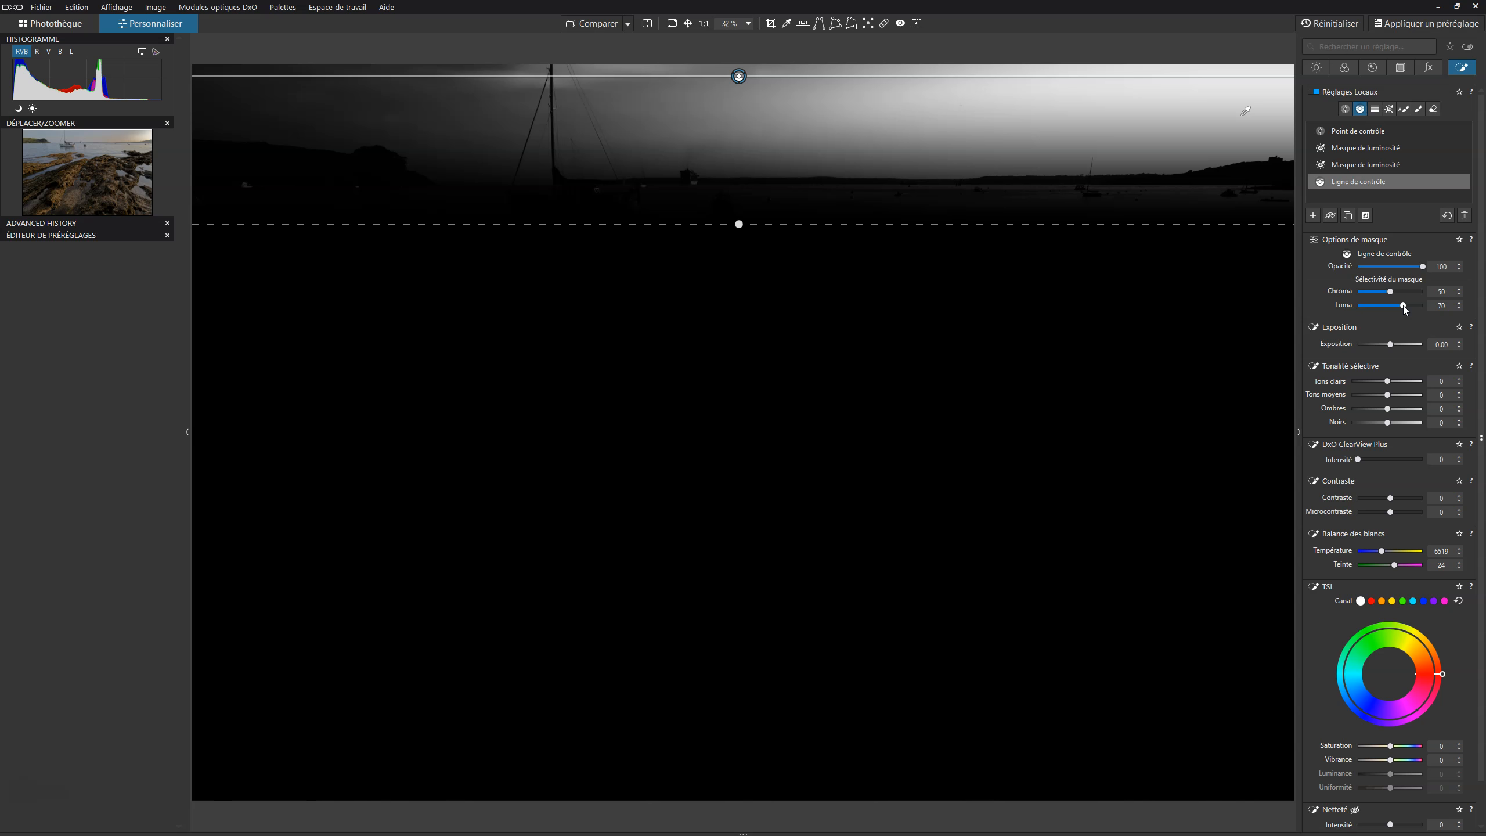
{"action": "left_click", "coordinate": [1404, 306]}
{"action": "left_click_drag", "start_coordinate": [1404, 305], "coordinate": [1393, 308]}
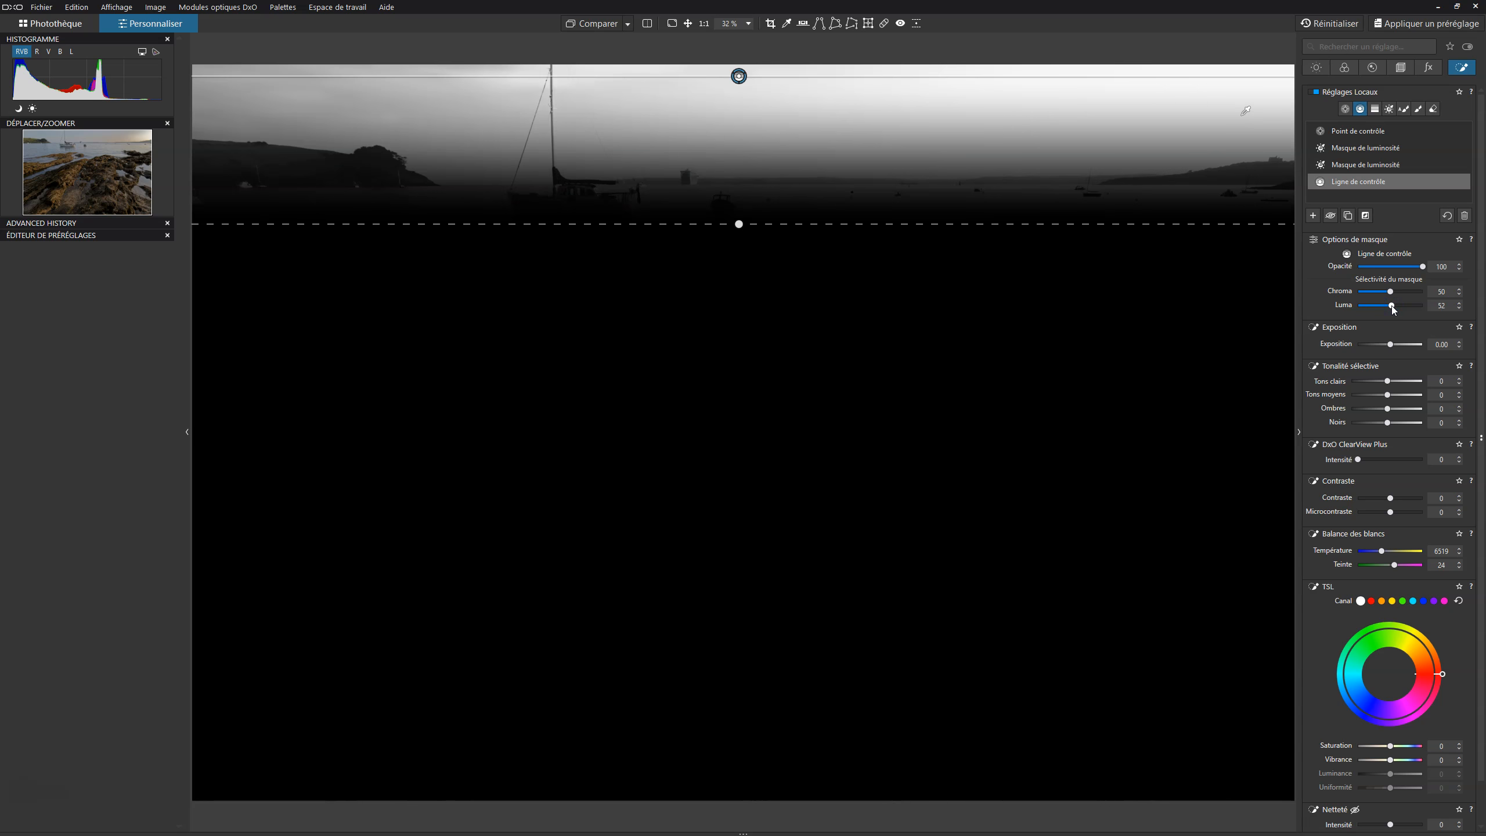
{"action": "left_click_drag", "start_coordinate": [1393, 306], "coordinate": [1395, 307]}
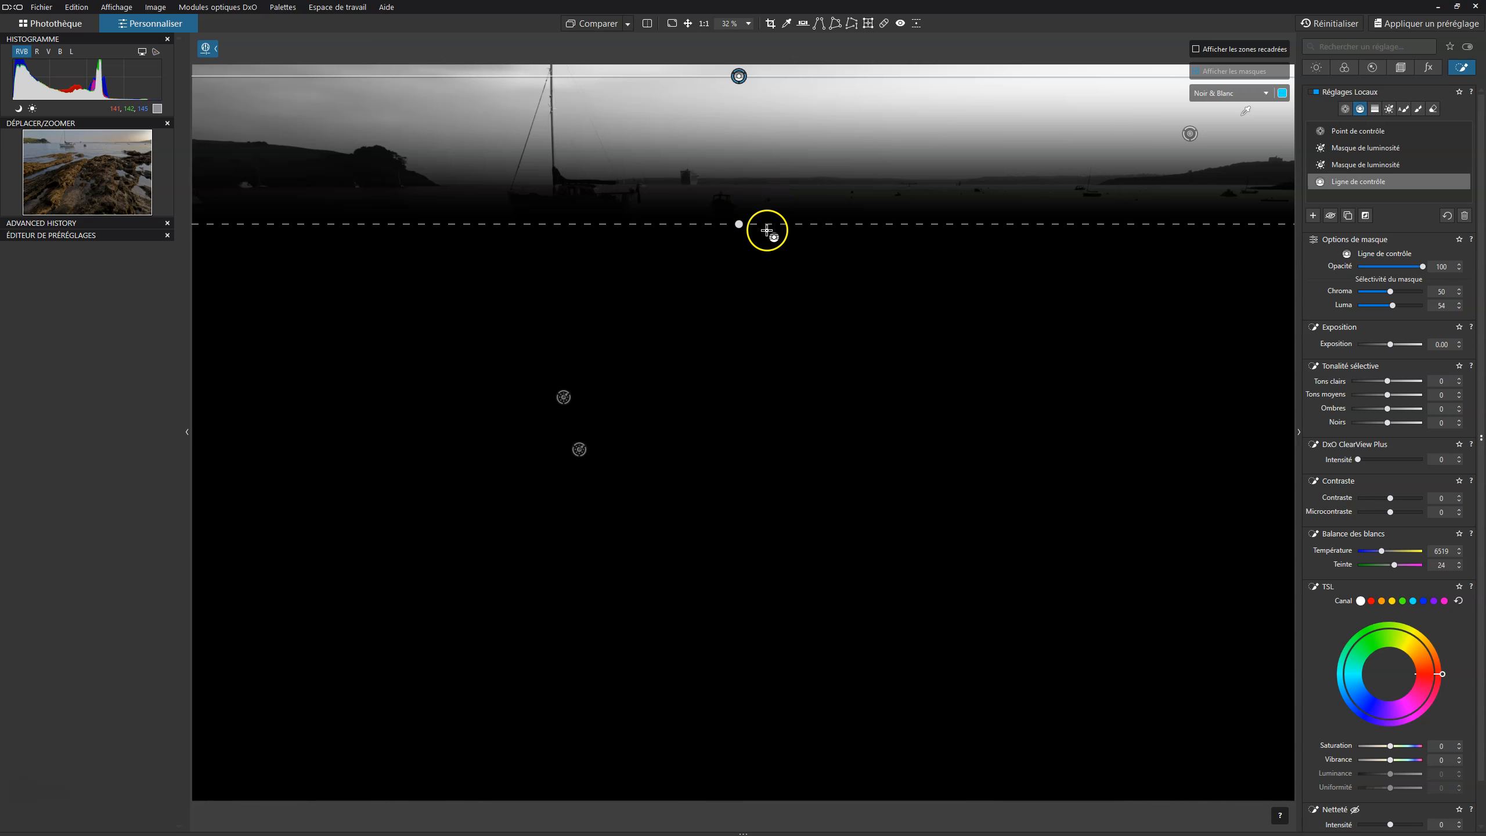
- Extend the control line's gradient down into the foreground rocks and set its exposure to -1.43
{"action": "left_click_drag", "start_coordinate": [791, 226], "coordinate": [773, 378]}
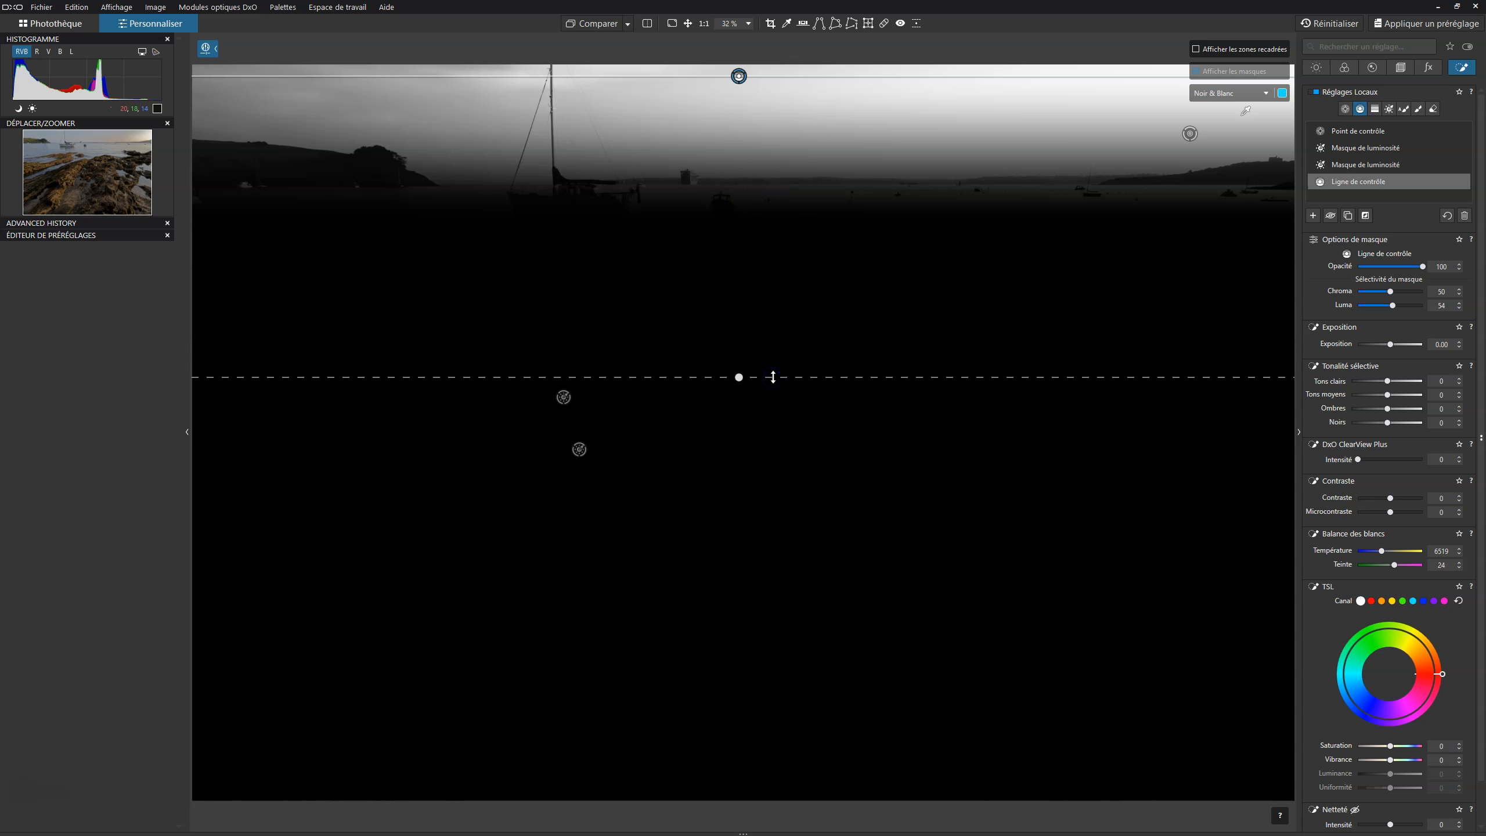
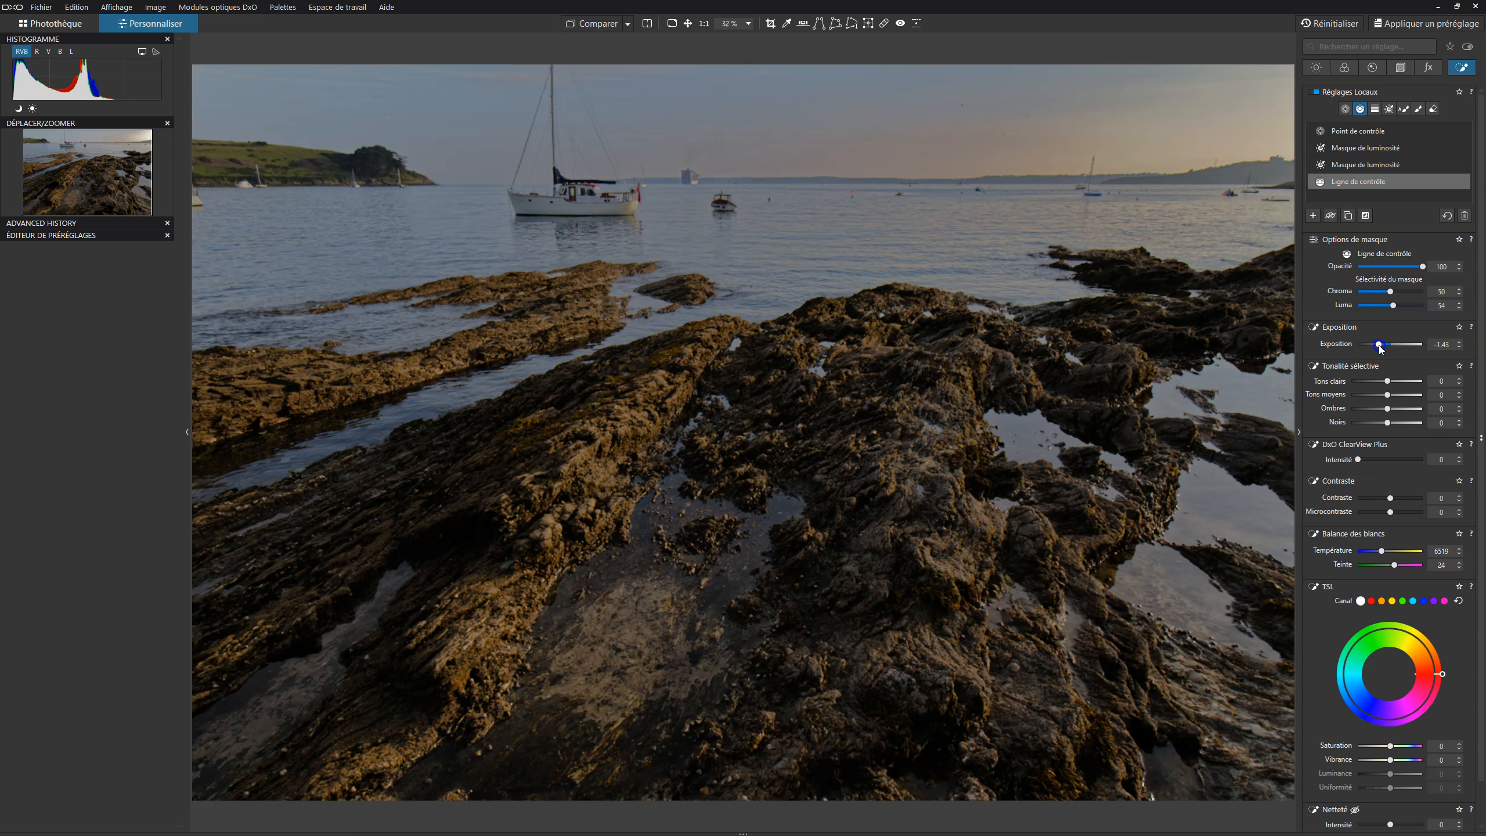
{"action": "left_click", "coordinate": [1403, 351]}
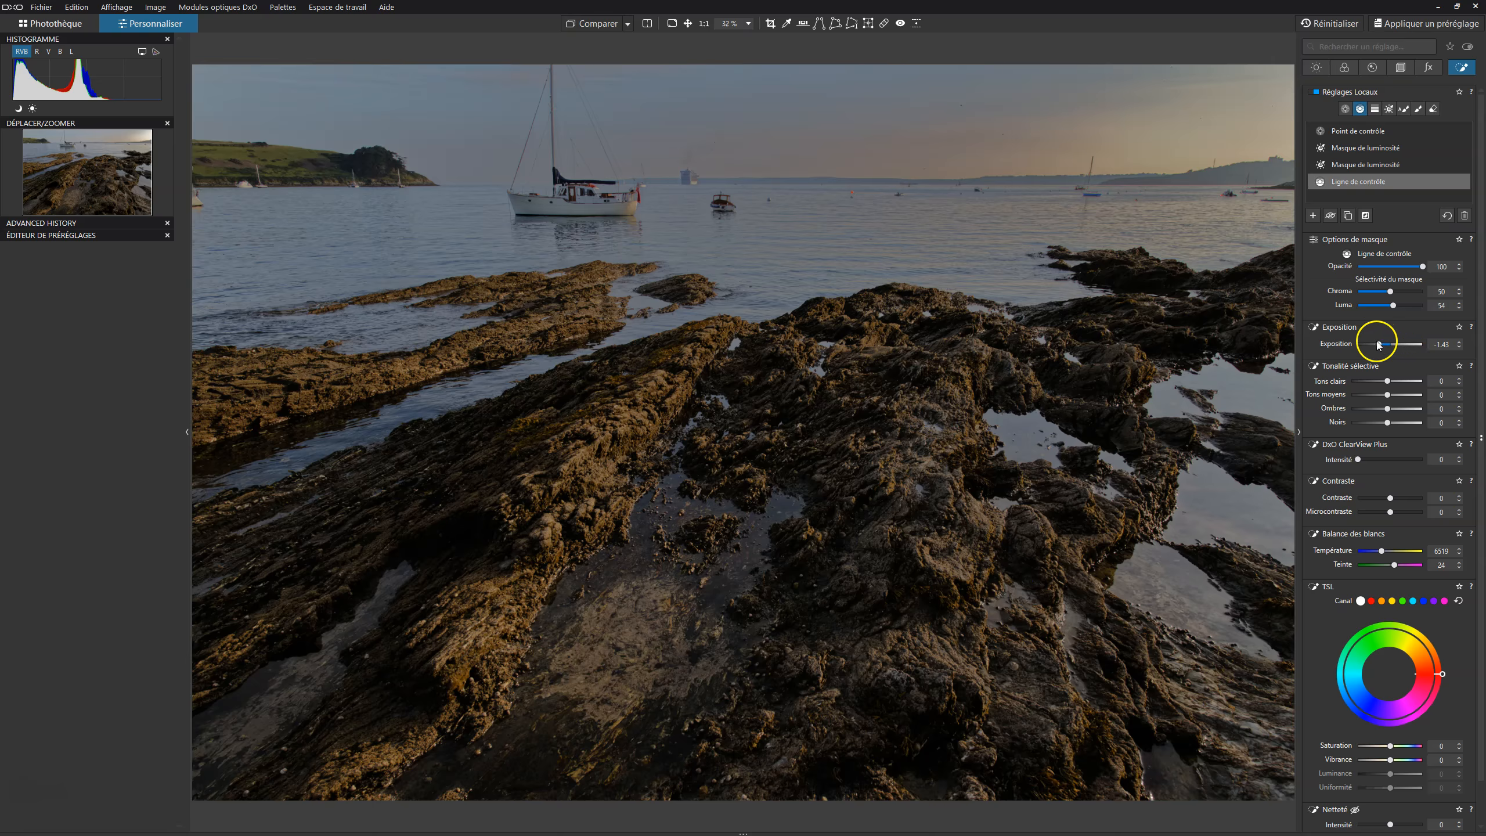
{"action": "left_click", "coordinate": [830, 226]}
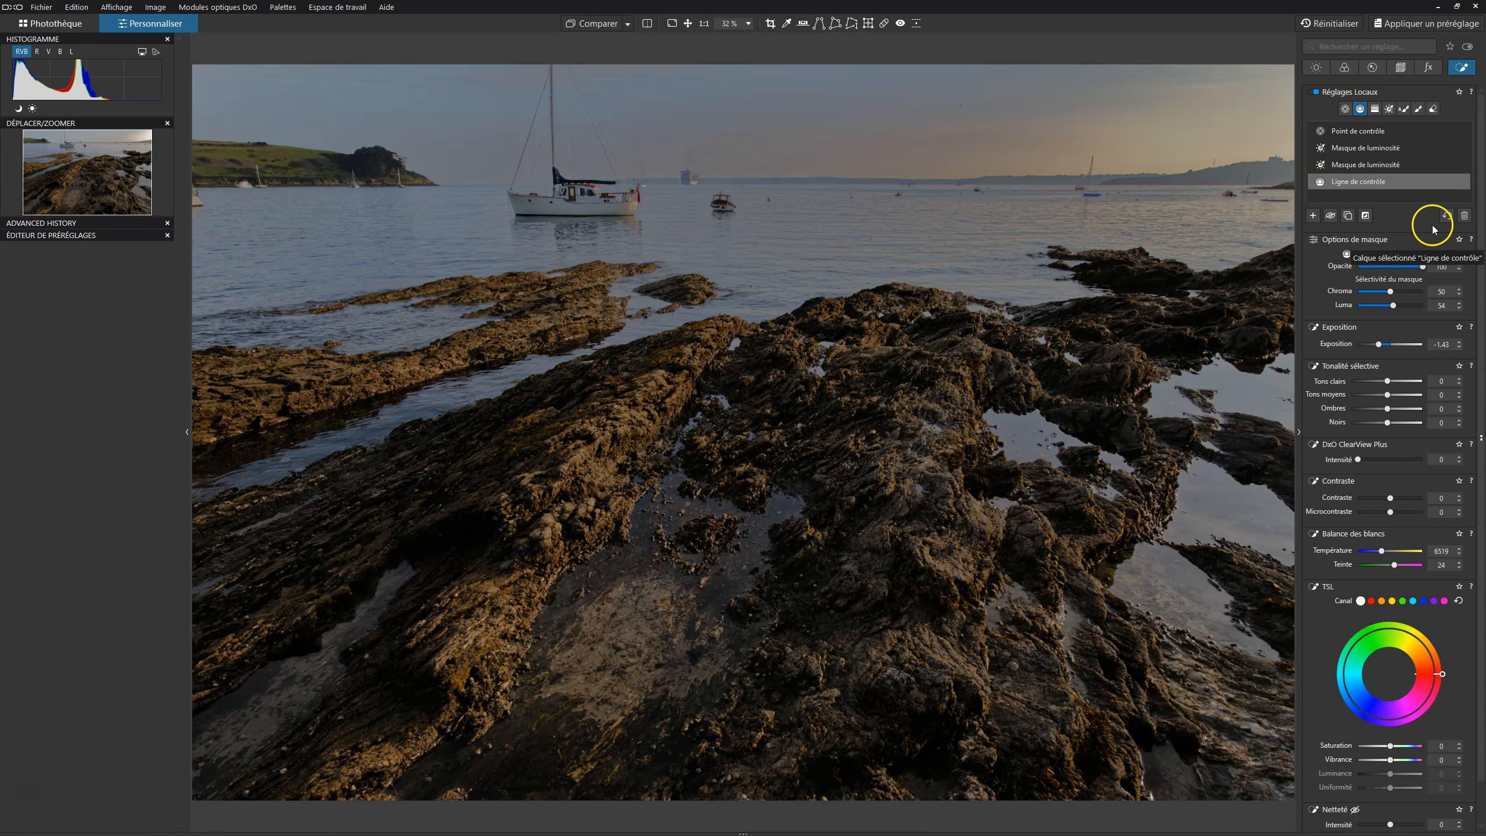
- Lower the control line's Luma selectivity to 42
{"action": "mouse_move", "coordinate": [1426, 182]}
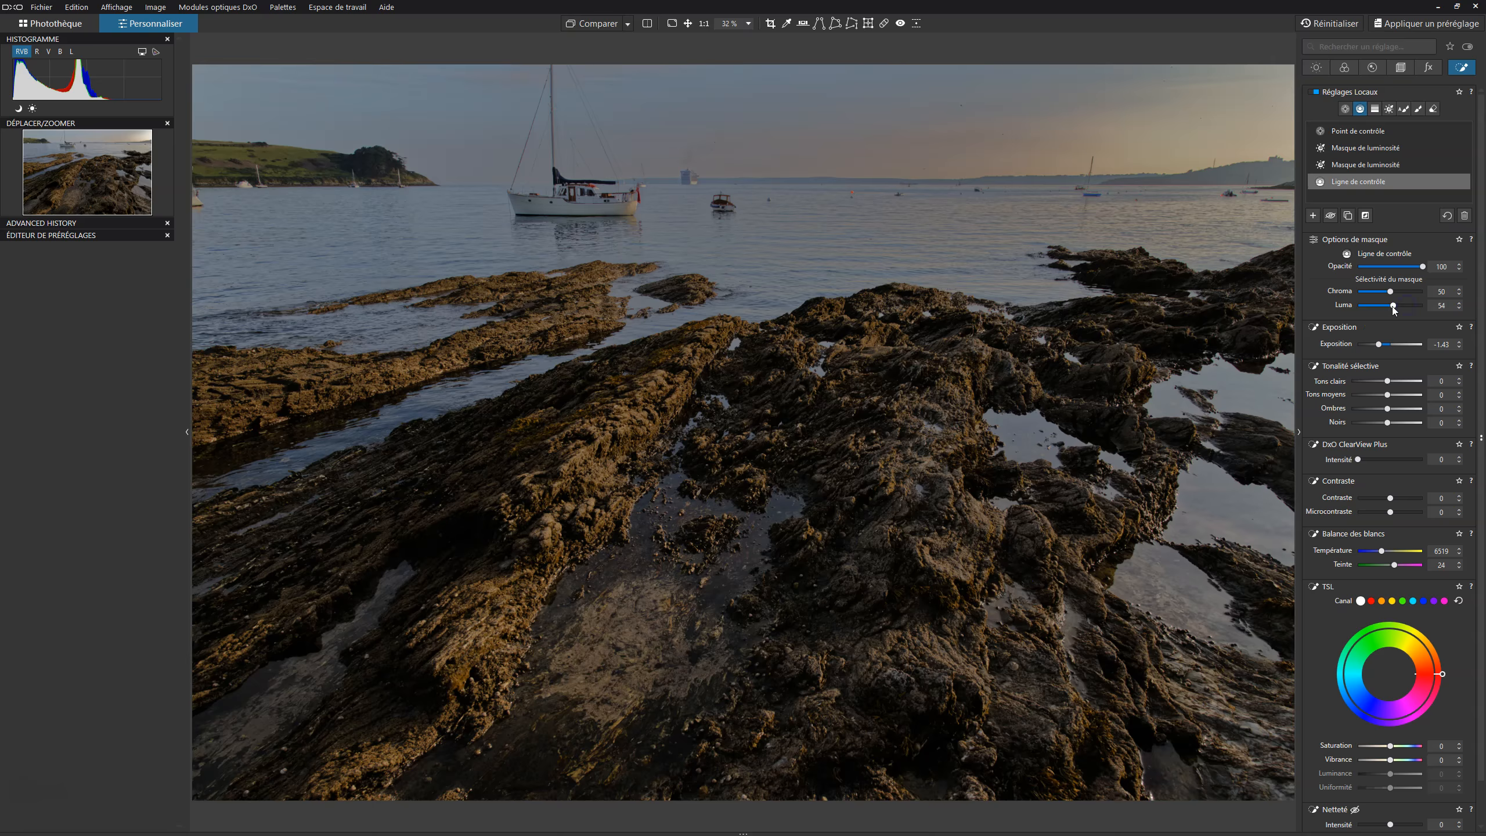
{"action": "left_click_drag", "start_coordinate": [1407, 307], "coordinate": [1393, 308]}
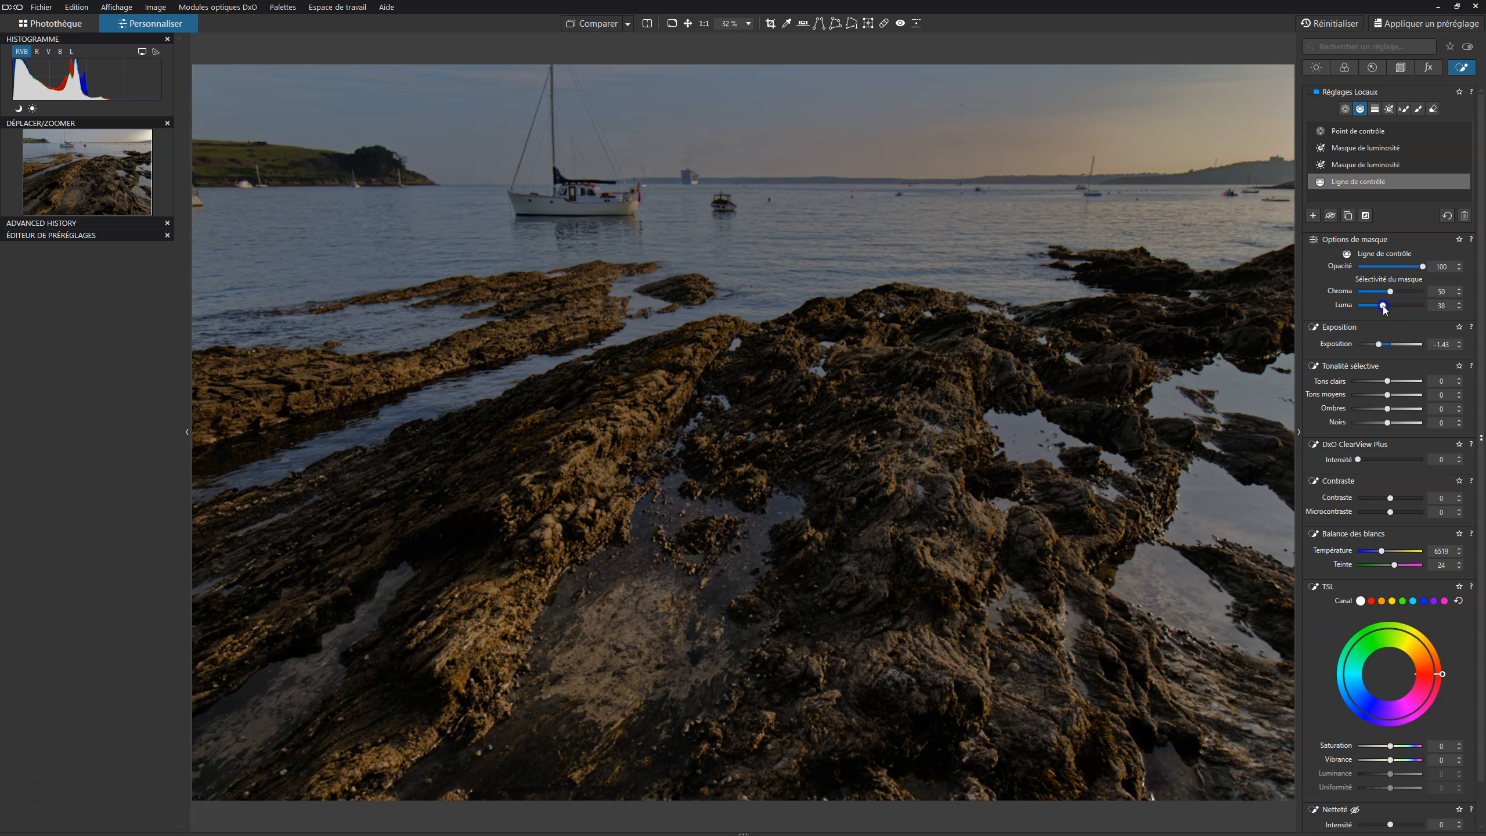
{"action": "mouse_move", "coordinate": [1389, 307]}
{"action": "left_mouse_down"}
{"action": "mouse_move", "coordinate": [1405, 307]}
{"action": "mouse_move", "coordinate": [1387, 308]}
{"action": "left_mouse_up"}
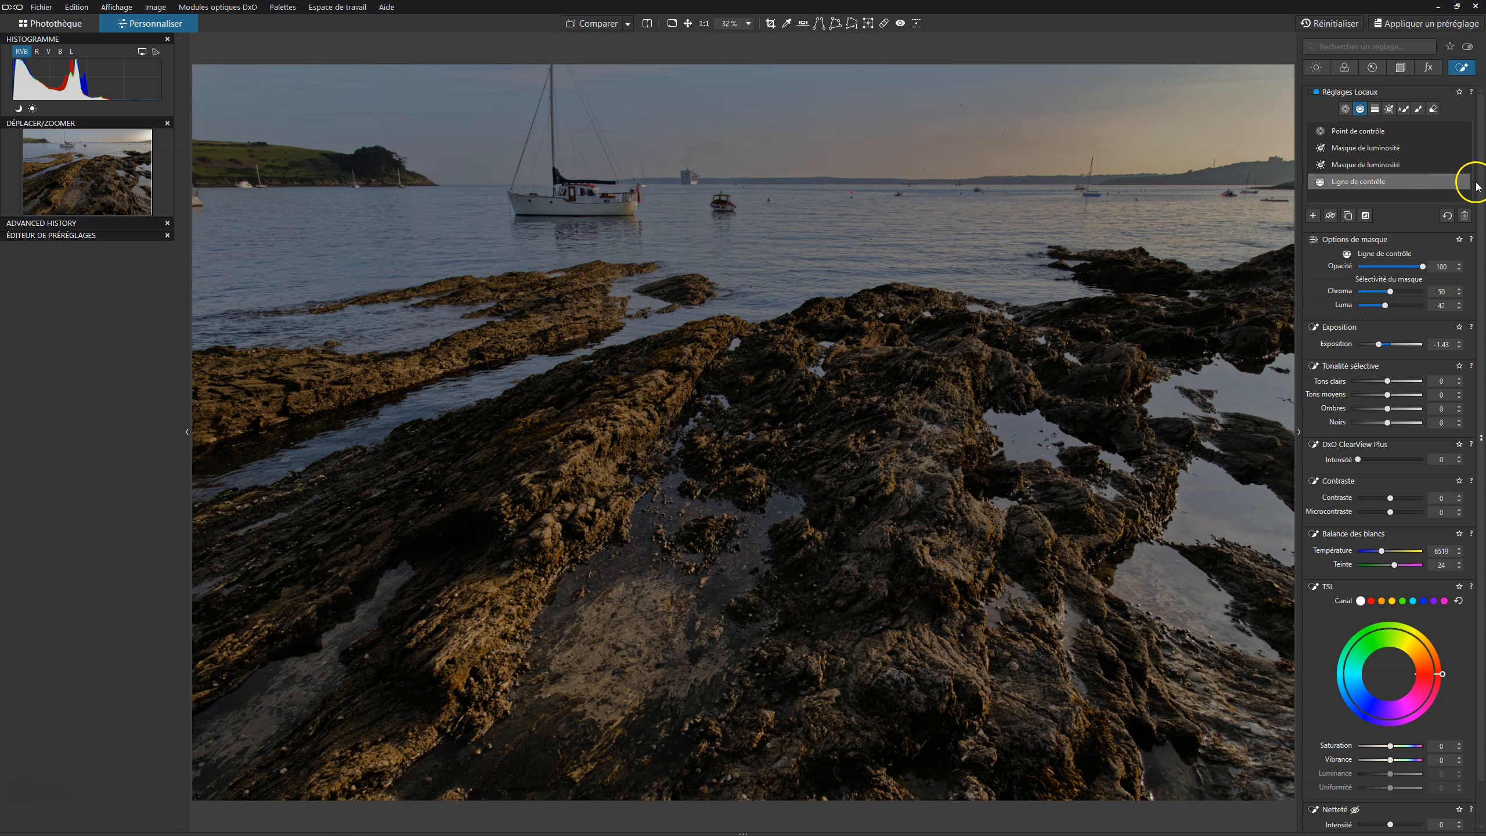
- Switch the control line off and on to judge its effect, and extend its lower limit to the photo's bottom edge
{"action": "left_click", "coordinate": [1460, 182]}
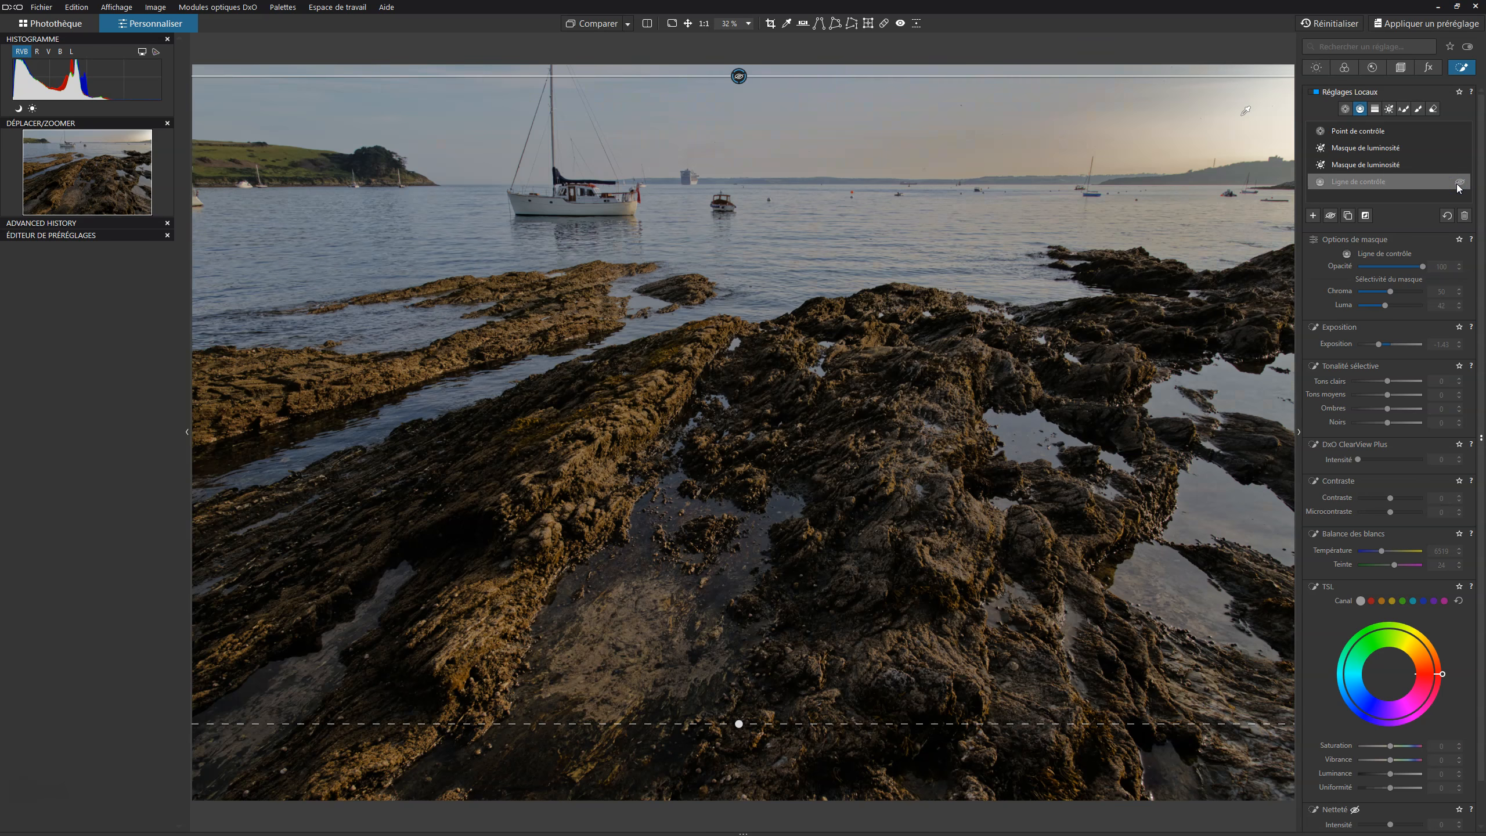
{"action": "left_click", "coordinate": [1460, 183]}
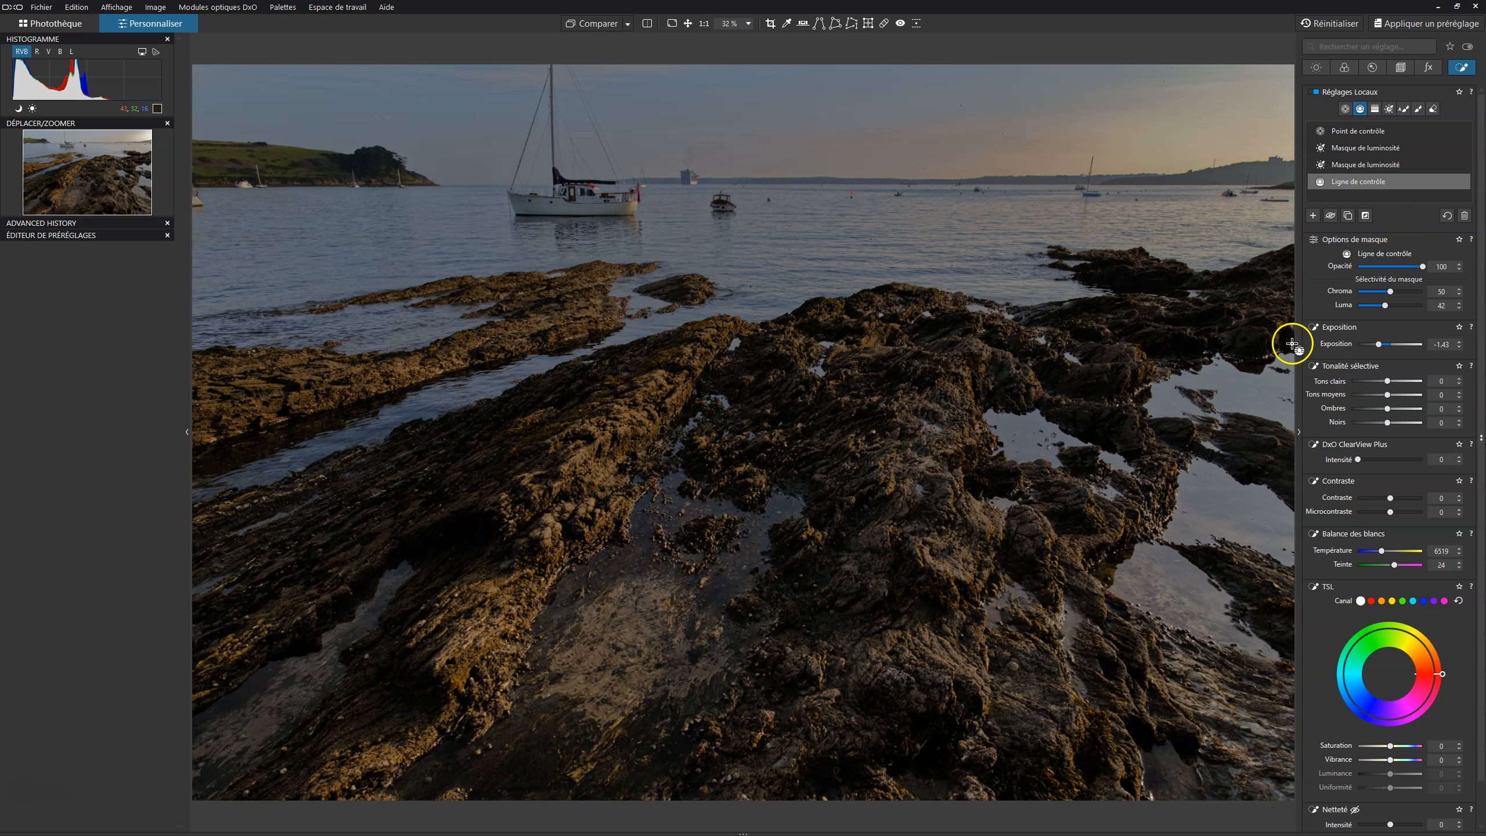
{"action": "left_click", "coordinate": [1459, 182]}
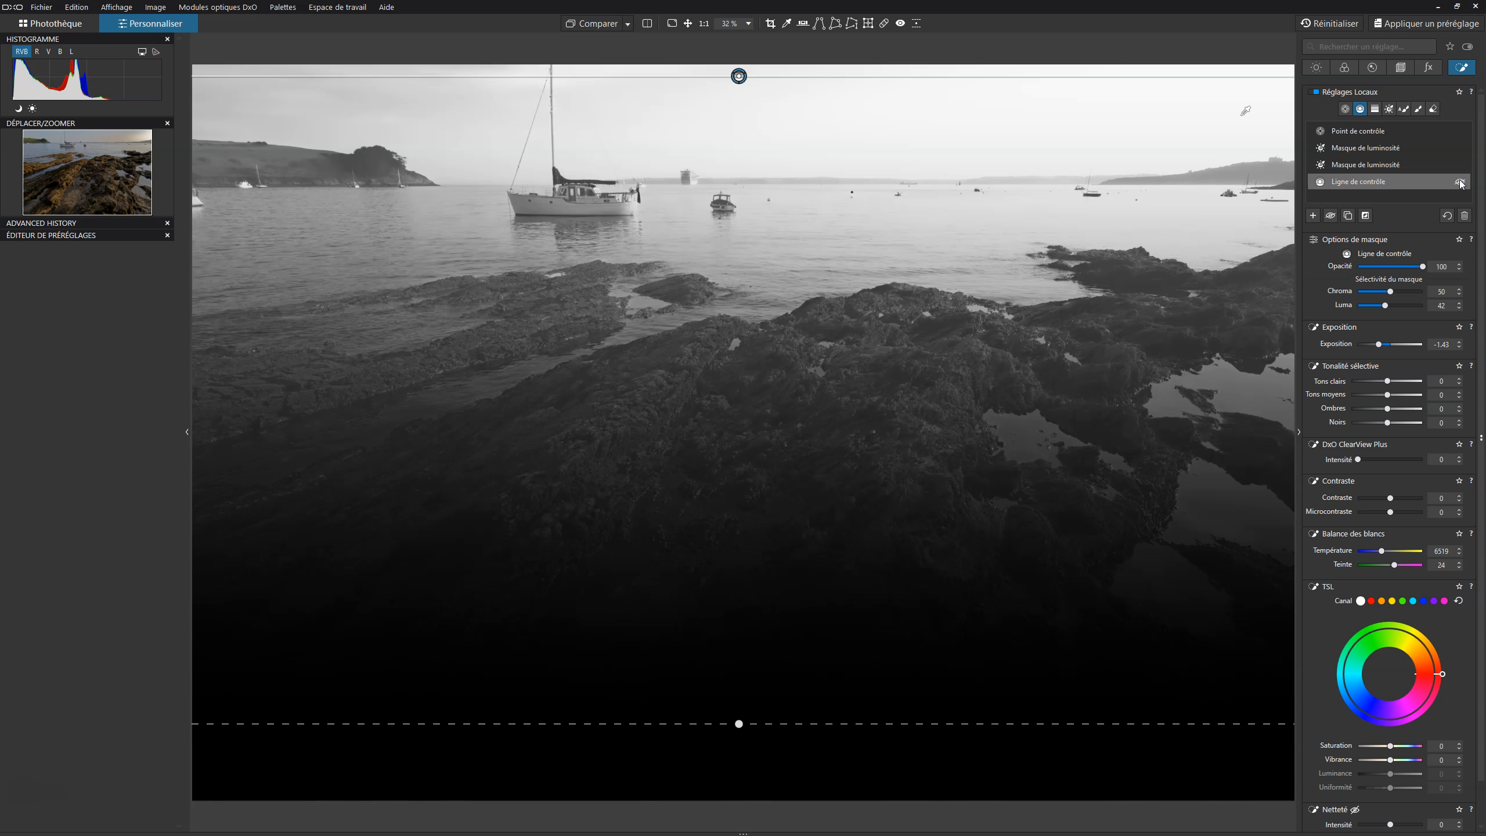
{"action": "left_click", "coordinate": [1461, 183]}
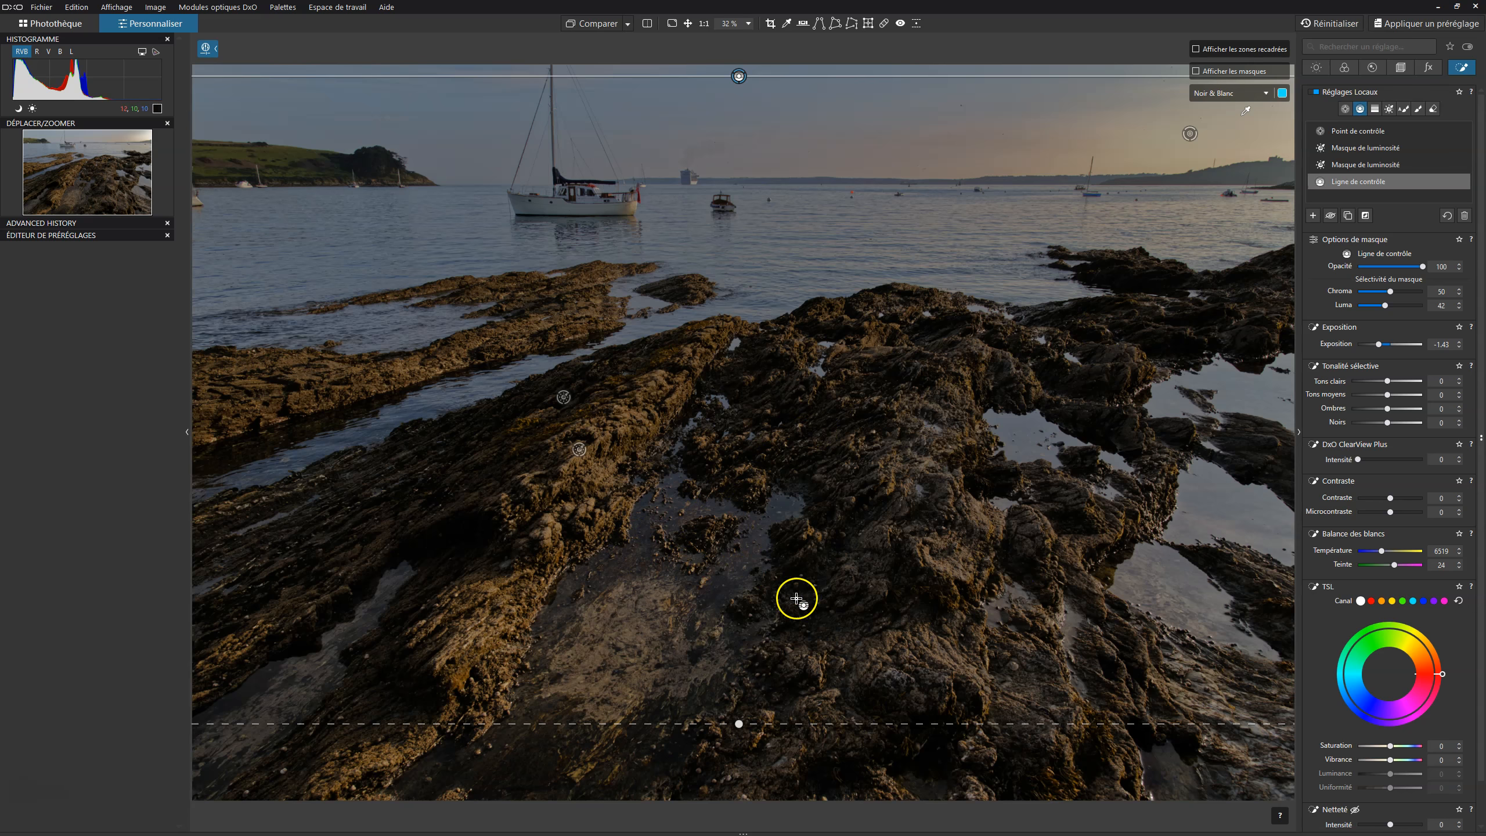
{"action": "left_click_drag", "start_coordinate": [742, 726], "coordinate": [750, 801]}
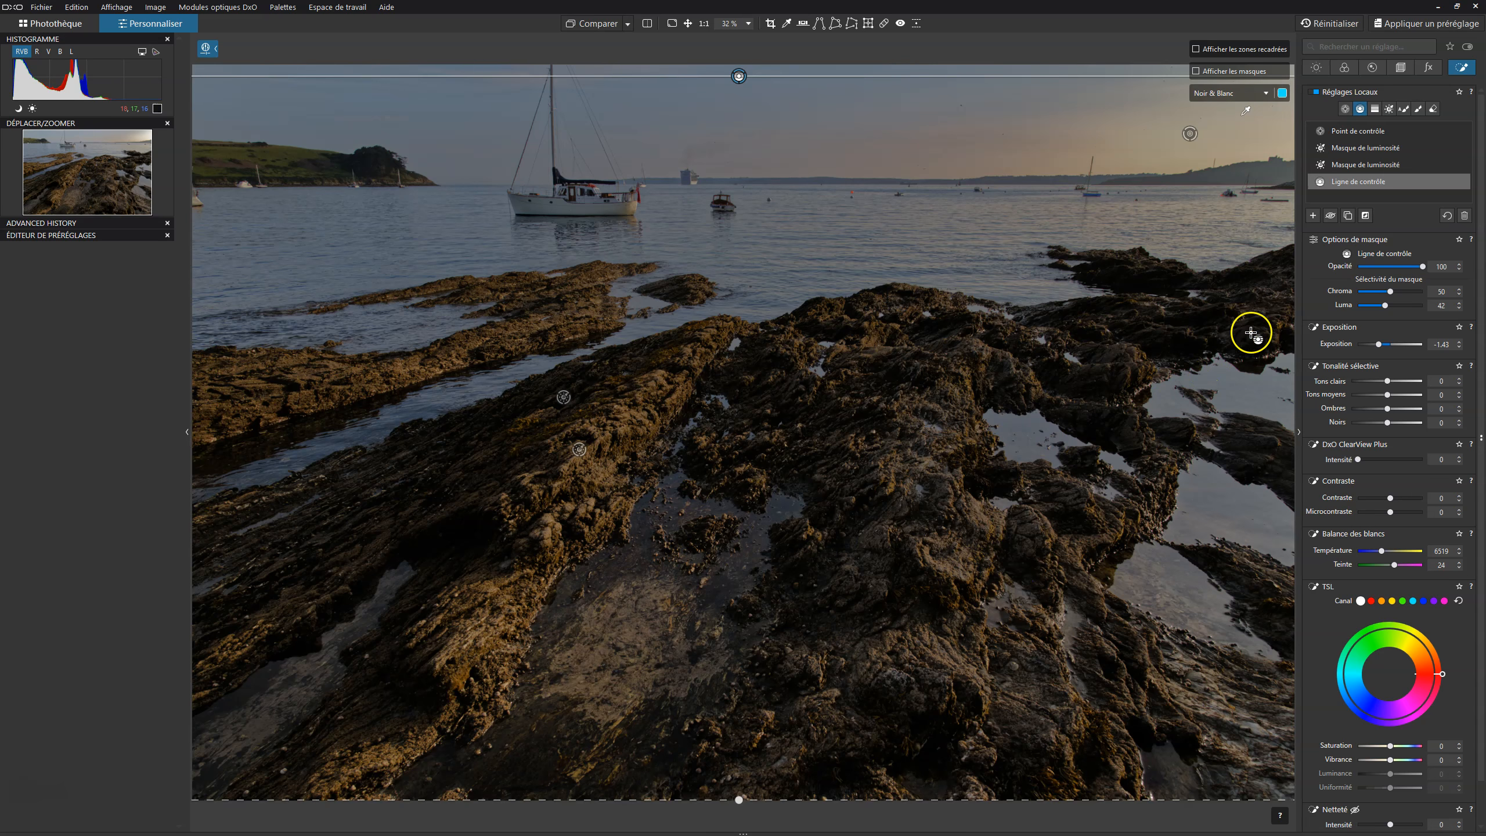
- Shorten the control line's gradient by raising its lower limit to the upper part of the foreground rocks
{"action": "mouse_move", "coordinate": [1442, 185]}
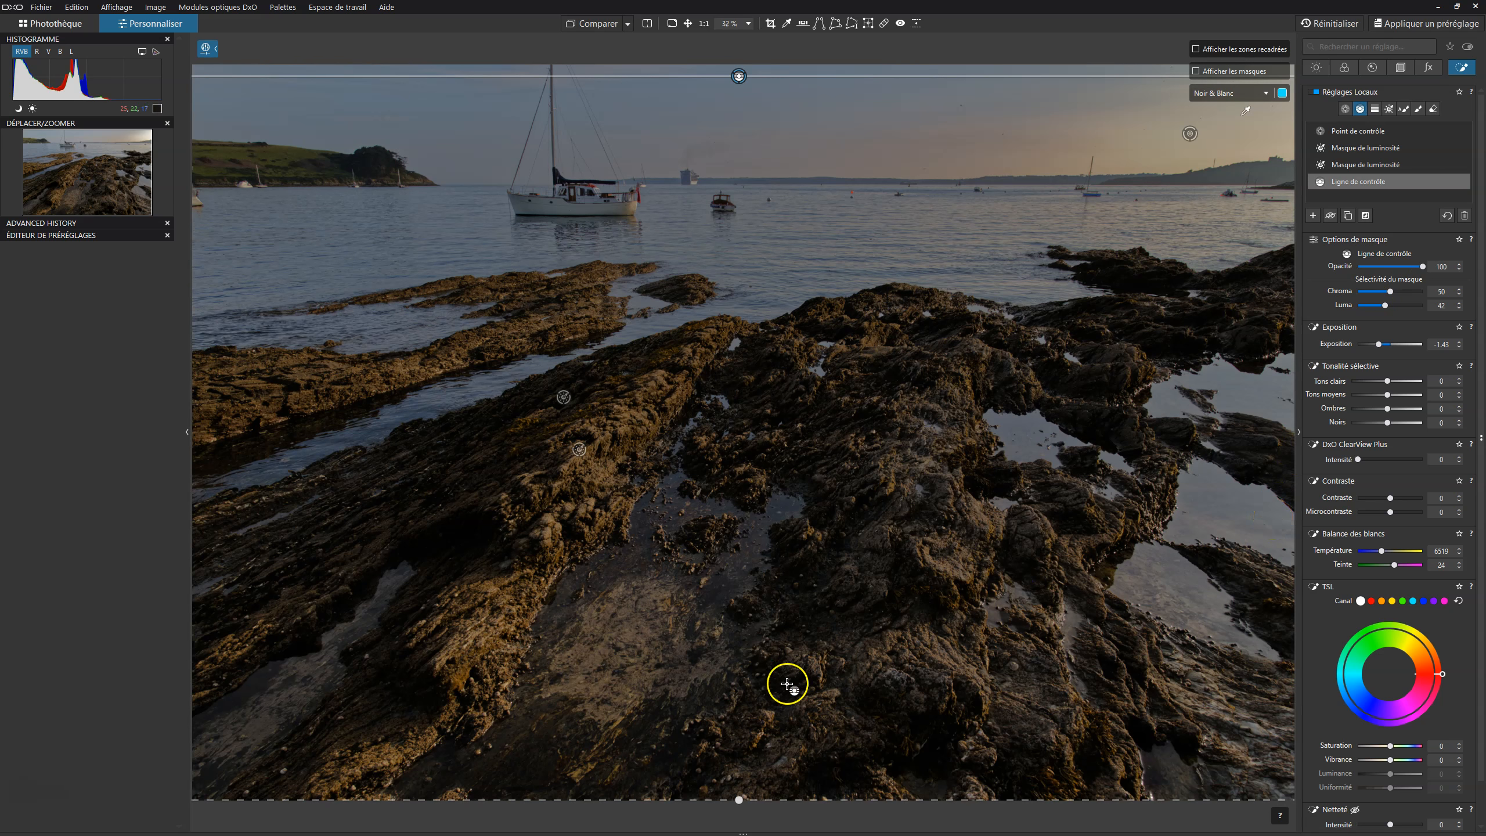
{"action": "left_click_drag", "start_coordinate": [740, 805], "coordinate": [737, 781]}
{"action": "left_click_drag", "start_coordinate": [737, 720], "coordinate": [785, 433]}
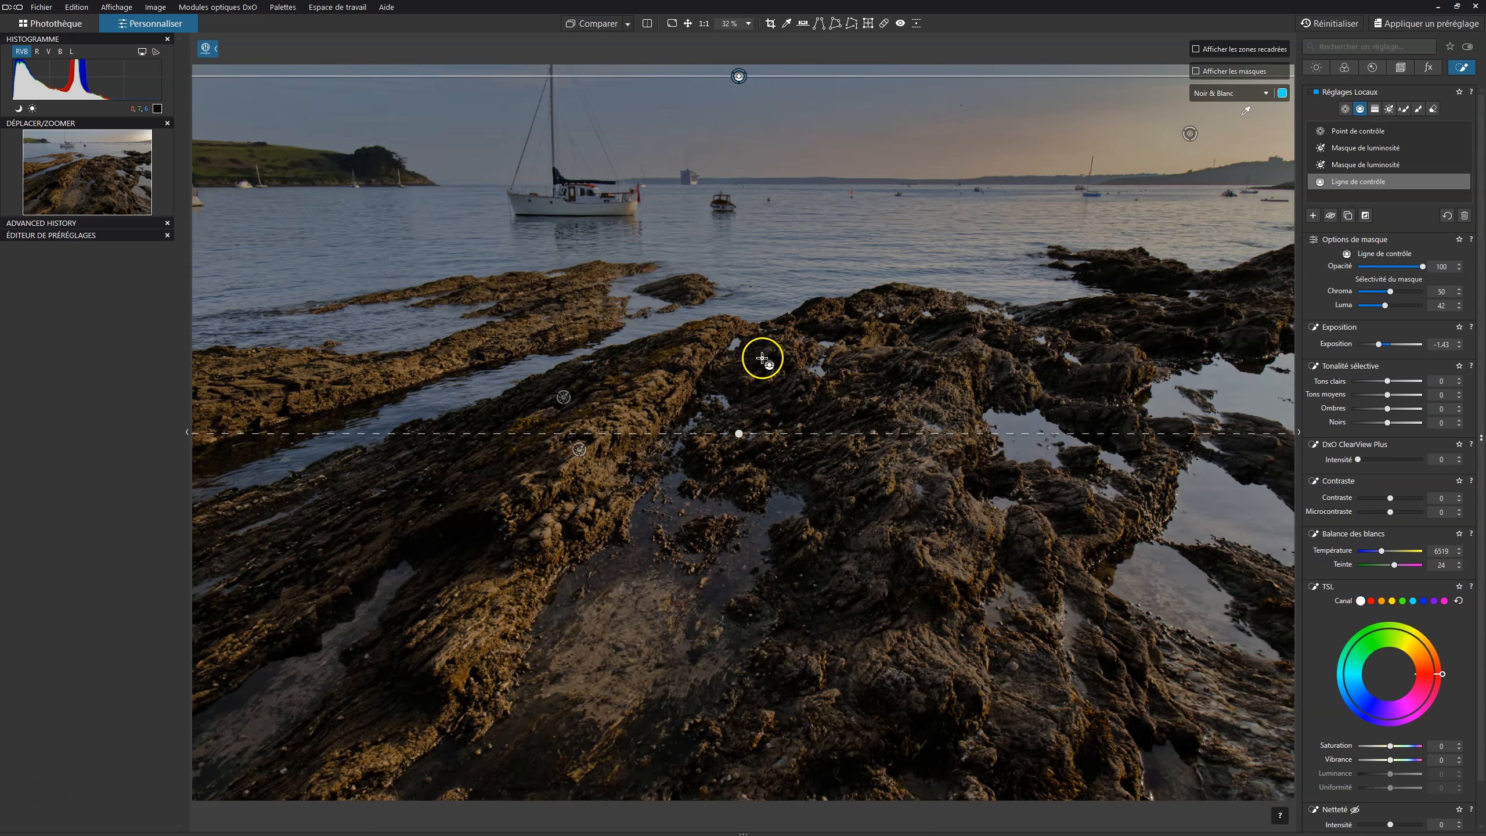
{"action": "left_click_drag", "start_coordinate": [789, 434], "coordinate": [789, 345]}
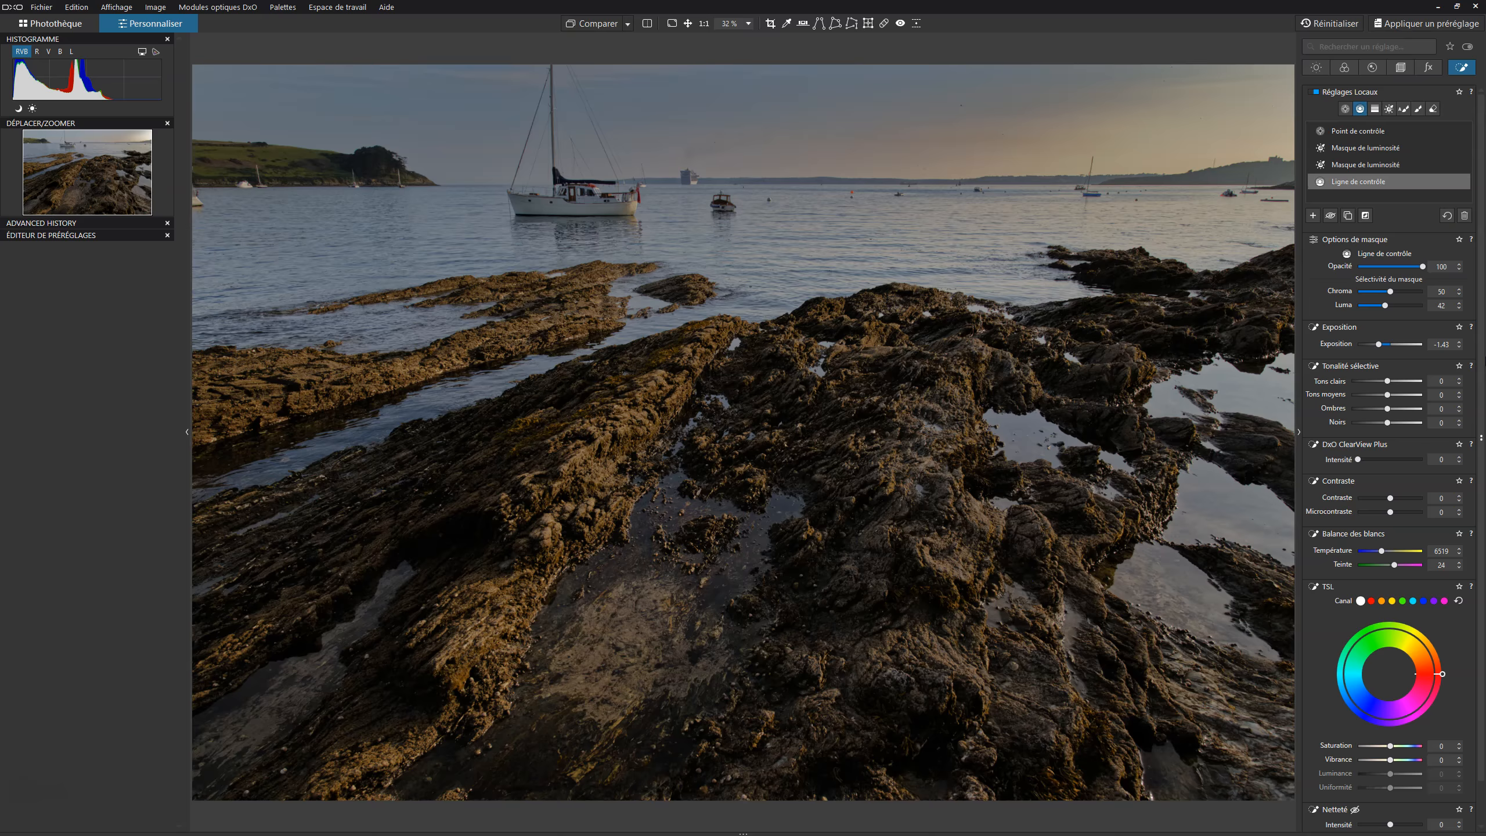
- Compare the edited photo with its original version to judge the local adjustments
{"action": "left_click", "coordinate": [594, 25]}
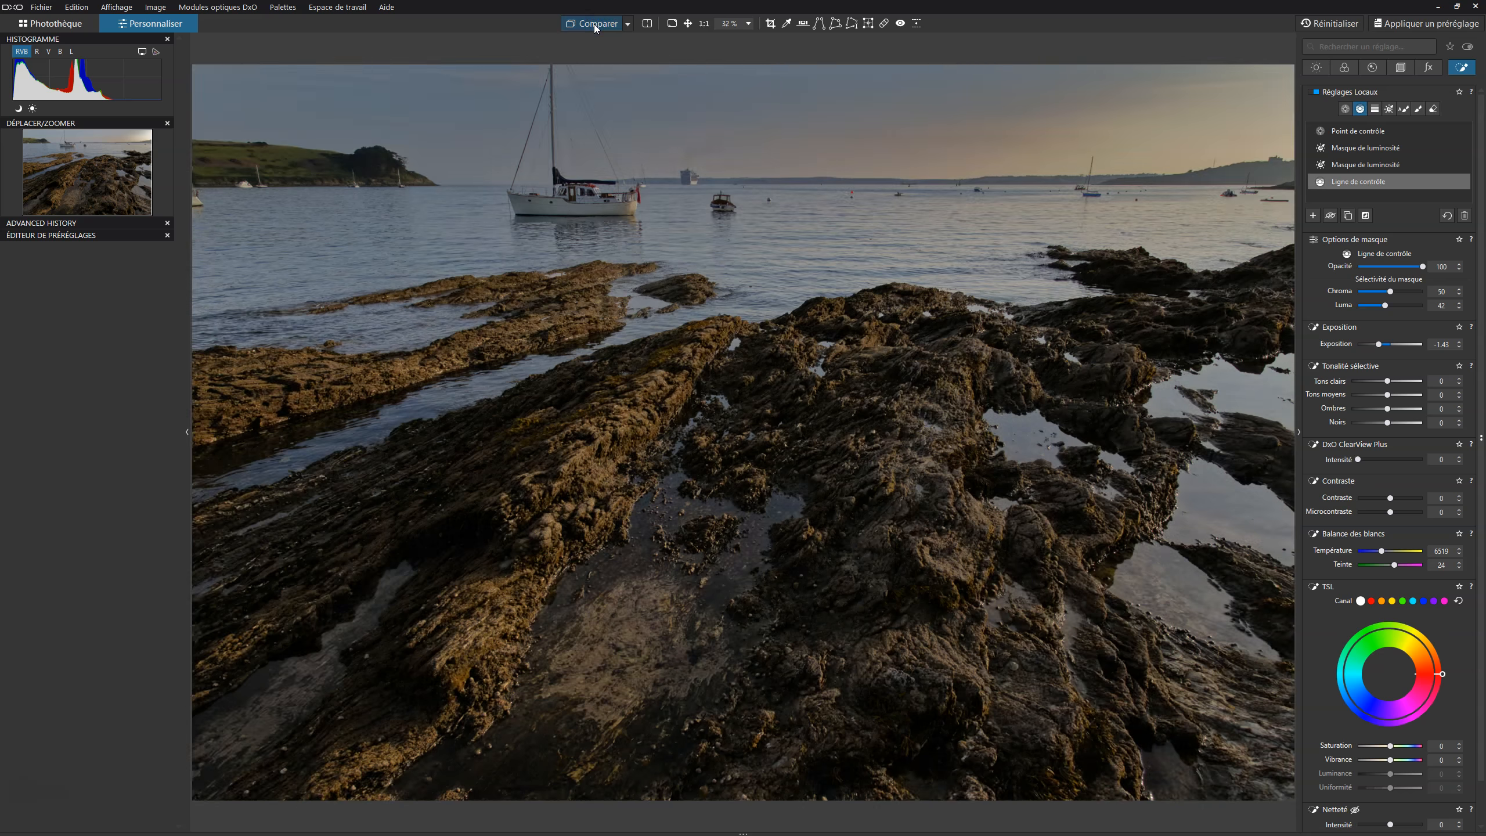
{"action": "left_click", "coordinate": [594, 24]}
{"action": "left_click", "coordinate": [595, 23]}
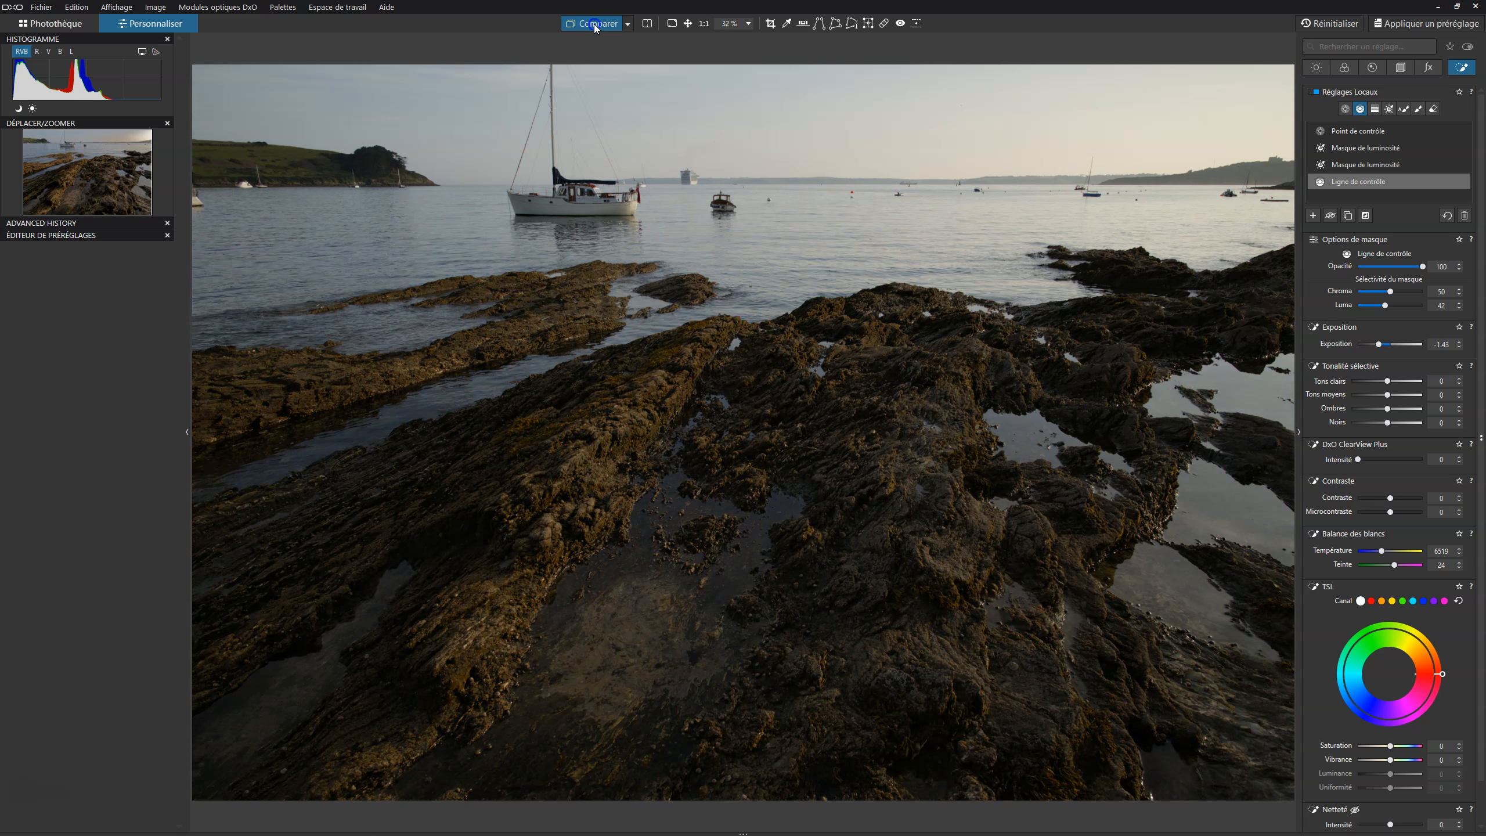
{"action": "left_click", "coordinate": [594, 23]}
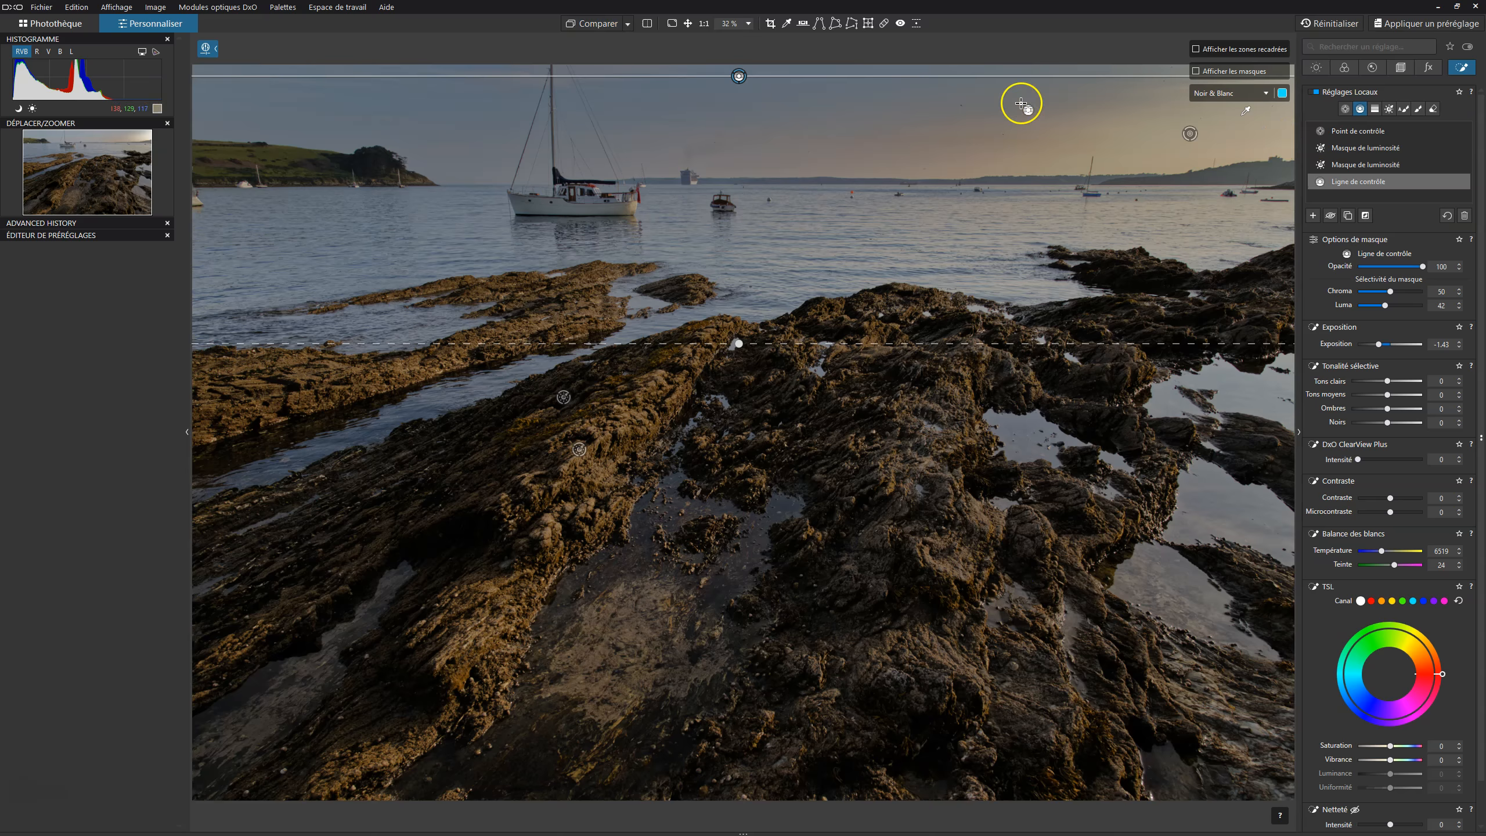
{"action": "mouse_move", "coordinate": [1383, 133]}
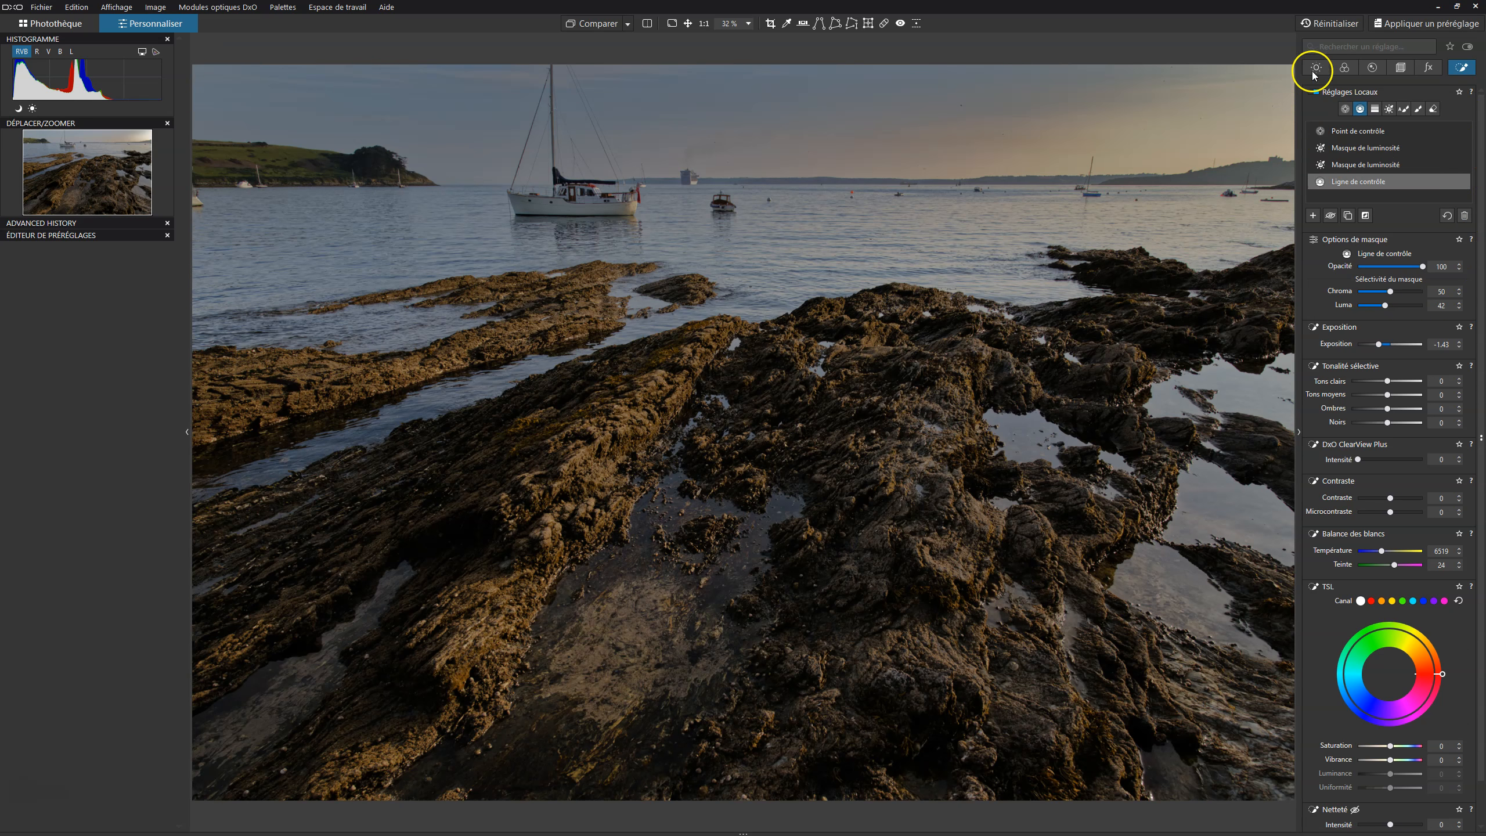
{"action": "left_click", "coordinate": [1316, 69]}
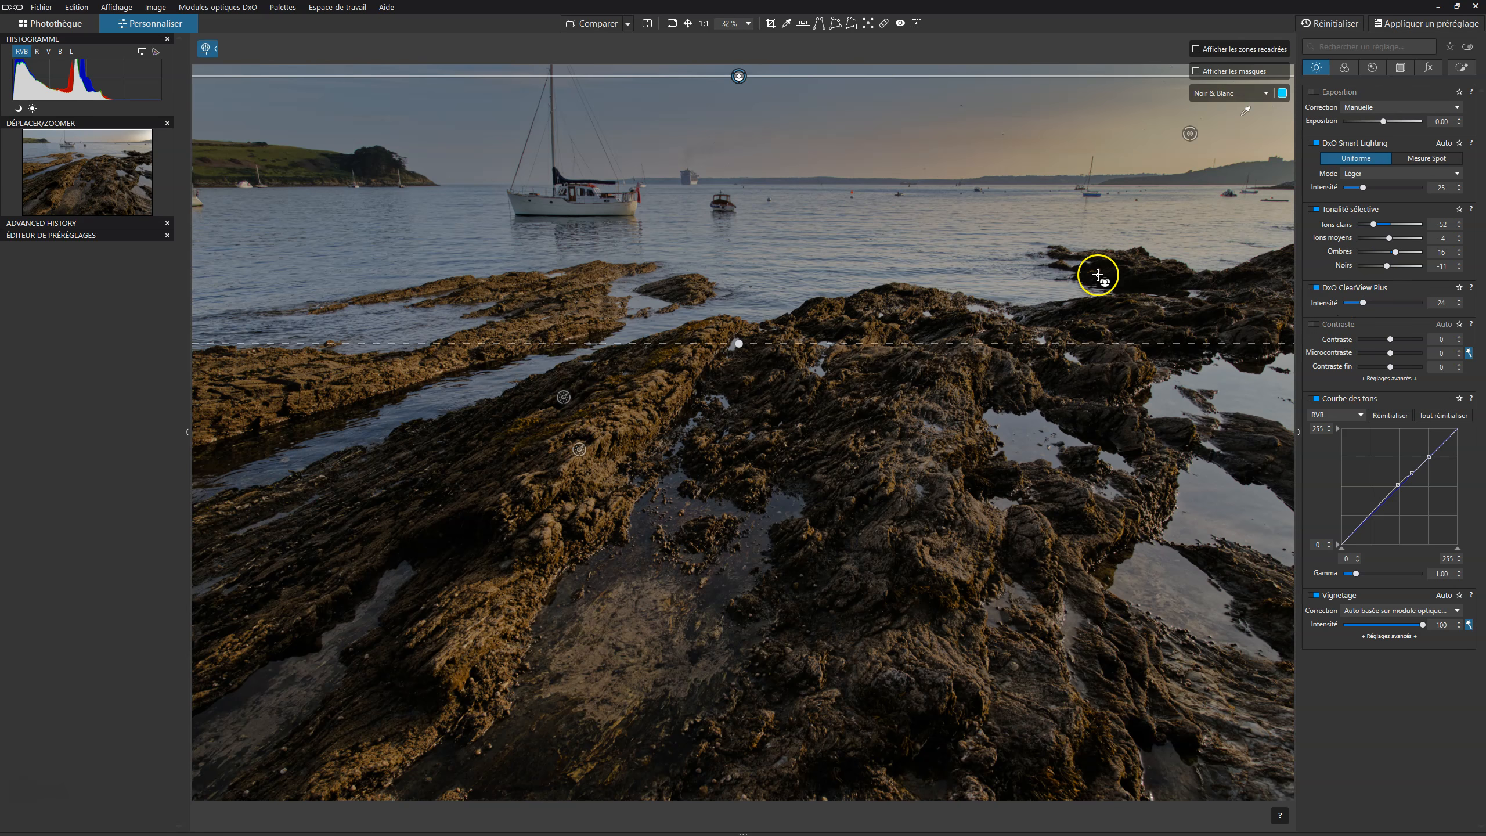
{"action": "left_click", "coordinate": [1462, 68]}
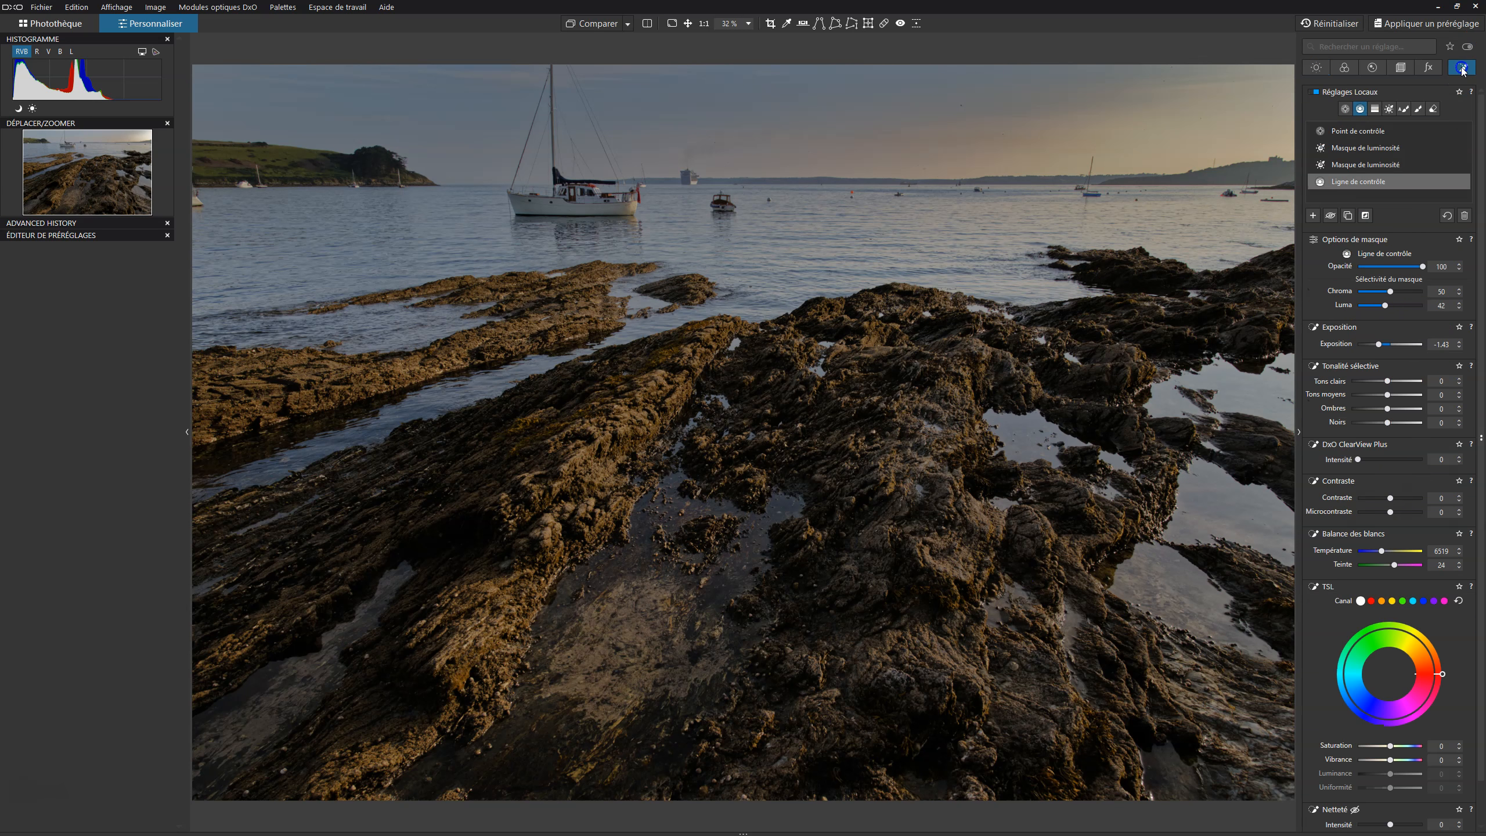
{"action": "left_click", "coordinate": [1361, 111]}
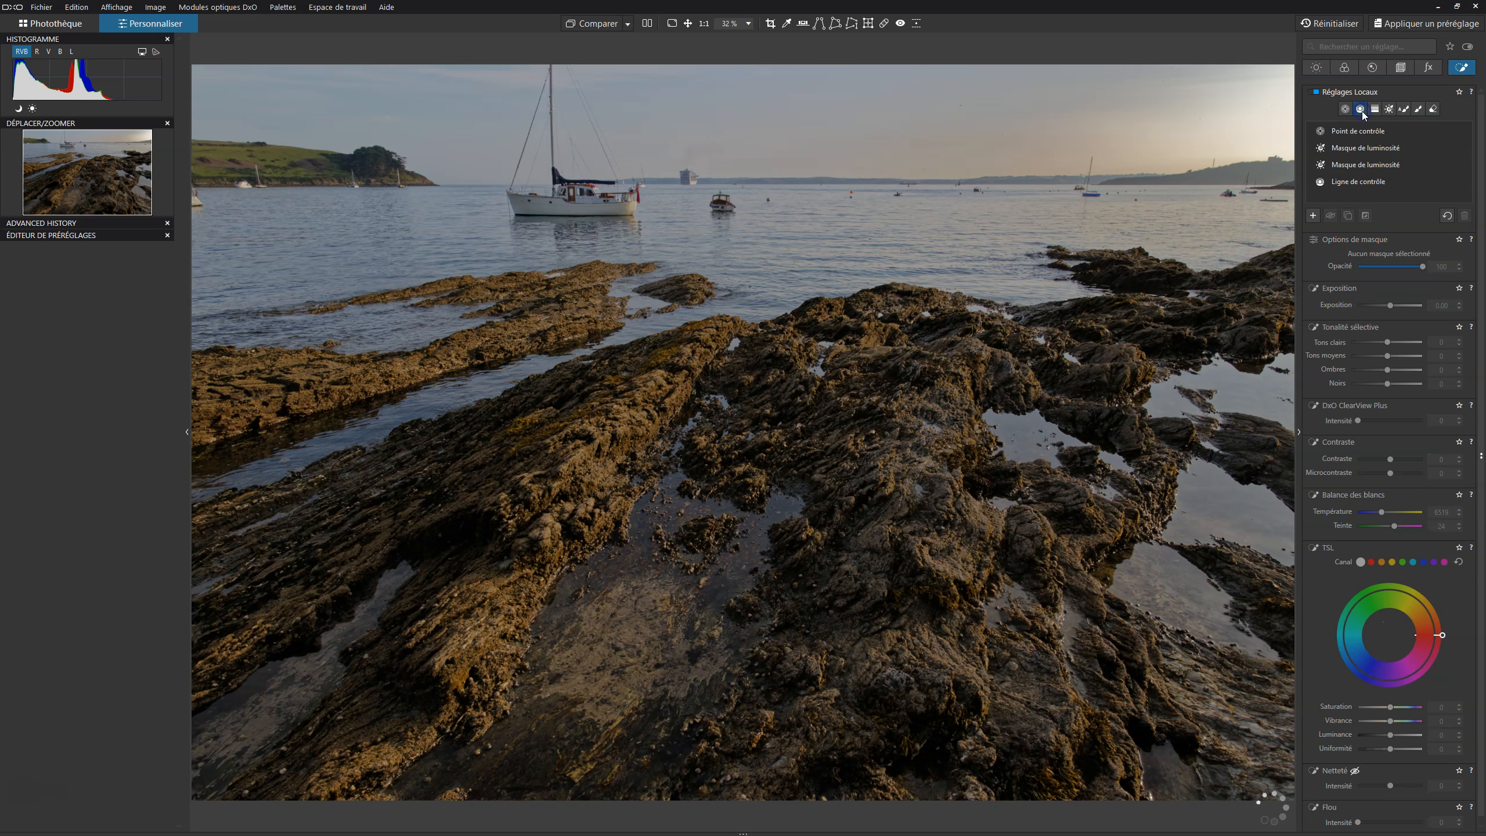
- Reset the RGB tone curve and lift the midtones slightly with a single point near its middle
{"action": "left_click", "coordinate": [1317, 68]}
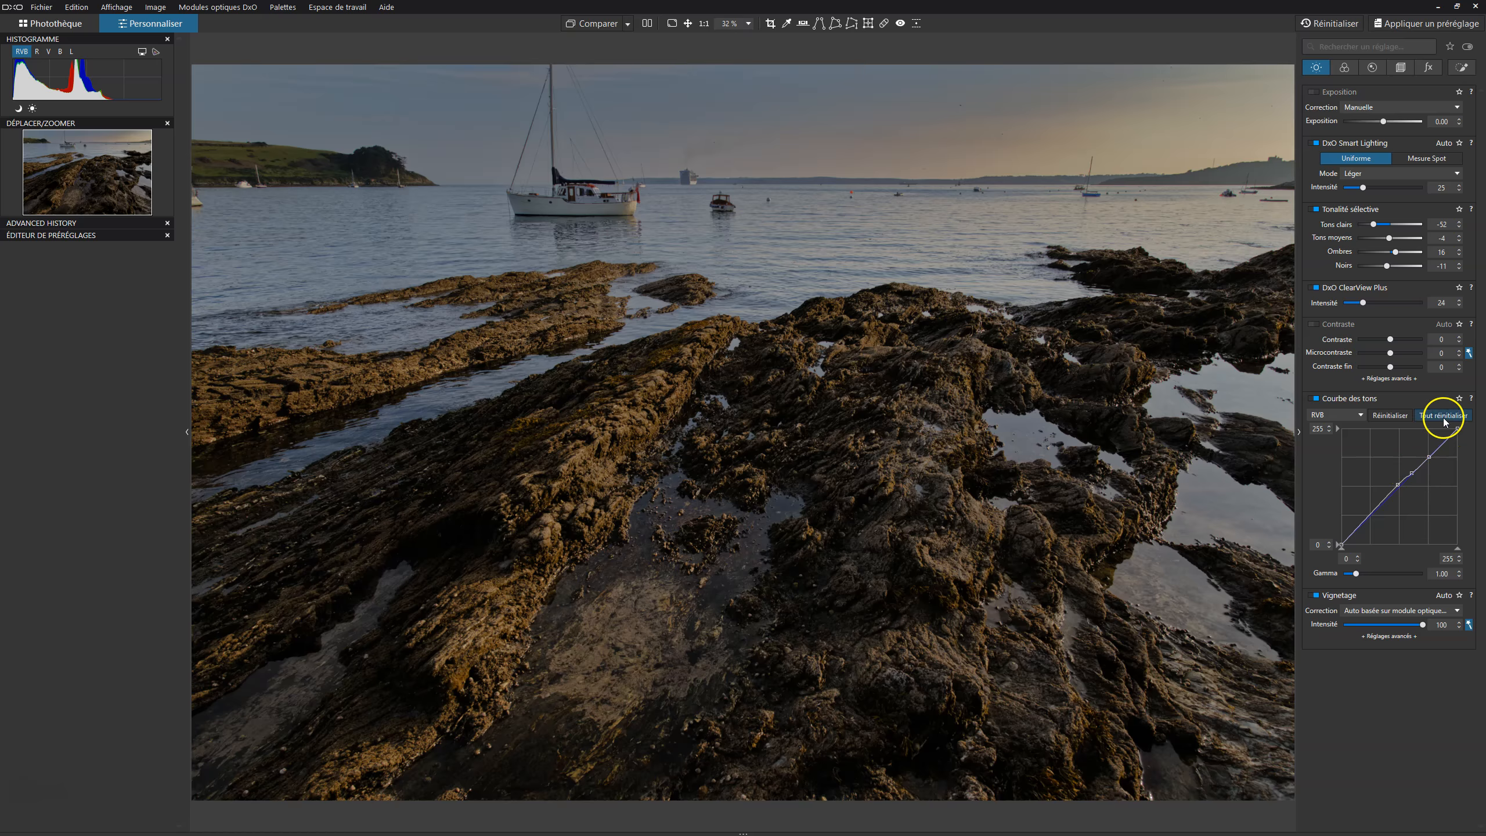
{"action": "left_click", "coordinate": [1408, 417]}
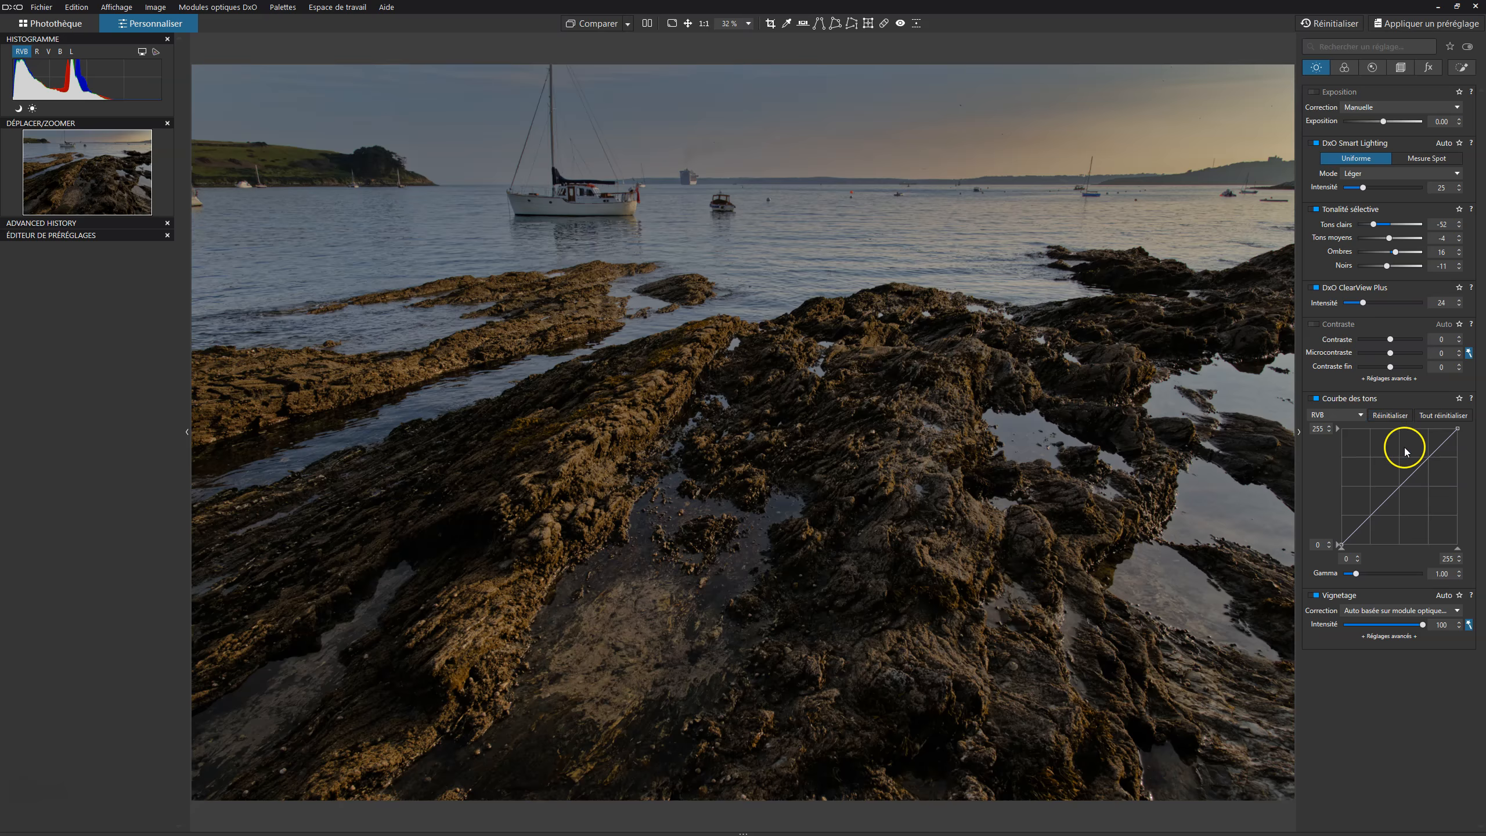
{"action": "left_click", "coordinate": [1400, 488]}
{"action": "left_click_drag", "start_coordinate": [1400, 490], "coordinate": [1398, 486]}
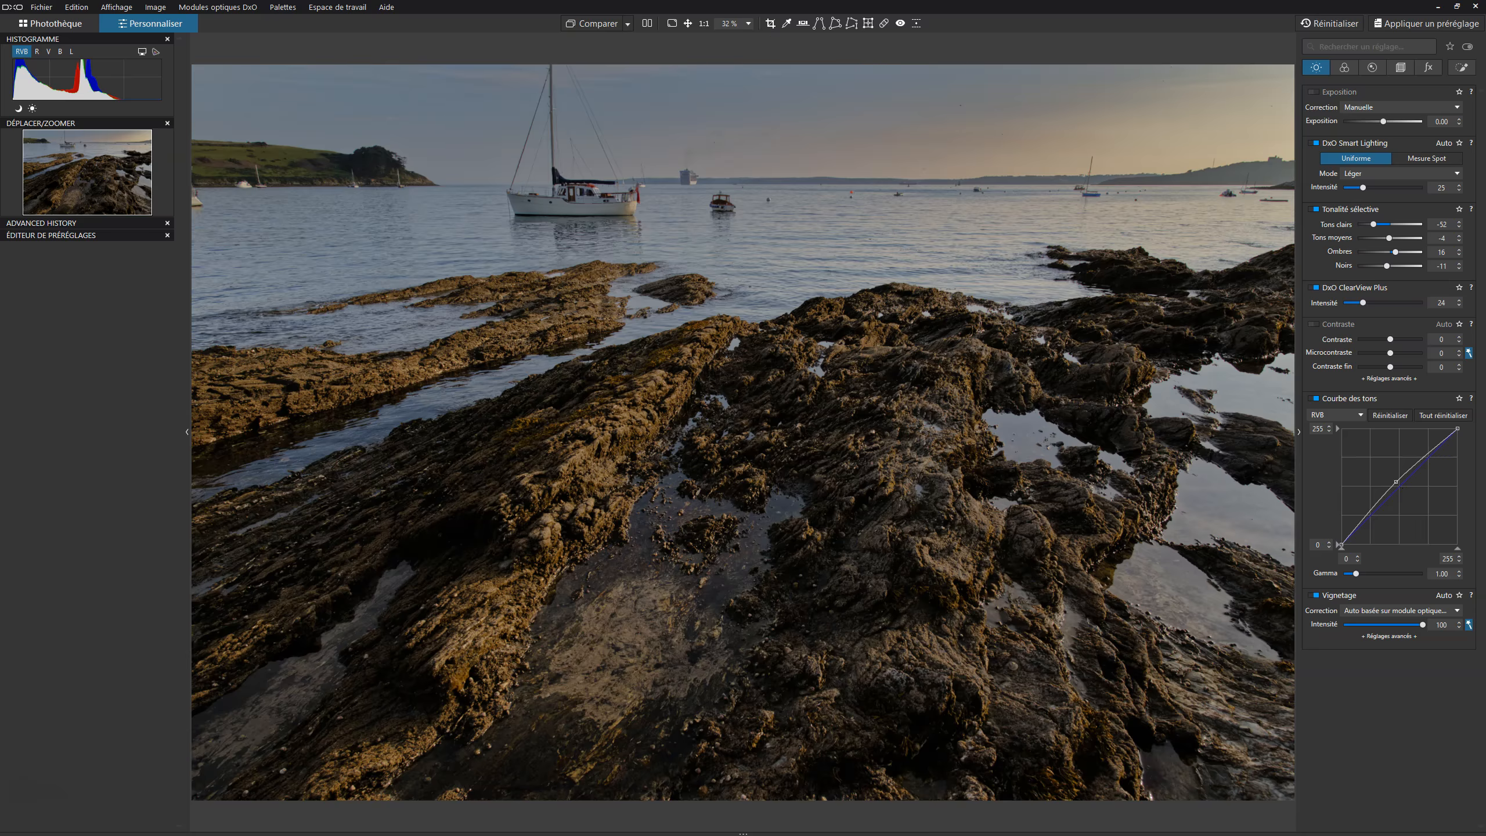
- Compare the photo before and after corrections to check the new tone curve
{"action": "left_click", "coordinate": [587, 24]}
{"action": "left_click", "coordinate": [589, 25]}
{"action": "left_click", "coordinate": [589, 25]}
- Apply a creative vignette to the photo with an intensity of -33
{"action": "left_click", "coordinate": [1432, 72]}
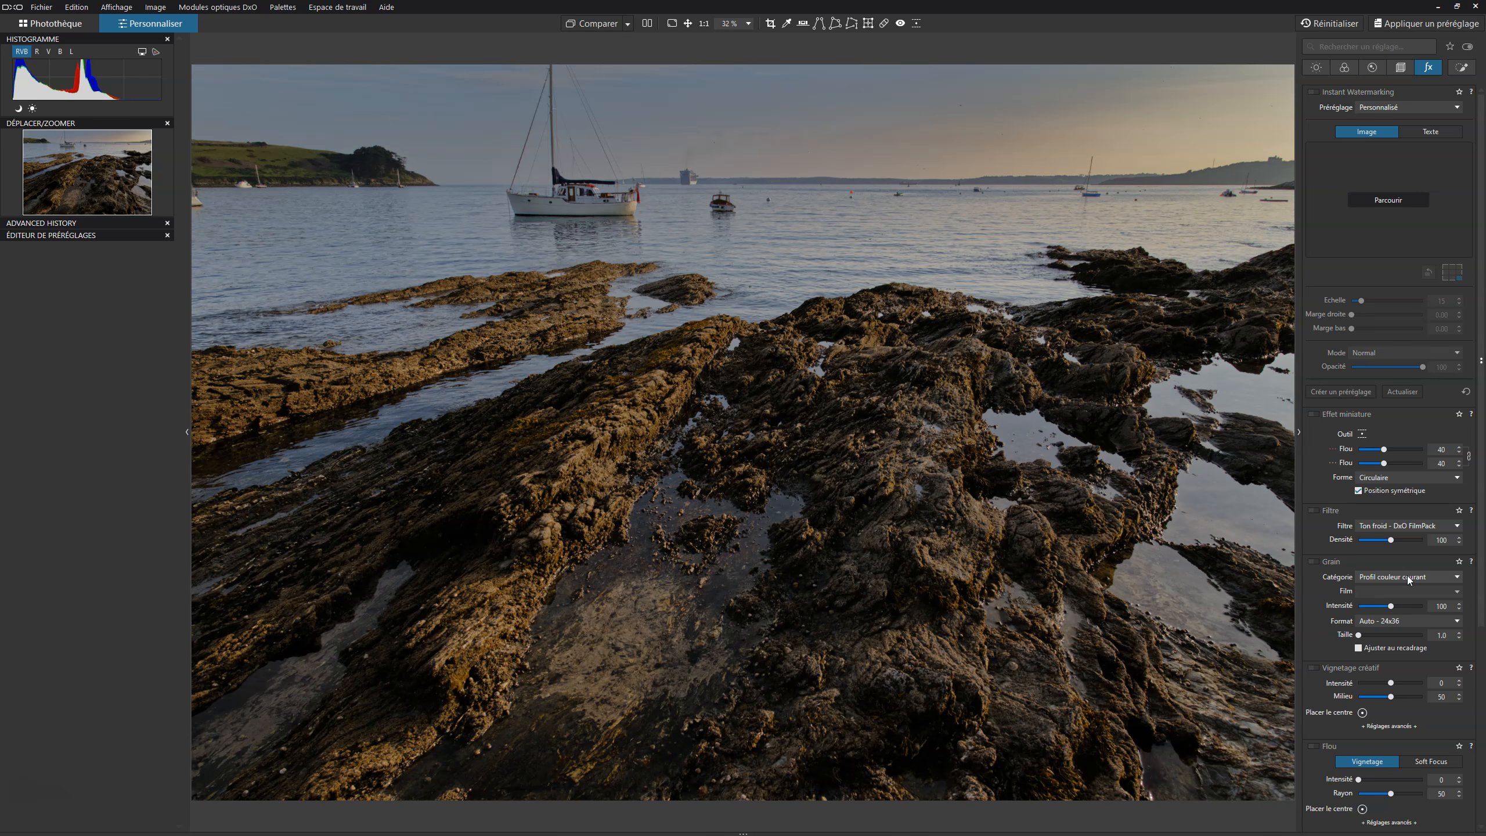
{"action": "scroll", "coordinate": [1409, 580], "scroll_direction": "down", "scroll_amount": 1}
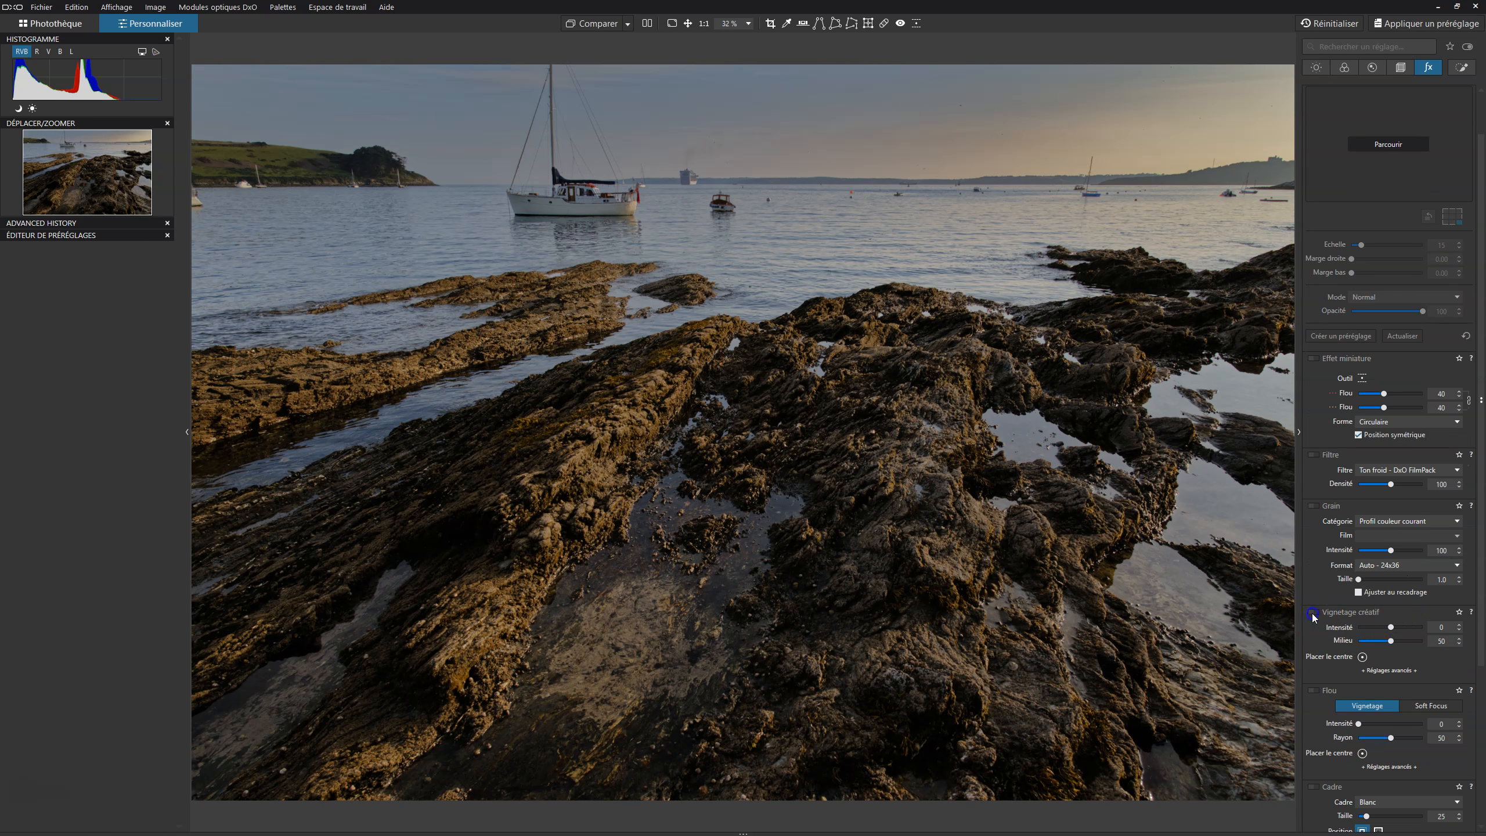
{"action": "left_click", "coordinate": [1392, 627]}
{"action": "left_click_drag", "start_coordinate": [1391, 630], "coordinate": [1380, 630]}
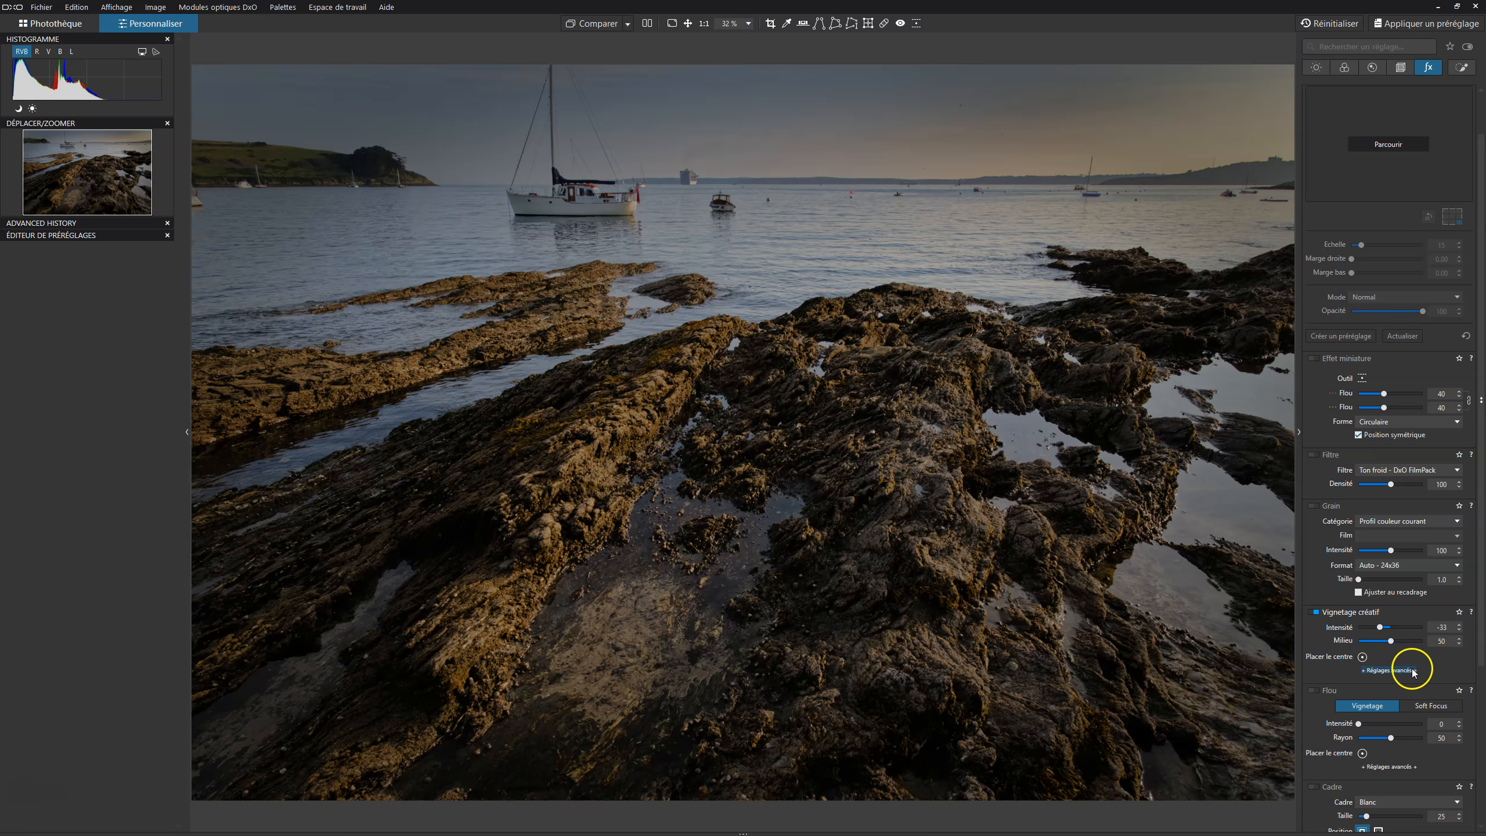
- Set the creative vignette's roundness to 98, its intensity to -53 and its midpoint to 100
{"action": "left_click", "coordinate": [1388, 671]}
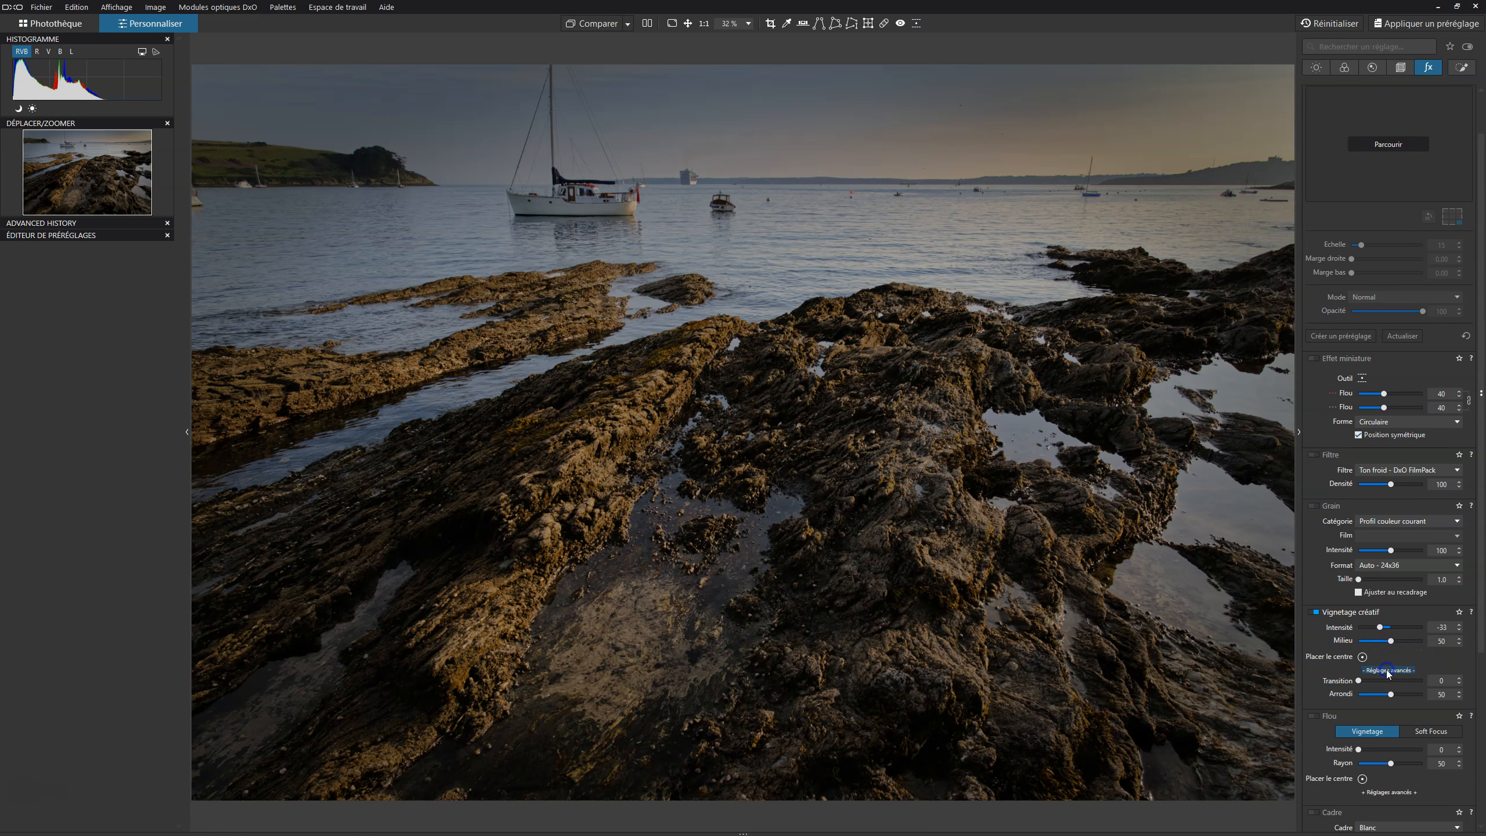
{"action": "left_click", "coordinate": [1359, 681]}
{"action": "left_click_drag", "start_coordinate": [1391, 694], "coordinate": [1423, 699]}
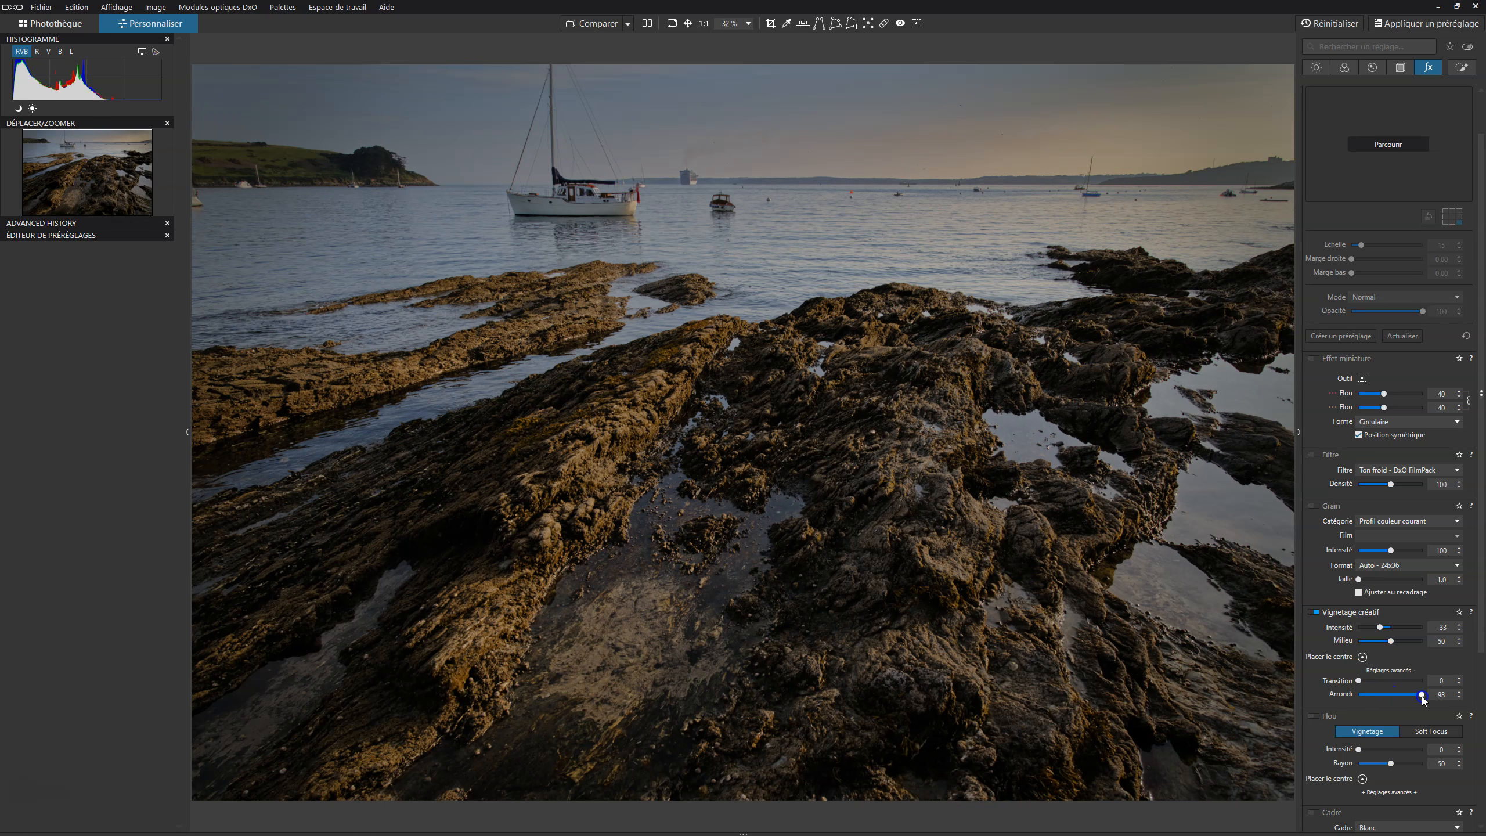
{"action": "left_click", "coordinate": [1381, 627]}
{"action": "left_click_drag", "start_coordinate": [1379, 627], "coordinate": [1433, 642]}
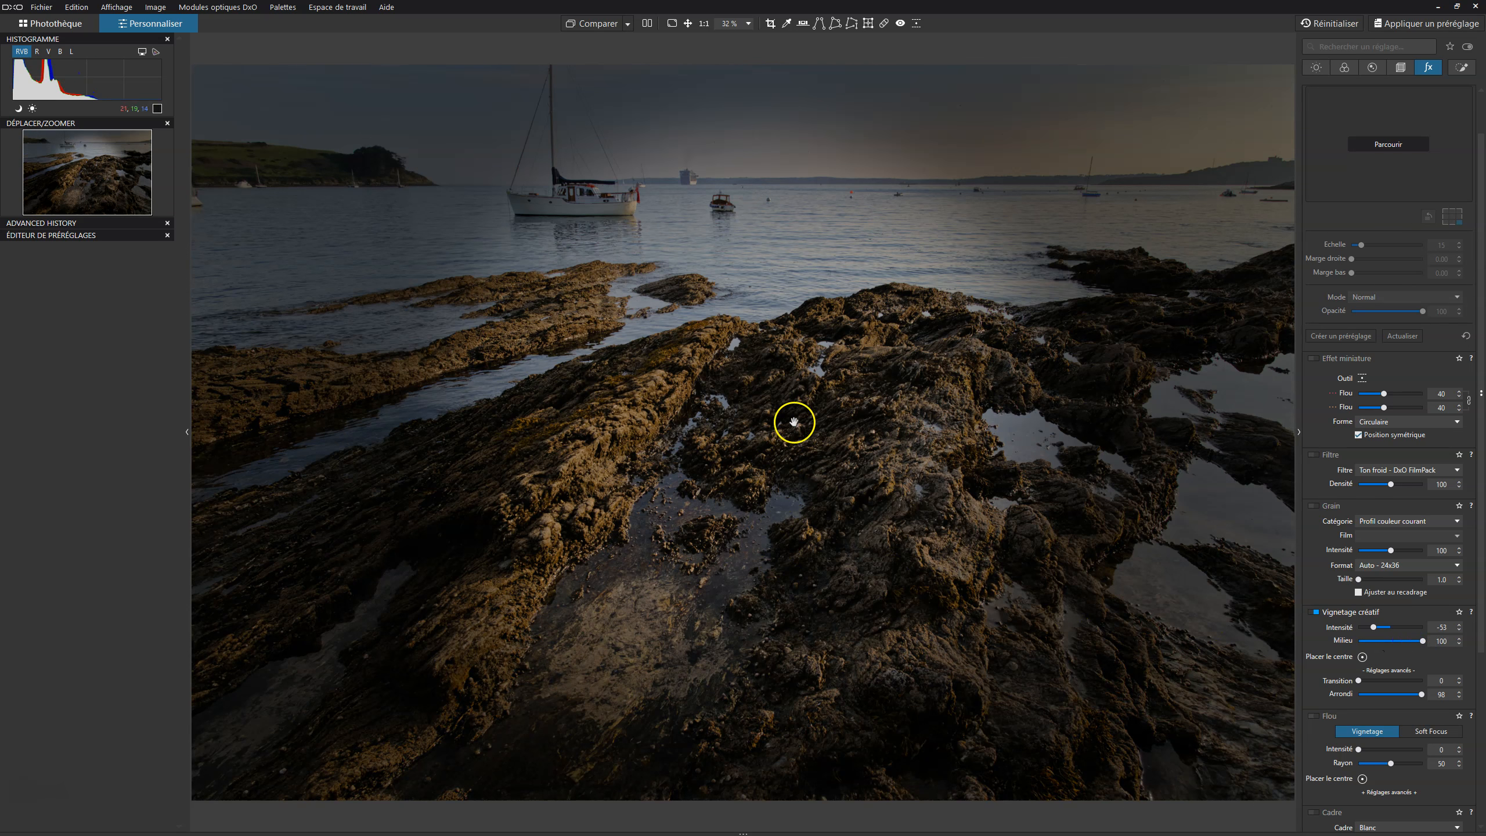
- Try the vignette's centre on the yacht and the distant boat, and place it on the rocks below the horizon at right
{"action": "left_click", "coordinate": [1364, 657]}
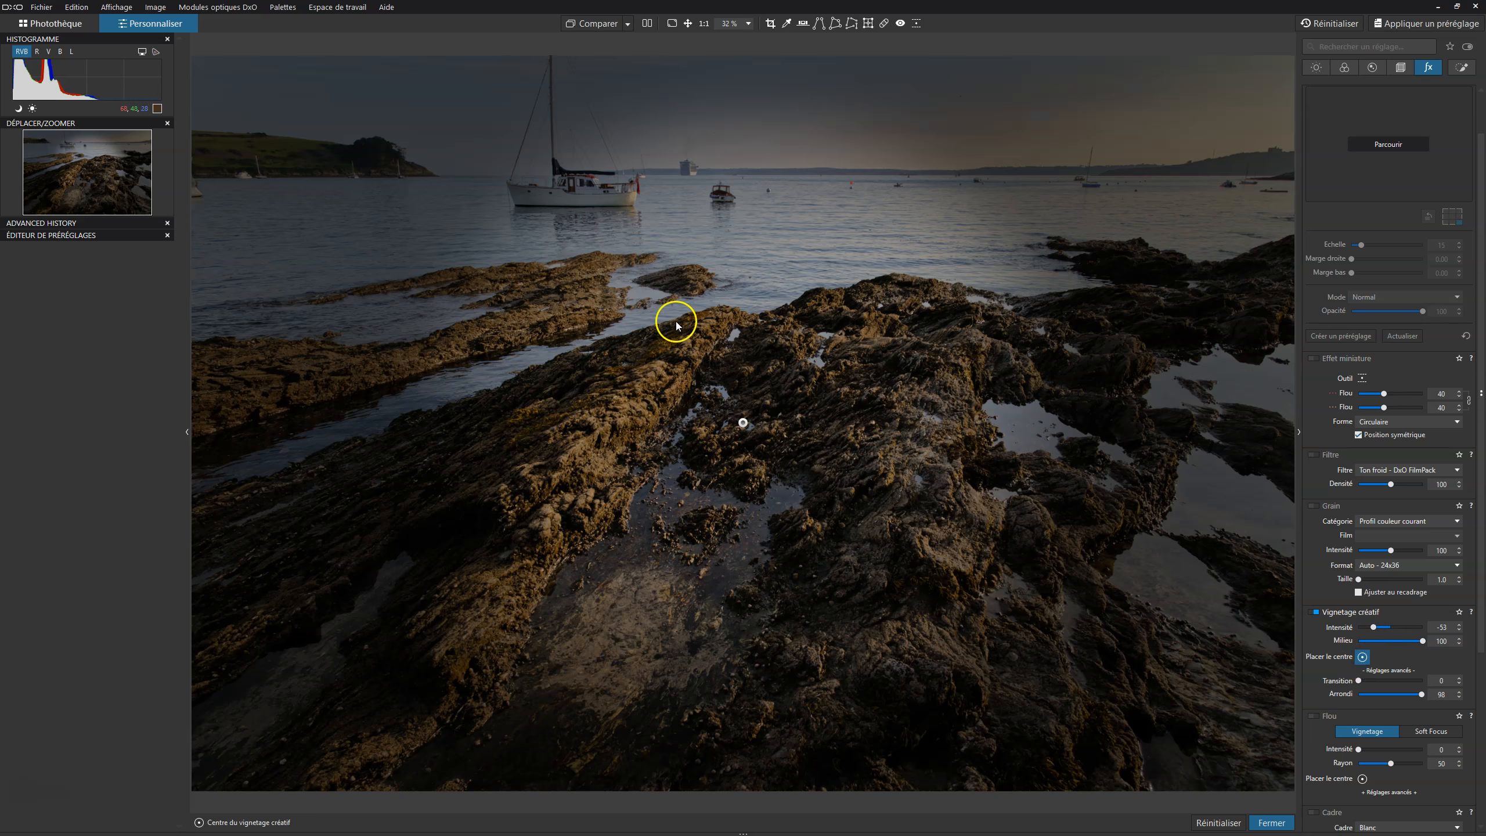
{"action": "left_click", "coordinate": [591, 200]}
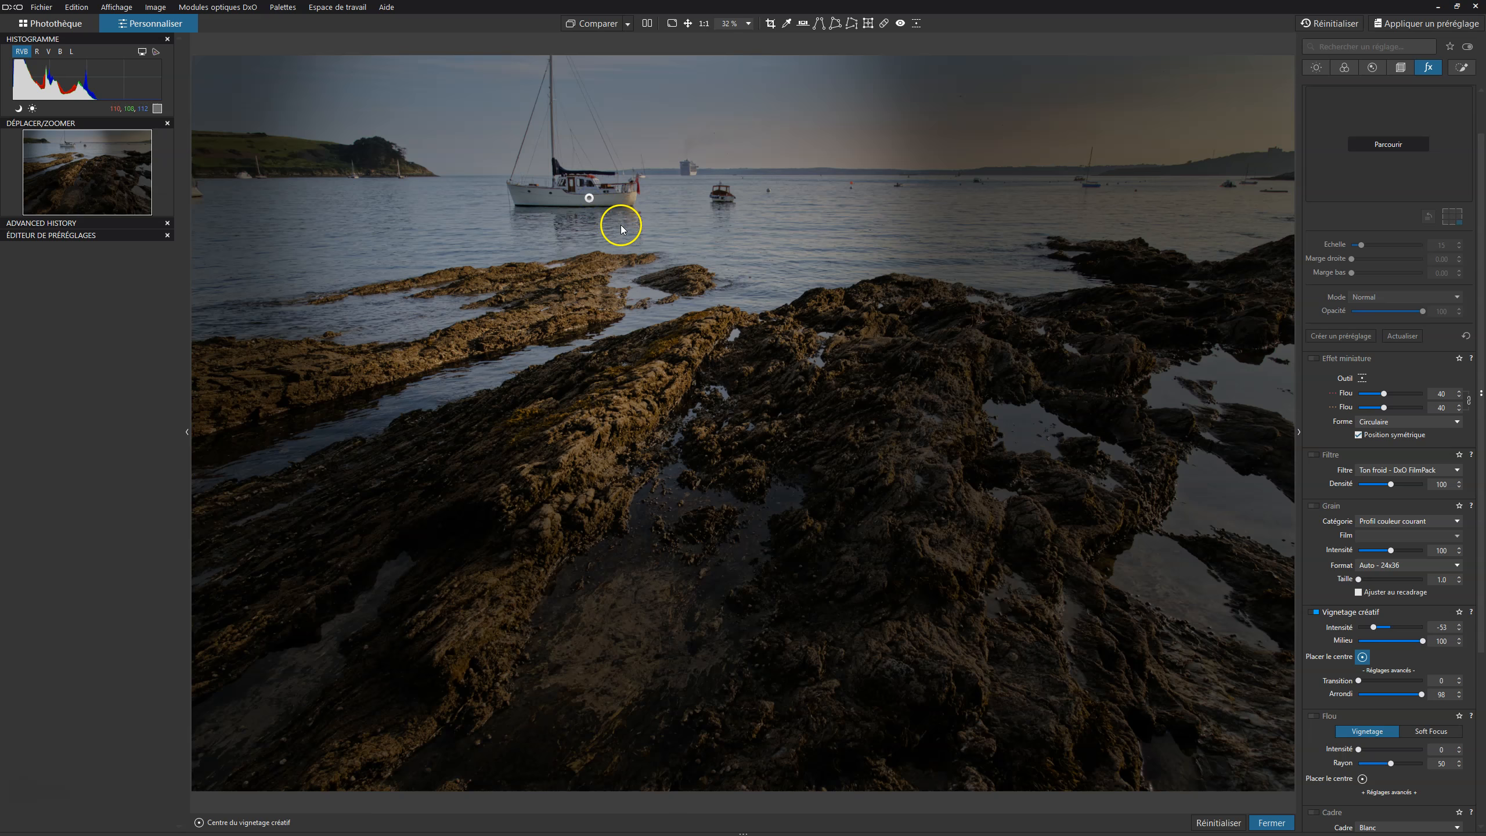
{"action": "left_click", "coordinate": [1087, 200]}
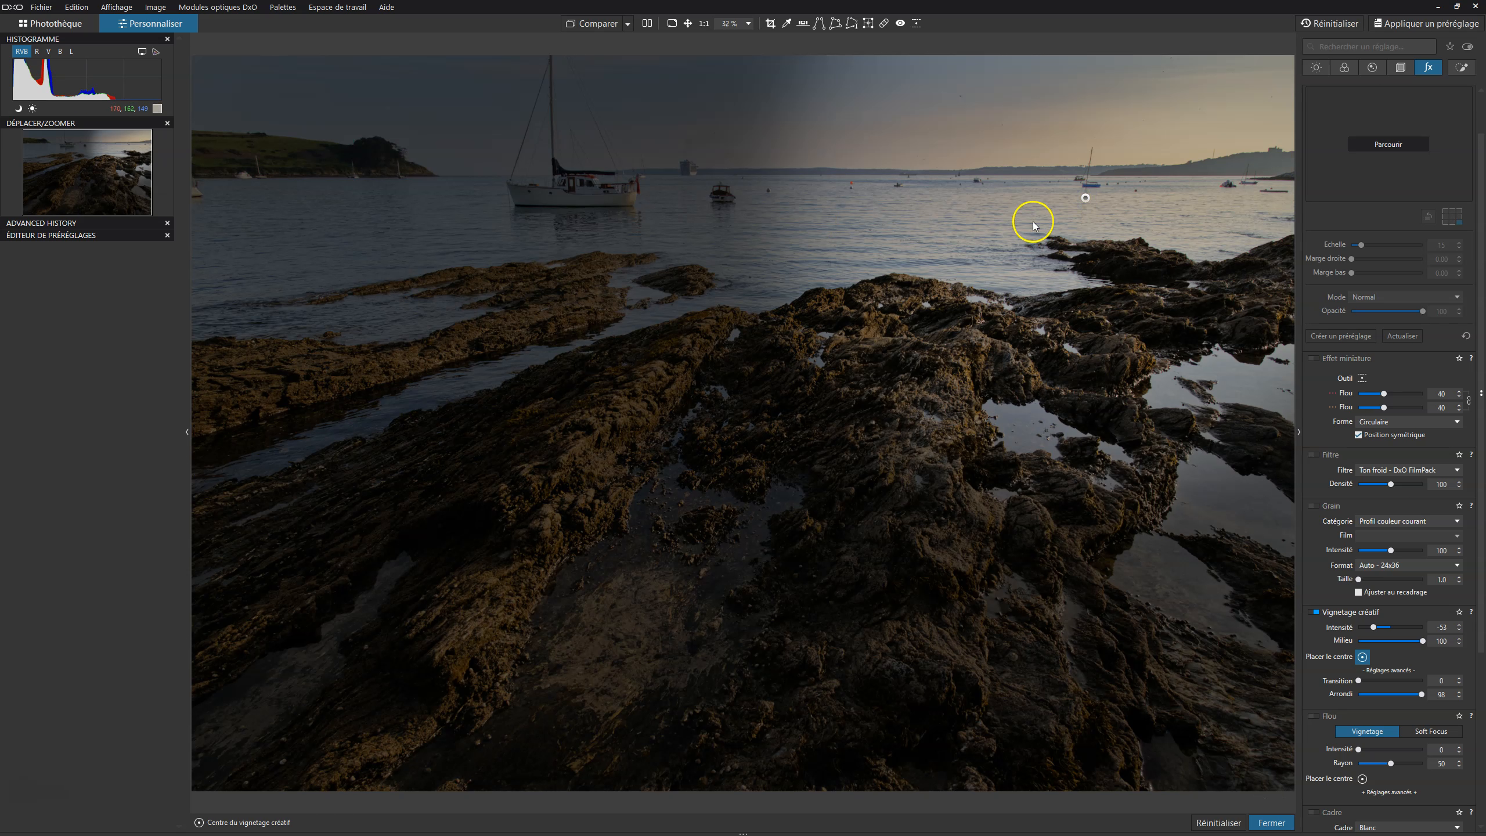
{"action": "left_click", "coordinate": [1058, 285]}
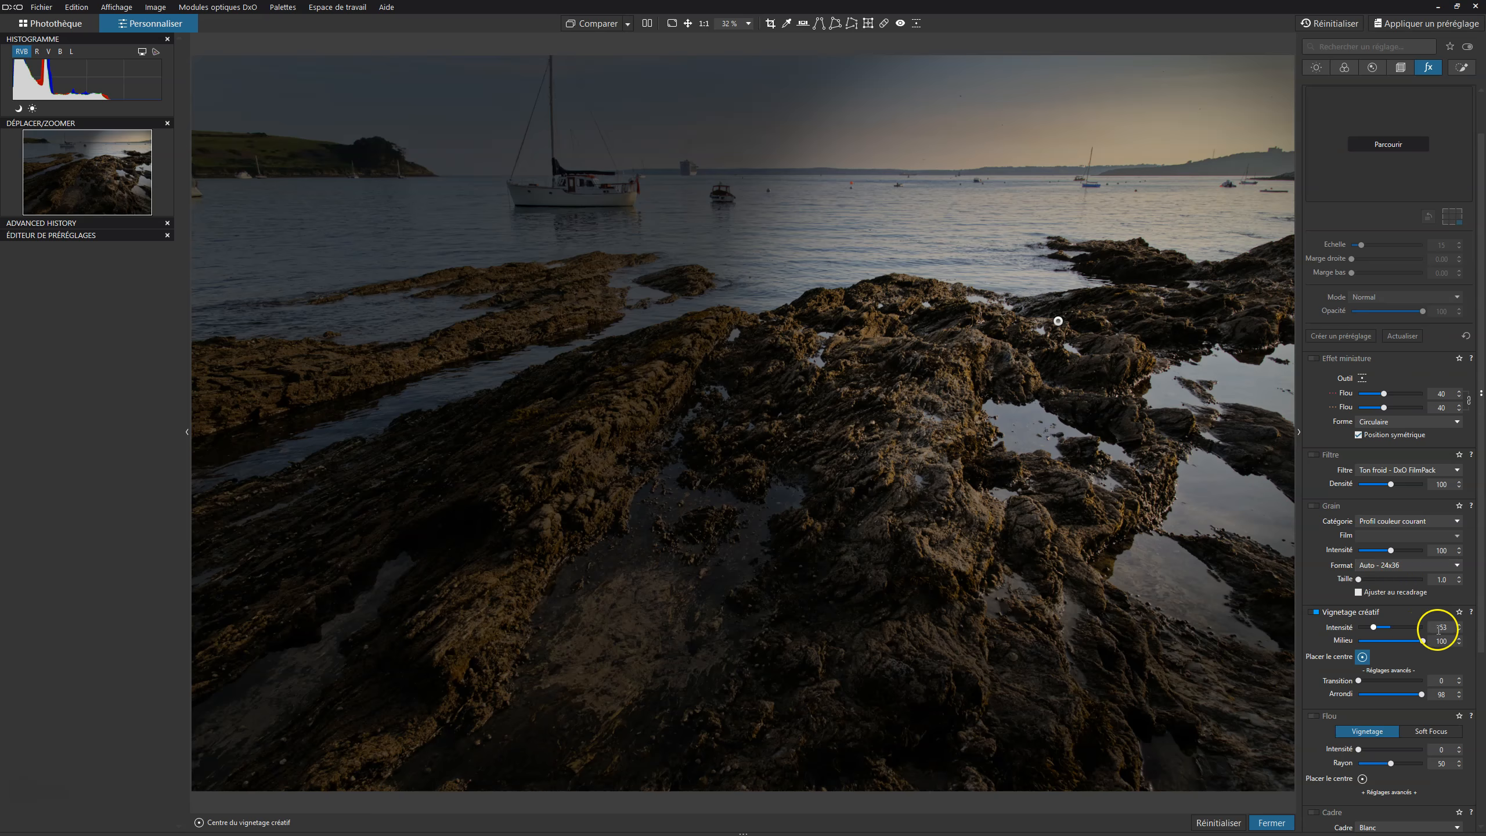
- Soften the creative vignette by setting its intensity to -10
{"action": "left_click", "coordinate": [1460, 630]}
{"action": "left_click", "coordinate": [1461, 630]}
{"action": "left_click", "coordinate": [1460, 624]}
{"action": "left_click", "coordinate": [1367, 612]}
- Switch the creative vignette off and on several times to judge its effect, leaving it enabled
{"action": "left_click", "coordinate": [1317, 613]}
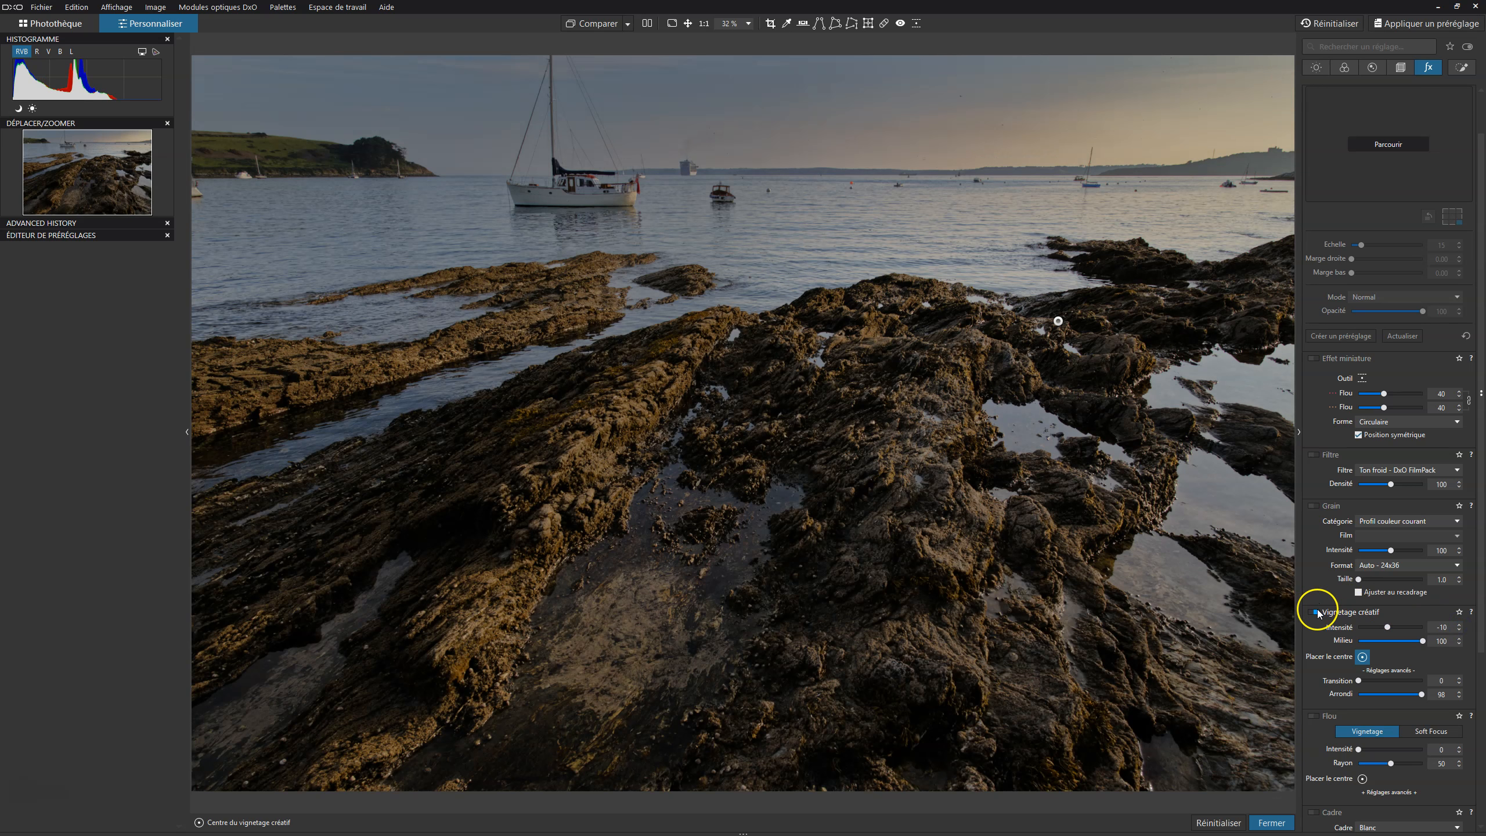
{"action": "left_click", "coordinate": [1318, 612]}
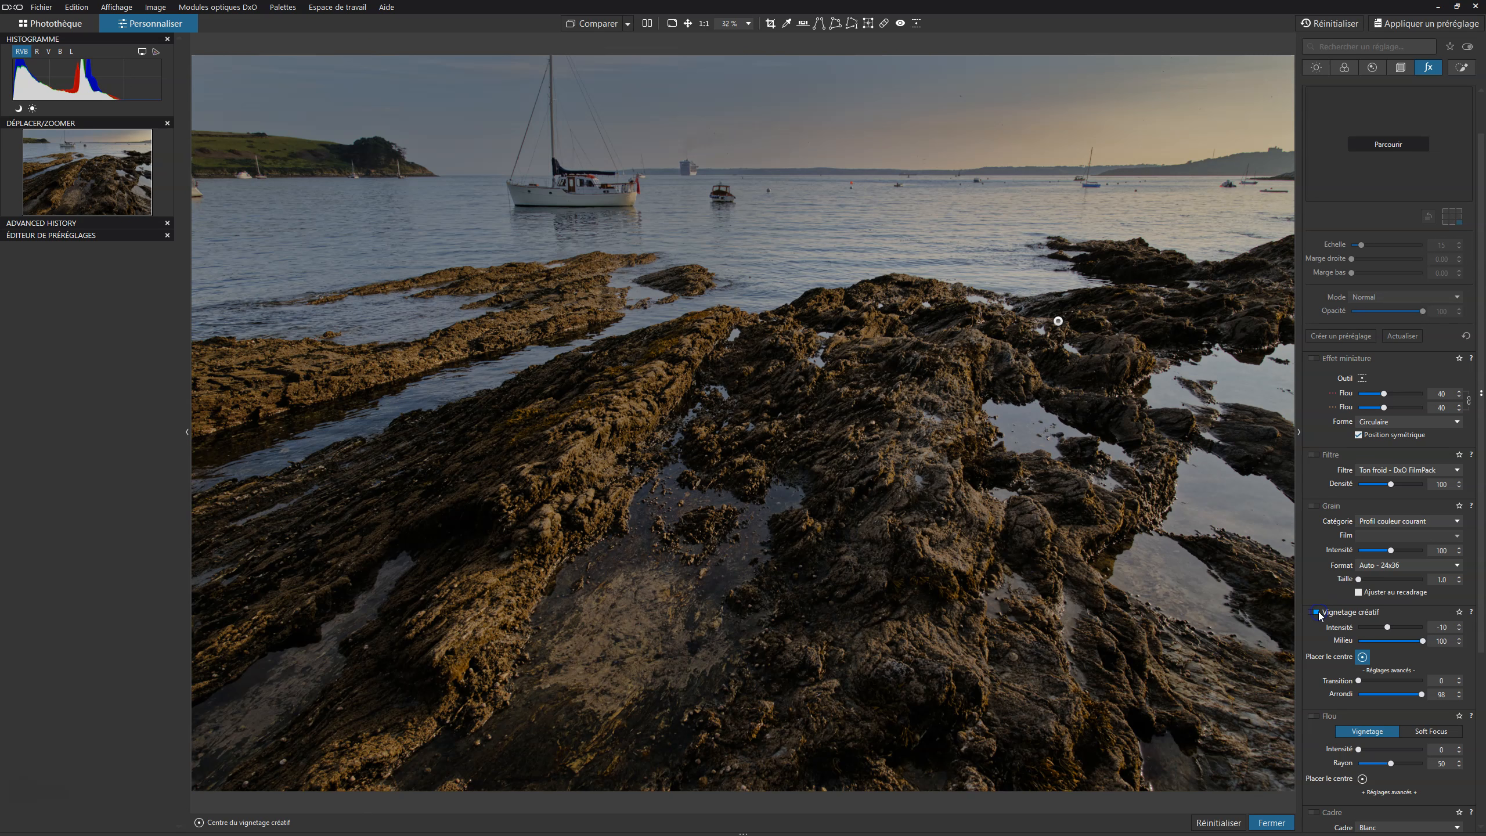
{"action": "left_click", "coordinate": [1318, 613]}
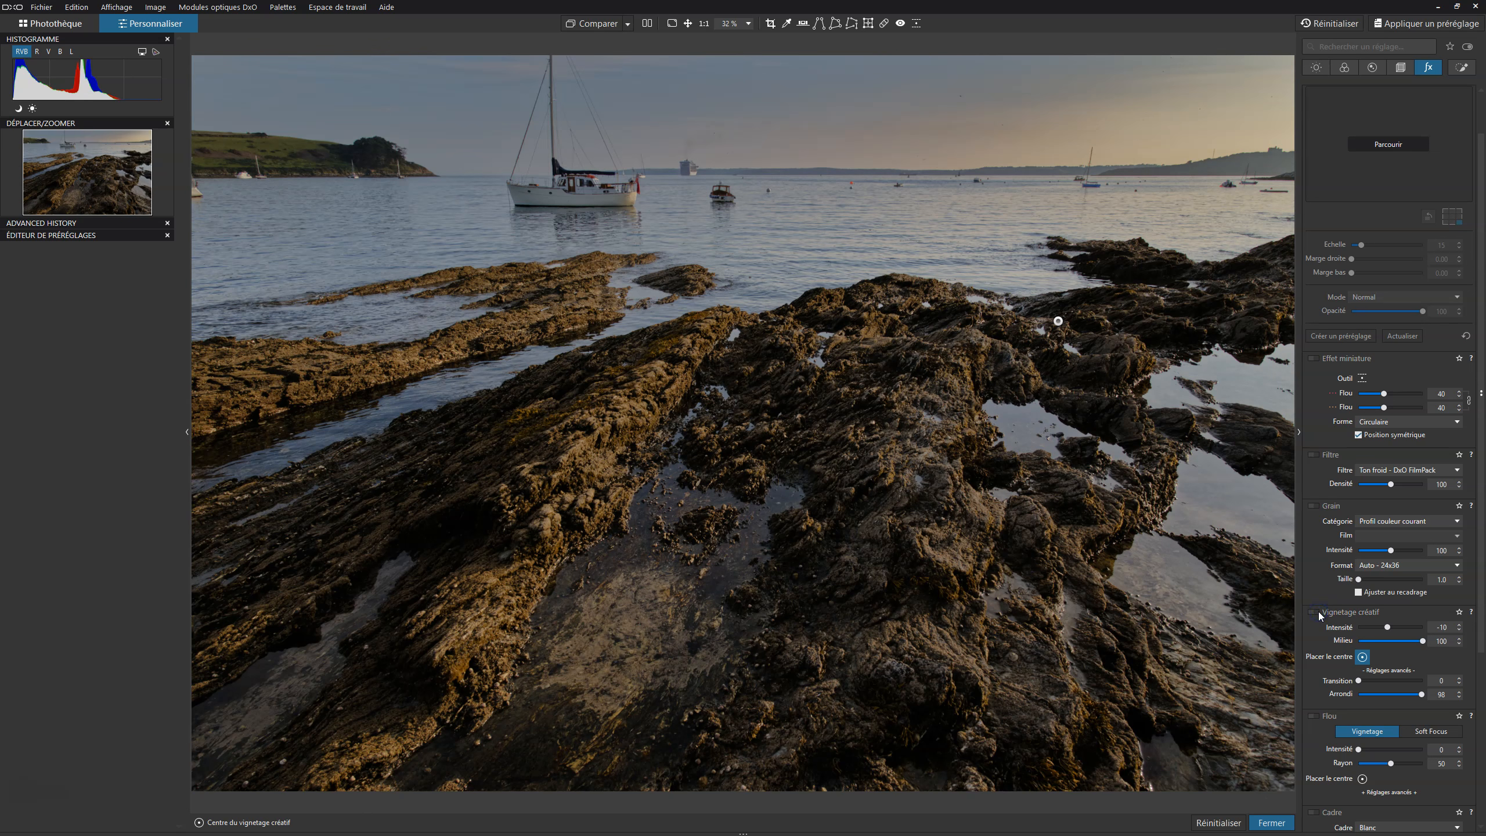
{"action": "left_click", "coordinate": [1318, 612]}
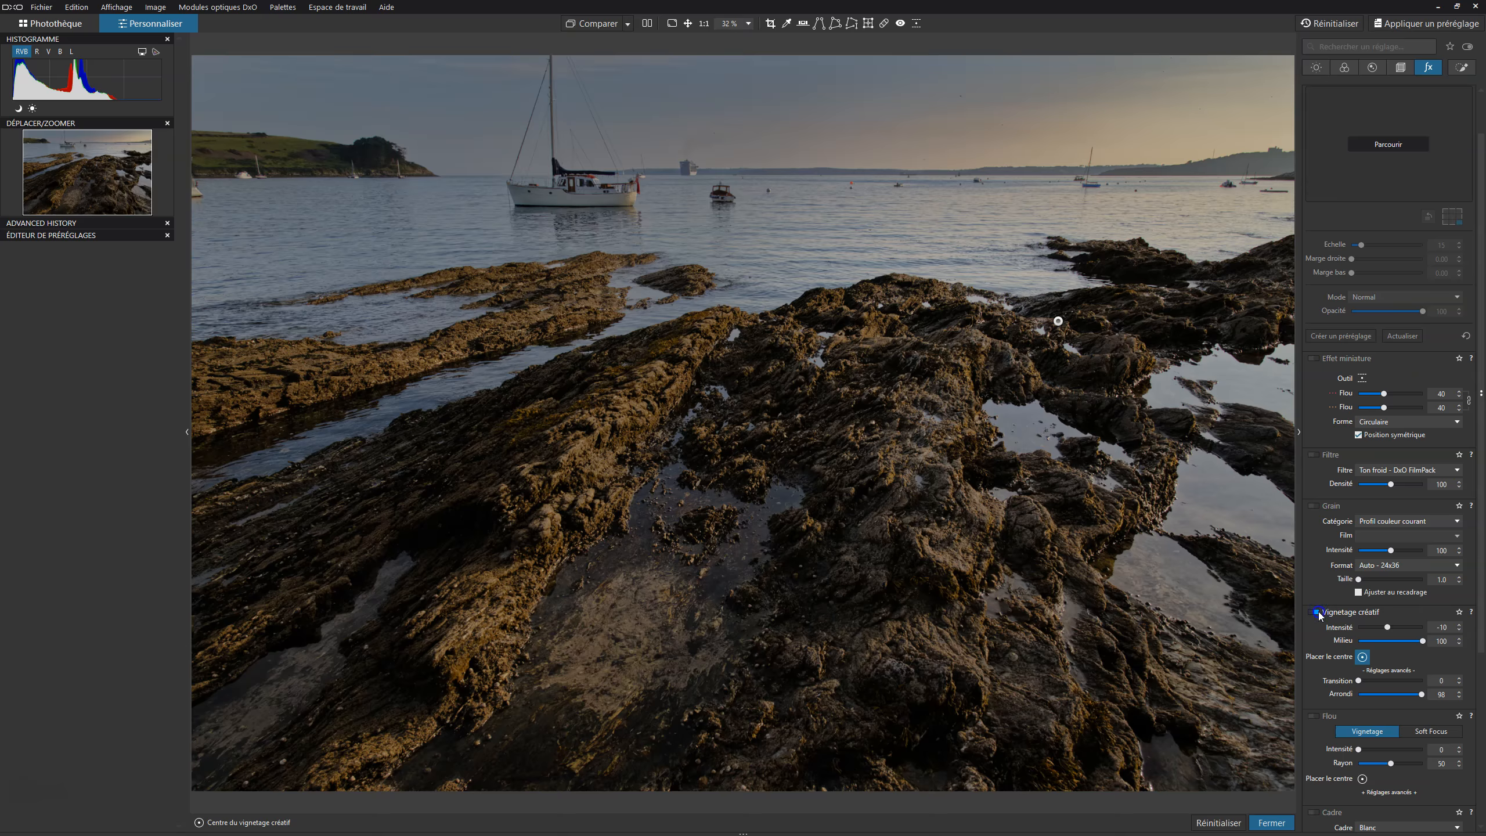
{"action": "left_click", "coordinate": [1317, 612]}
{"action": "left_click", "coordinate": [1318, 613]}
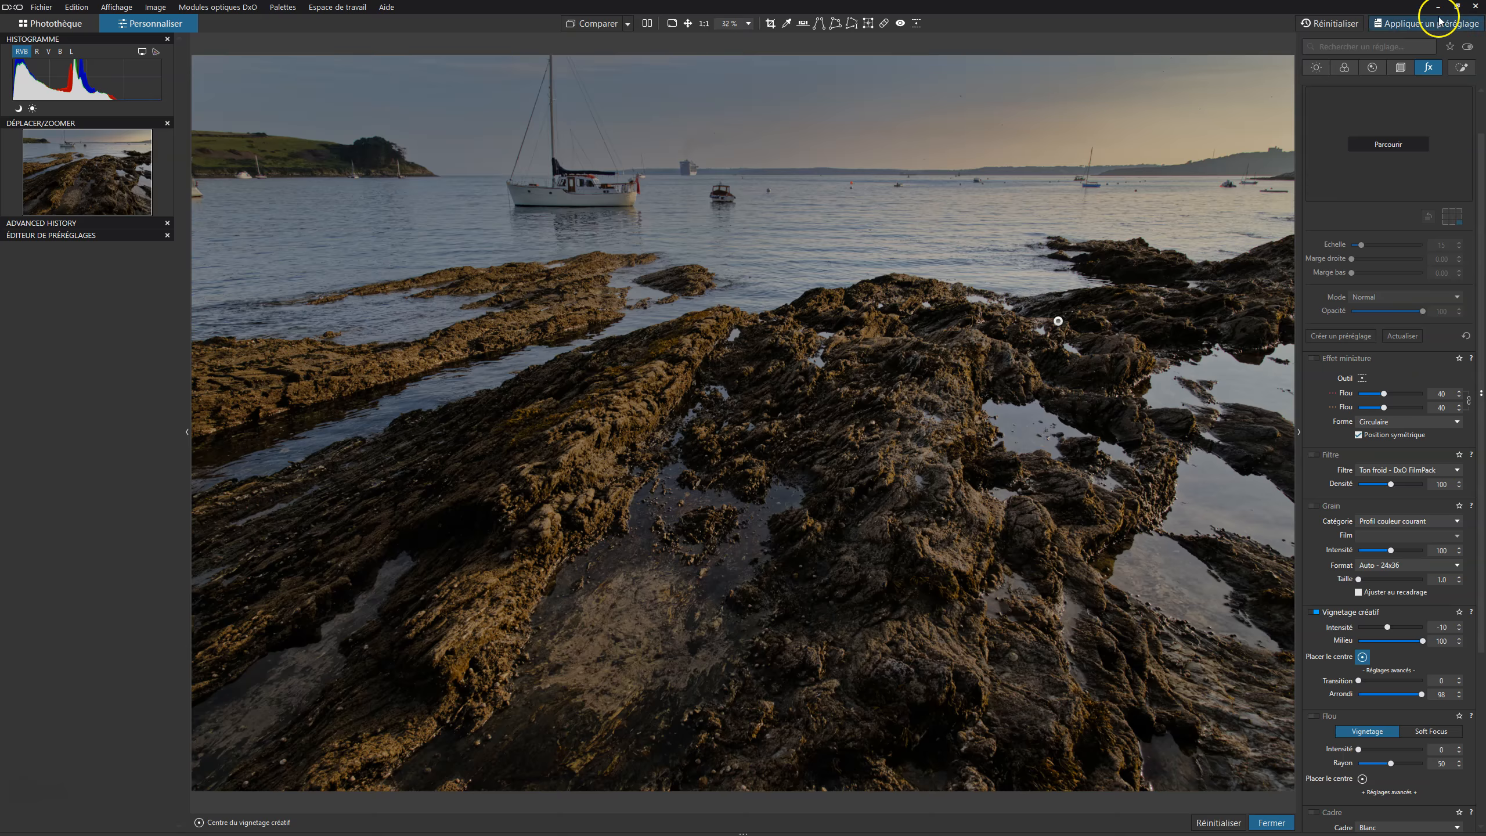
- Set the shadows of the second luminosity mask, which covers the dark rocks, to -10
{"action": "left_click", "coordinate": [1465, 67]}
{"action": "left_click", "coordinate": [1428, 158]}
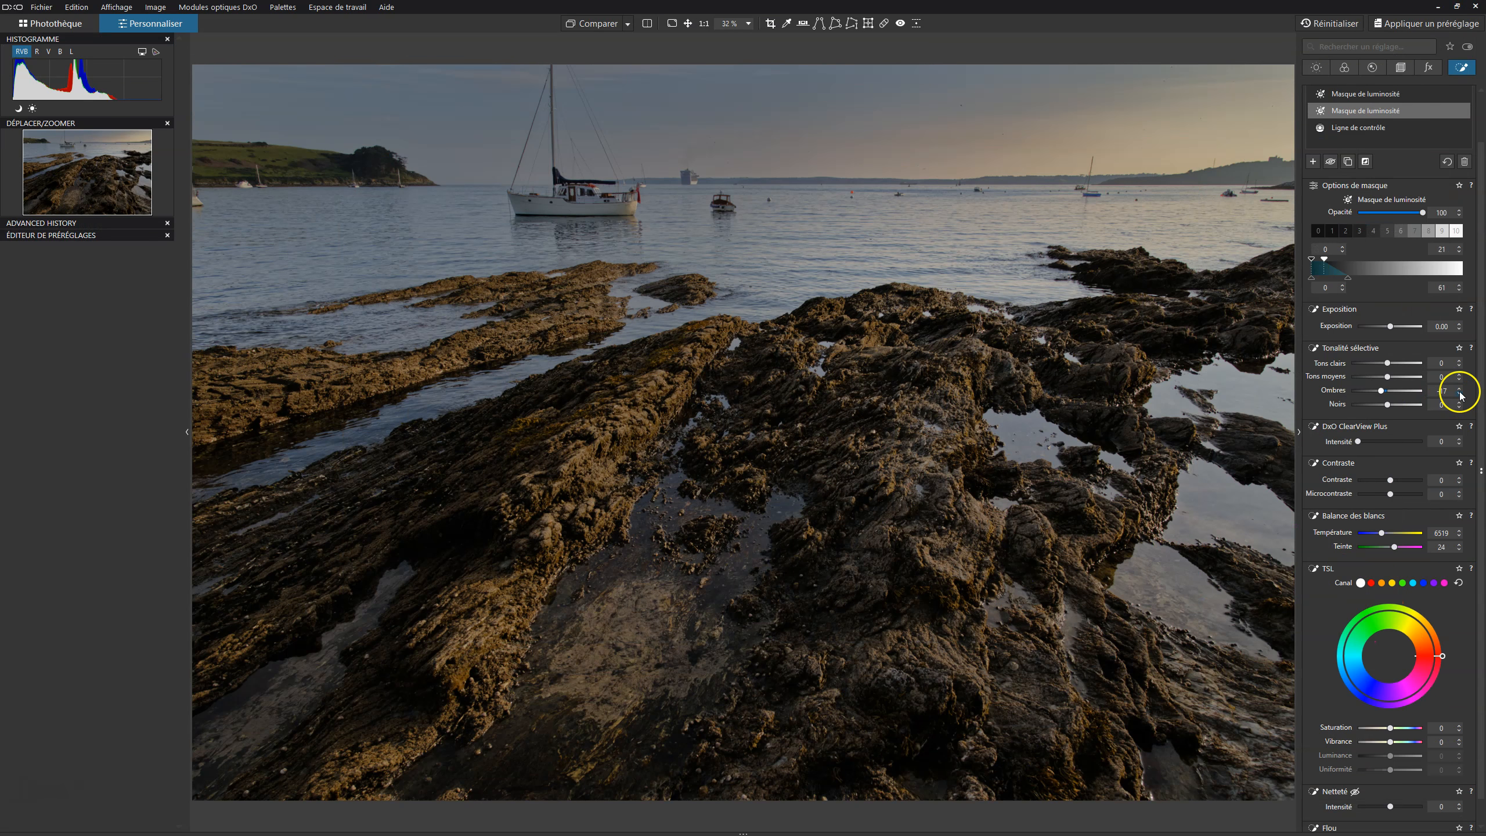
{"action": "left_click", "coordinate": [1461, 389]}
- Display the first luminosity mask in black and white and widen its tonal range's outer limits to 0 and 152
{"action": "left_click", "coordinate": [1396, 99]}
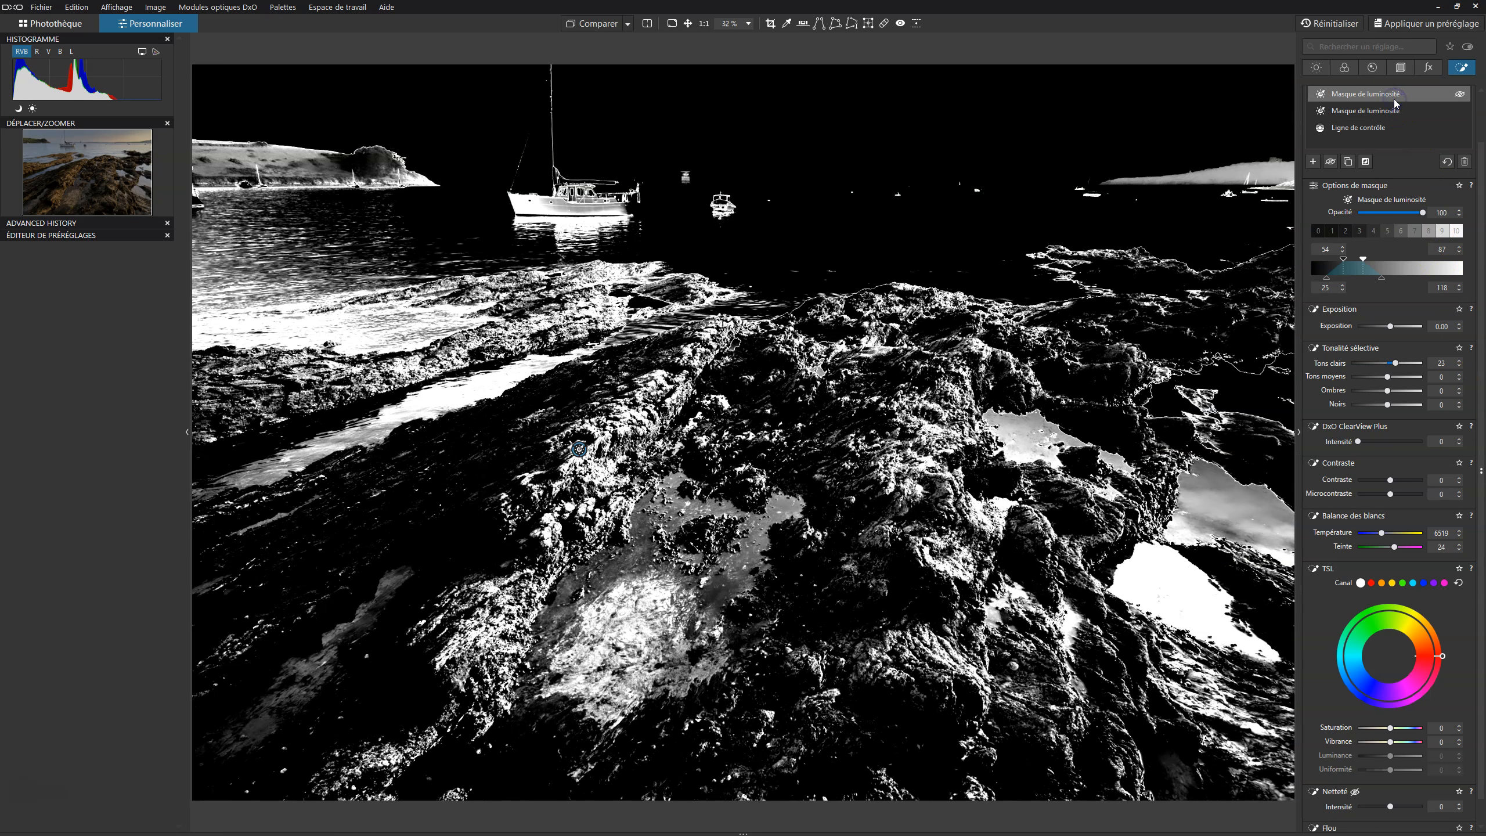
{"action": "left_click", "coordinate": [1393, 111]}
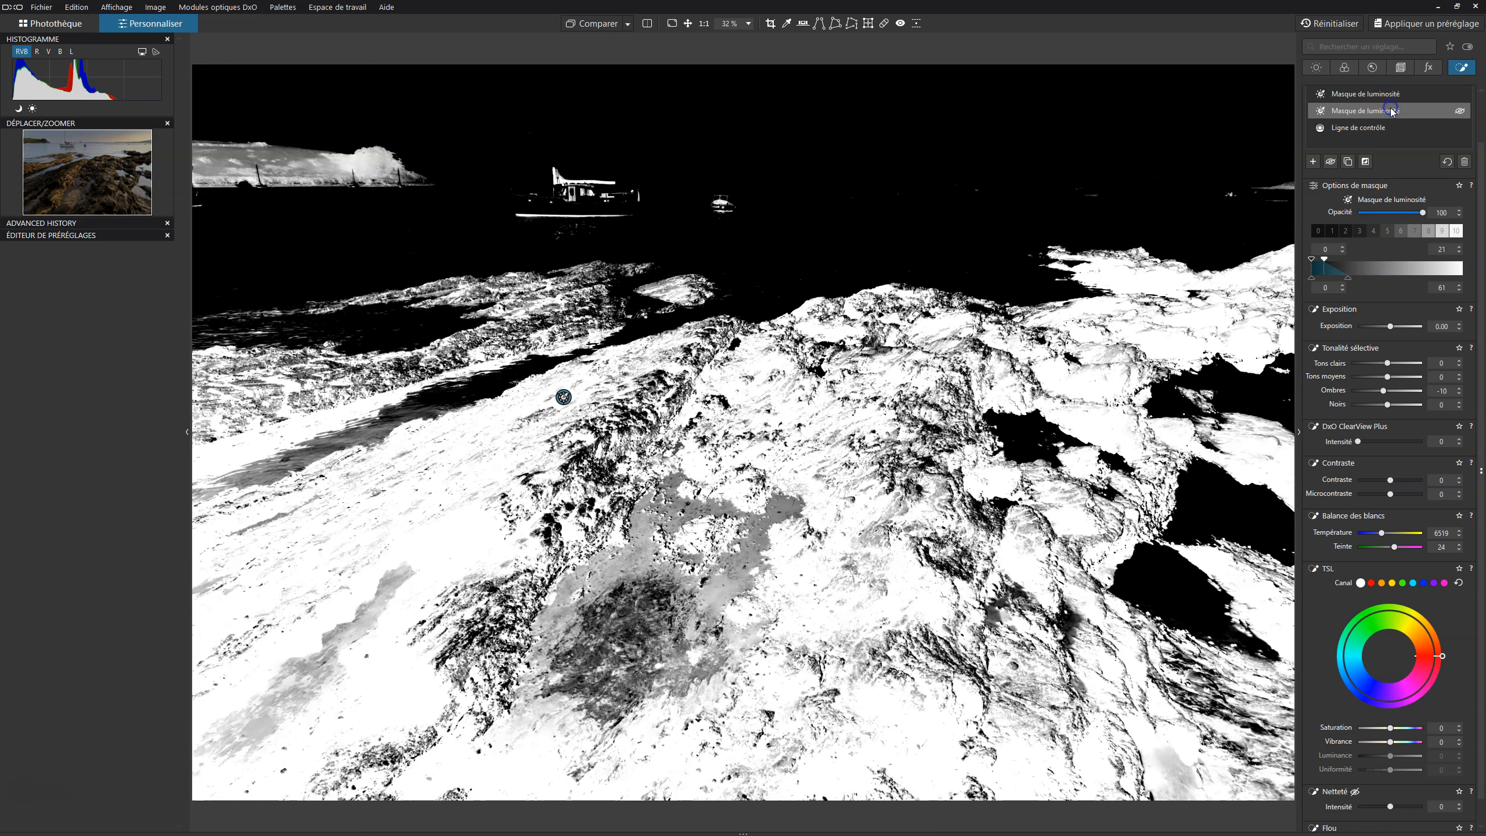
{"action": "left_click", "coordinate": [1393, 95]}
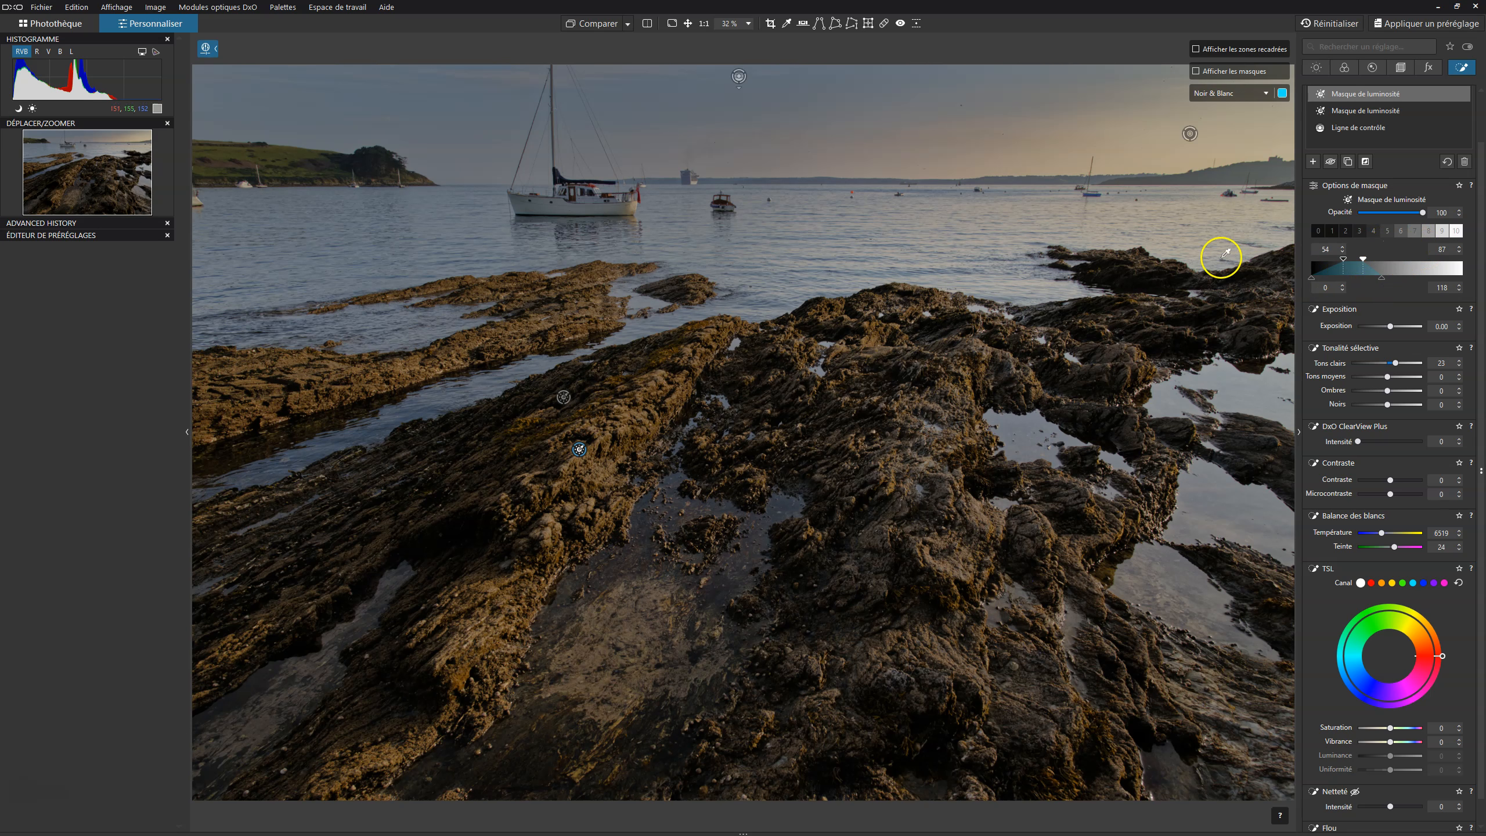
{"action": "left_click", "coordinate": [1195, 71]}
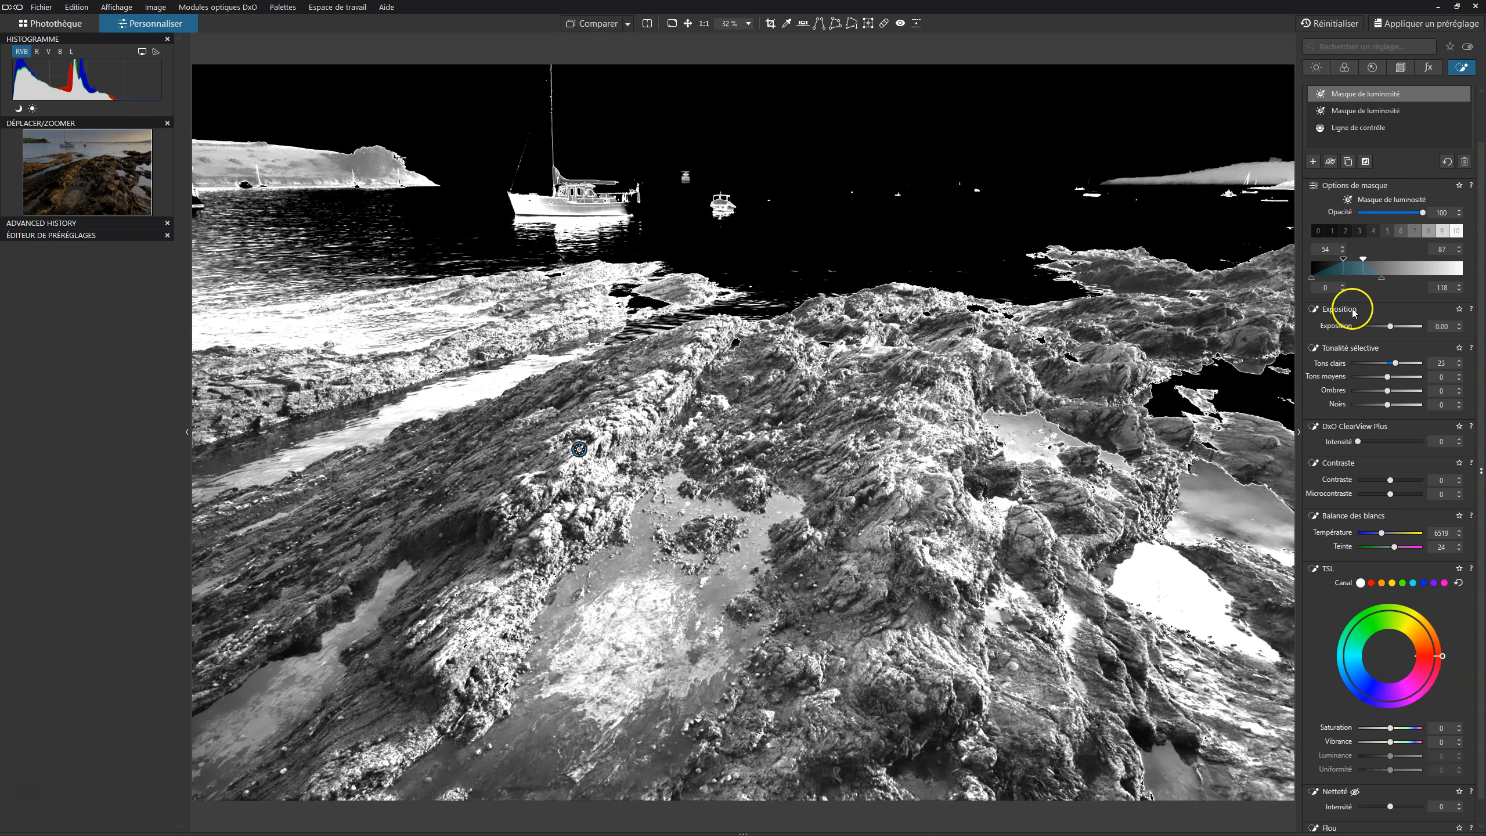
{"action": "left_click", "coordinate": [1382, 279]}
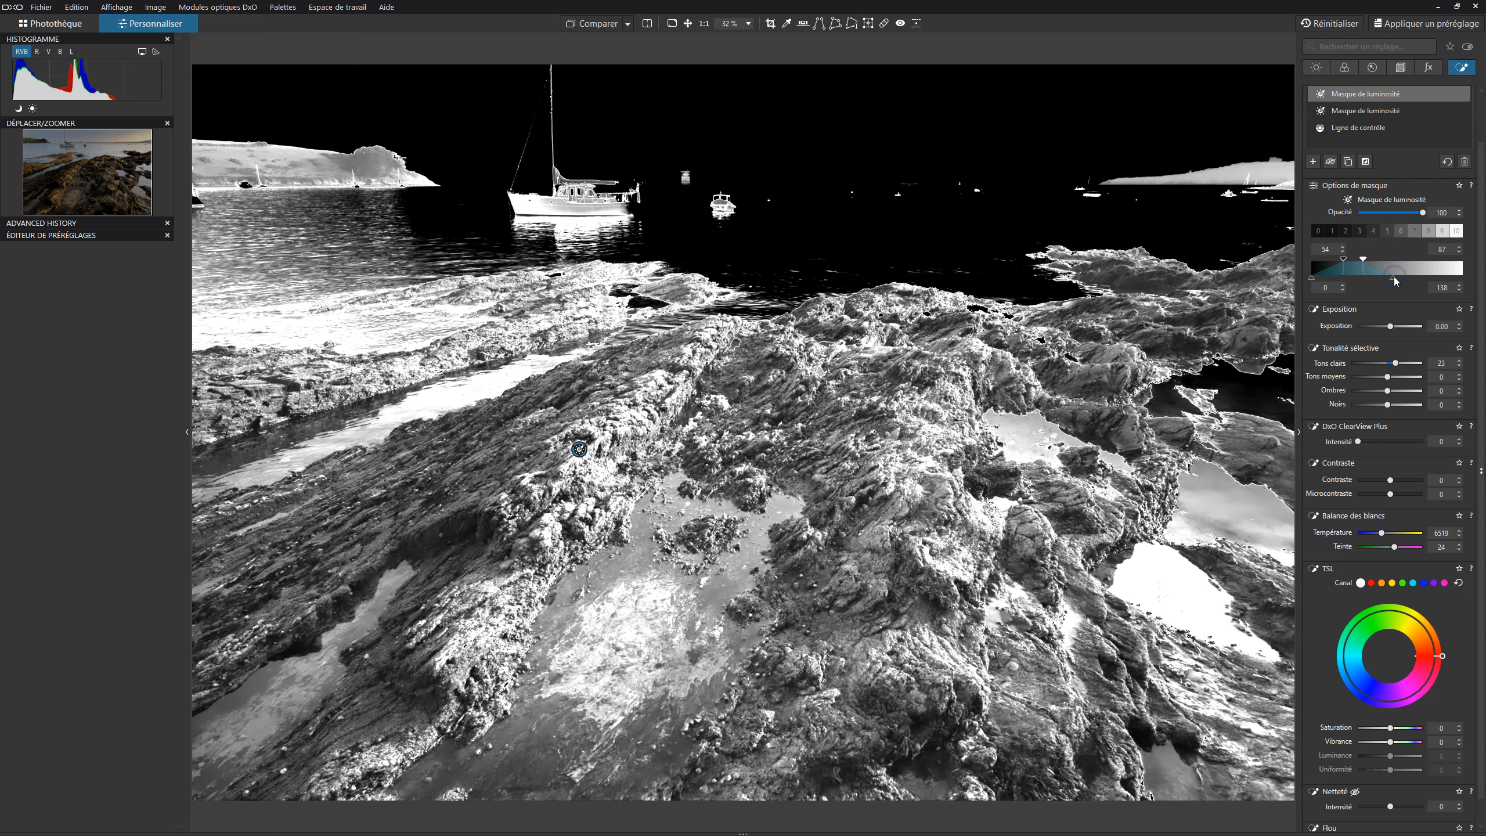
{"action": "left_click_drag", "start_coordinate": [1394, 280], "coordinate": [1401, 280]}
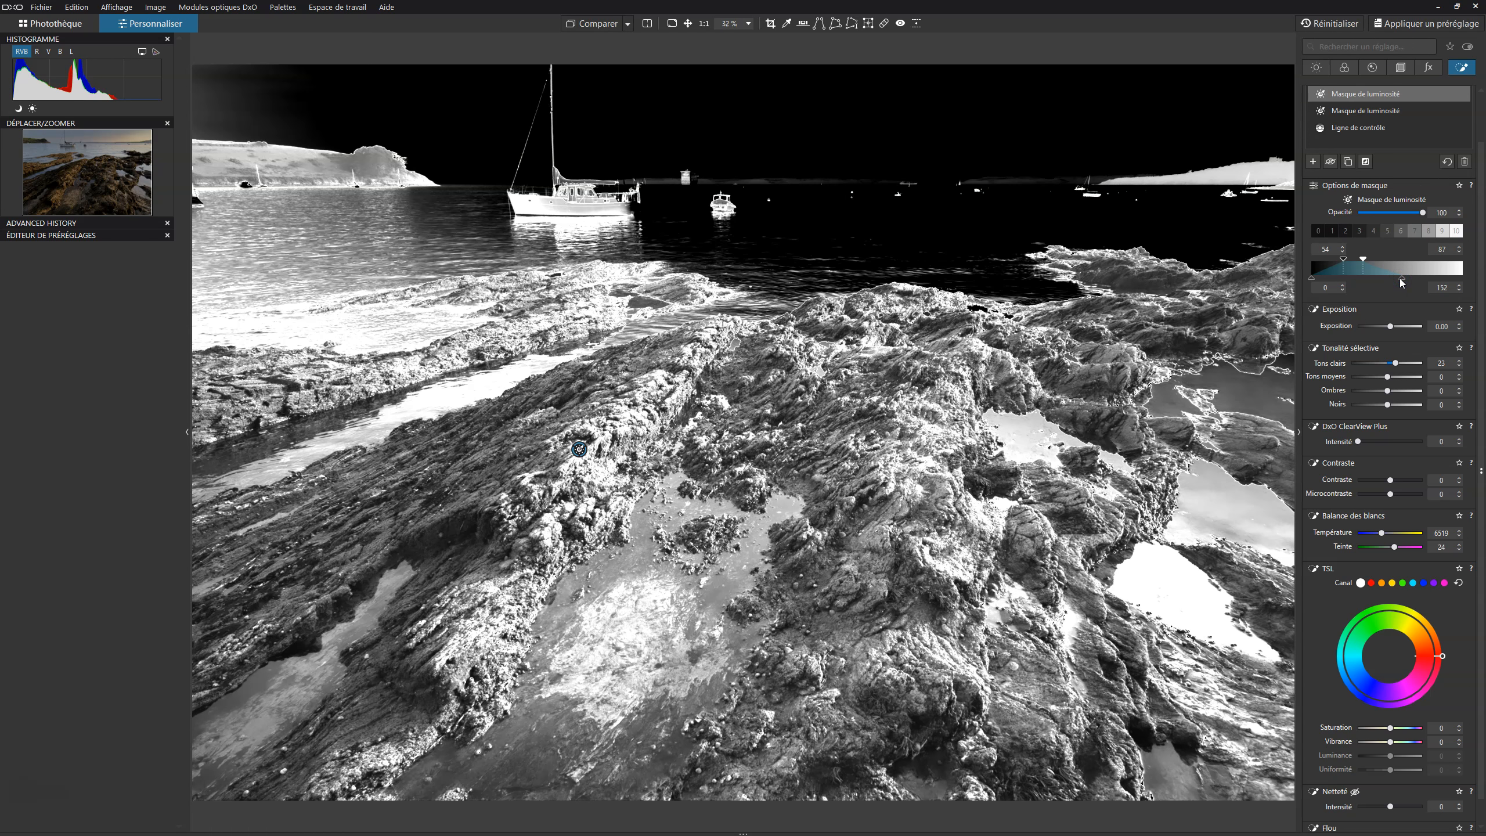
- Extend the first luminosity mask's upper outer tonal limit to 255 and switch the mask off and on to compare its effect
{"action": "left_click_drag", "start_coordinate": [1402, 279], "coordinate": [1485, 279]}
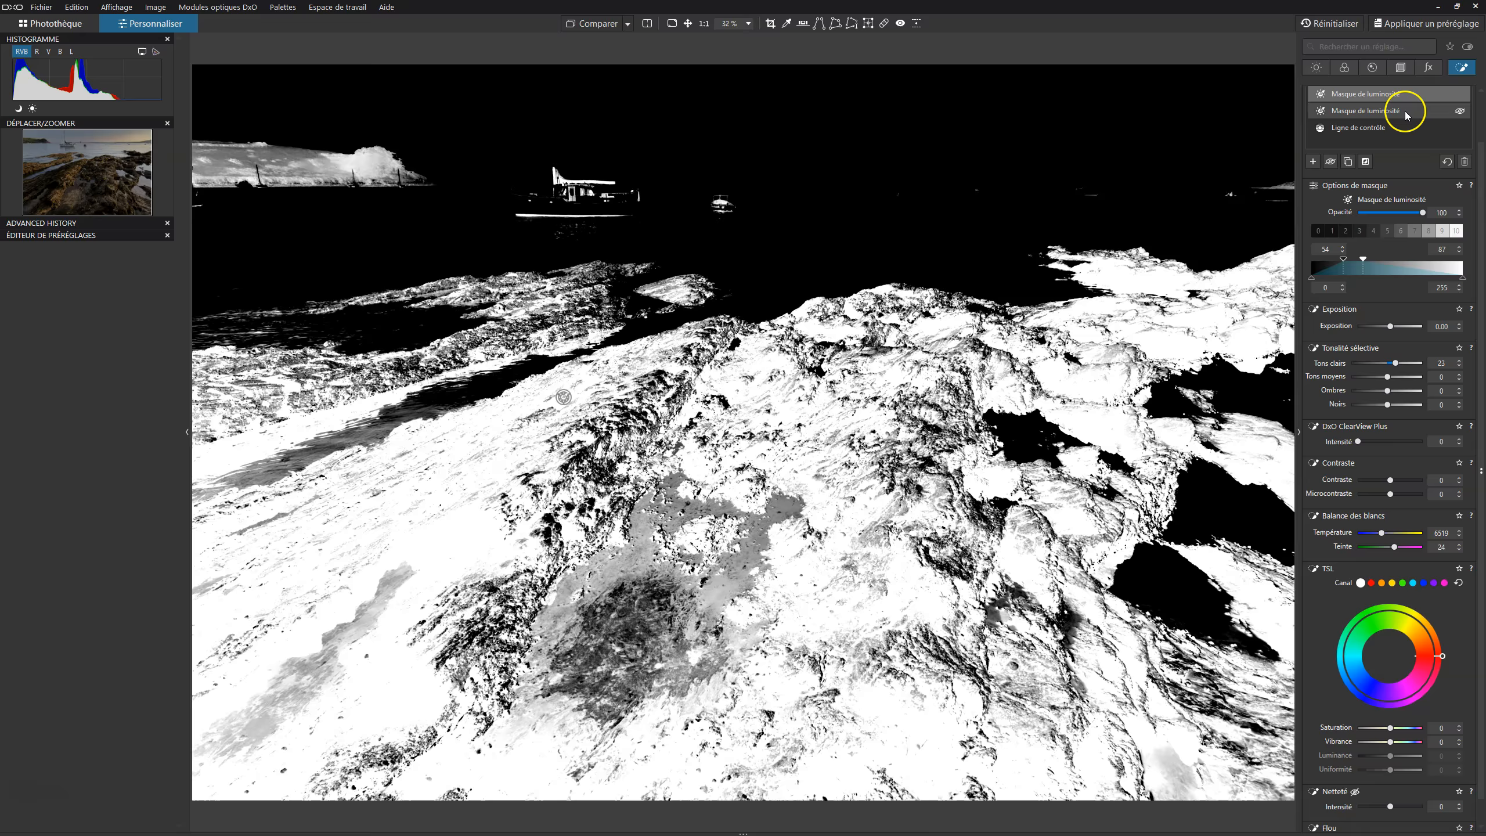
{"action": "left_click", "coordinate": [1461, 95]}
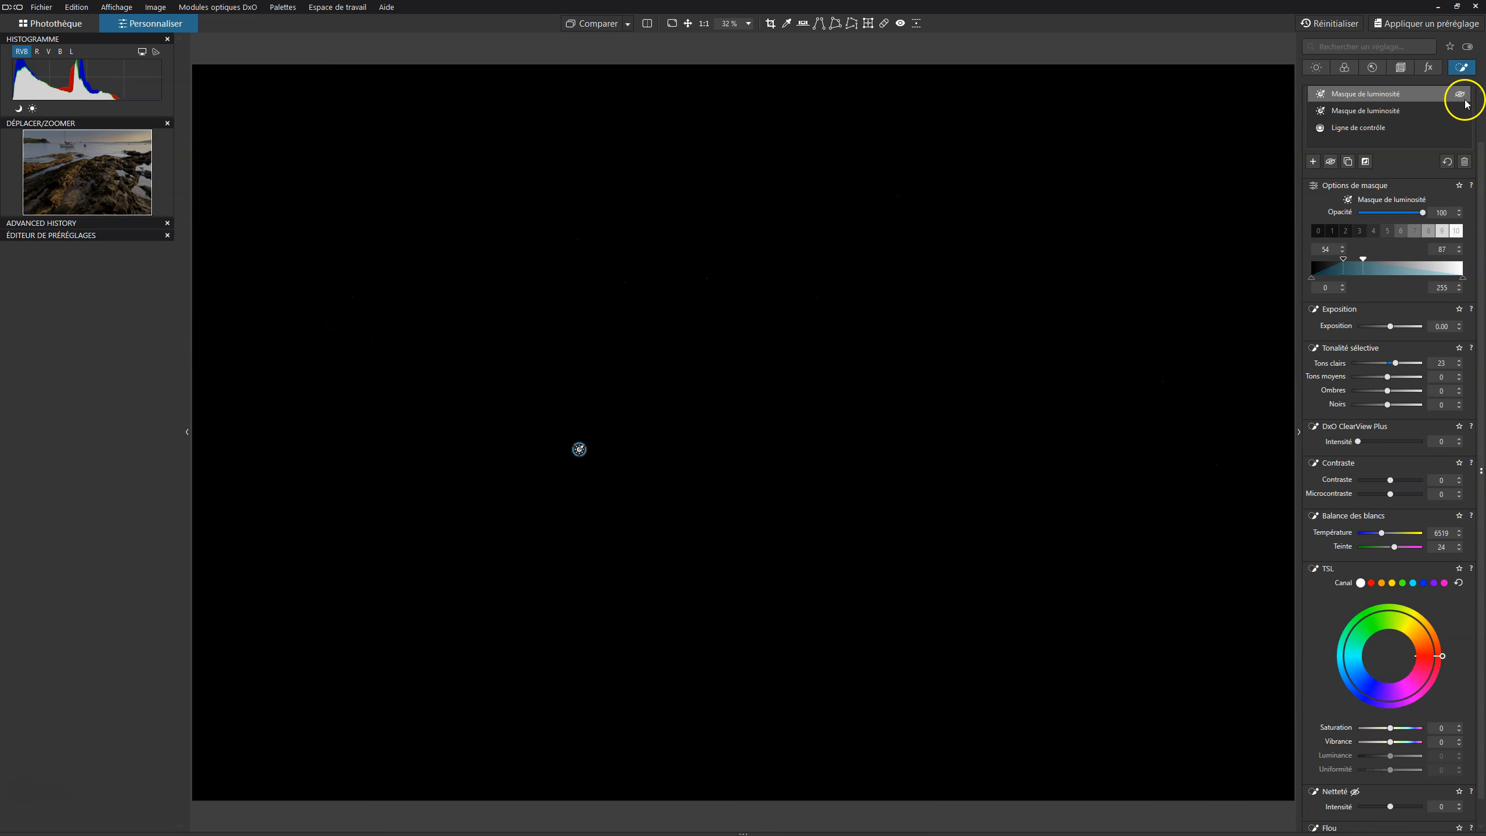
{"action": "left_click", "coordinate": [1196, 71]}
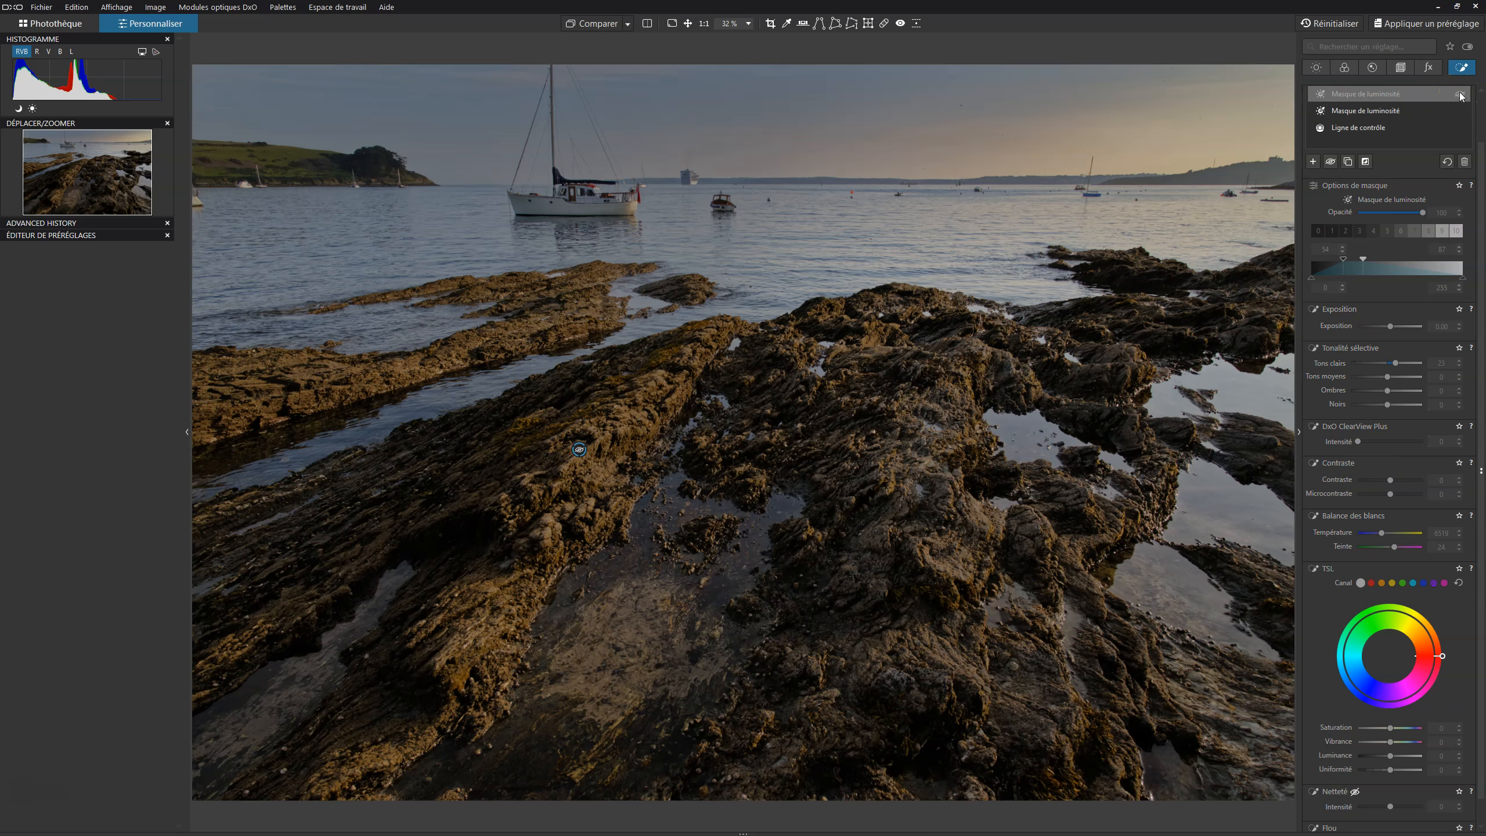
{"action": "left_click", "coordinate": [1460, 94]}
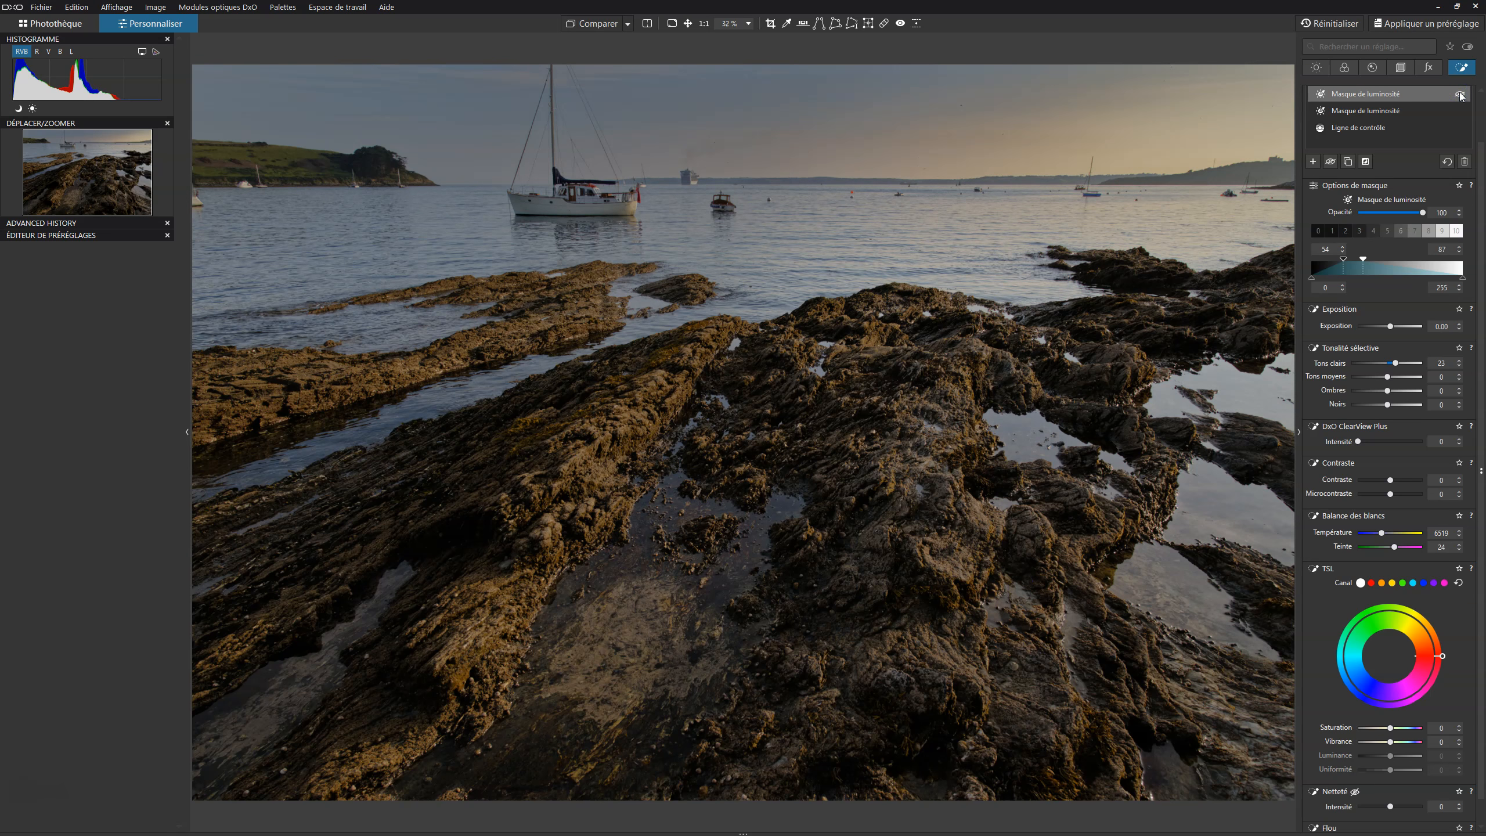
{"action": "left_click", "coordinate": [1460, 93]}
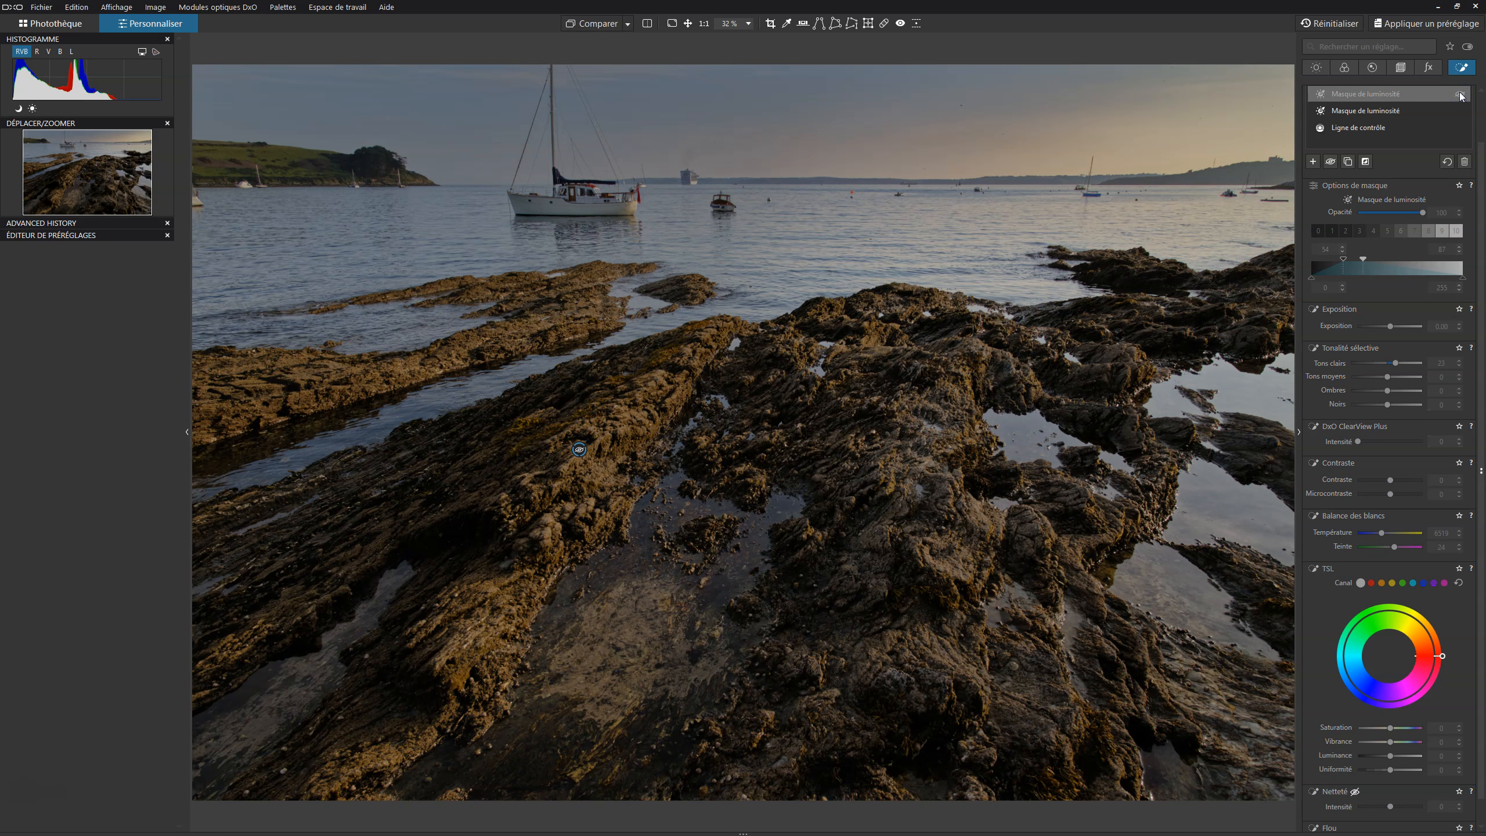
{"action": "left_click", "coordinate": [1460, 94]}
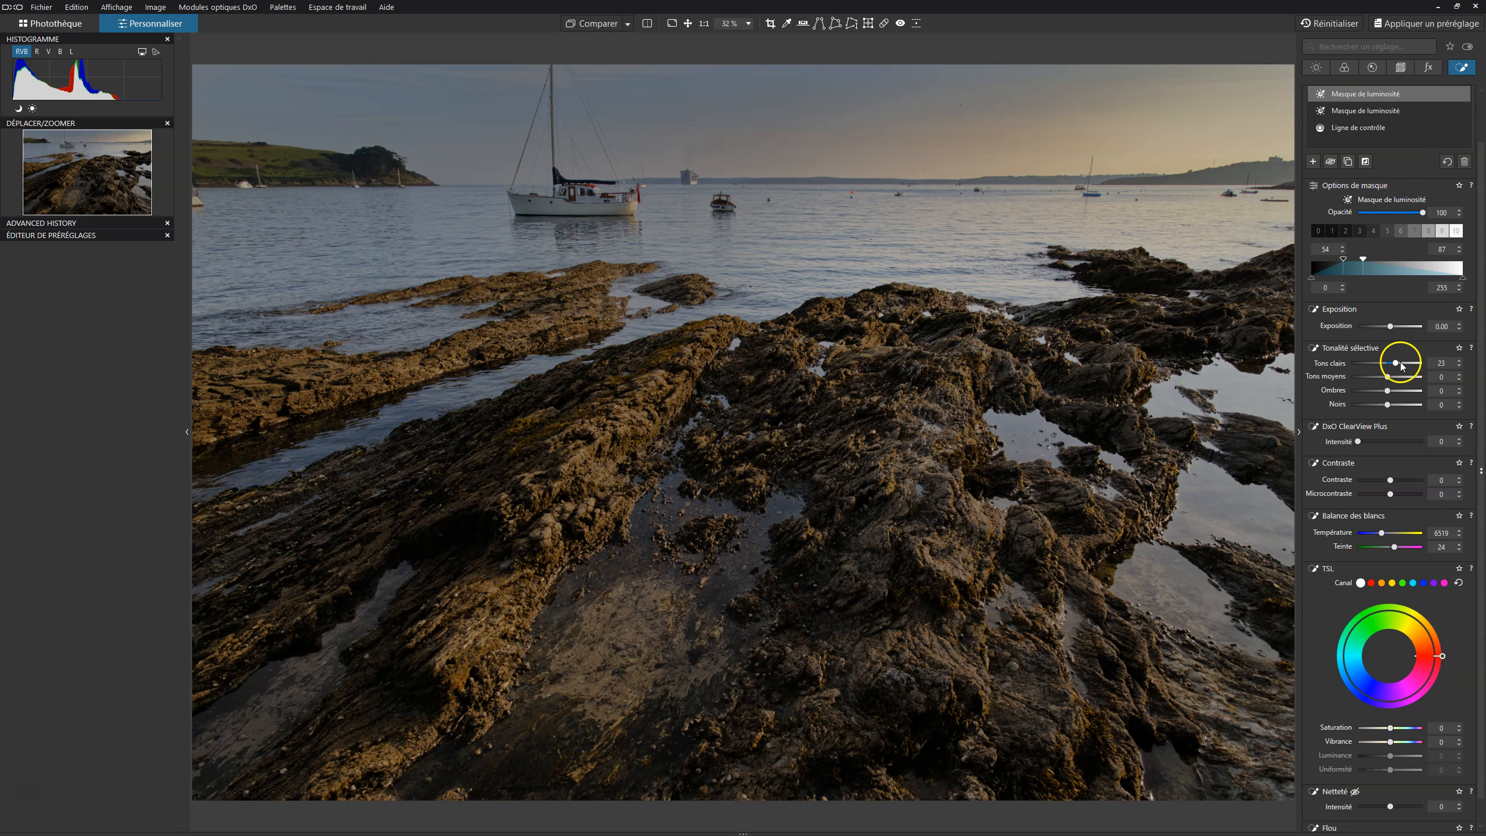
- Set the highlights (Tons clairs) of the first luminosity mask to 10 and leave the mask deselected
{"action": "left_click", "coordinate": [1460, 366]}
{"action": "left_click", "coordinate": [1460, 366]}
{"action": "left_click", "coordinate": [1461, 366]}
{"action": "left_click_drag", "start_coordinate": [1482, 198], "coordinate": [1475, 91]}
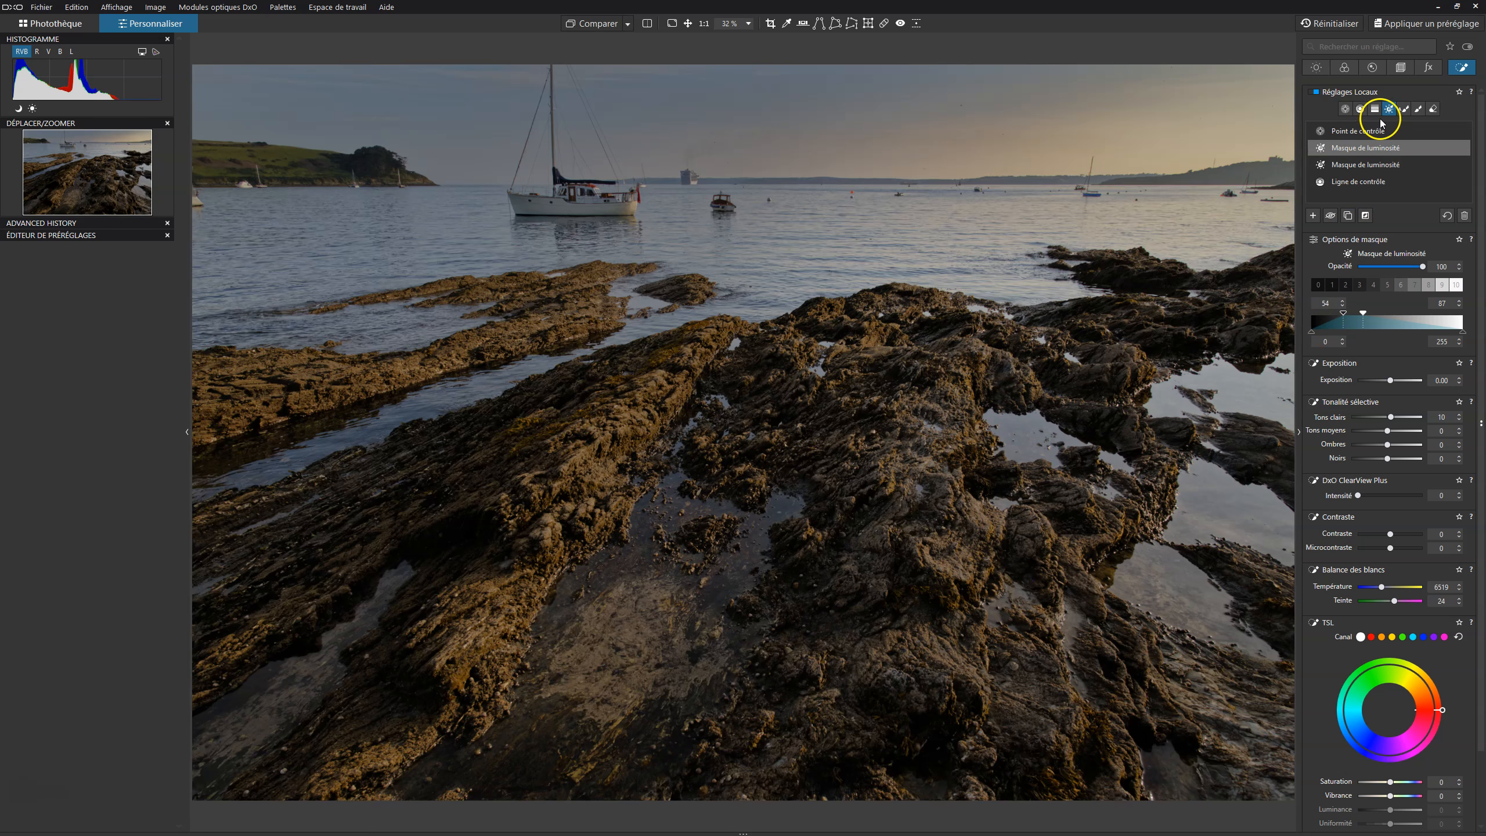
{"action": "left_click", "coordinate": [1390, 111]}
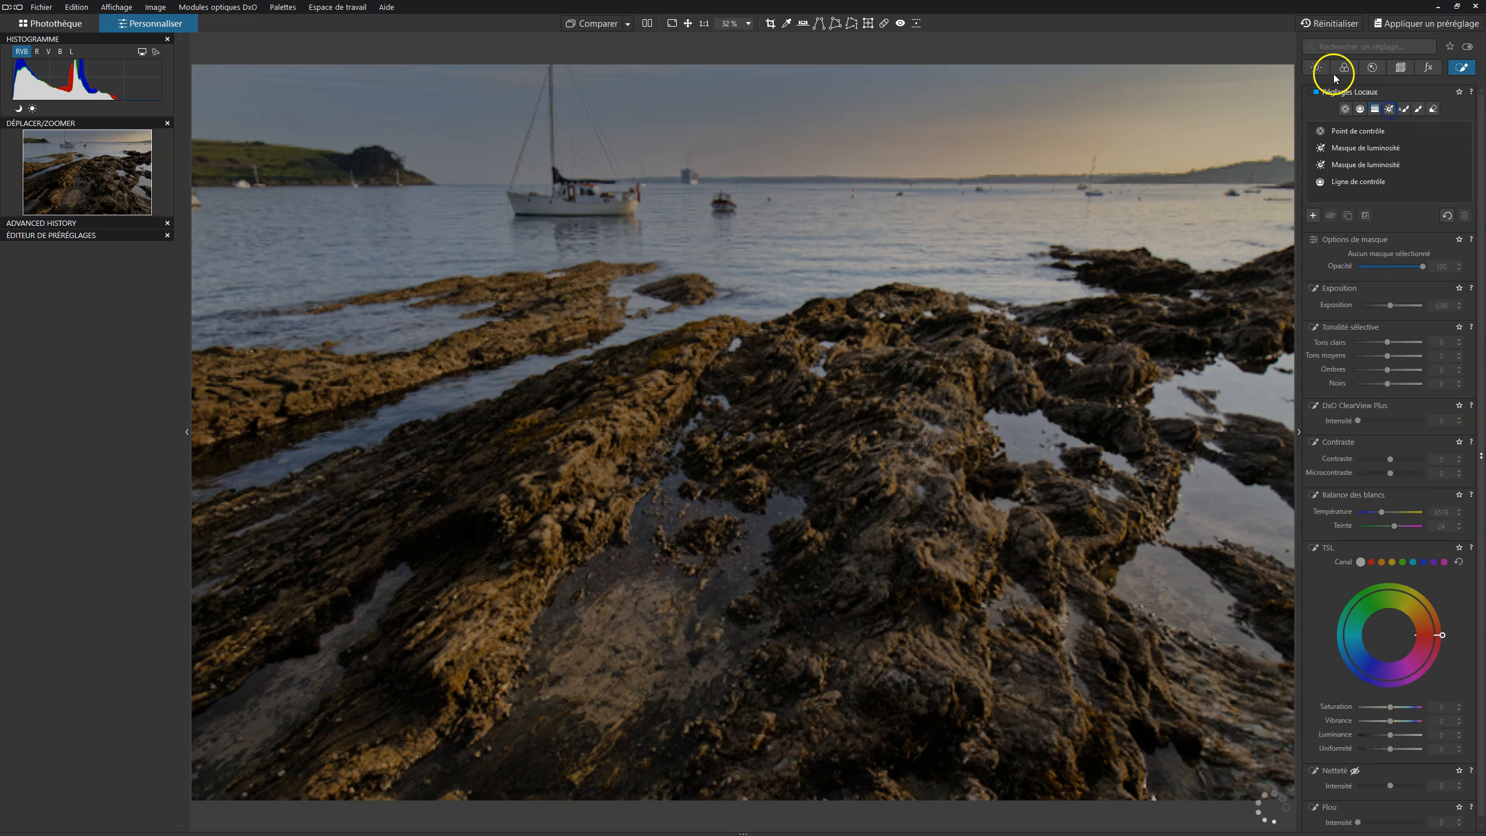
- Review the global light settings and tone curve, then switch the creative vignette off and on to compare, leaving it enabled
{"action": "left_click", "coordinate": [1317, 68]}
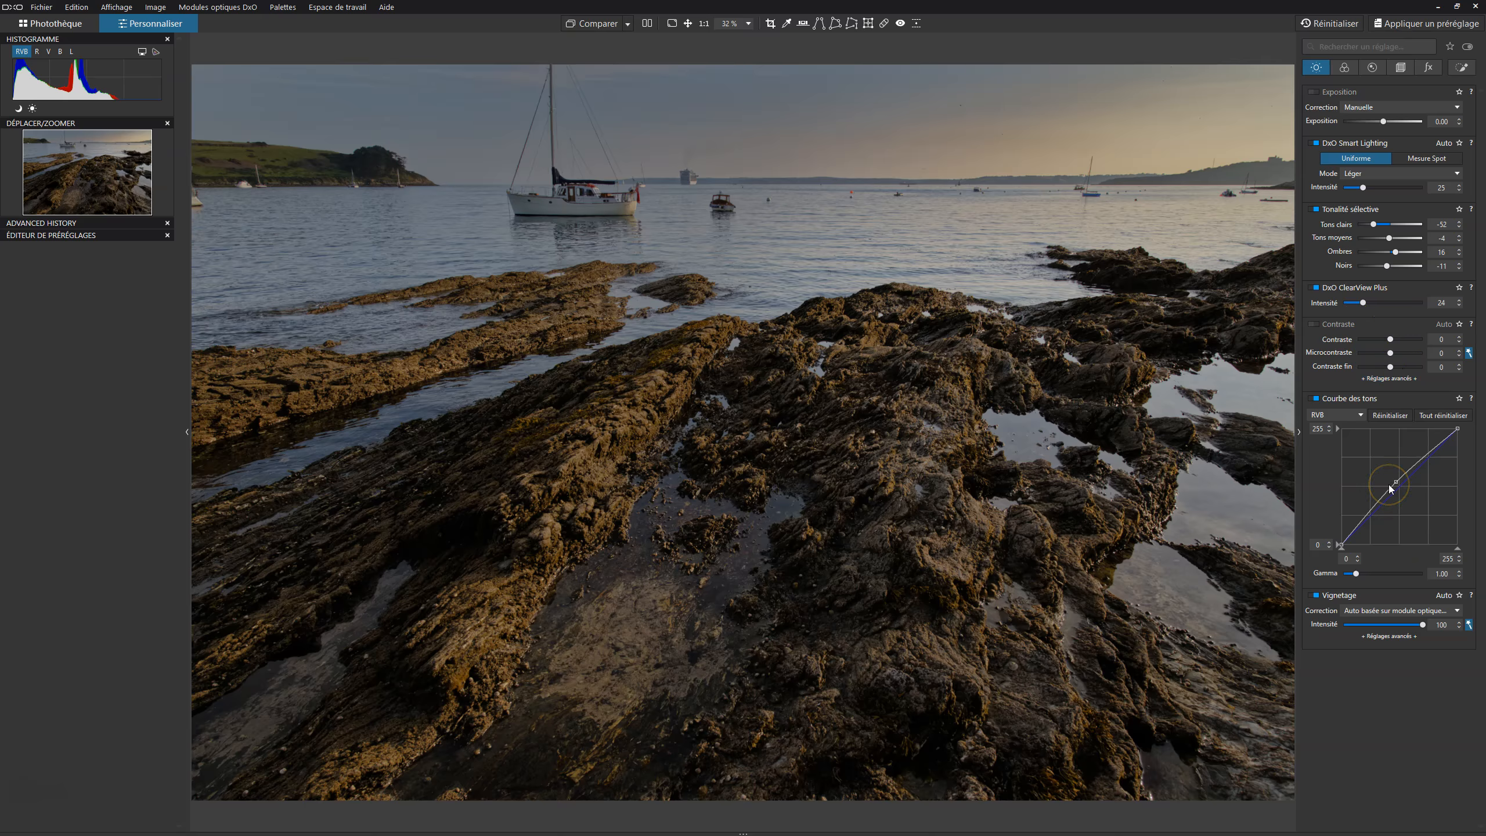
{"action": "left_click", "coordinate": [1428, 67]}
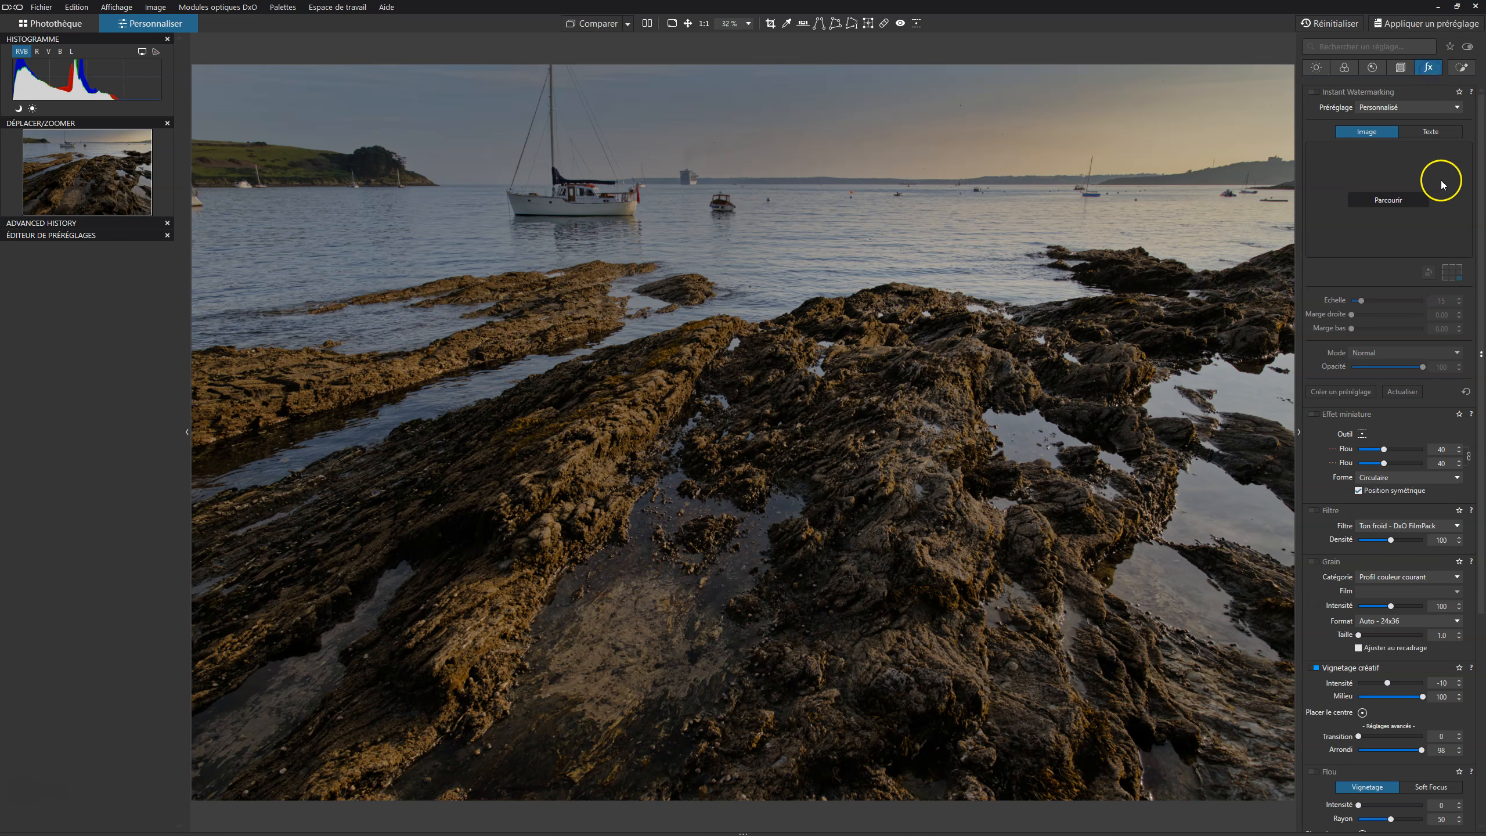
{"action": "left_click", "coordinate": [1319, 668]}
{"action": "left_click", "coordinate": [1320, 667]}
{"action": "left_click", "coordinate": [1321, 670]}
{"action": "left_click", "coordinate": [1321, 669]}
- Switch all local adjustments off and on again to compare the photo with and without the masks
{"action": "left_click", "coordinate": [1461, 69]}
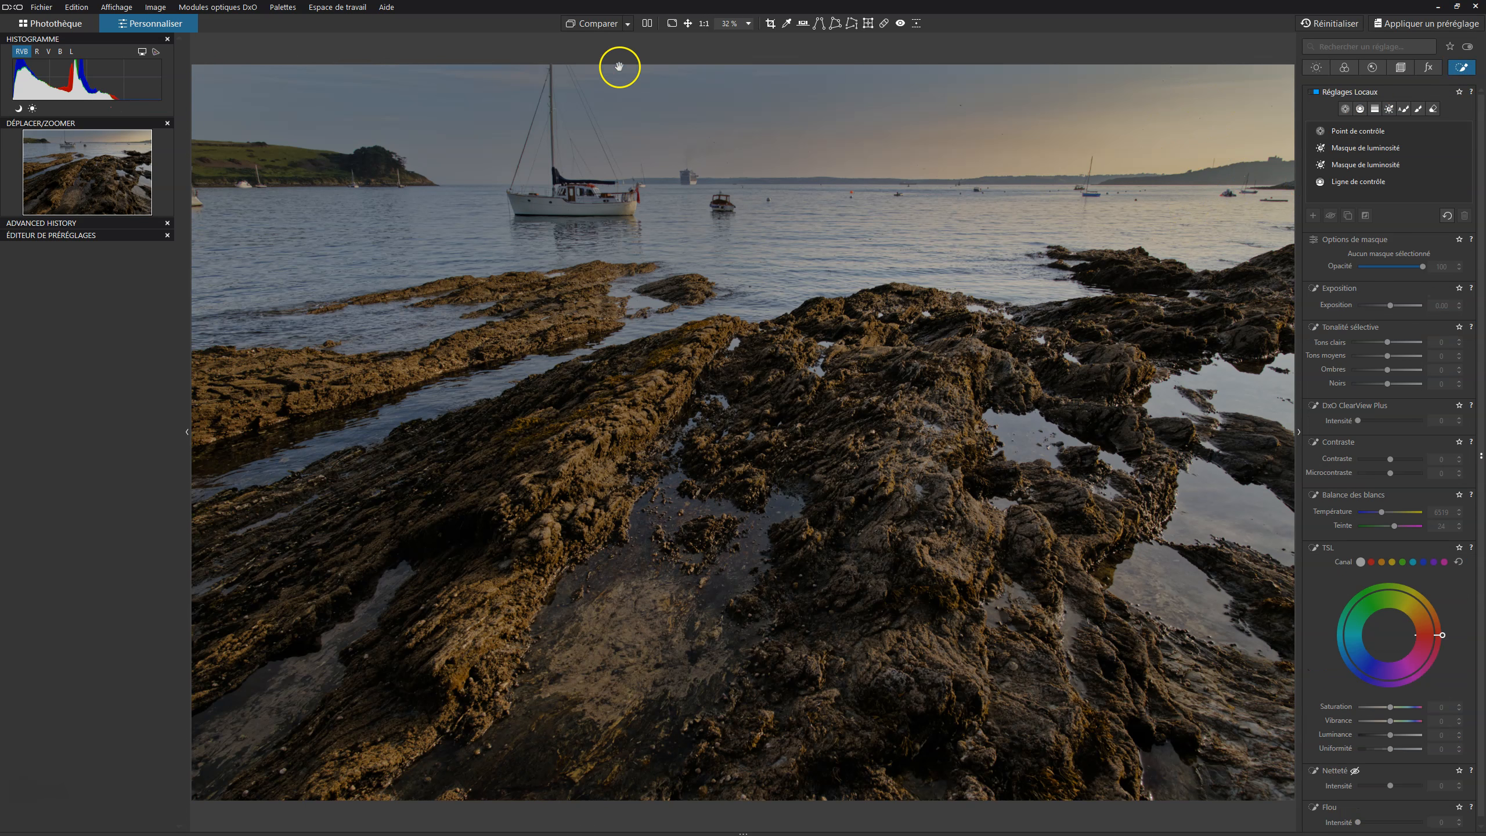
{"action": "left_click", "coordinate": [1317, 92]}
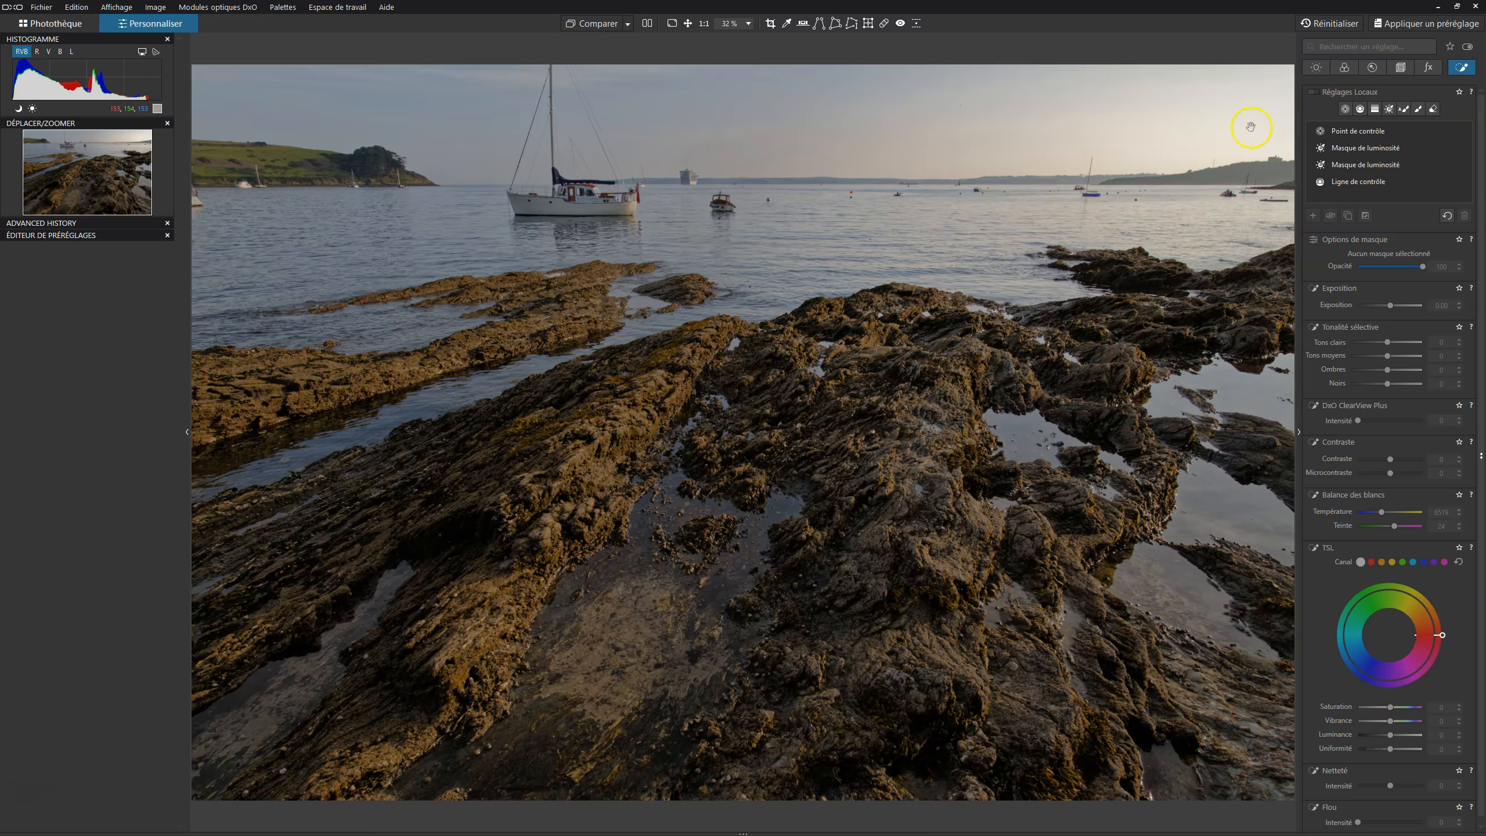
{"action": "left_click", "coordinate": [1314, 93]}
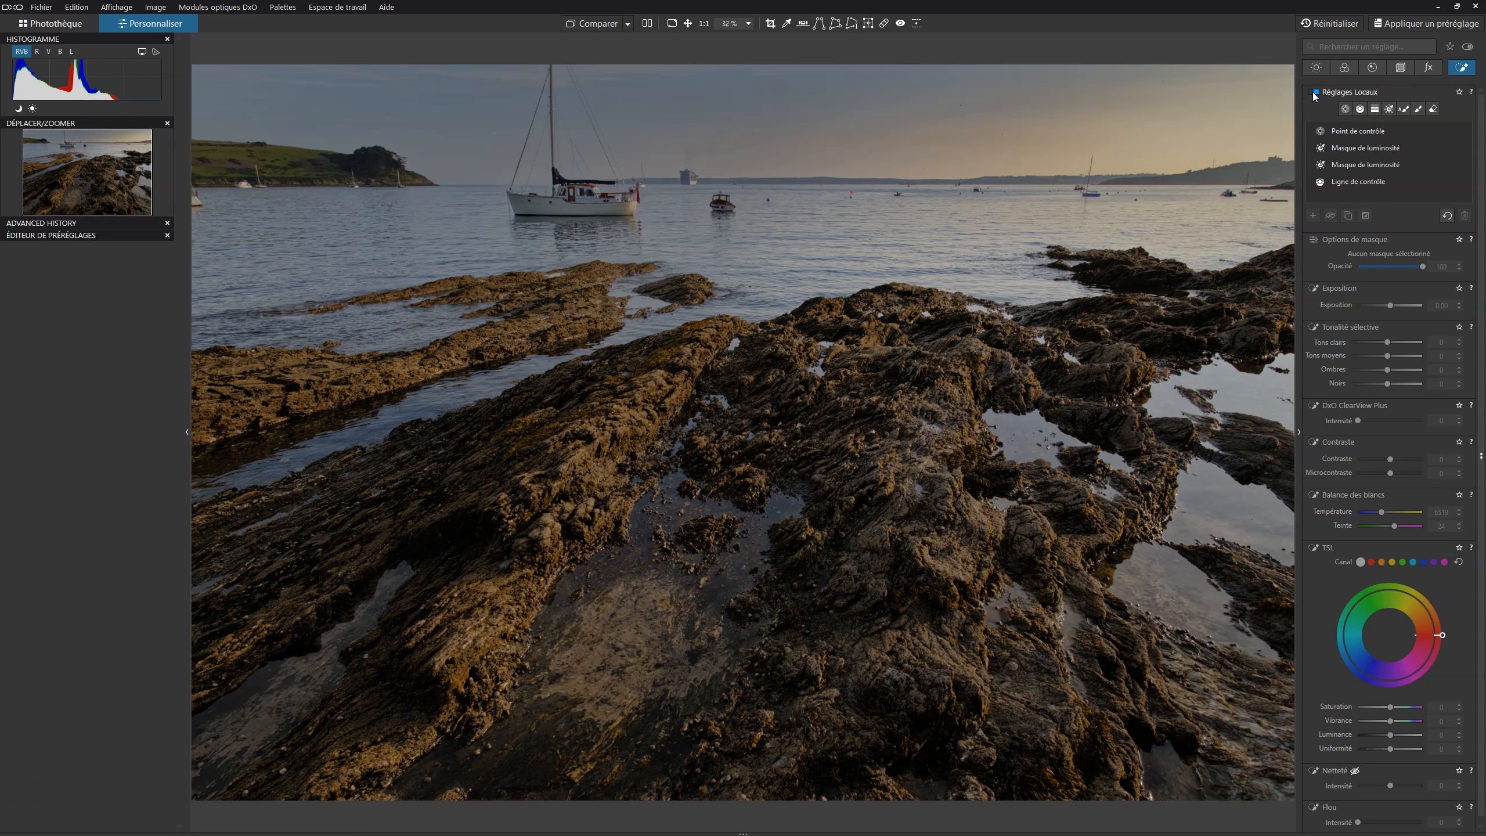
- Add a white frame (Cadre: Blanc) to the photo and position it outside the image
{"action": "left_click", "coordinate": [1430, 68]}
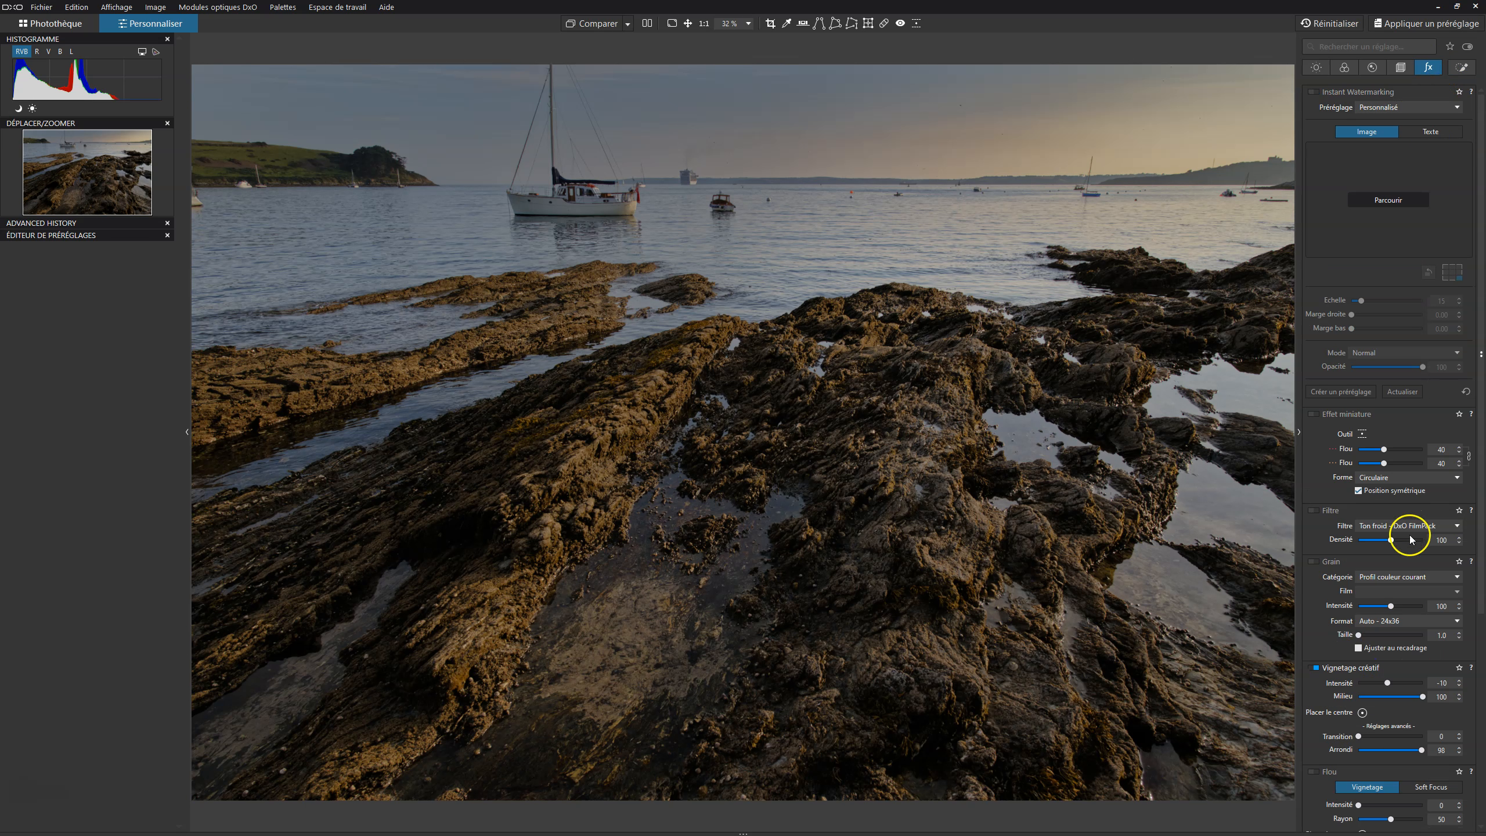
{"action": "scroll", "coordinate": [1407, 571], "scroll_direction": "down", "scroll_amount": 3}
{"action": "scroll", "coordinate": [1408, 573], "scroll_direction": "down", "scroll_amount": 2}
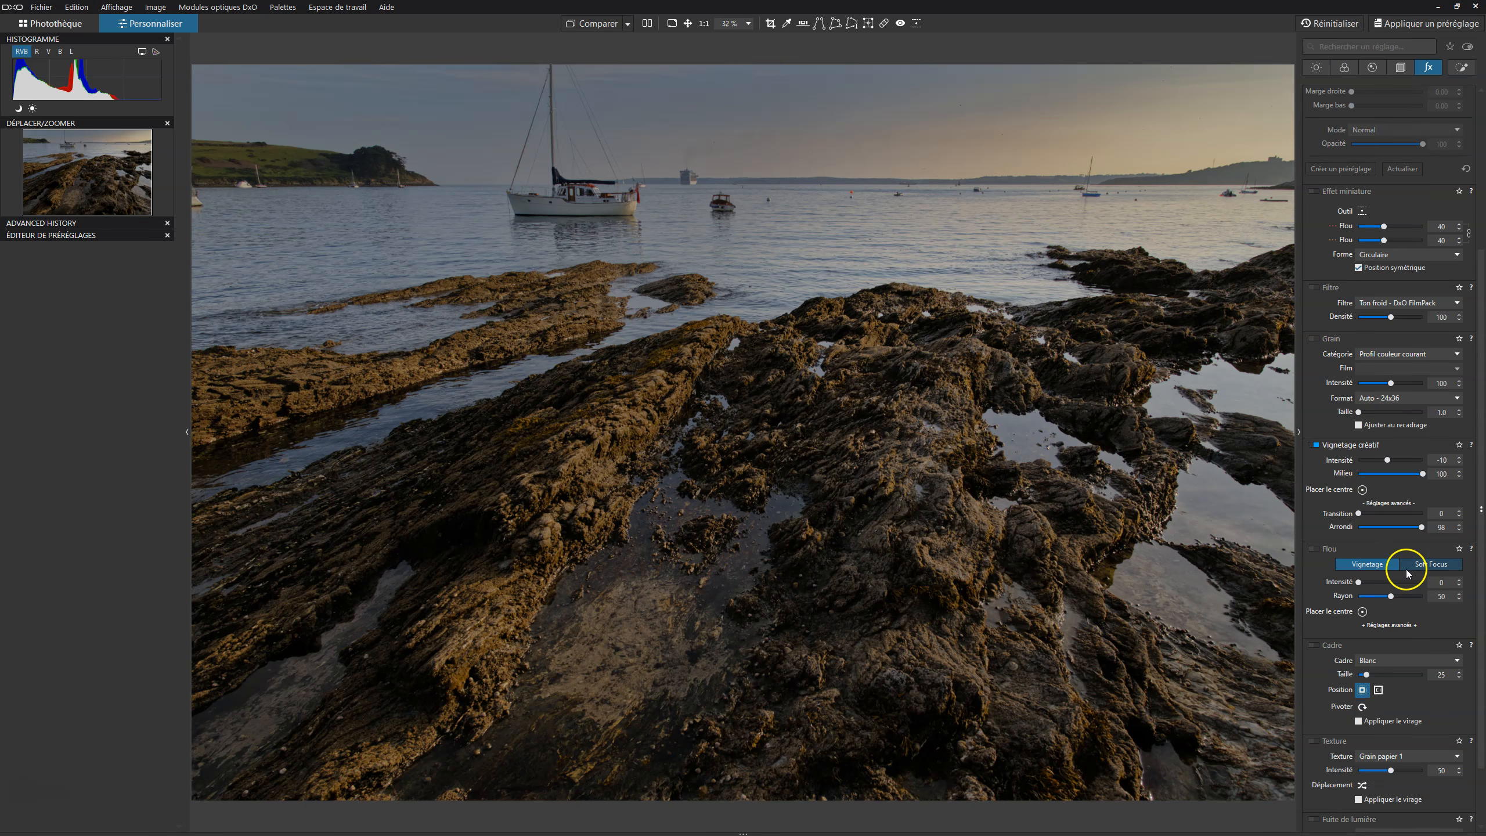
{"action": "left_click", "coordinate": [1315, 567]}
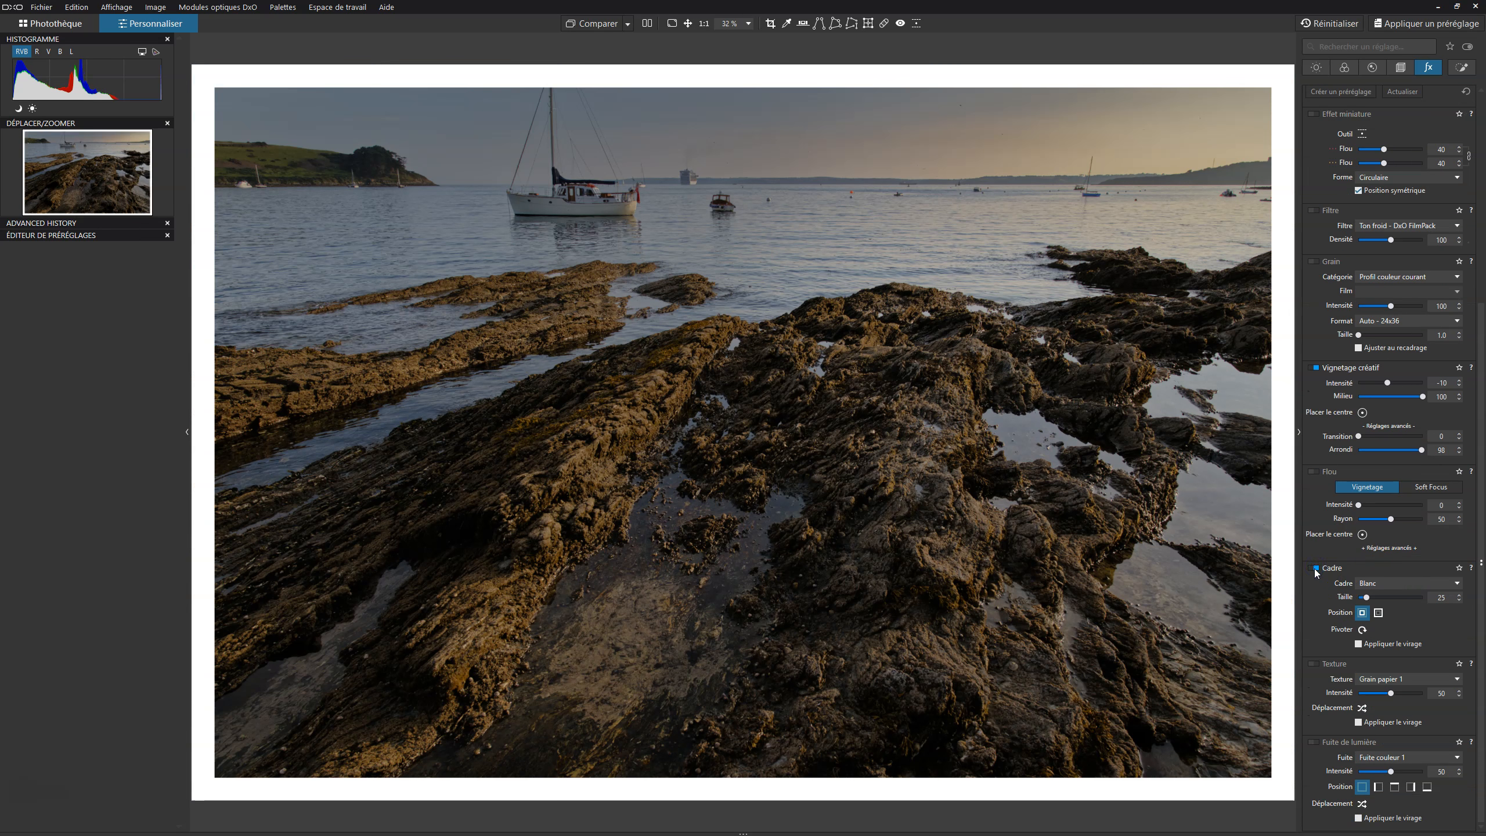
{"action": "left_click", "coordinate": [1379, 613]}
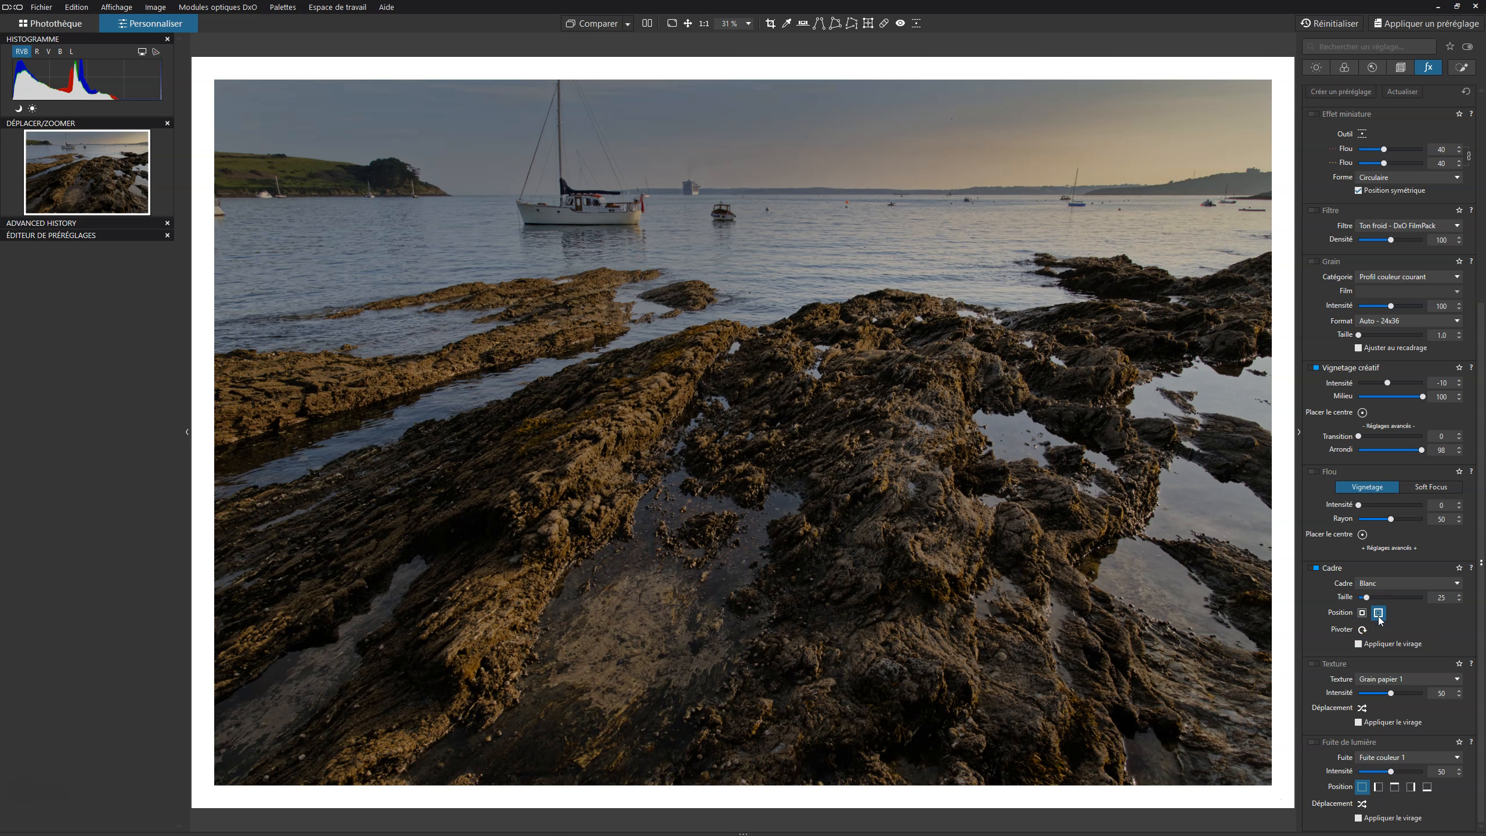
{"action": "left_click", "coordinate": [1381, 616]}
- Enable Instant Watermarking and load the signature image myphotosign_239170_w.png as the watermark
{"action": "scroll", "coordinate": [1416, 392], "scroll_direction": "up", "scroll_amount": 4}
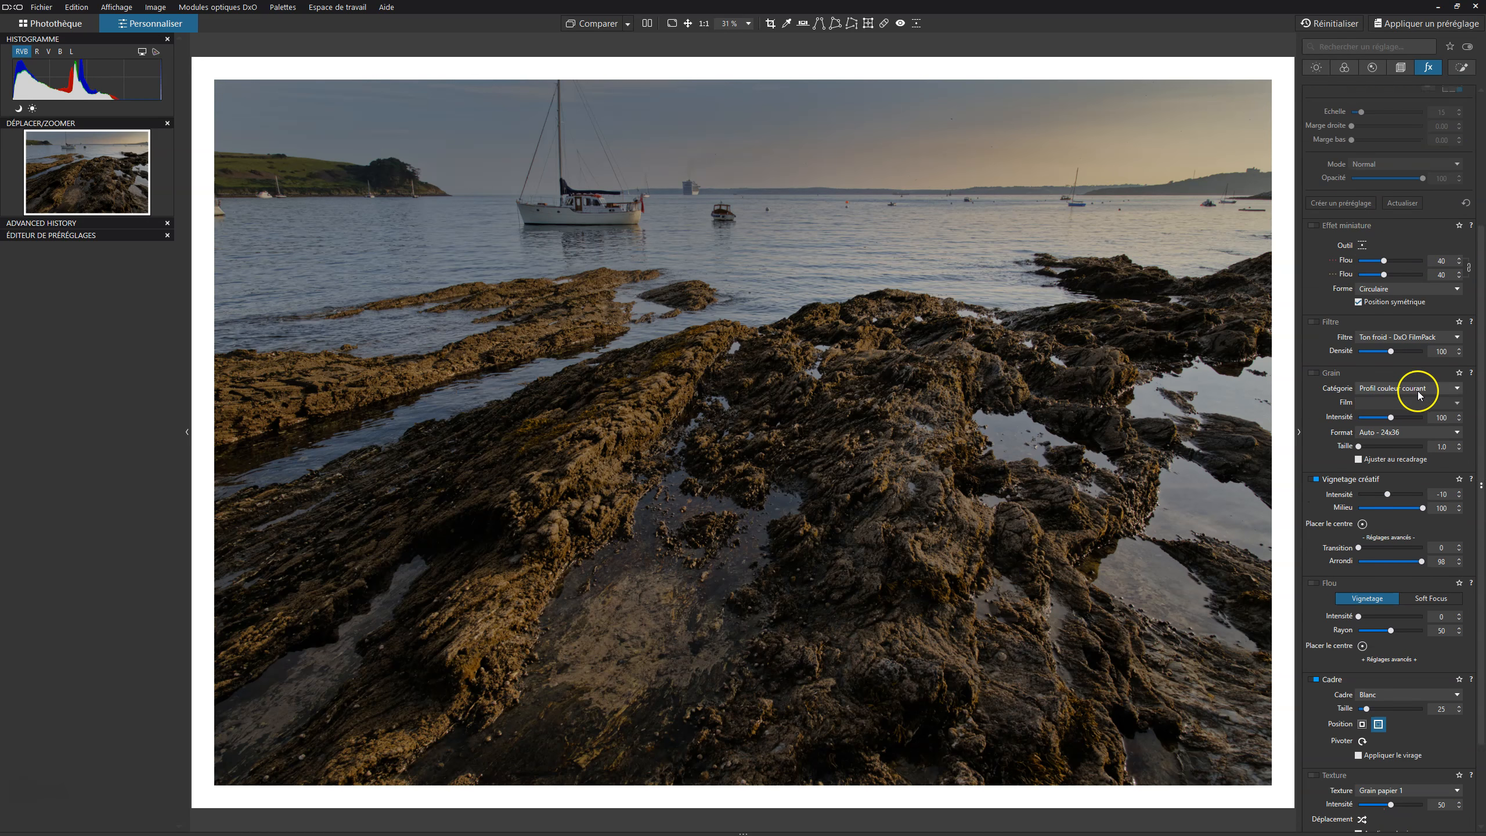
{"action": "scroll", "coordinate": [1417, 408], "scroll_direction": "up", "scroll_amount": 1}
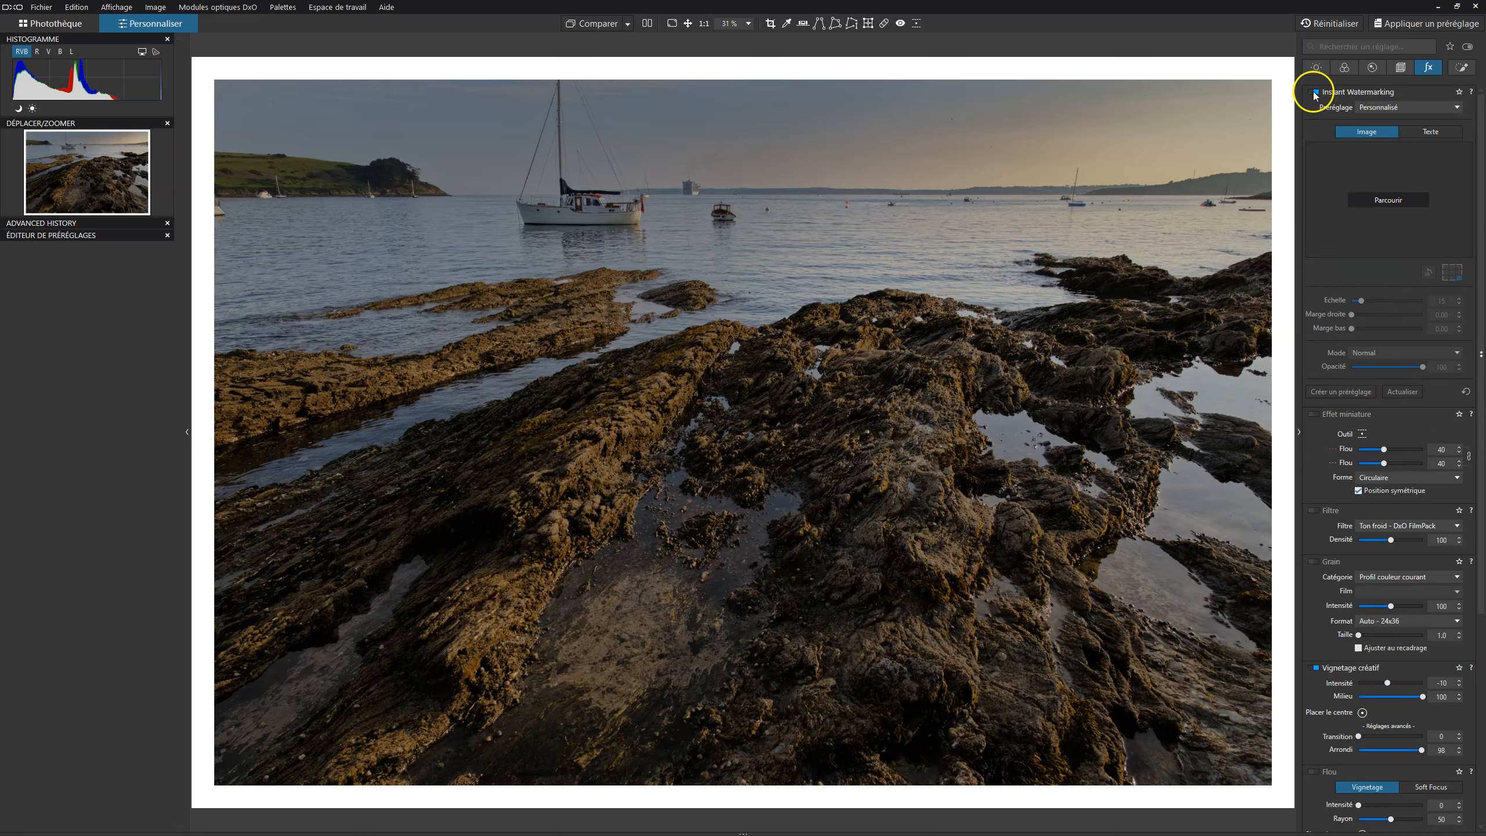
{"action": "left_click", "coordinate": [1381, 201]}
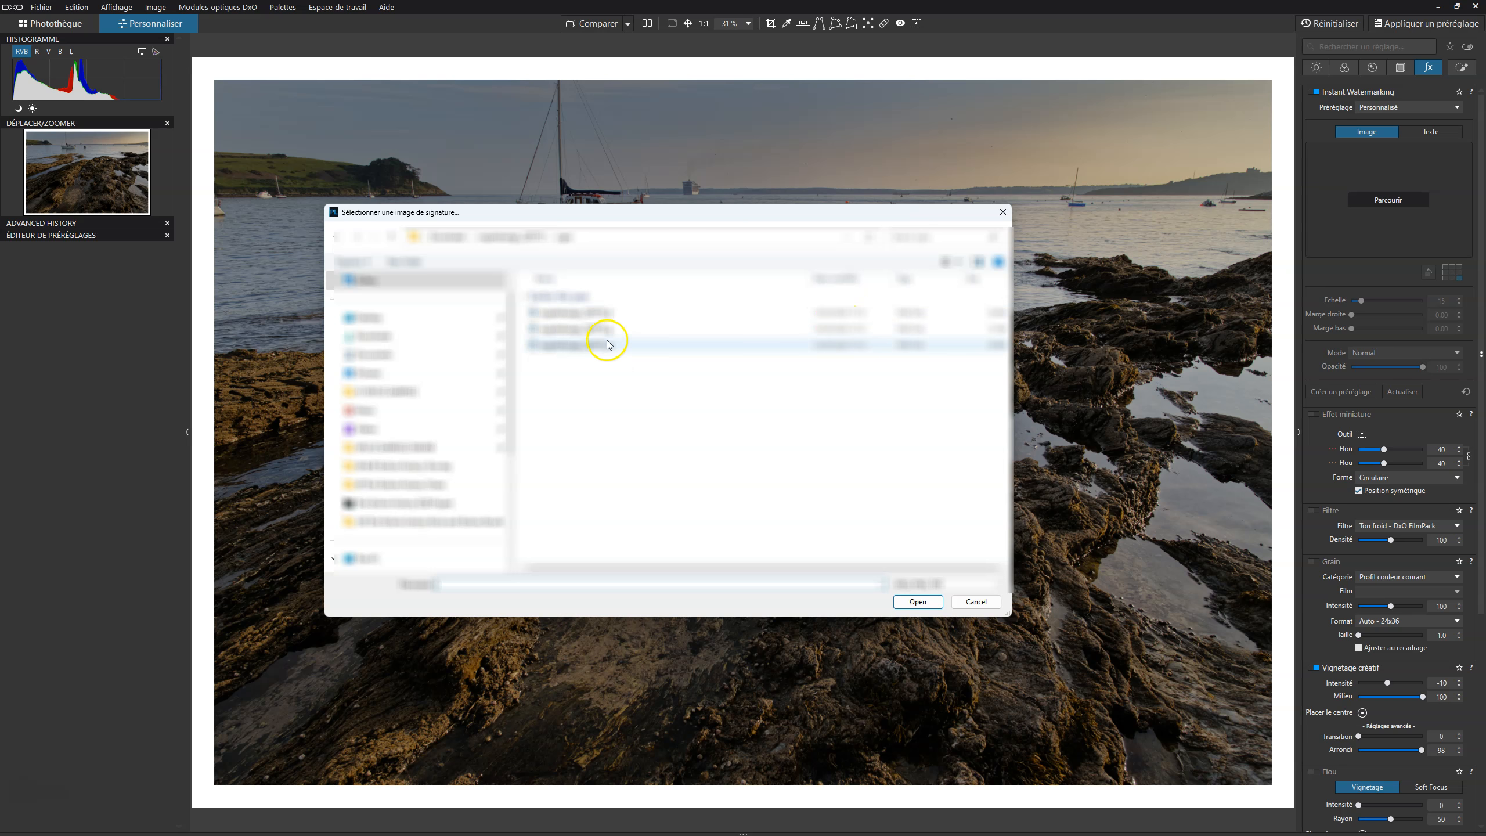
{"action": "double_click", "coordinate": [595, 350]}
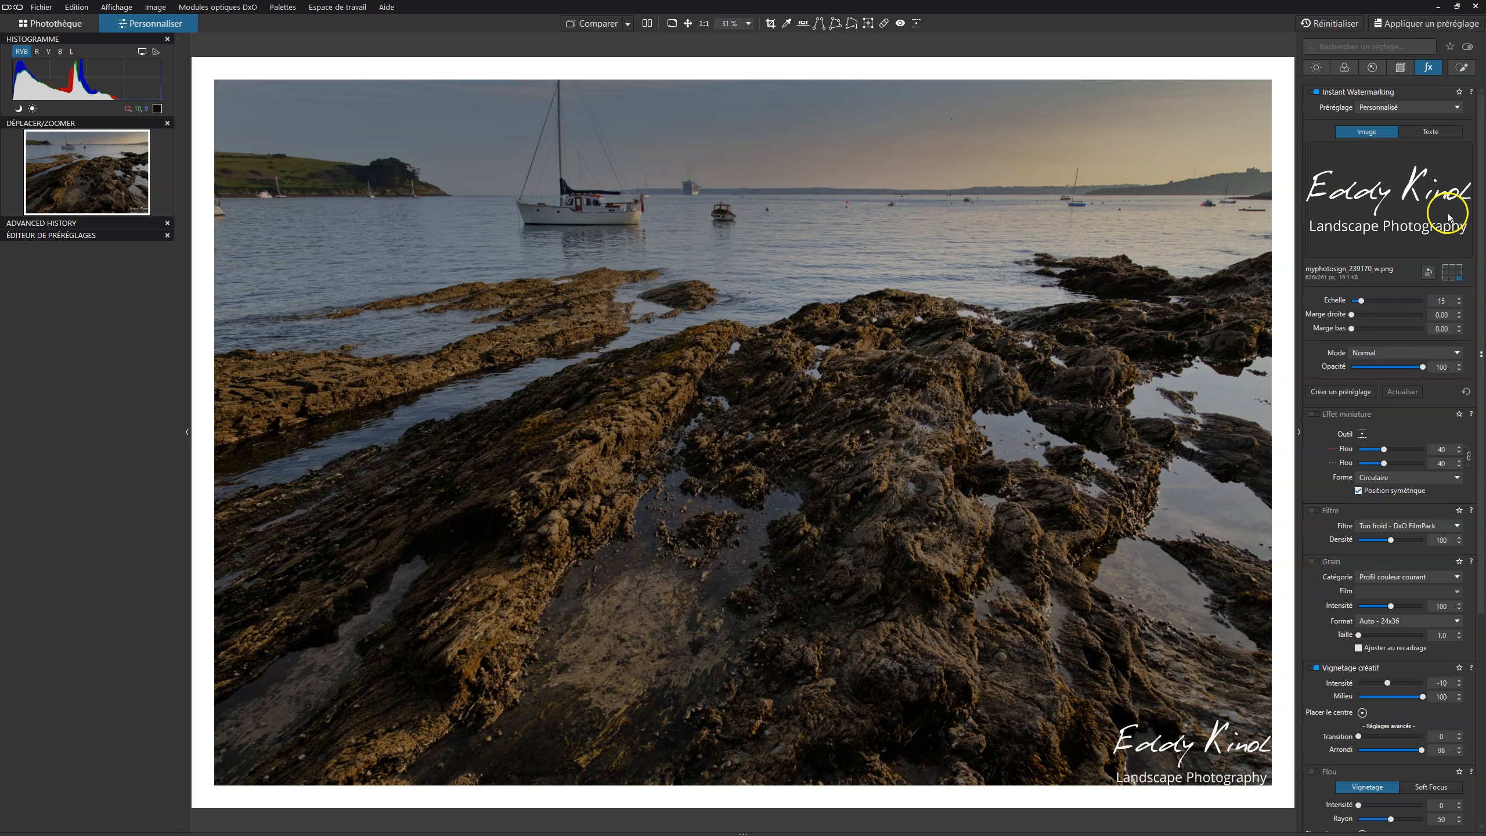
- Anchor the watermark at the bottom centre of the photo and set its bottom margin to 1.30
{"action": "left_click", "coordinate": [1454, 277]}
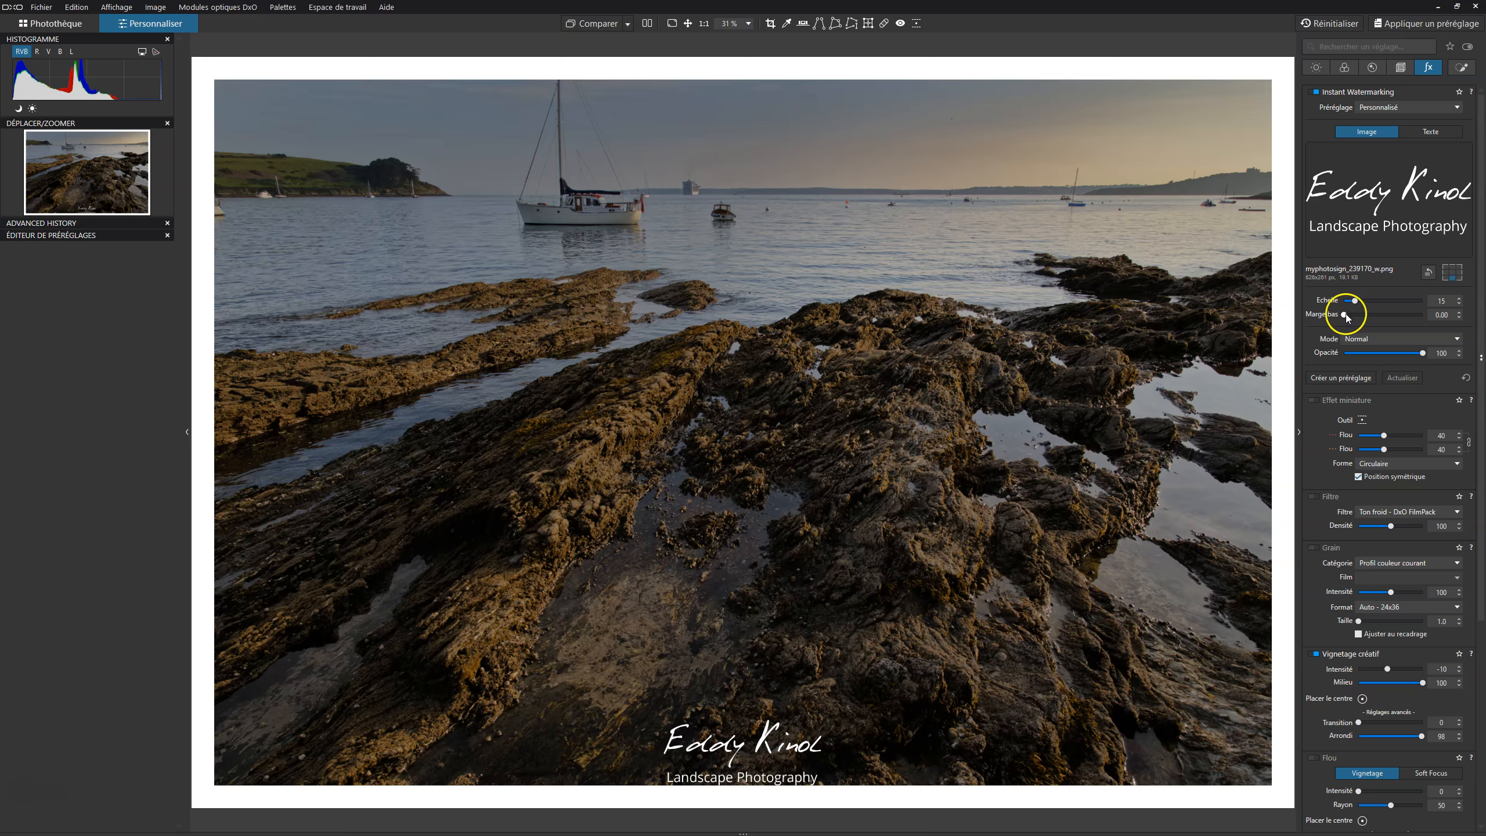
{"action": "left_click", "coordinate": [1461, 313]}
{"action": "left_click", "coordinate": [1460, 313]}
{"action": "left_click", "coordinate": [1460, 313]}
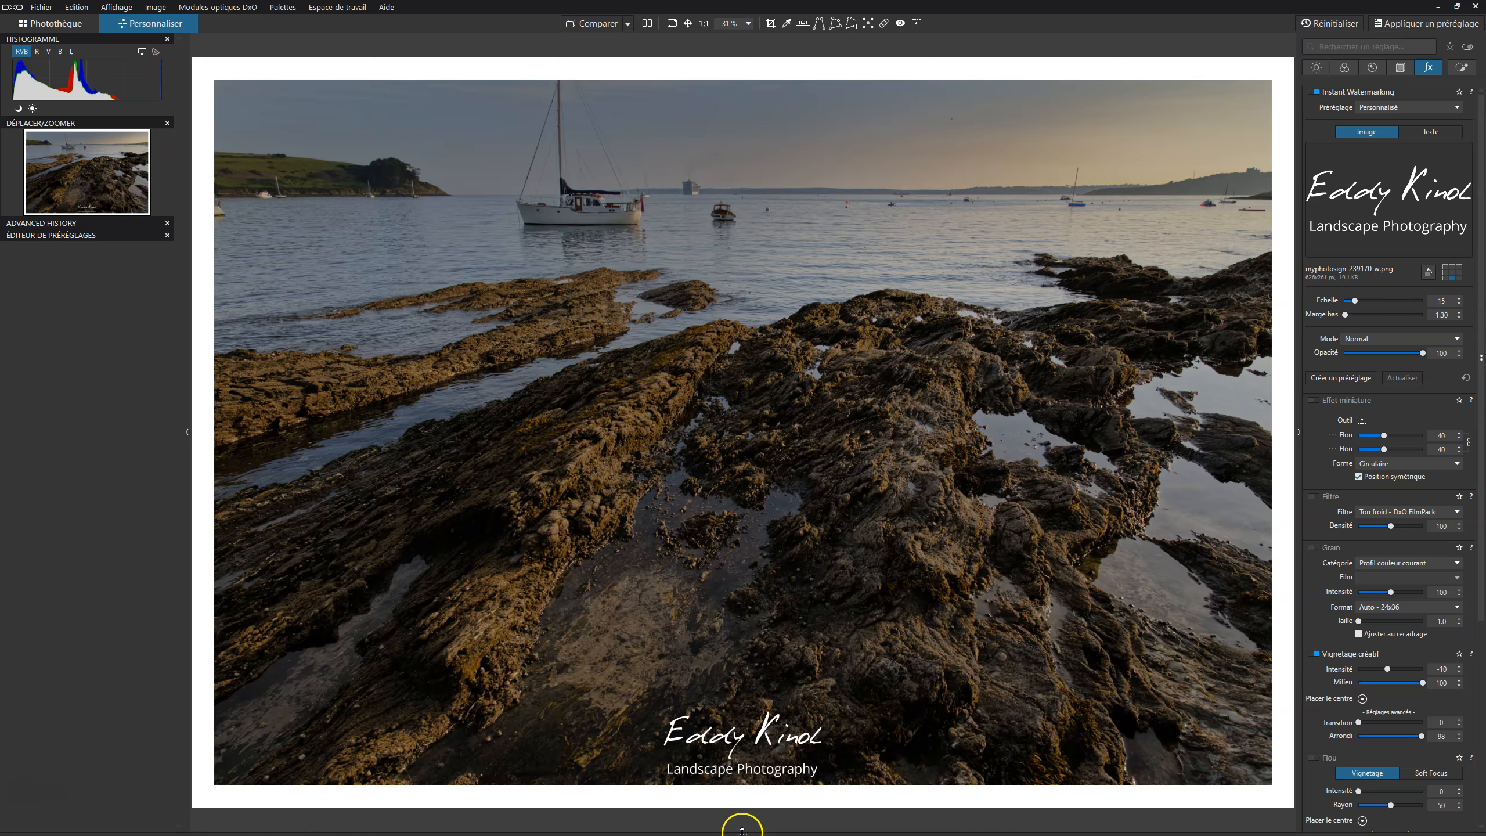
- Reveal the image browser and export the photo to disk with the 16-bit TIFF option
{"action": "left_click_drag", "start_coordinate": [743, 828], "coordinate": [743, 734]}
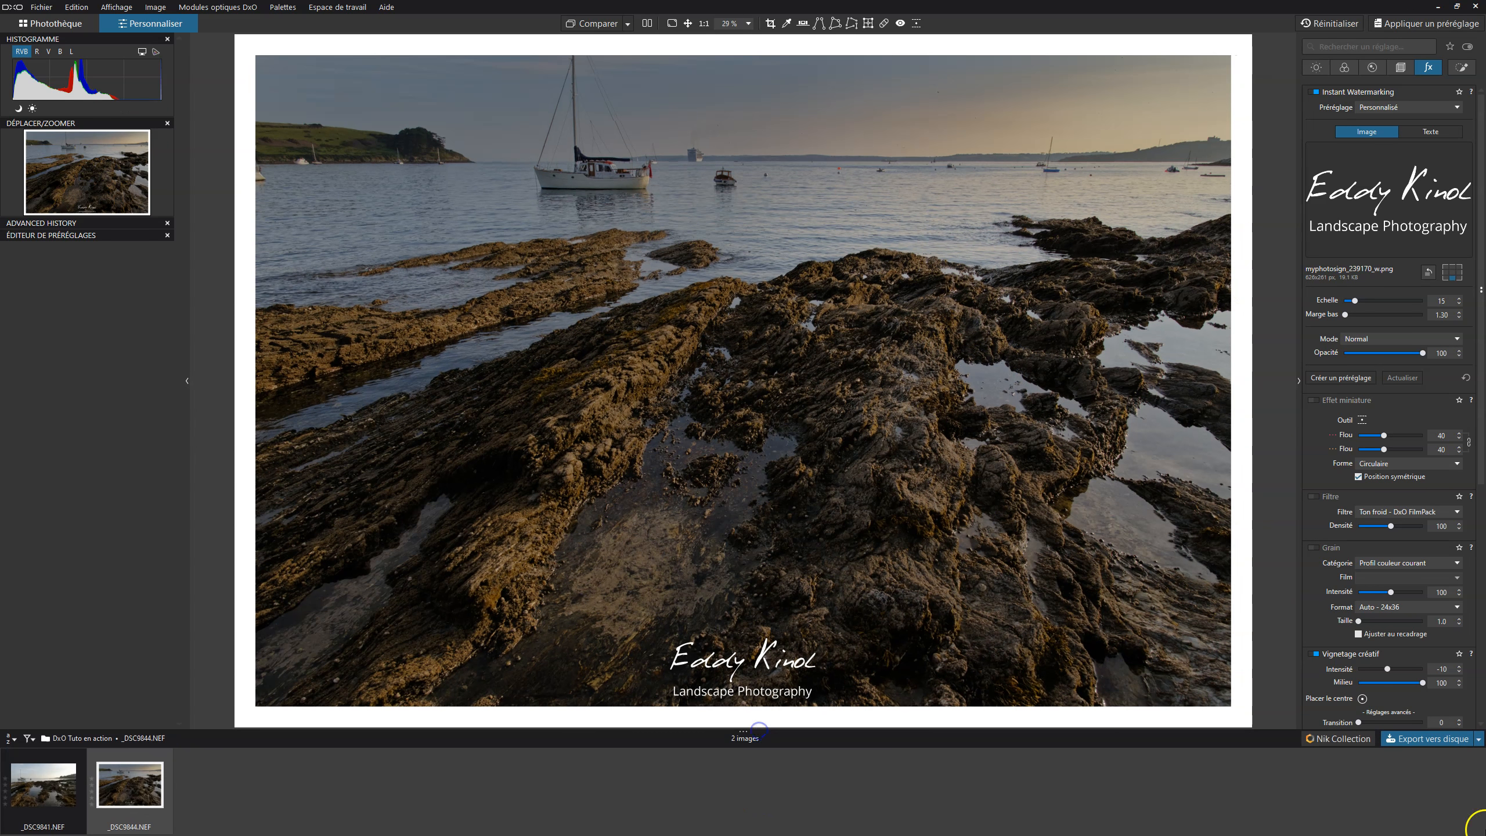
{"action": "left_click", "coordinate": [1431, 739]}
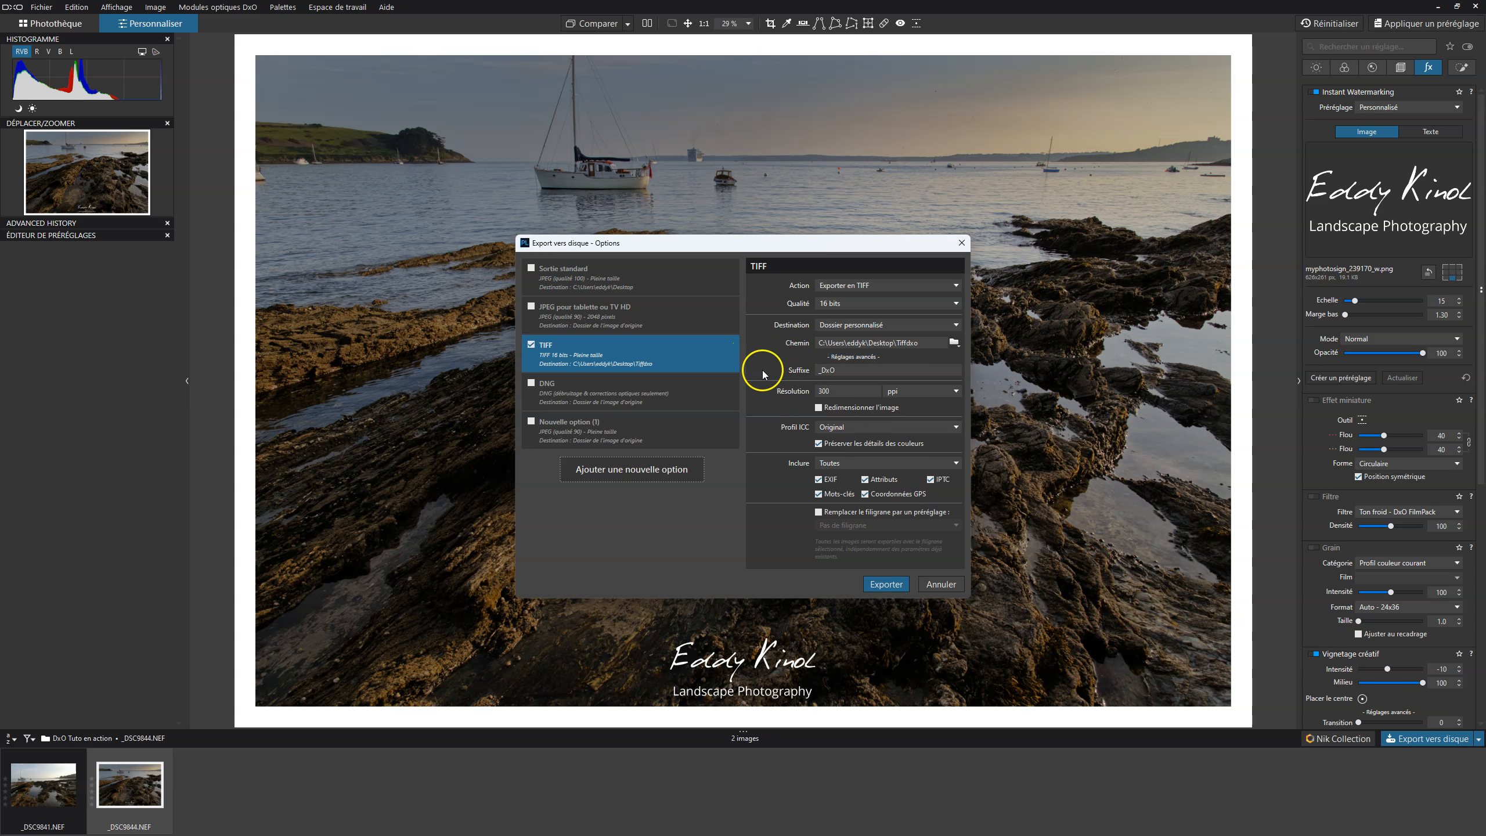
{"action": "left_click", "coordinate": [884, 584]}
- Find the exported file _DSC9844_DxO.tif in its destination folder and open it in the Photos viewer to examine the result
{"action": "left_click", "coordinate": [1281, 739]}
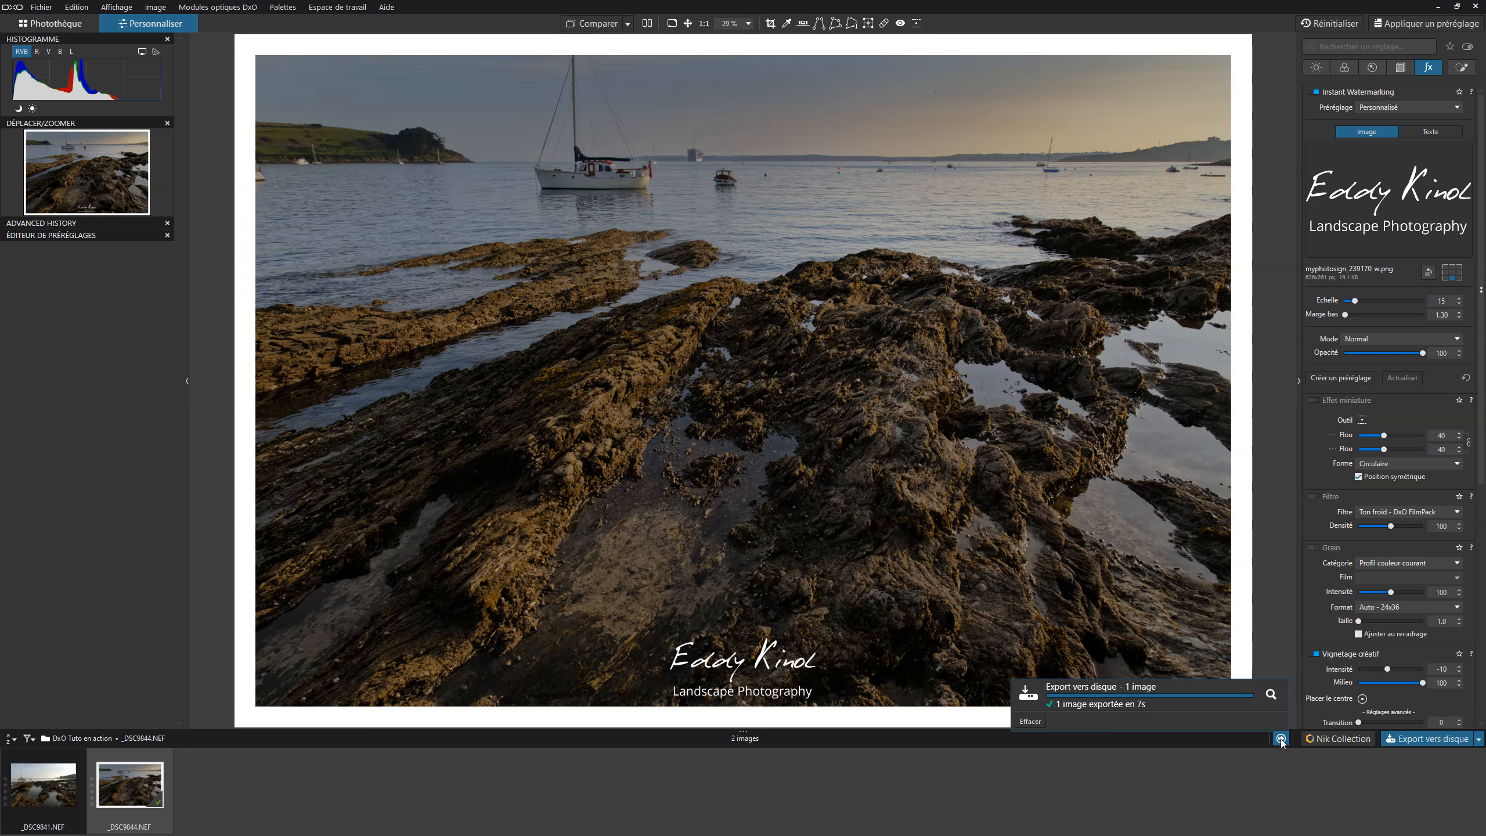
{"action": "left_click", "coordinate": [1270, 695]}
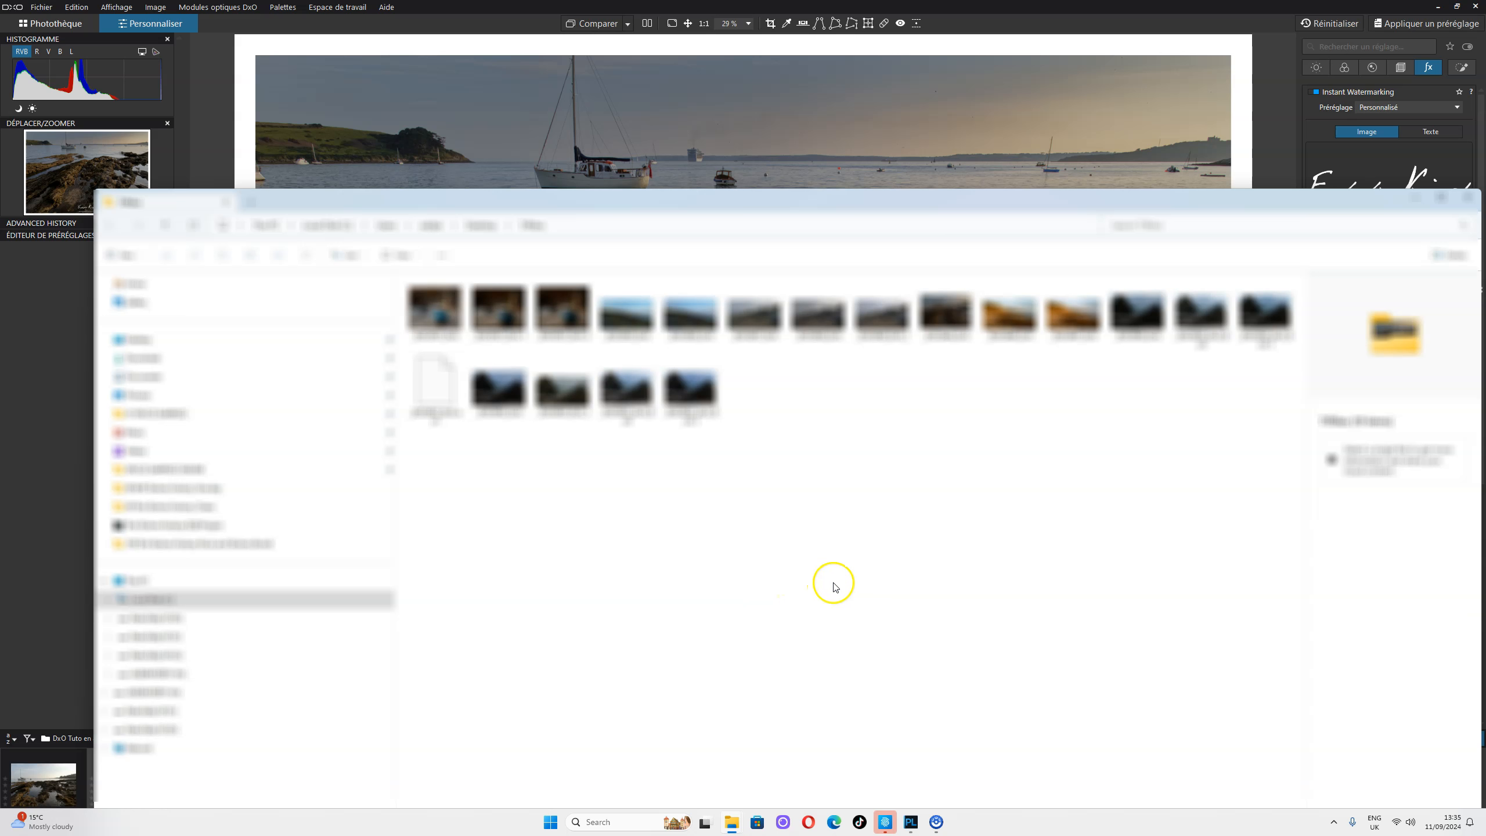
{"action": "left_click", "coordinate": [954, 322]}
{"action": "right_click", "coordinate": [954, 324]}
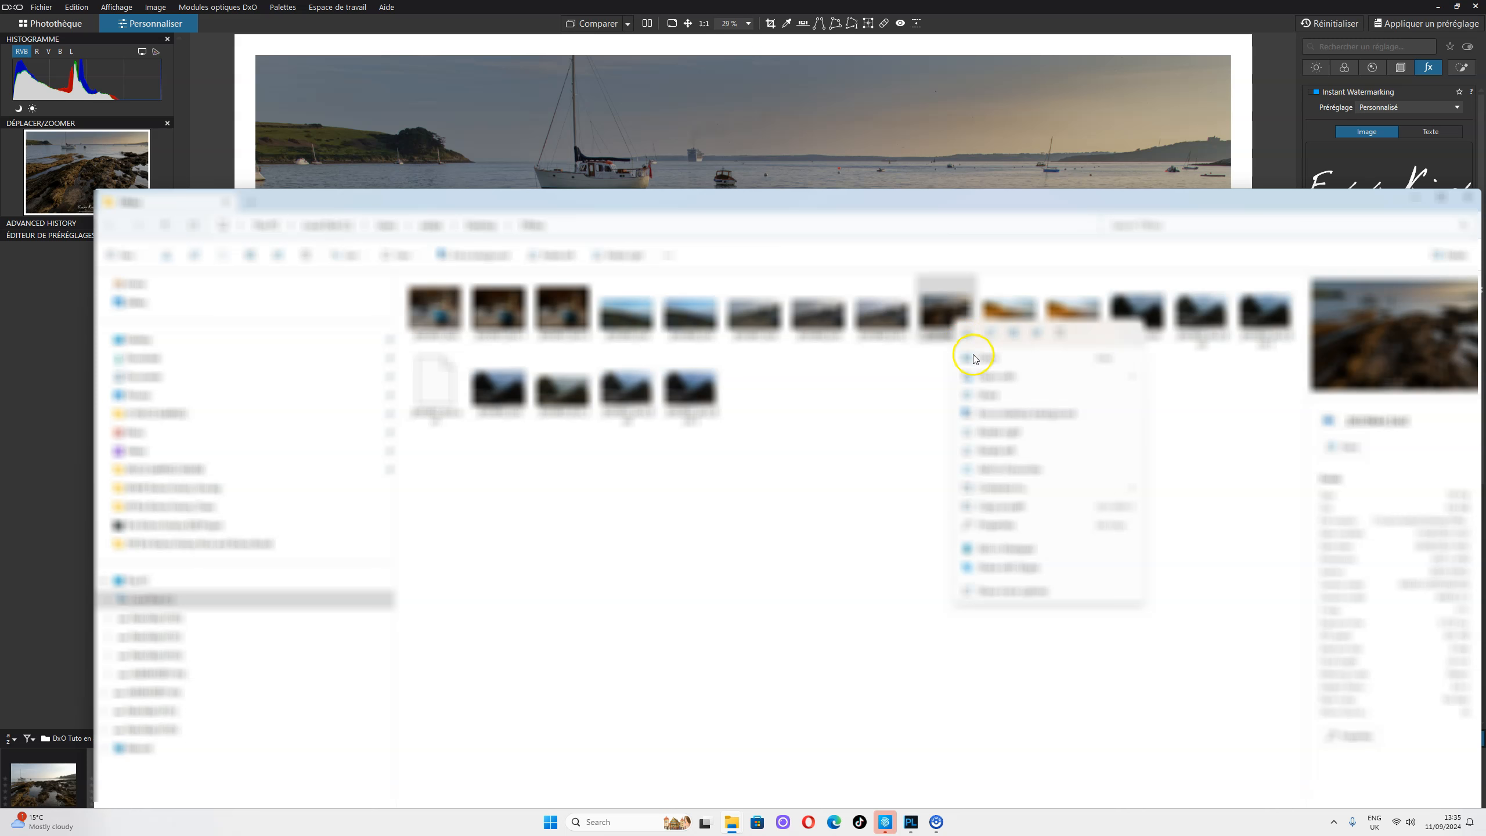
{"action": "mouse_move", "coordinate": [1031, 386]}
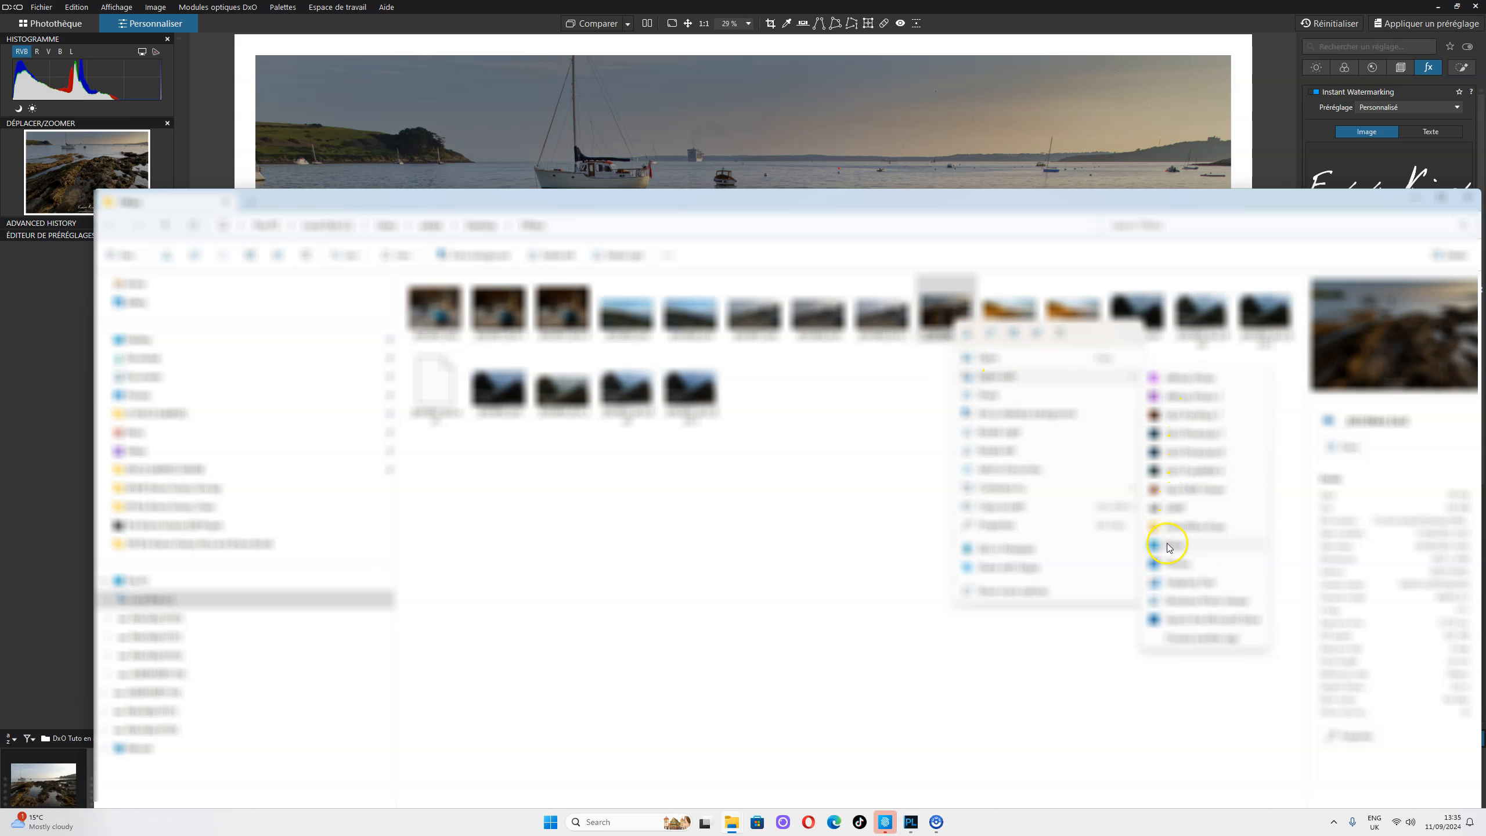
{"action": "left_click", "coordinate": [1170, 565]}
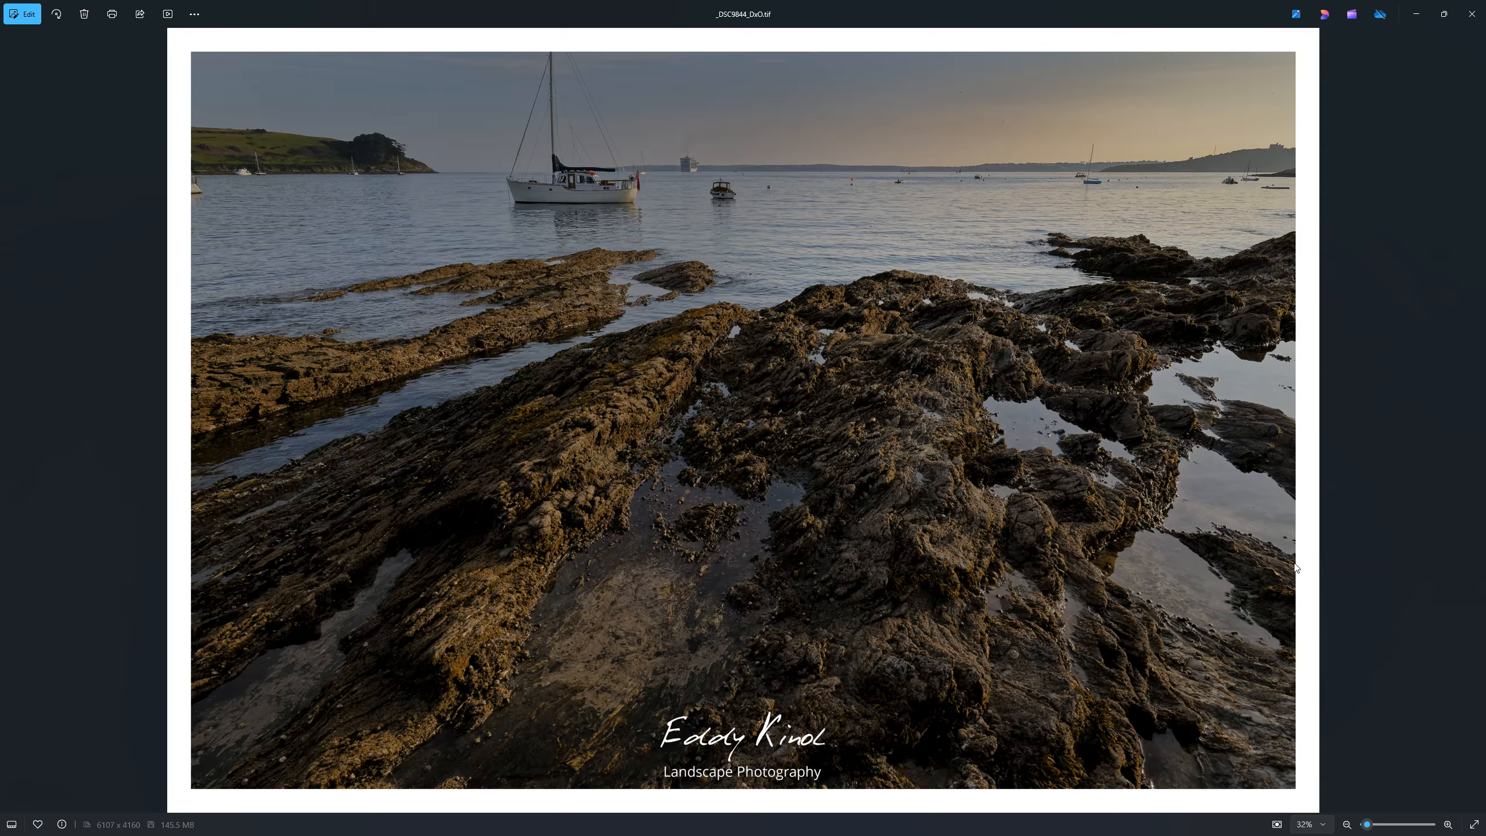
{"action": "left_click", "coordinate": [1136, 573]}
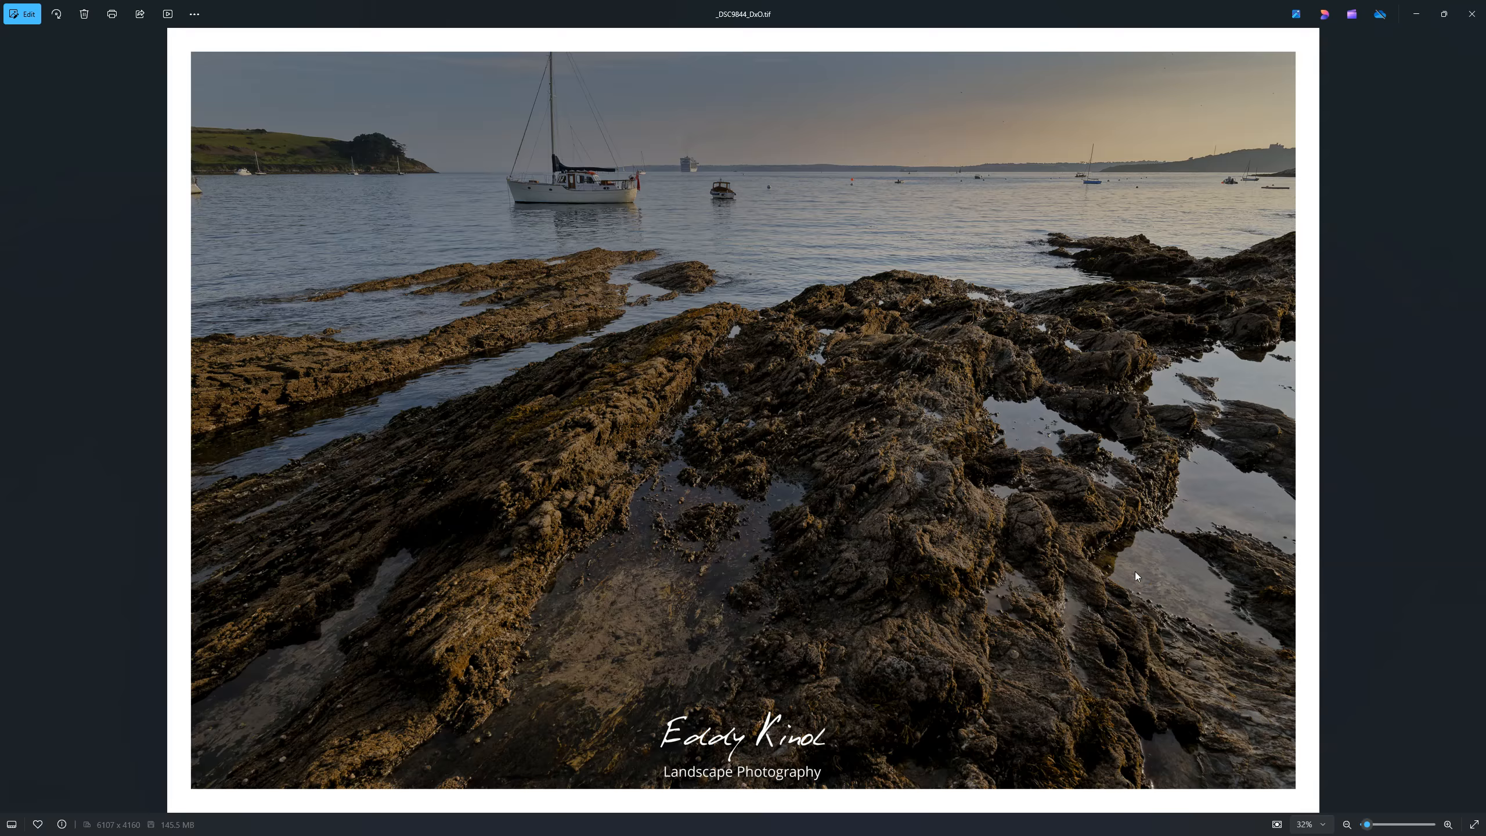